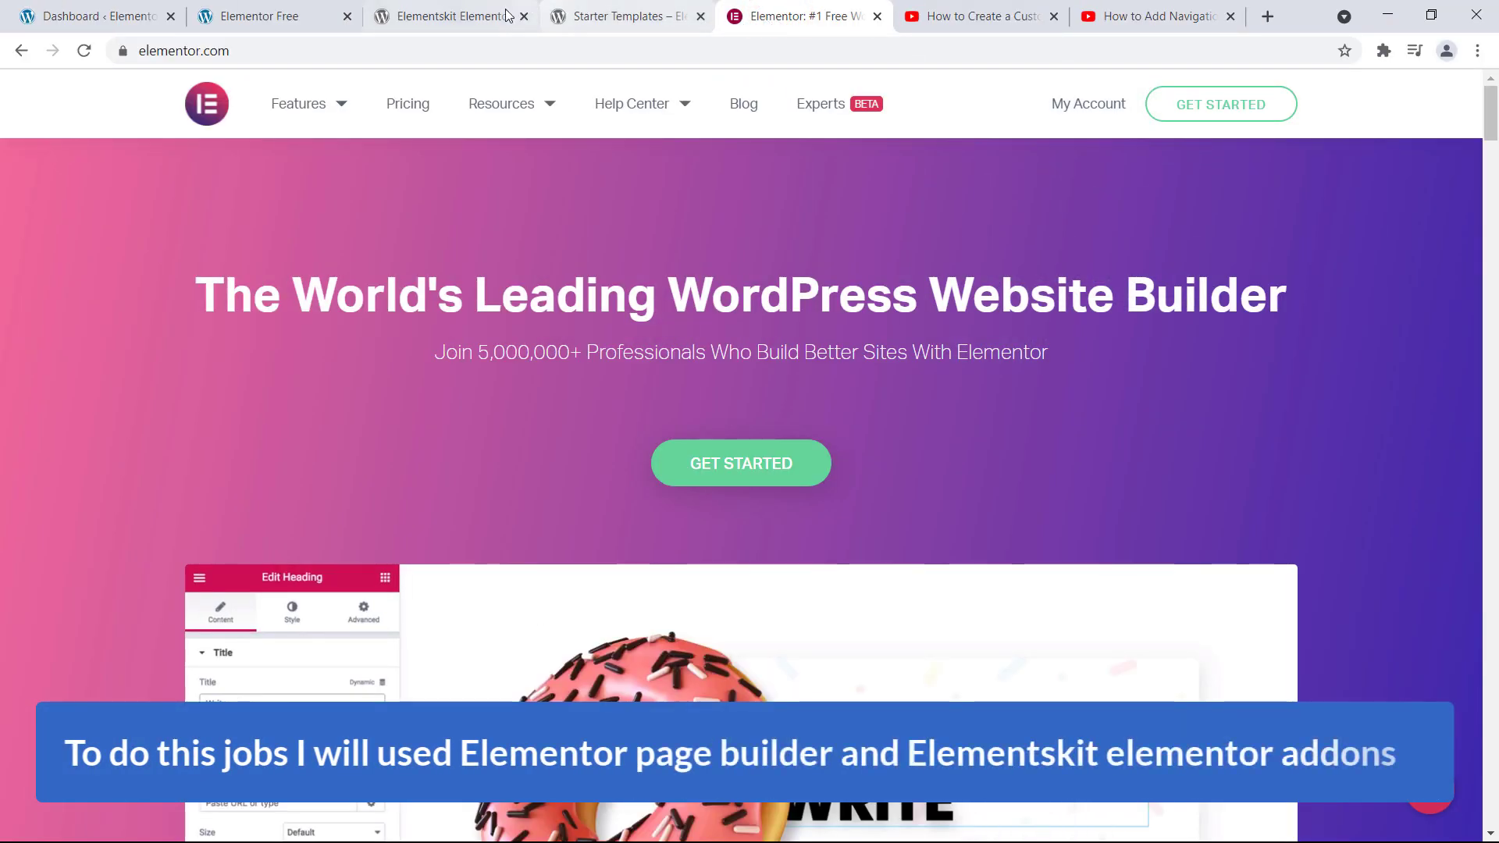
# - View the Elementskit plugin page and preview the About Us, Pricing and Blog mega menus on the demo site
pyautogui.click(479, 17)
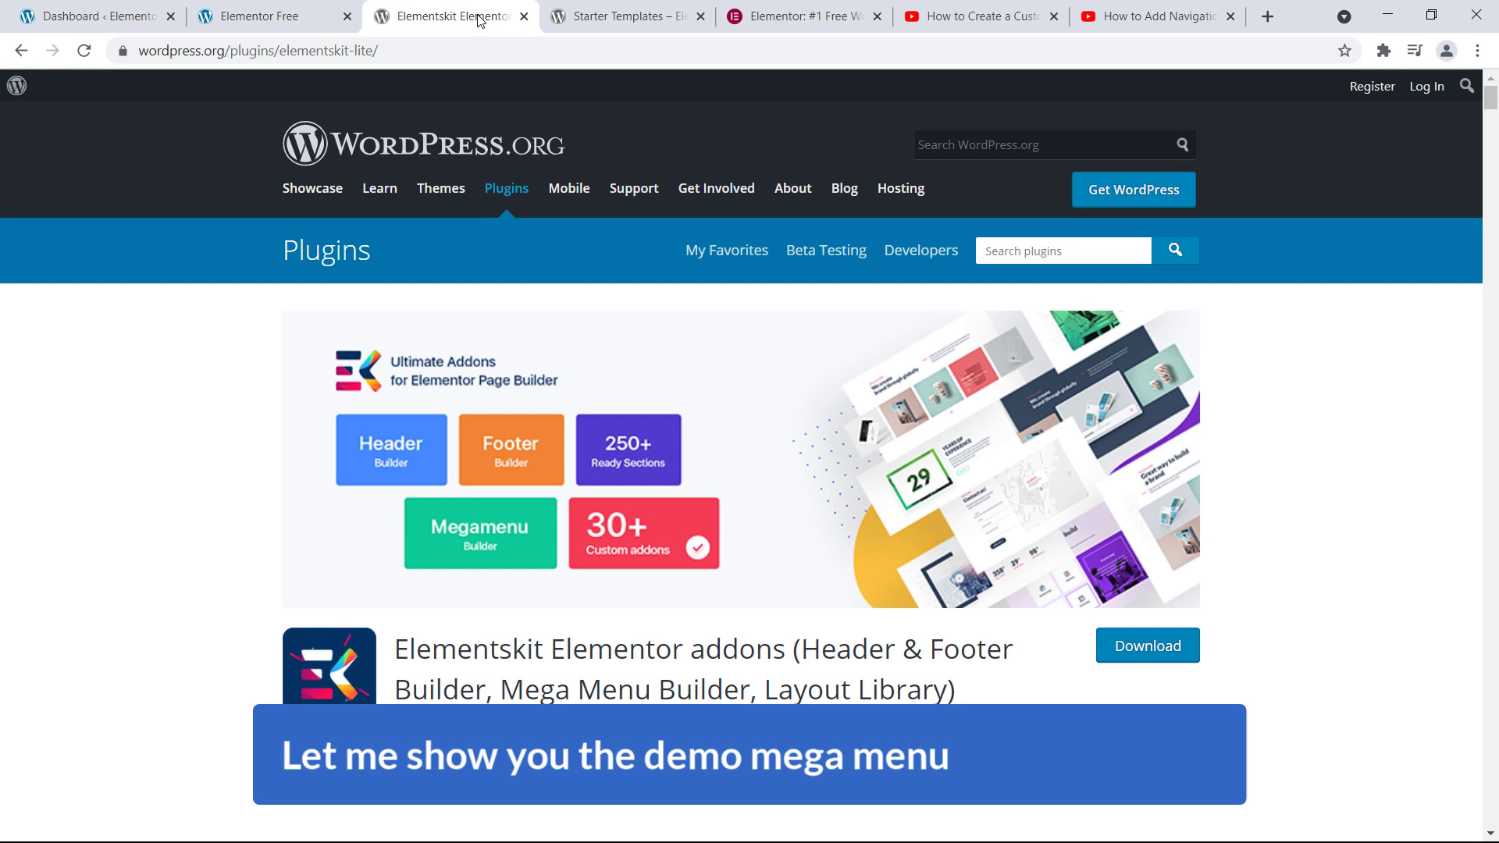
pyautogui.click(286, 10)
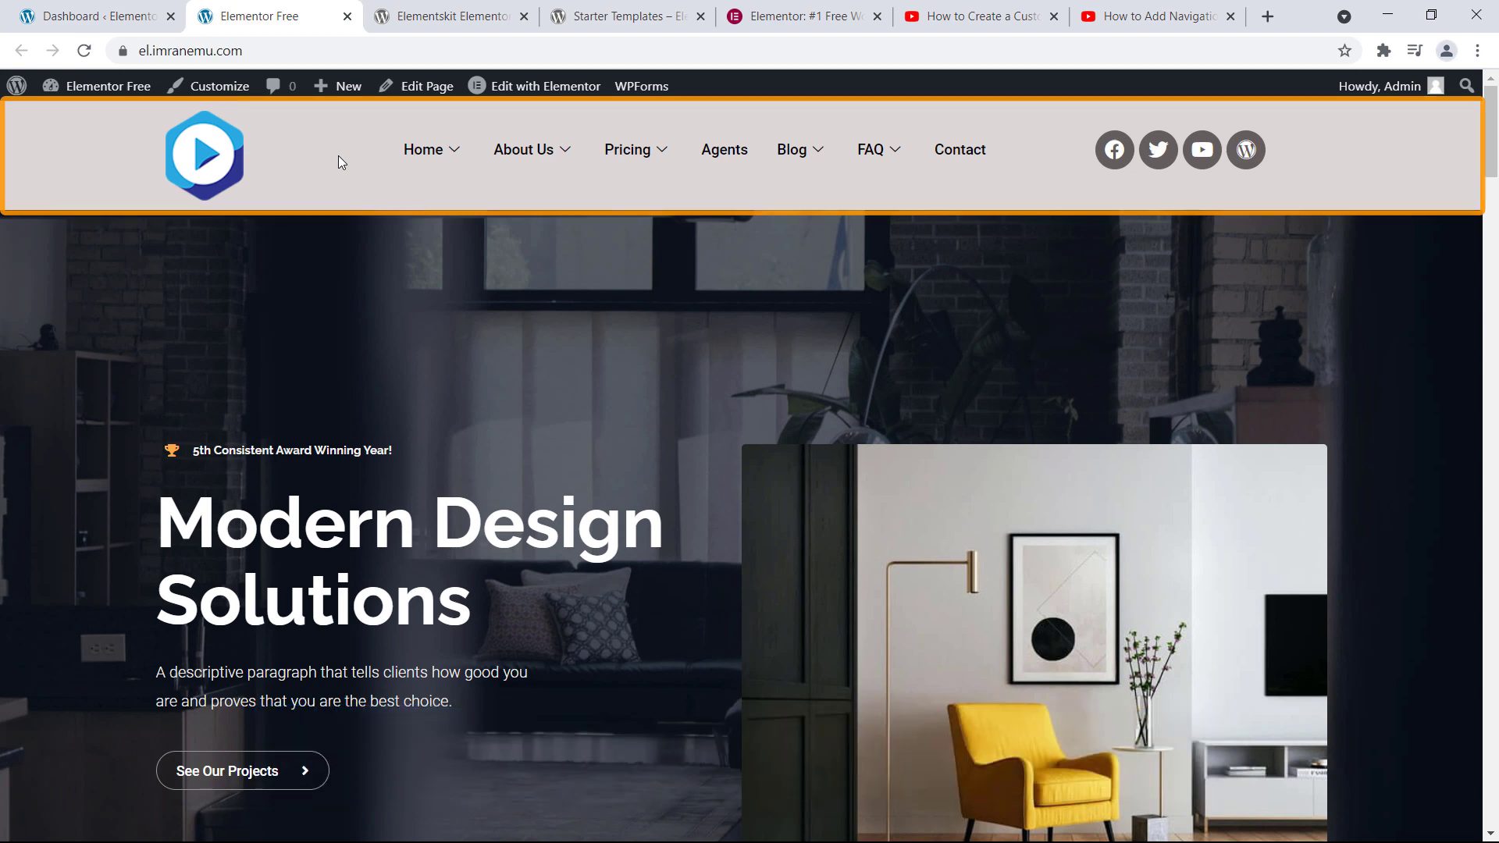
pyautogui.moveTo(425, 152)
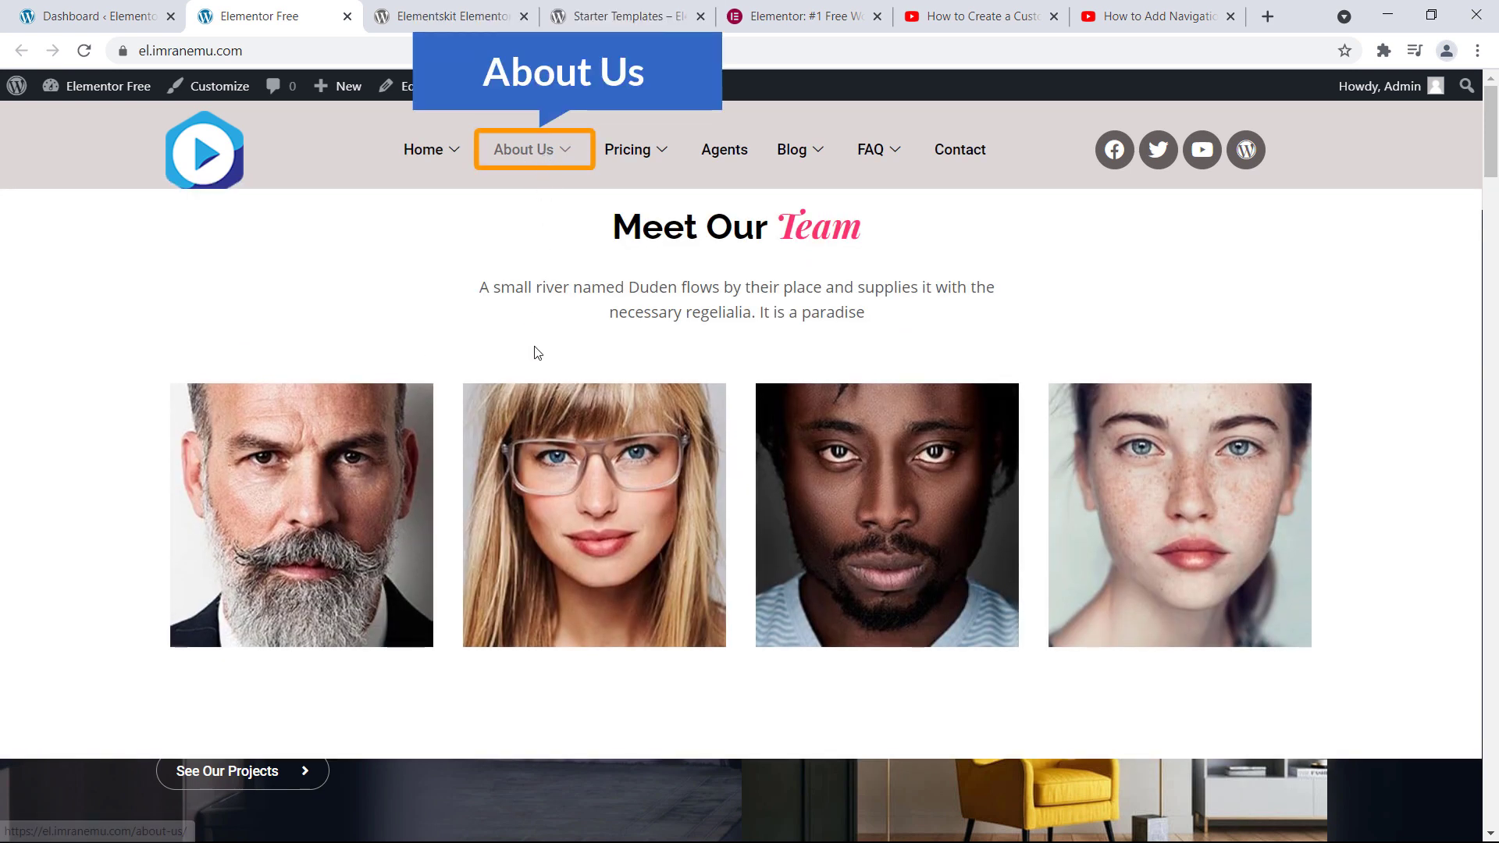
pyautogui.scroll(-10, 586, 250)
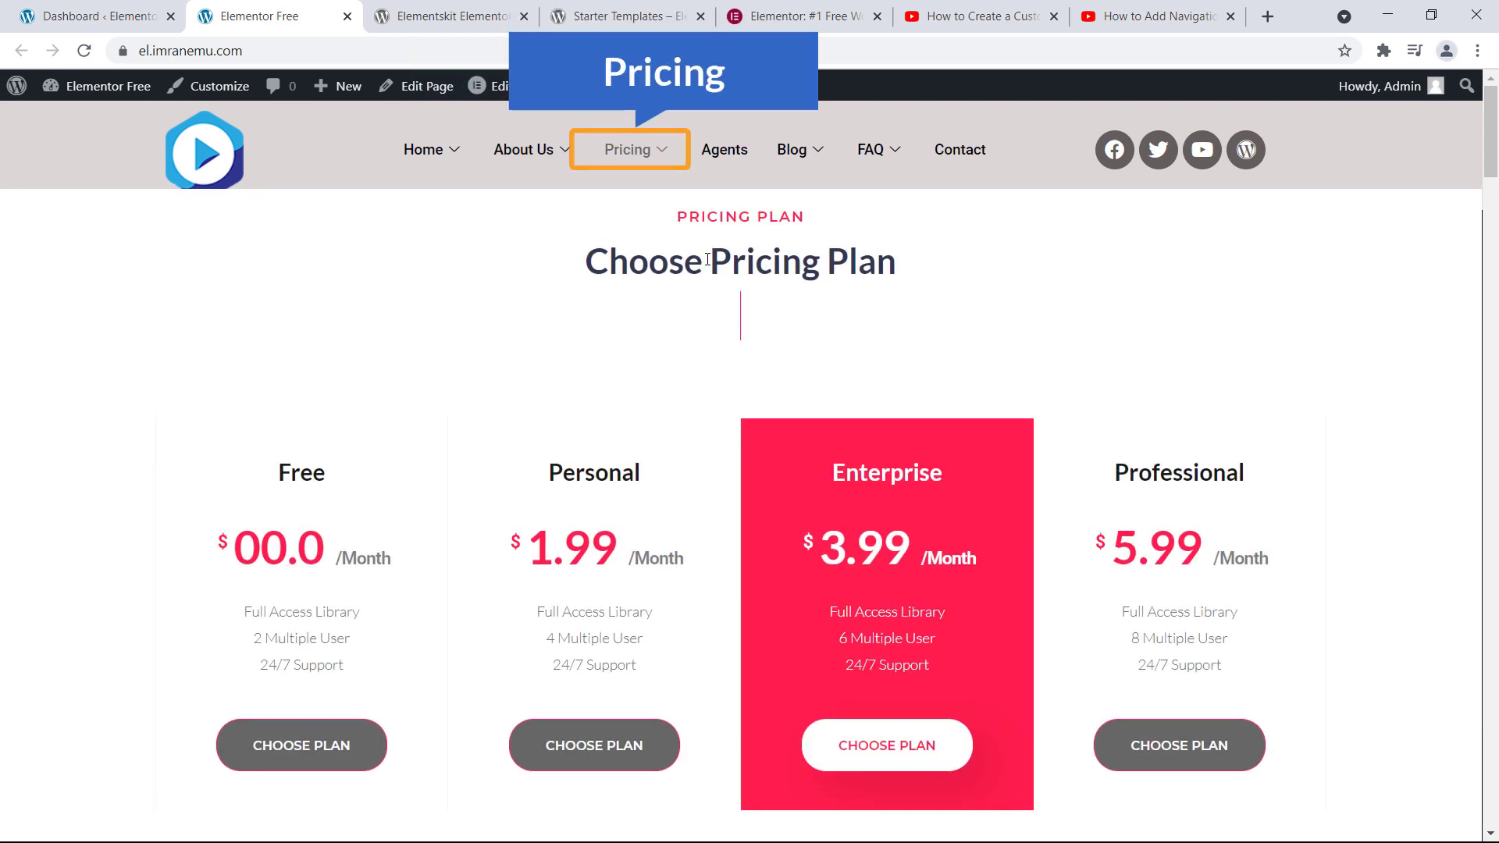
pyautogui.scroll(-10, 790, 175)
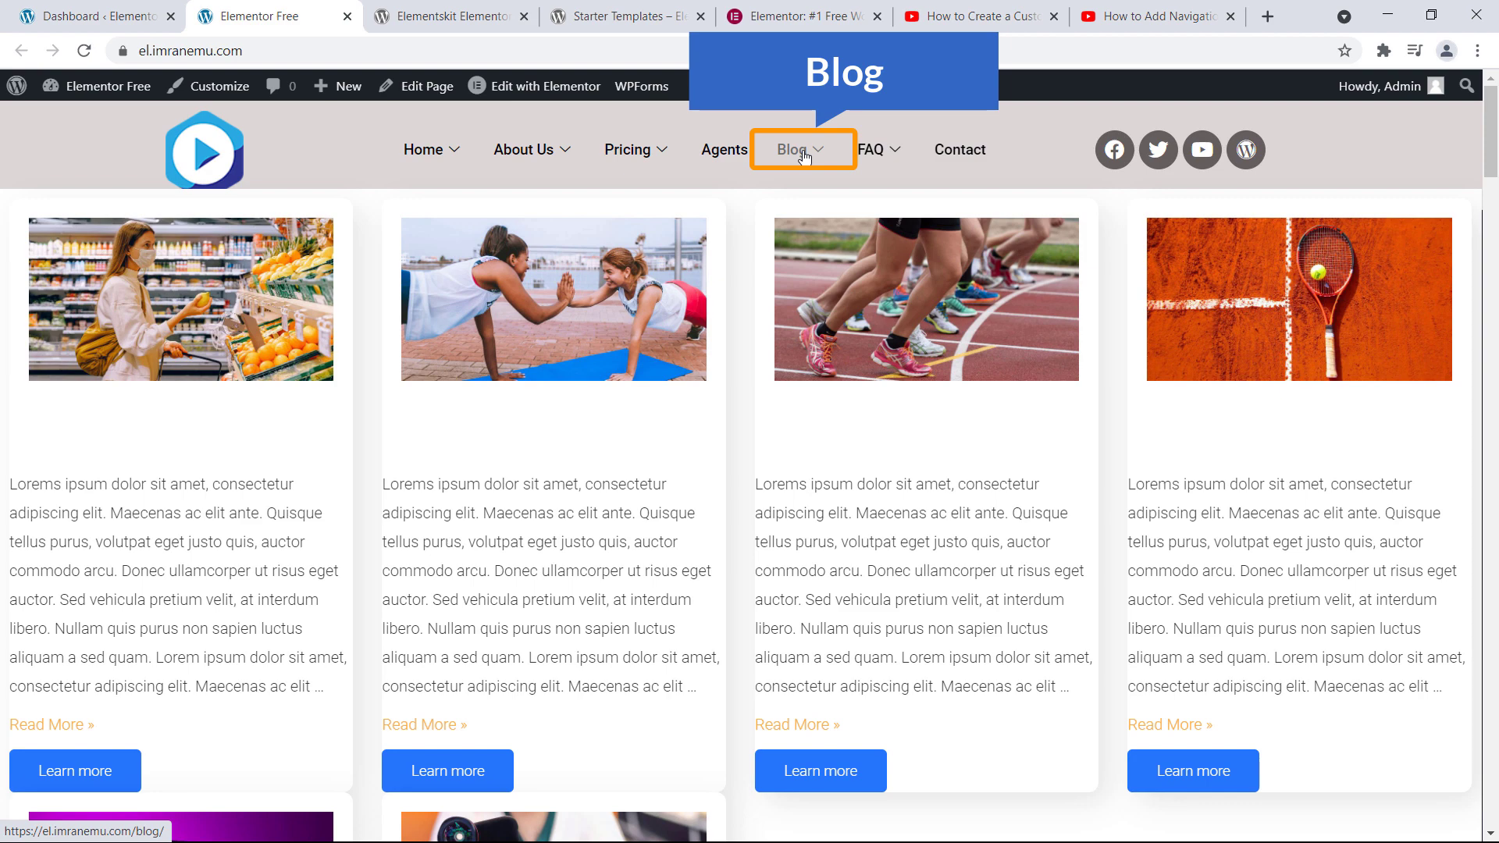
pyautogui.scroll(15, 388, 120)
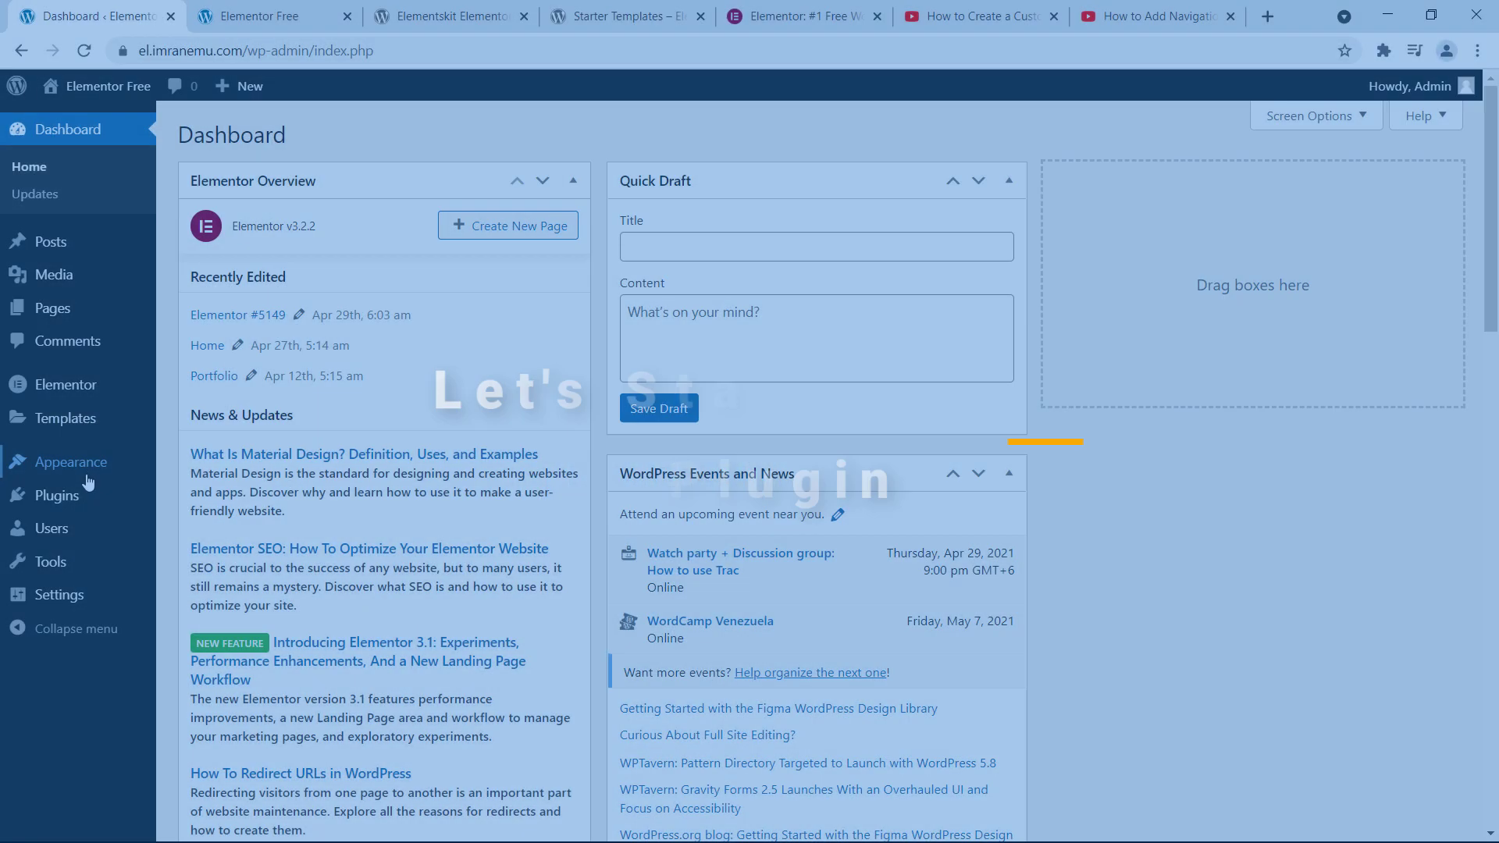
# - Search the plugin directory for "elementskit" and install and activate Elementskit Elementor addons
pyautogui.moveTo(68, 500)
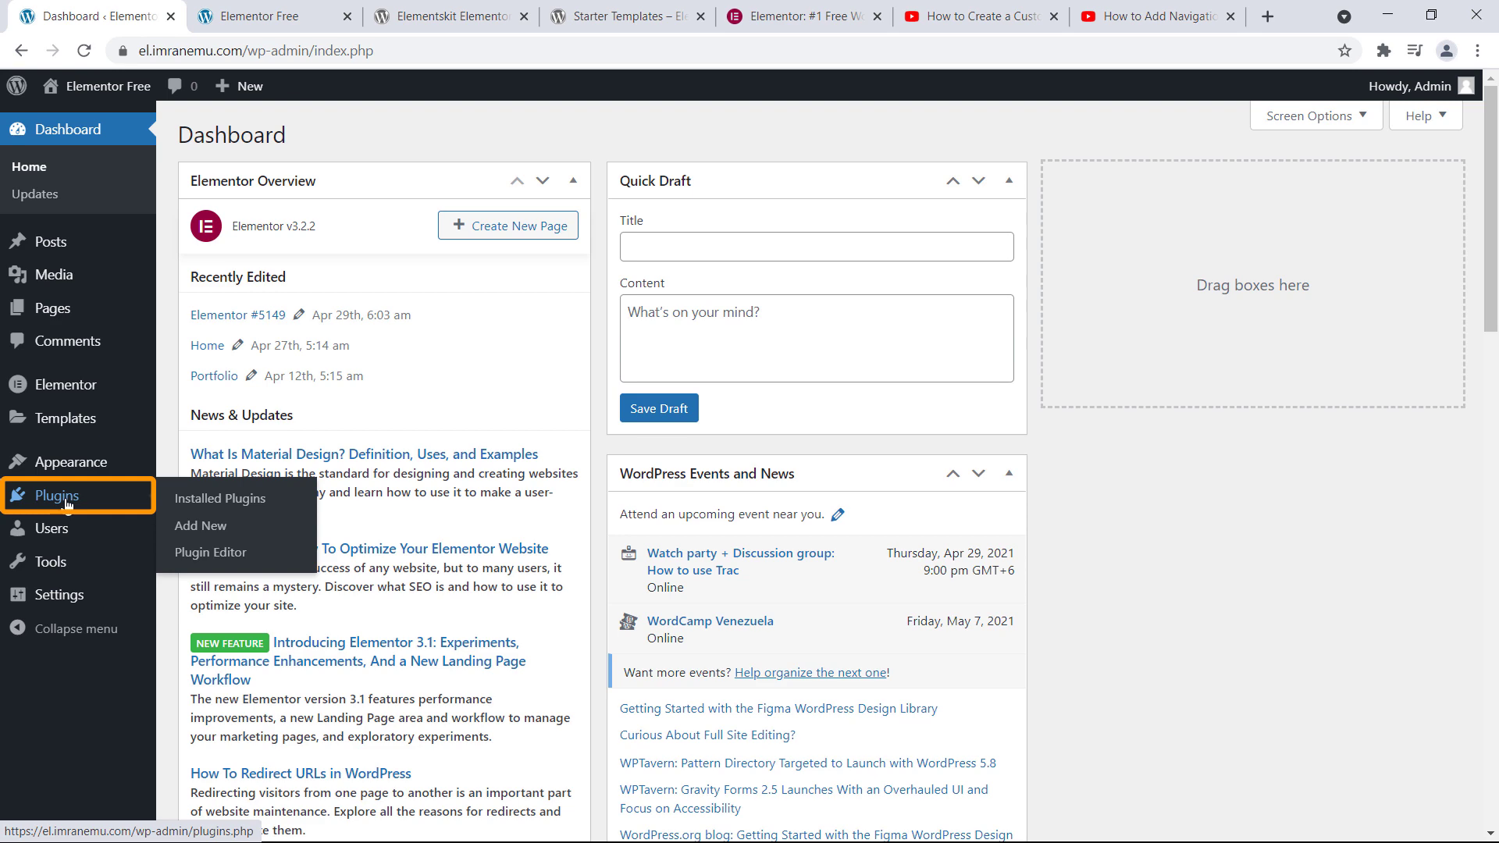
pyautogui.click(206, 528)
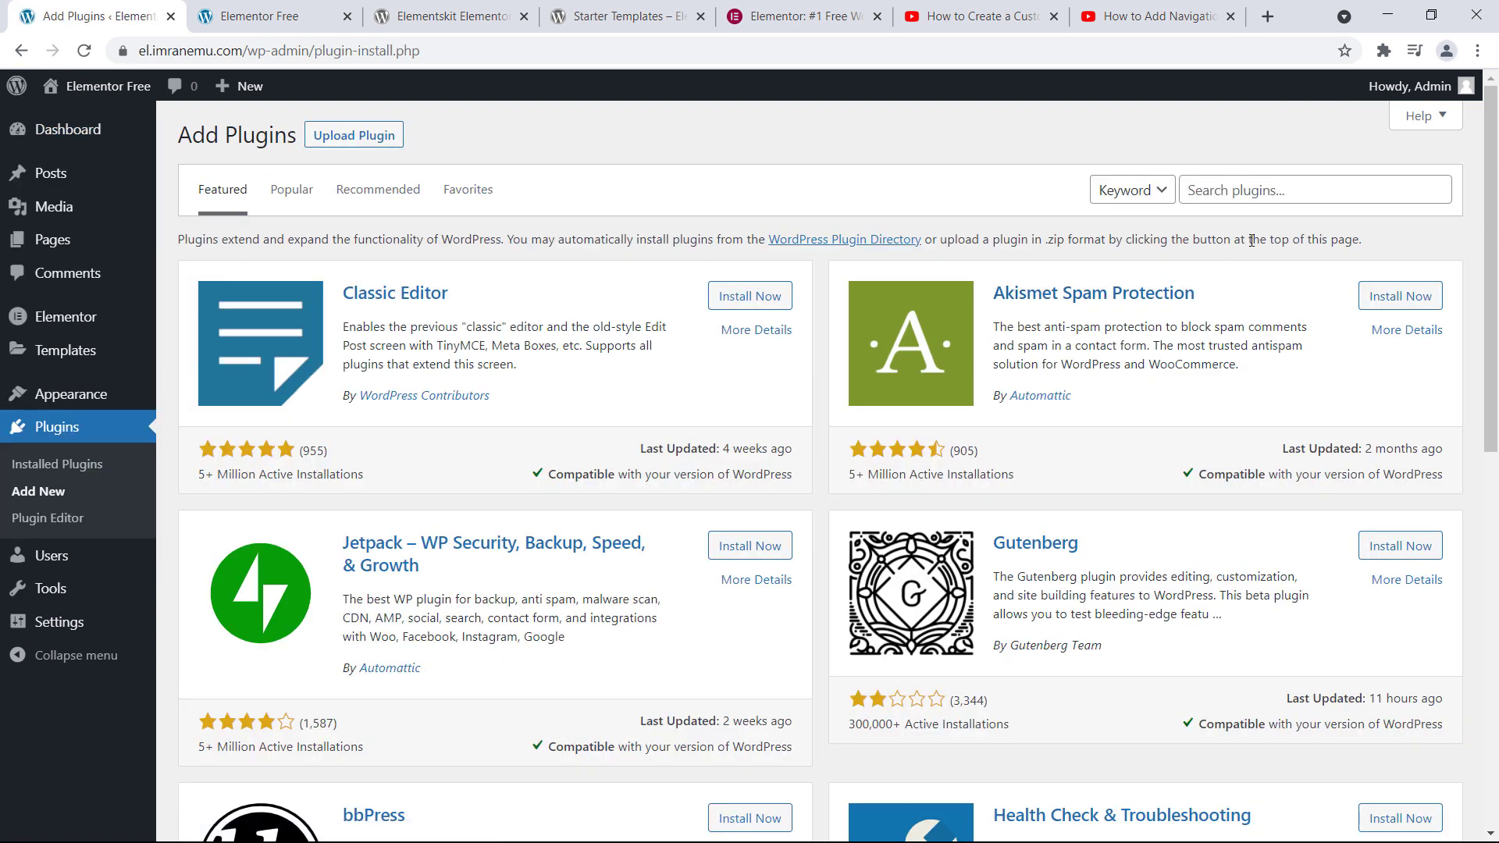
pyautogui.click(1256, 193)
pyautogui.write('elemen')
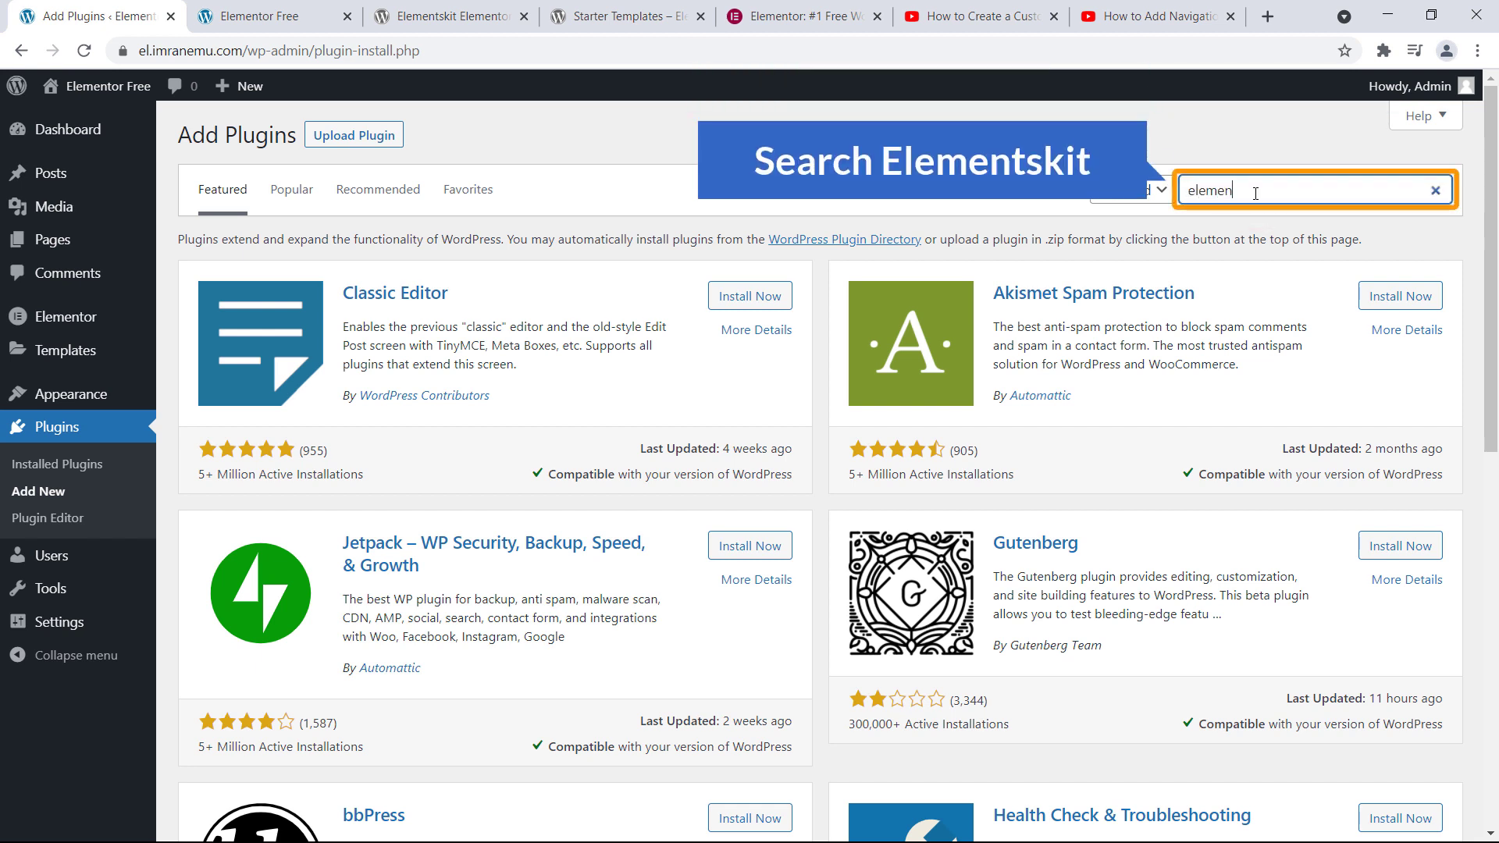
pyautogui.write('tskit')
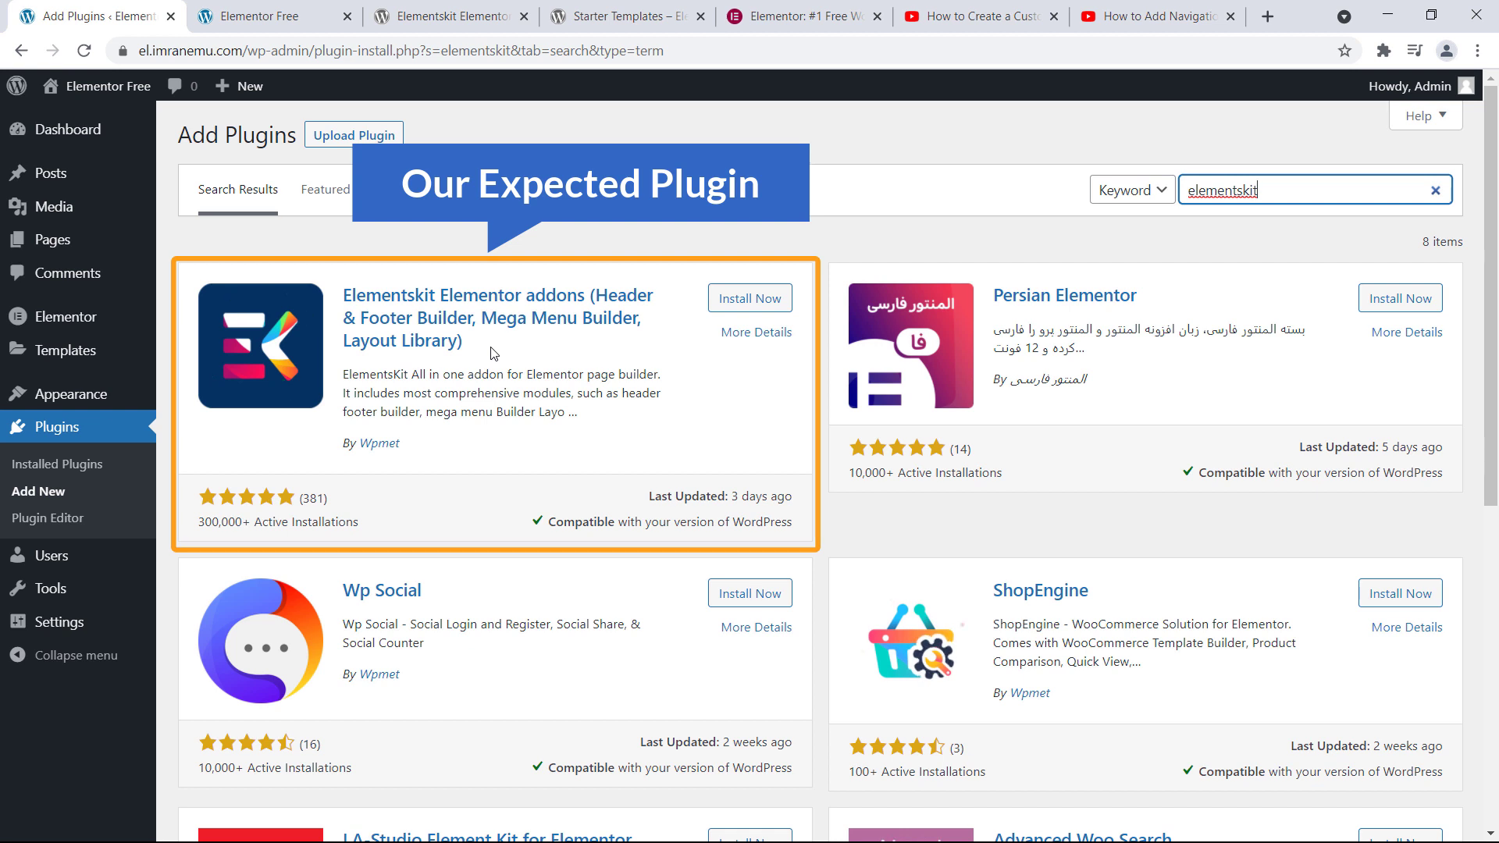
pyautogui.click(746, 300)
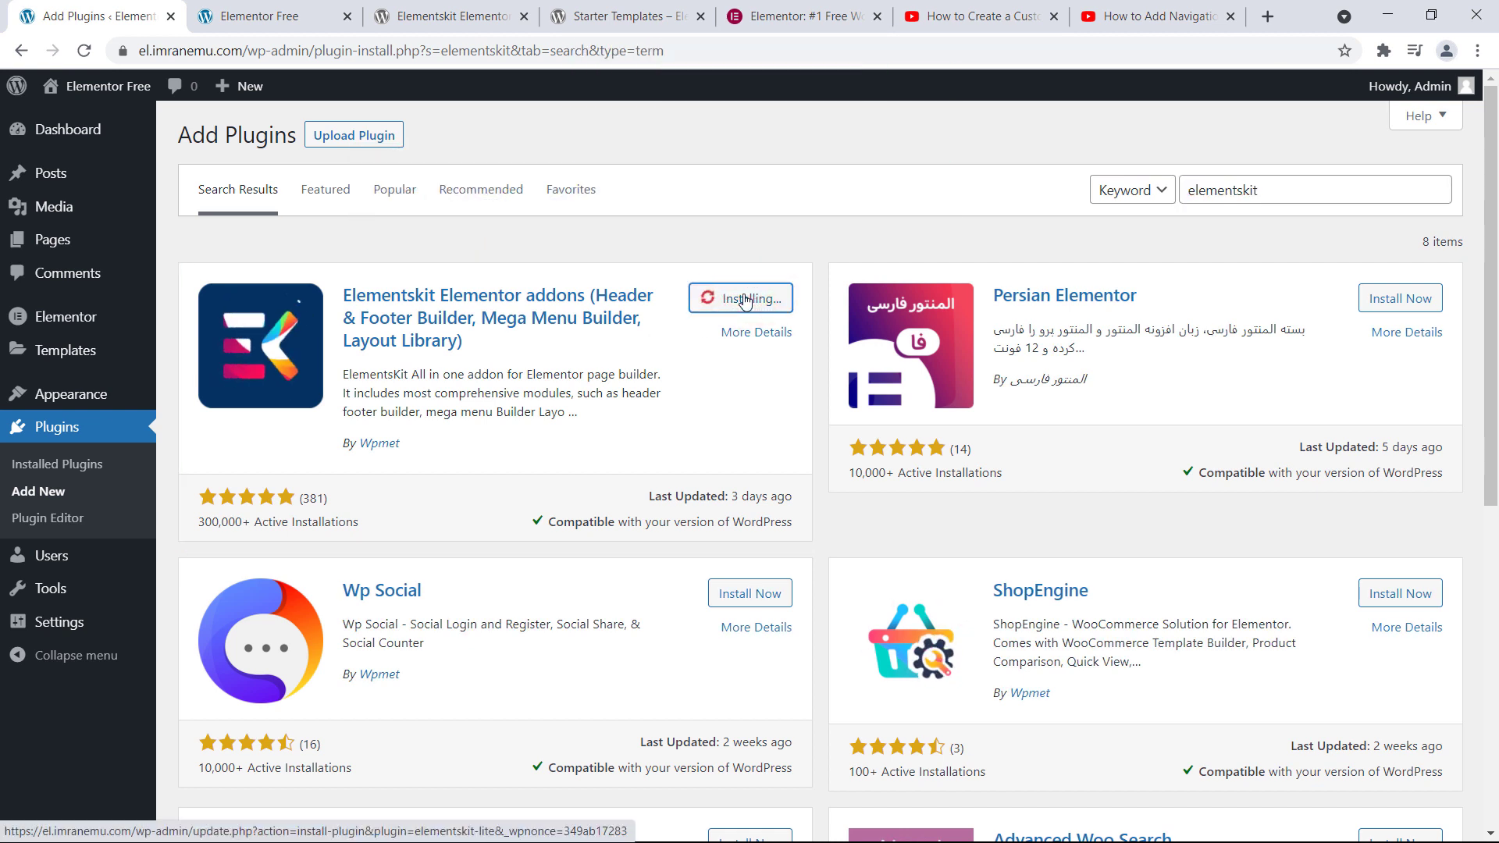
pyautogui.click(746, 300)
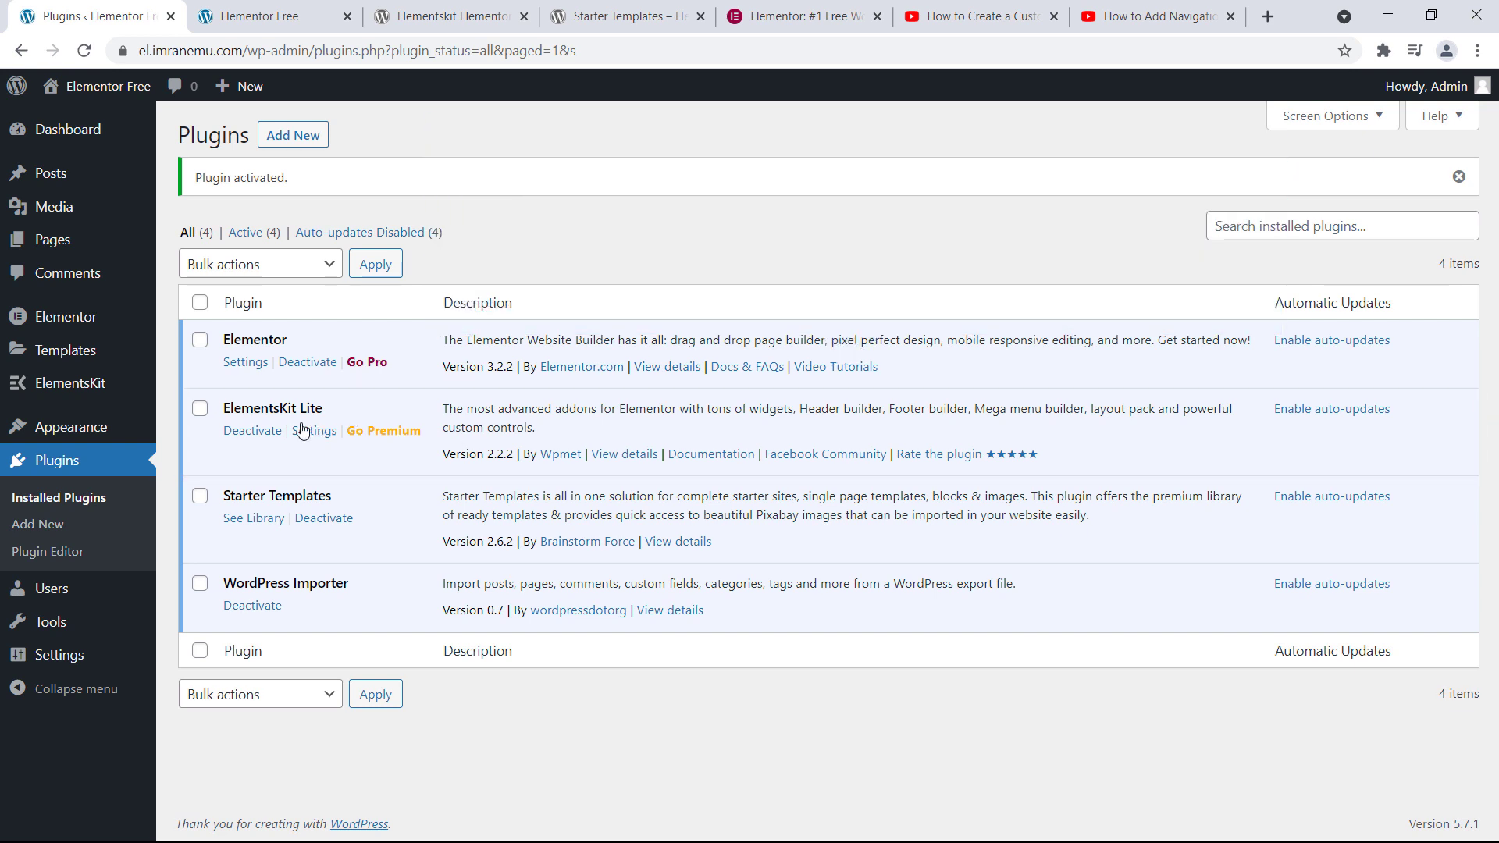
# - Open the ElementsKit settings dashboard and look through its general info page
pyautogui.moveTo(91, 391)
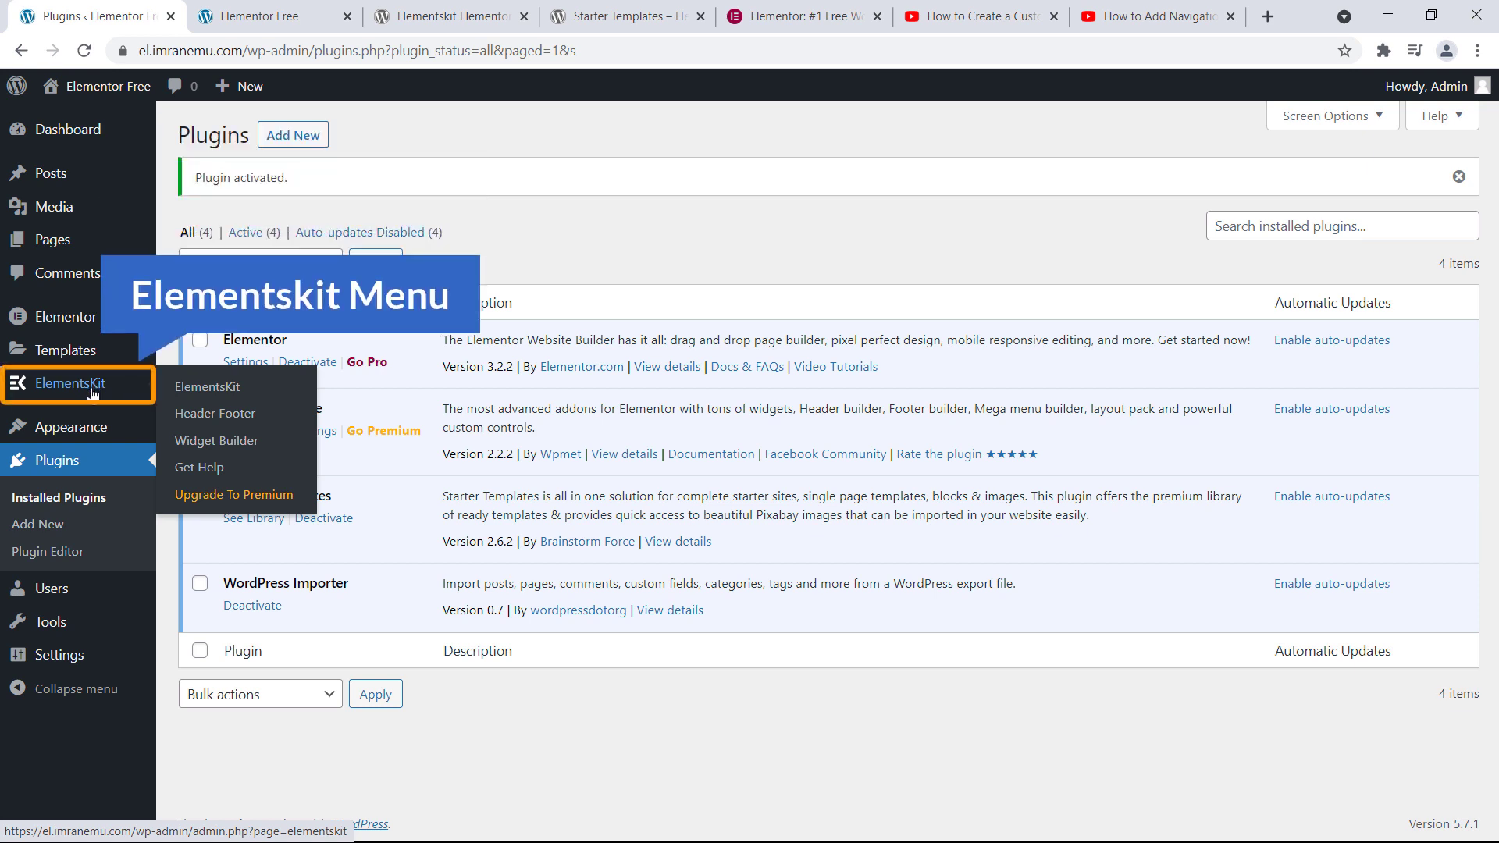
pyautogui.click(212, 391)
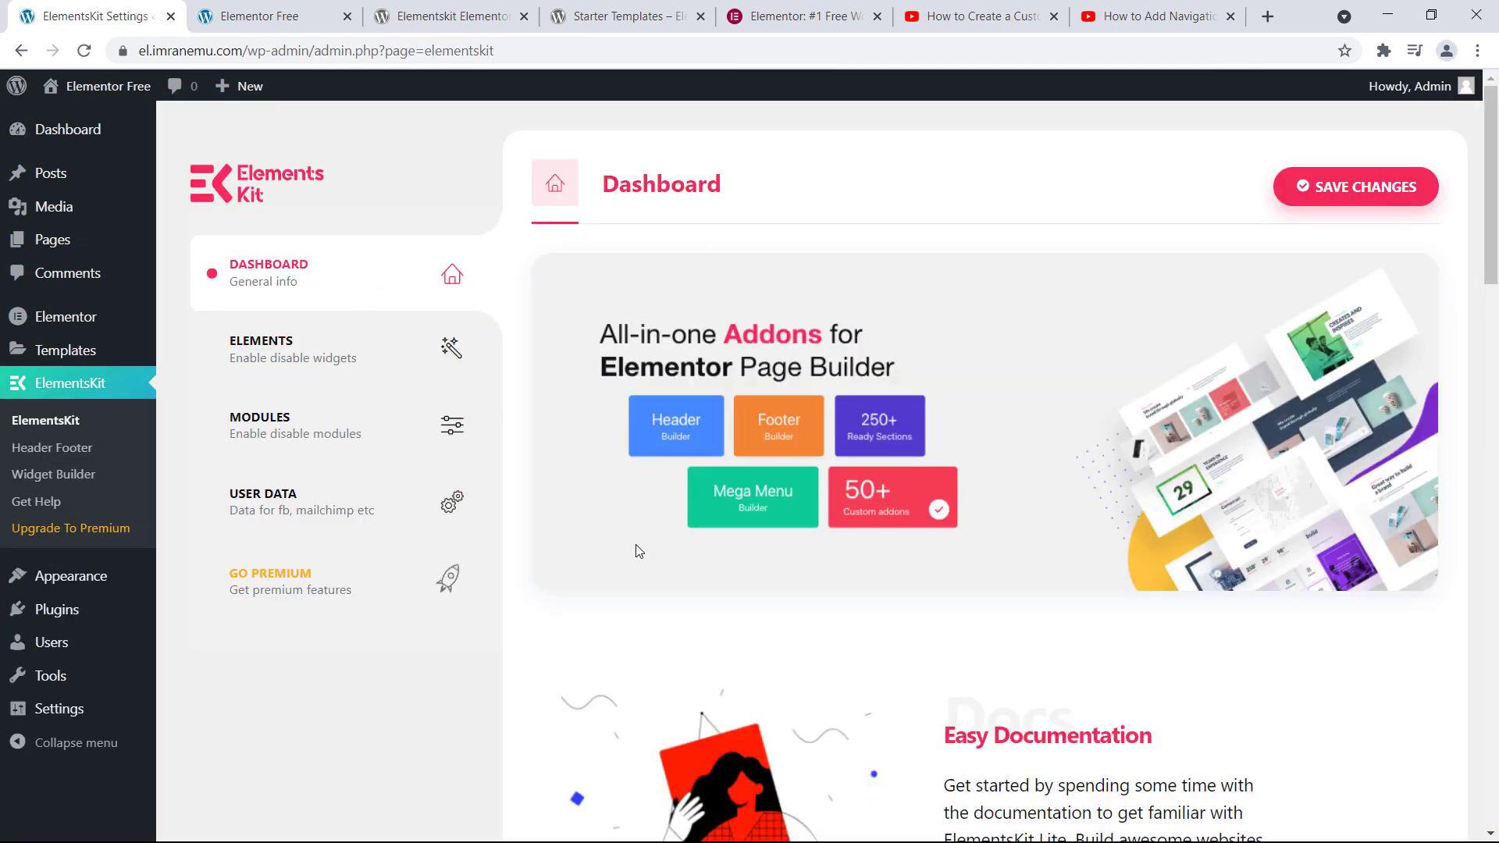
pyautogui.scroll(-1, 722, 506)
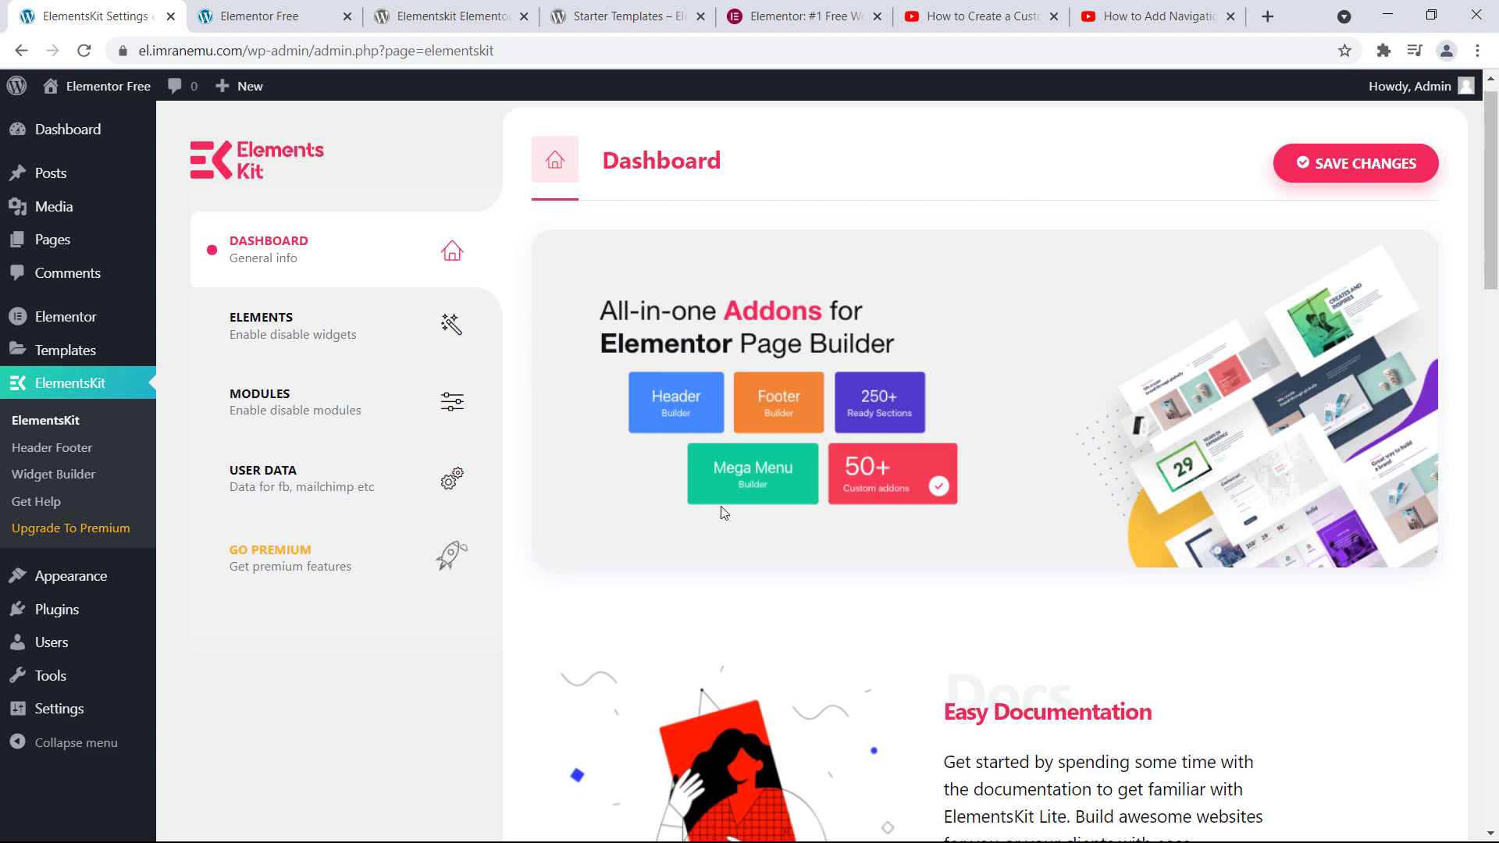
pyautogui.scroll(-20, 724, 513)
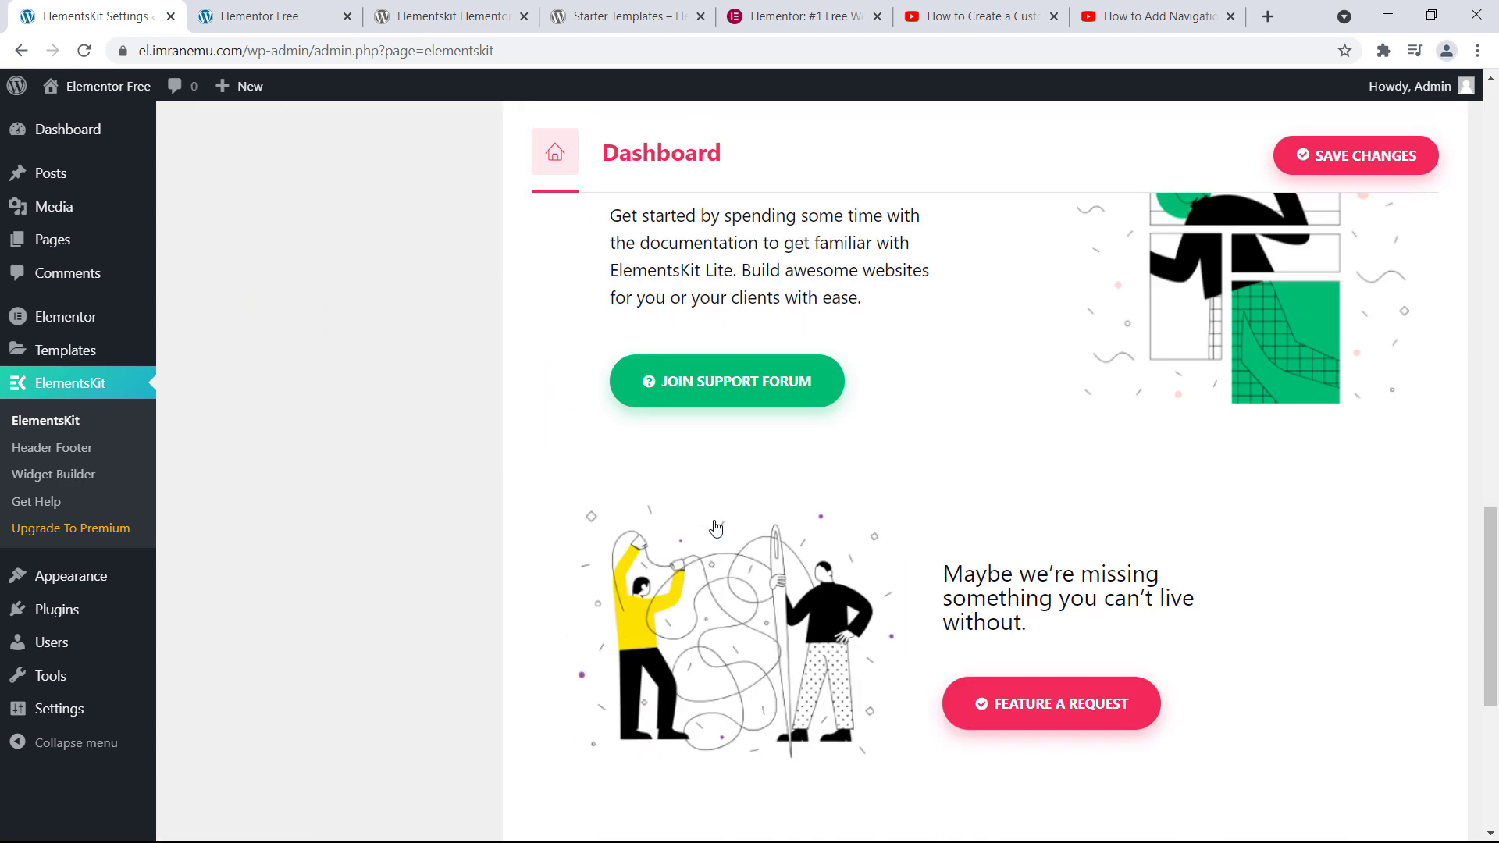
pyautogui.scroll(-6, 716, 529)
pyautogui.scroll(15, 712, 528)
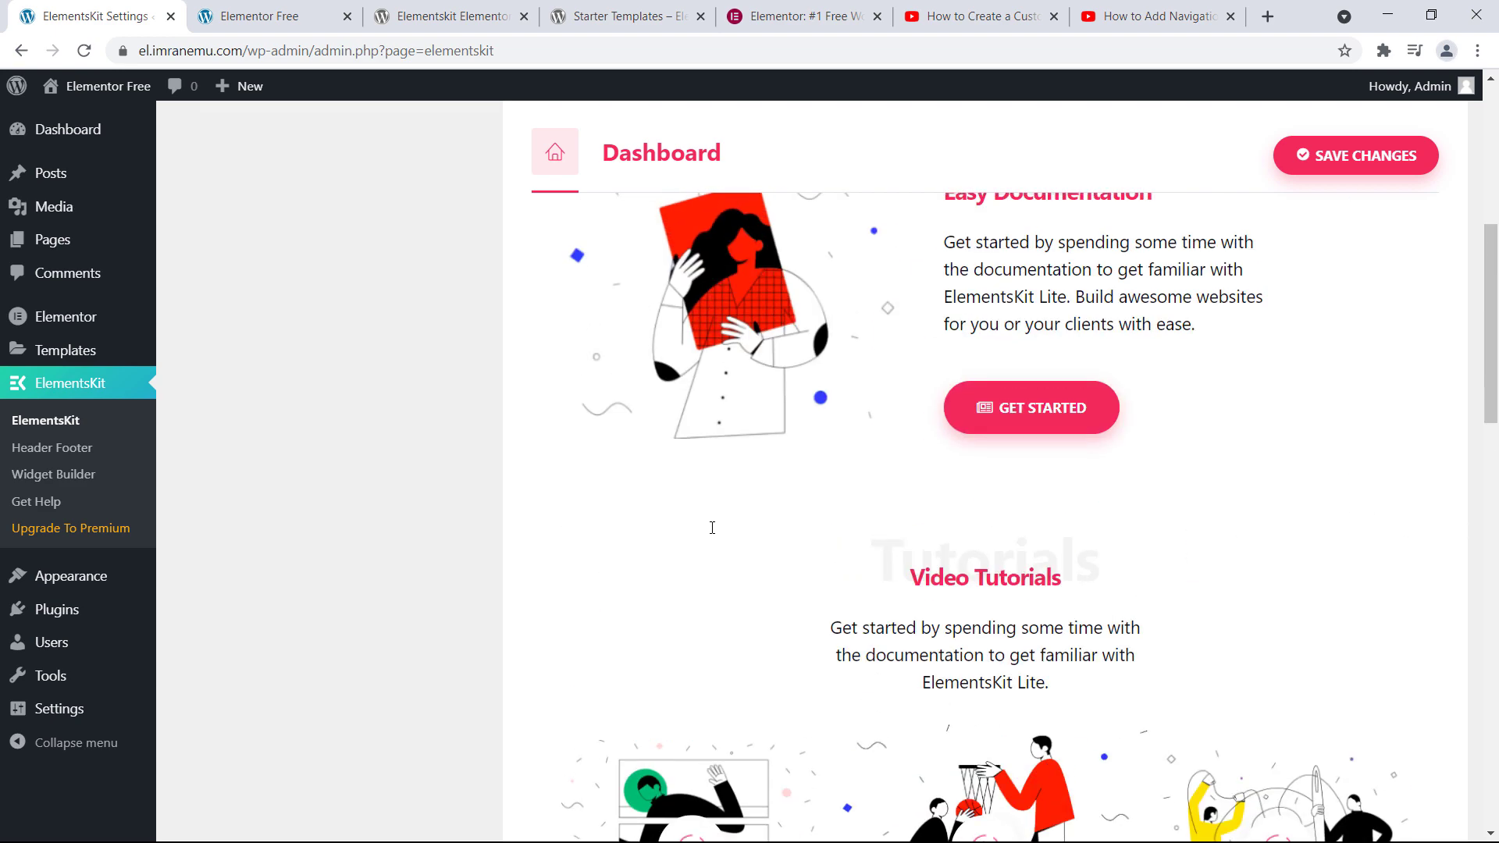
pyautogui.scroll(7, 712, 528)
# - Review the available widgets in the ElementsKit Elements section and open the Modules section
pyautogui.click(311, 365)
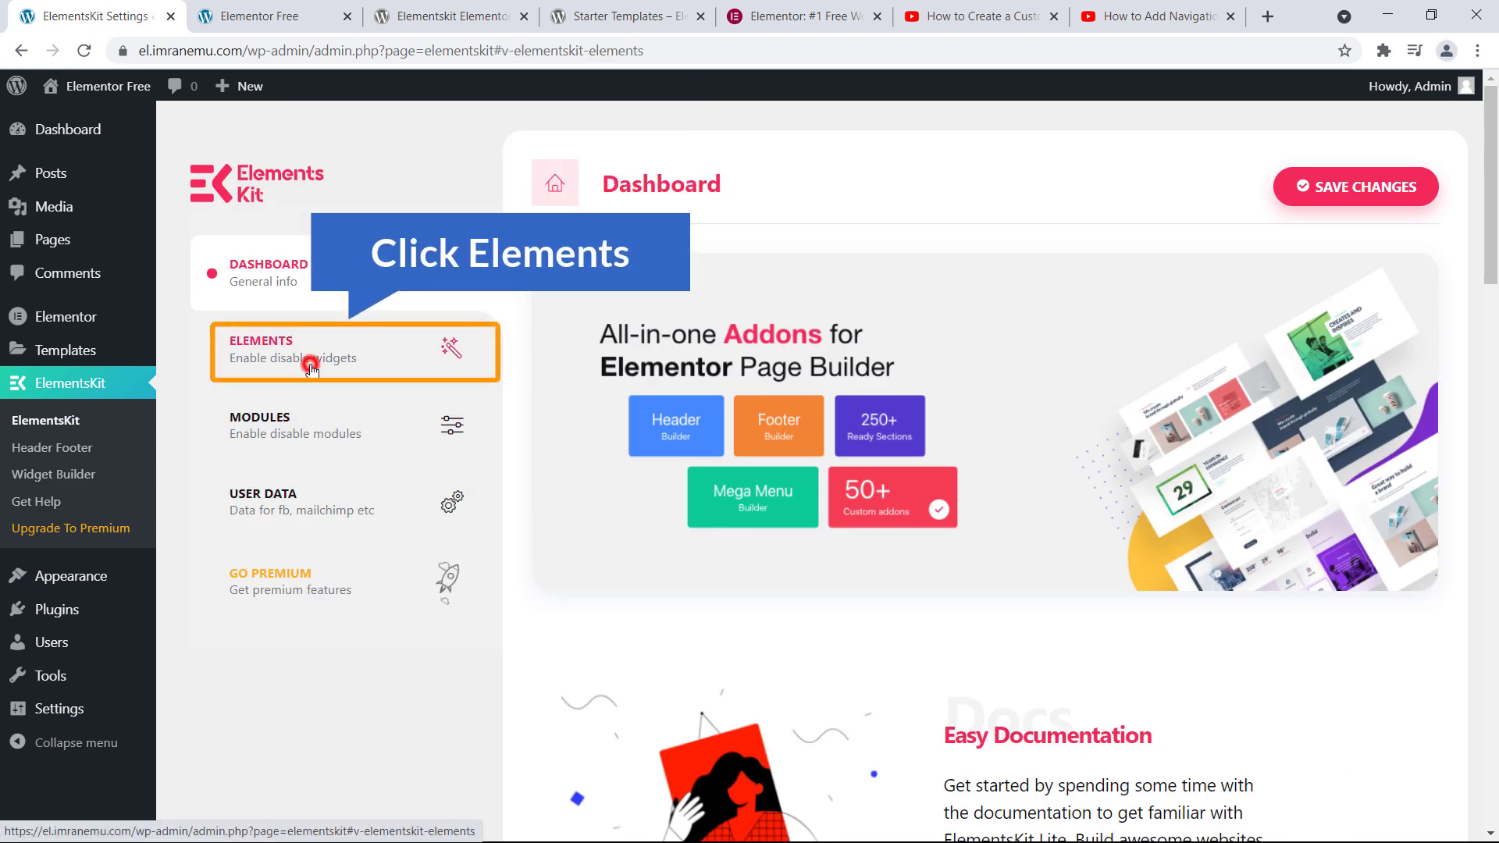
pyautogui.scroll(-8, 793, 419)
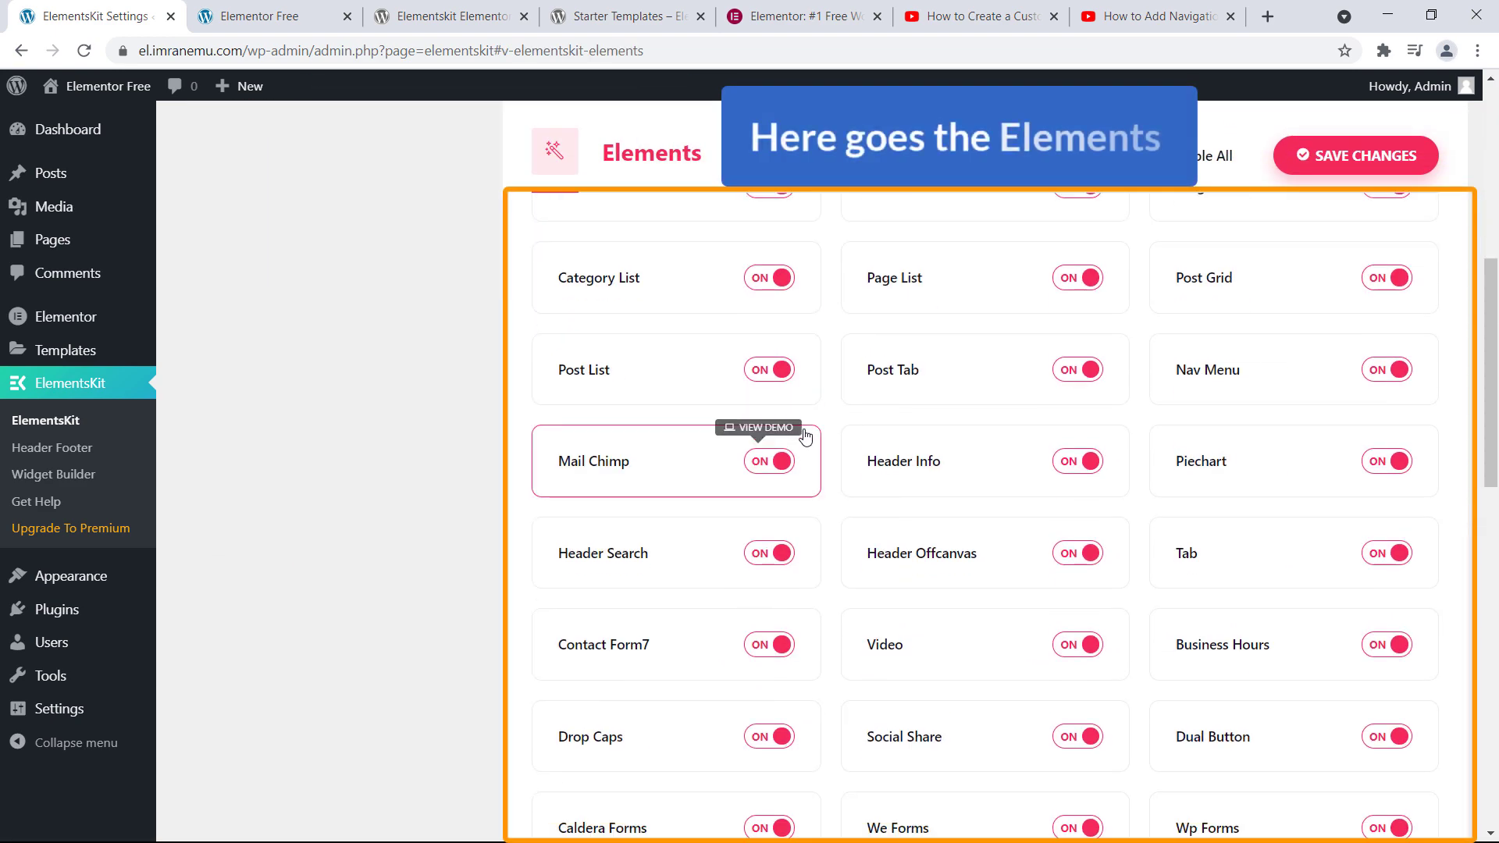
pyautogui.scroll(-7, 805, 438)
pyautogui.scroll(10, 805, 438)
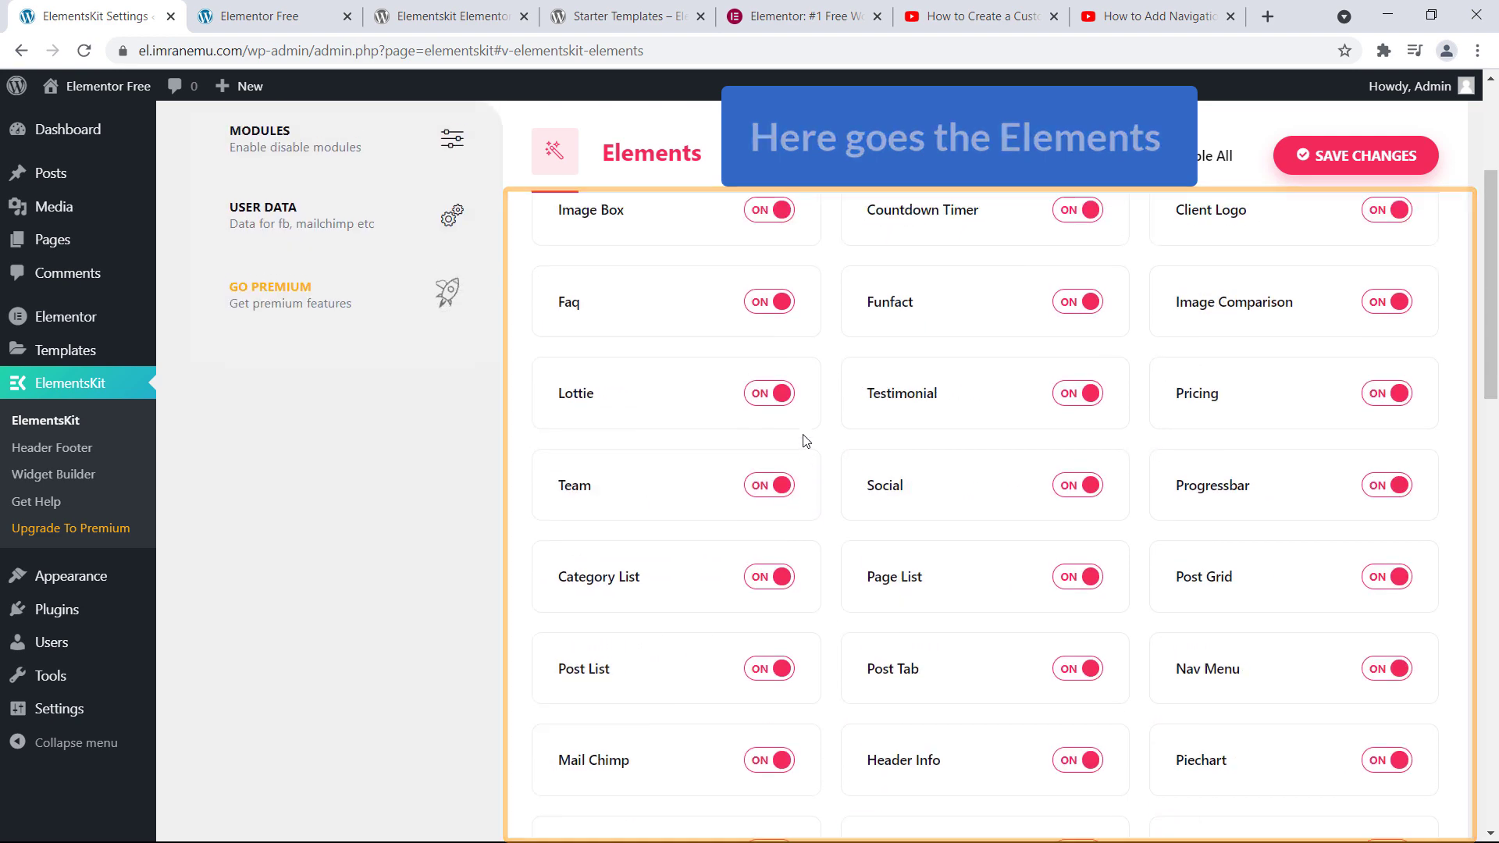
pyautogui.scroll(3, 805, 441)
pyautogui.click(310, 434)
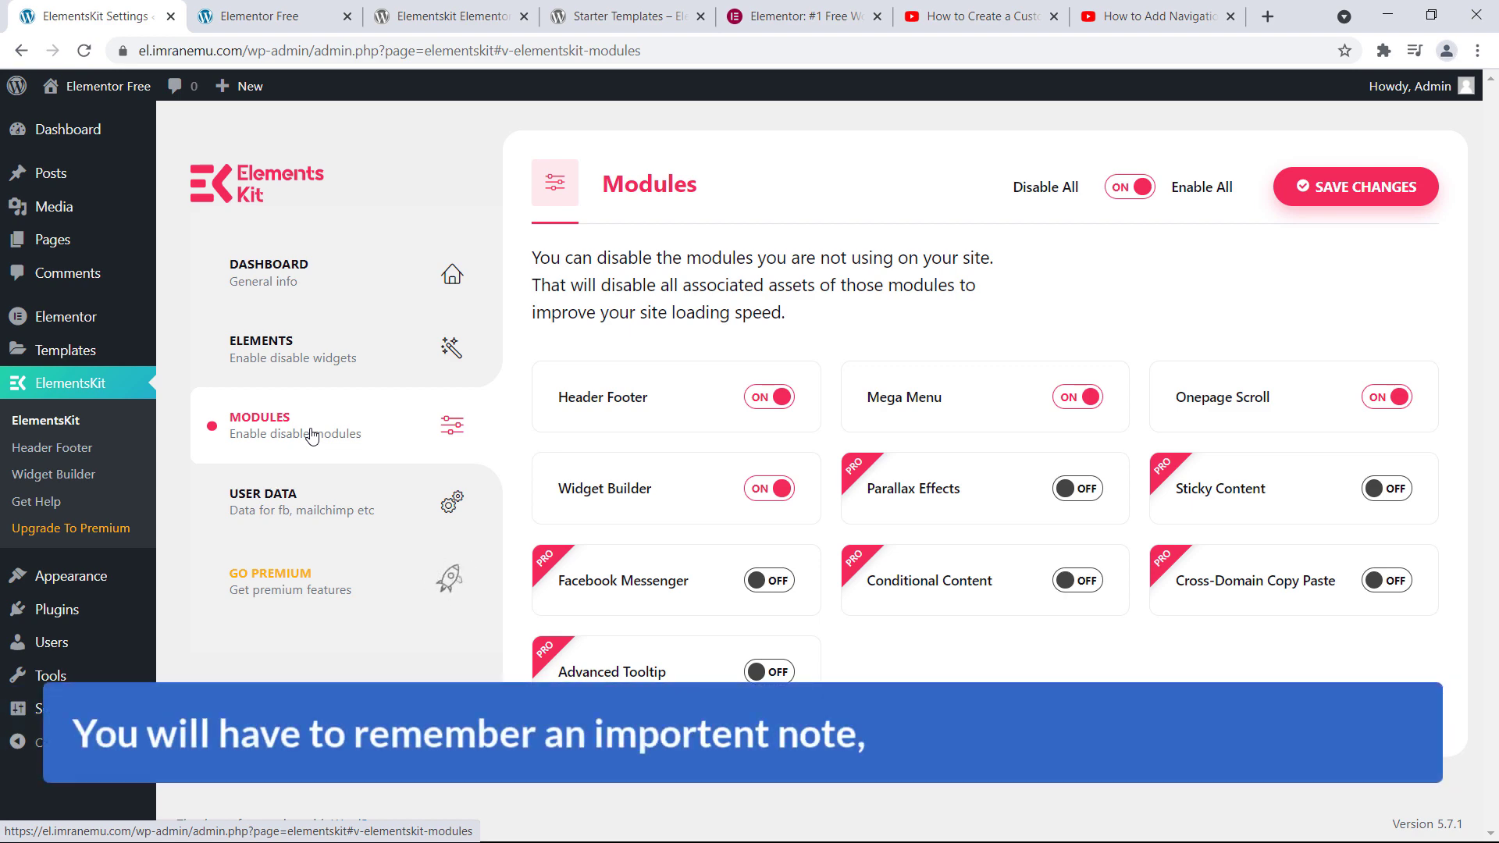
# - View the header and About Us mega menu on the demo site, and return to the ElementsKit modules
pyautogui.click(297, 15)
pyautogui.scroll(-10, 469, 173)
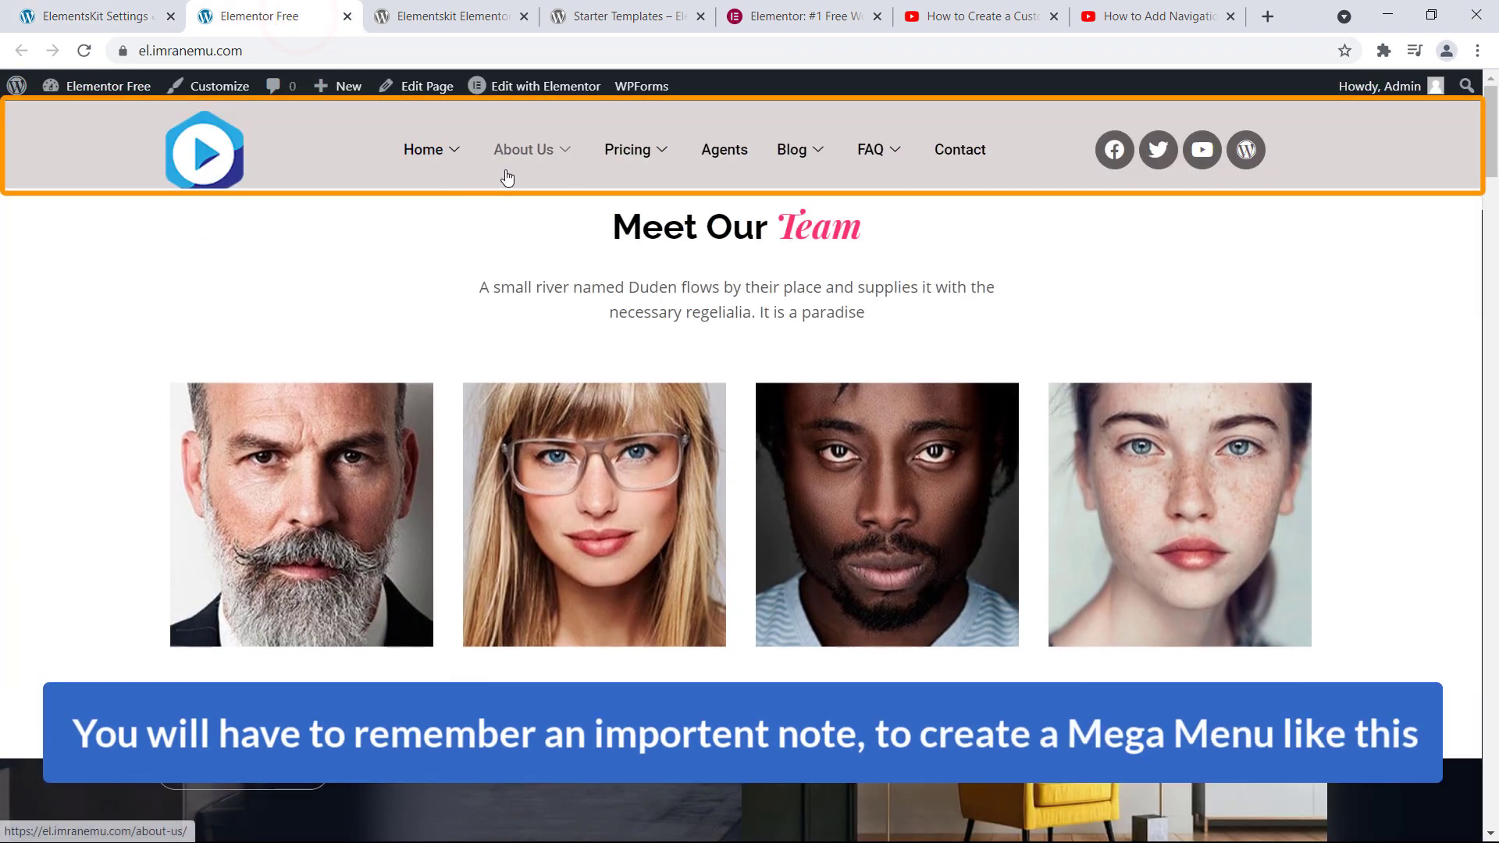
pyautogui.scroll(10, 648, 159)
pyautogui.click(94, 16)
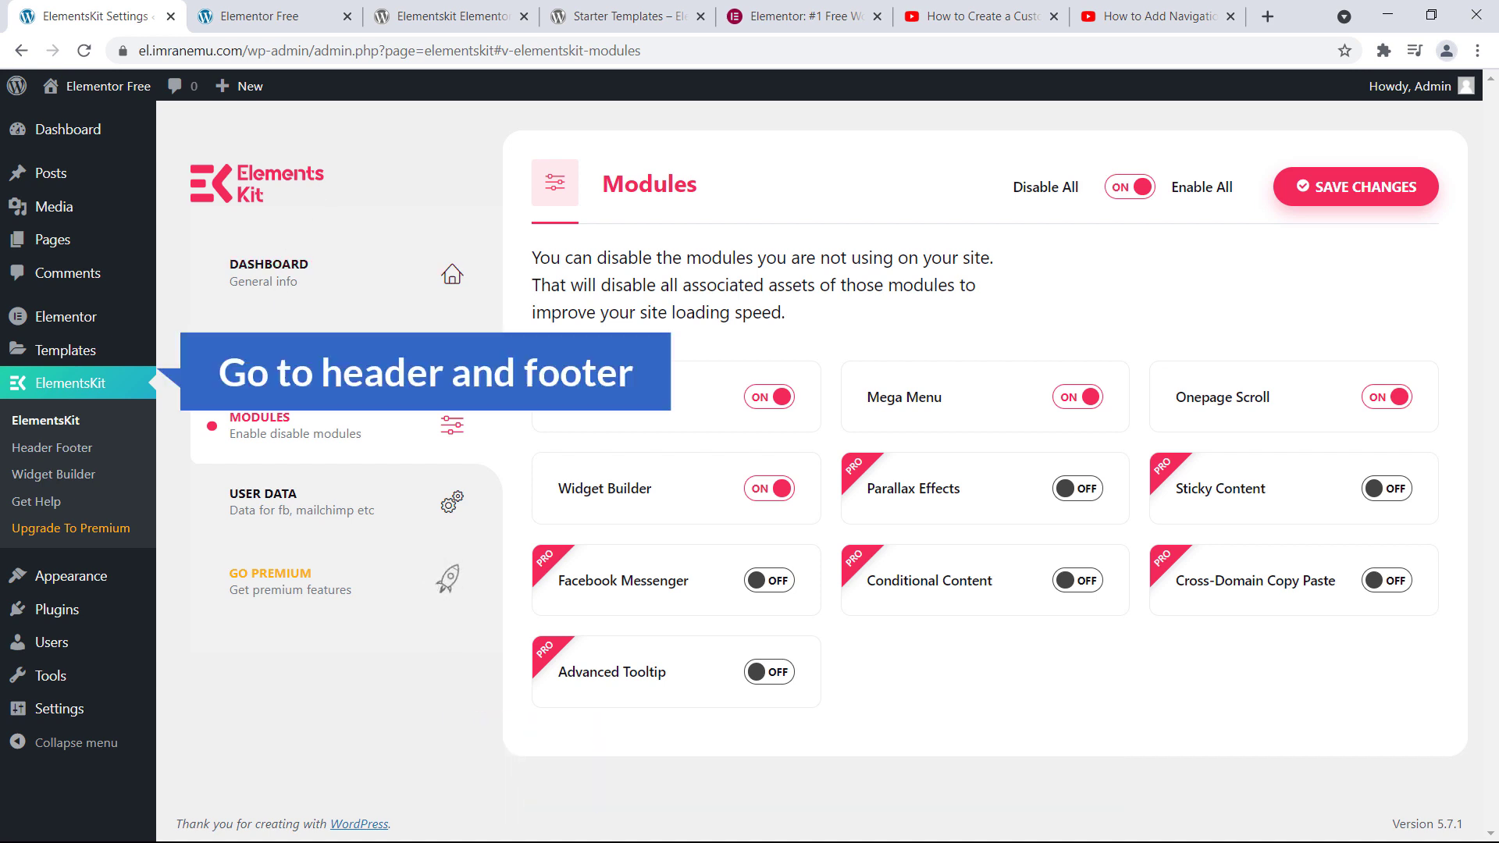
# - Open the ElementsKit Header Footer templates and check the YouTube tutorial on creating a custom header and footer
pyautogui.click(55, 455)
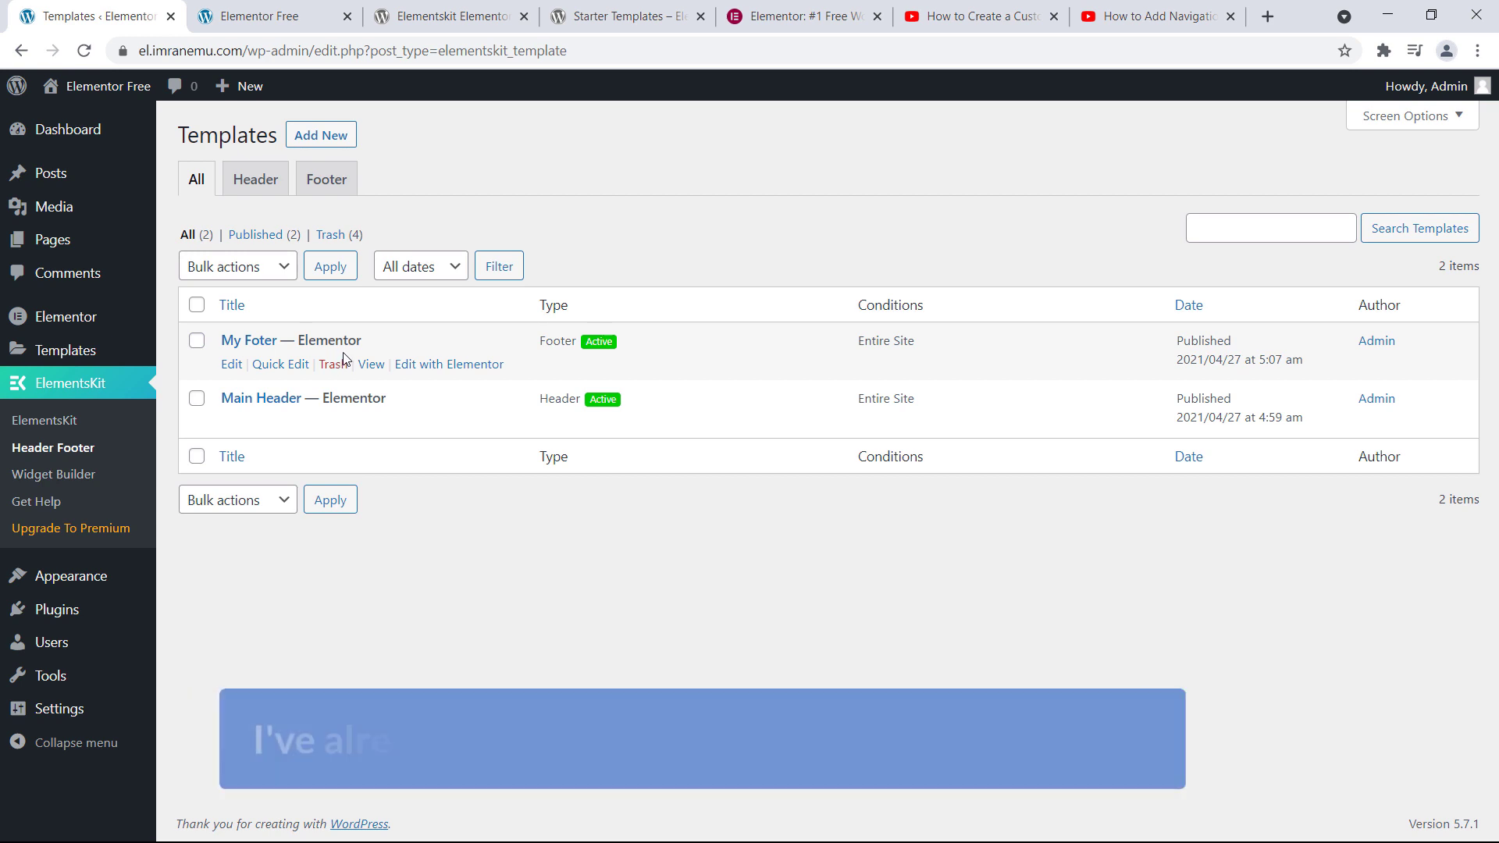
pyautogui.click(965, 21)
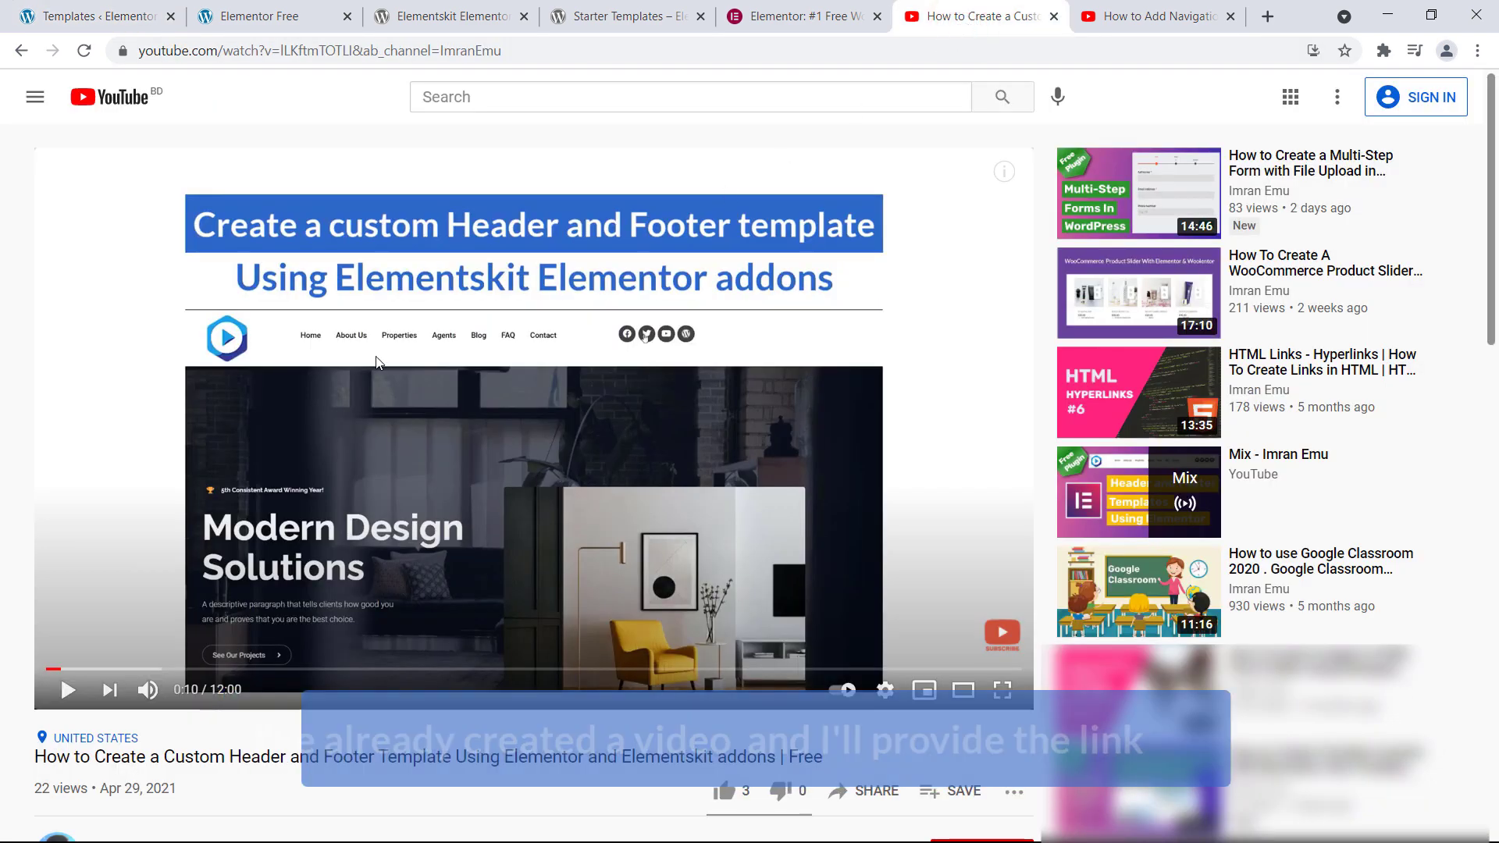
pyautogui.scroll(-3, 368, 373)
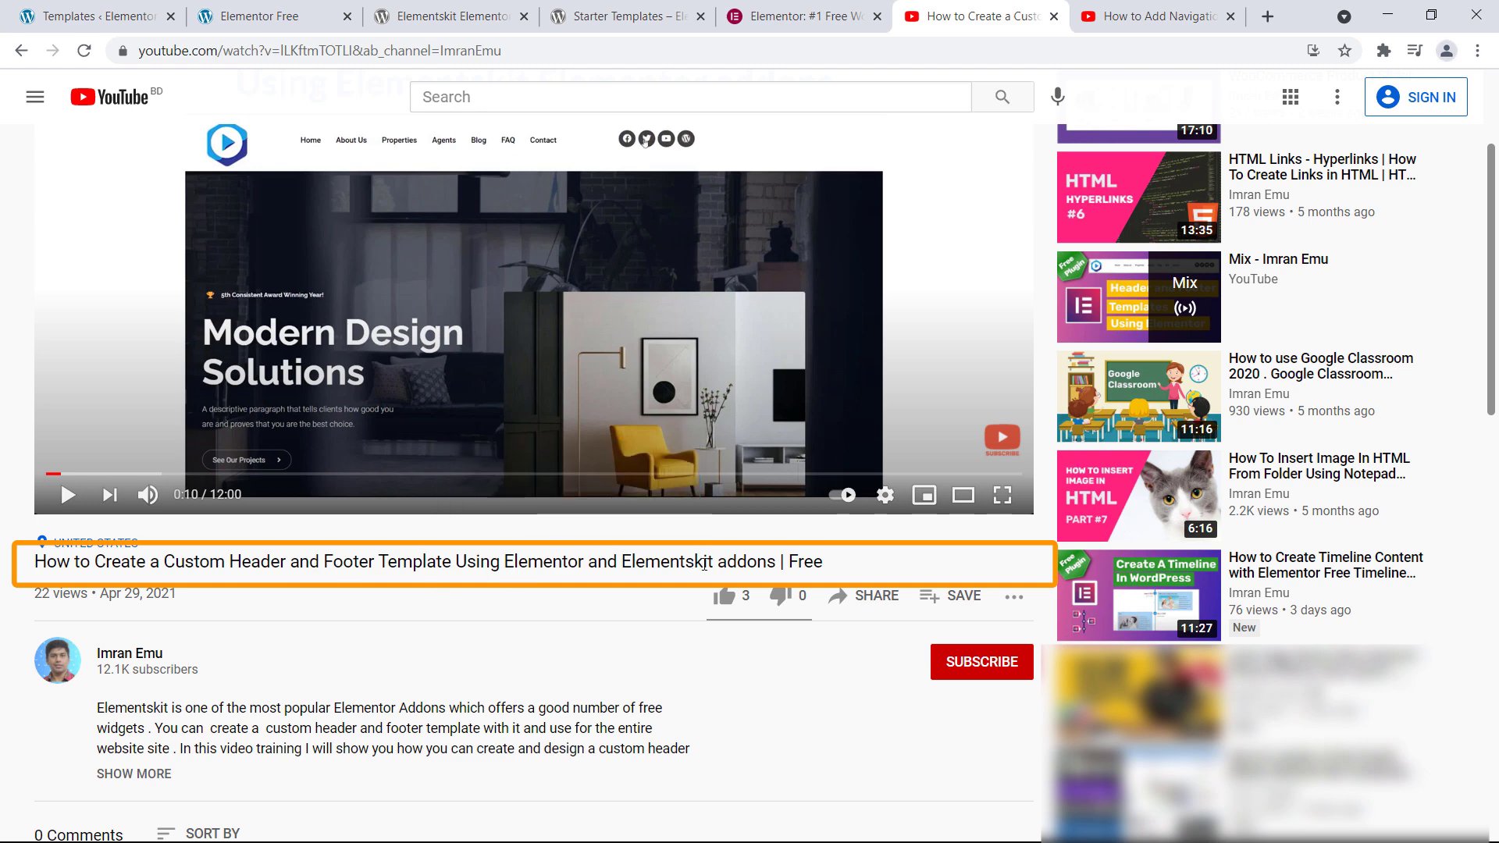
pyautogui.scroll(3, 523, 382)
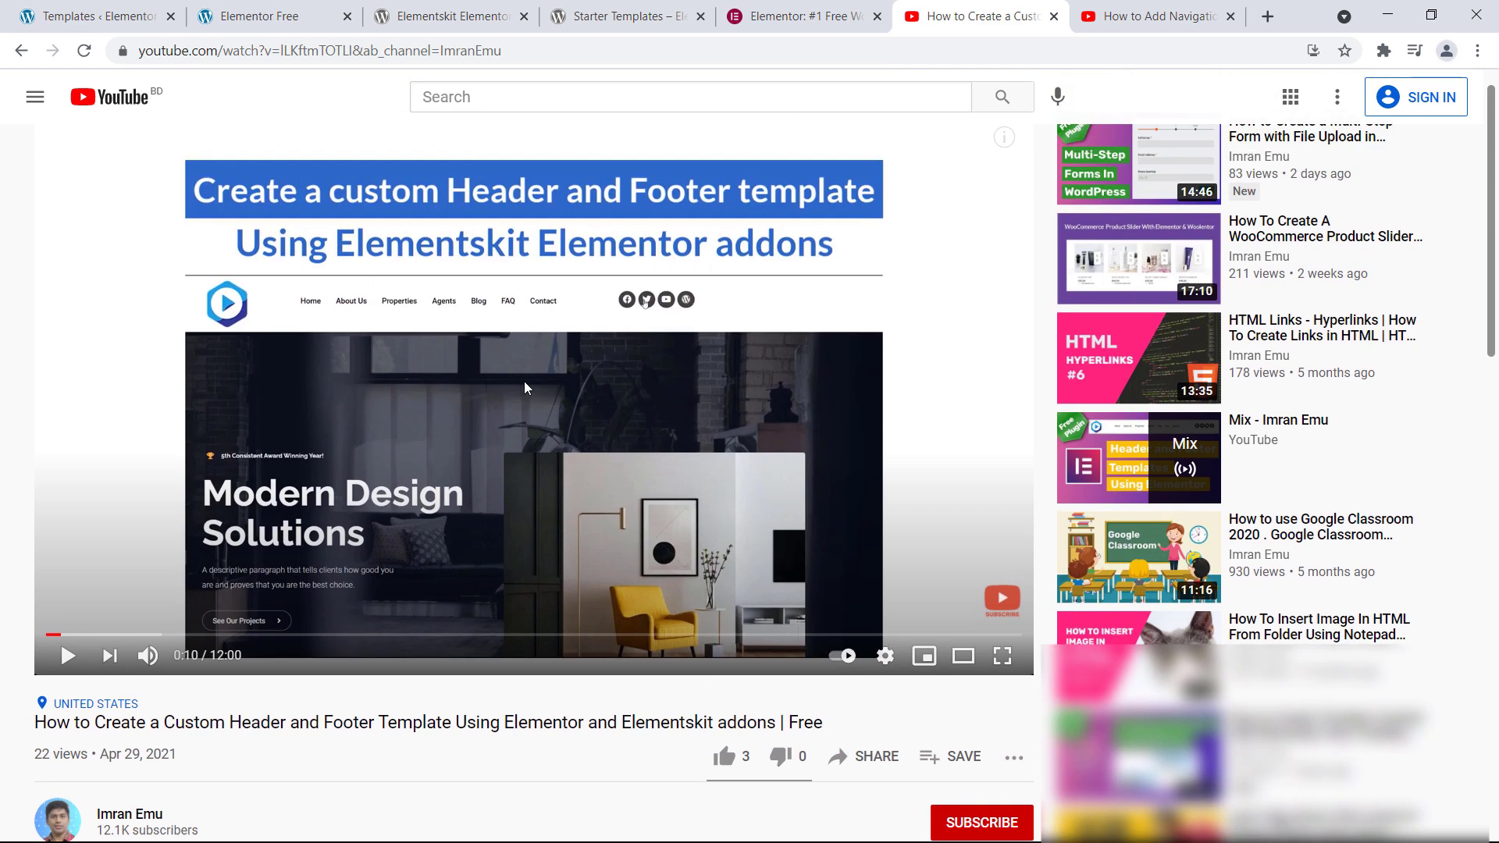
pyautogui.click(131, 18)
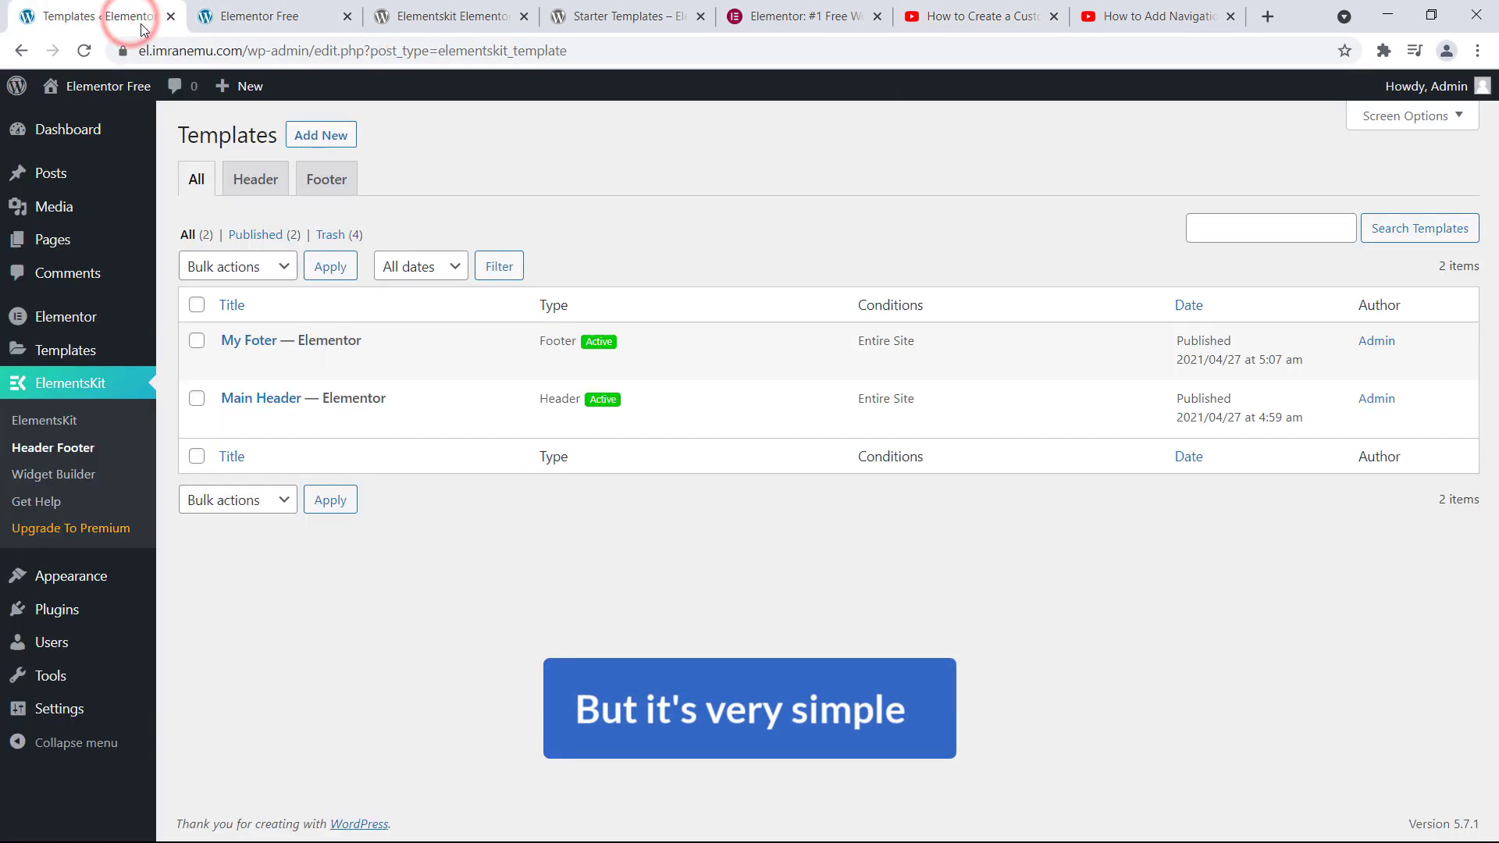
# - Try to add a header template for the entire site with activation turned on
pyautogui.click(321, 135)
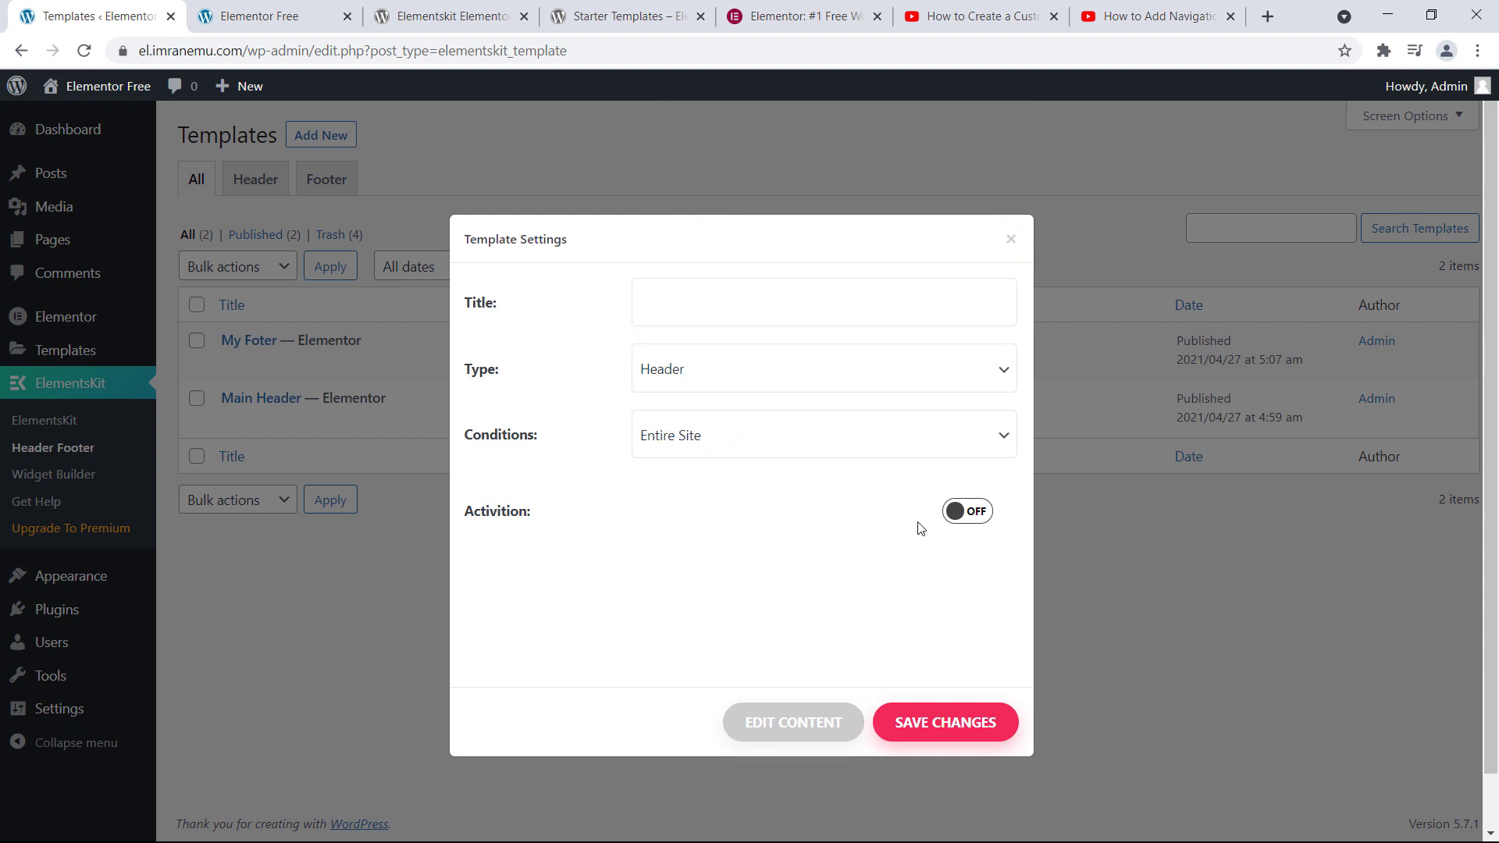
pyautogui.click(979, 512)
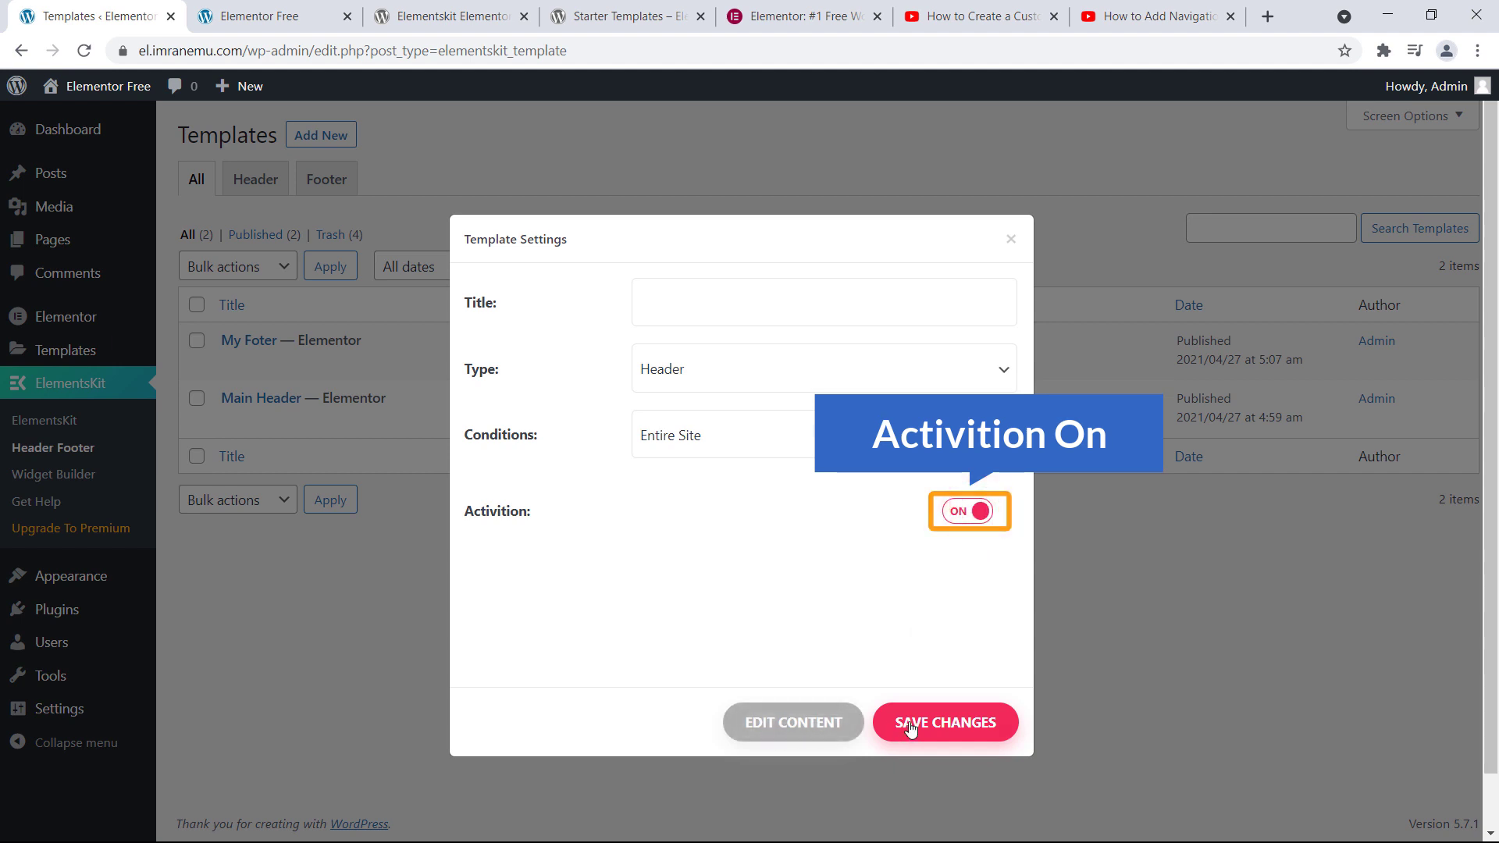
pyautogui.click(951, 732)
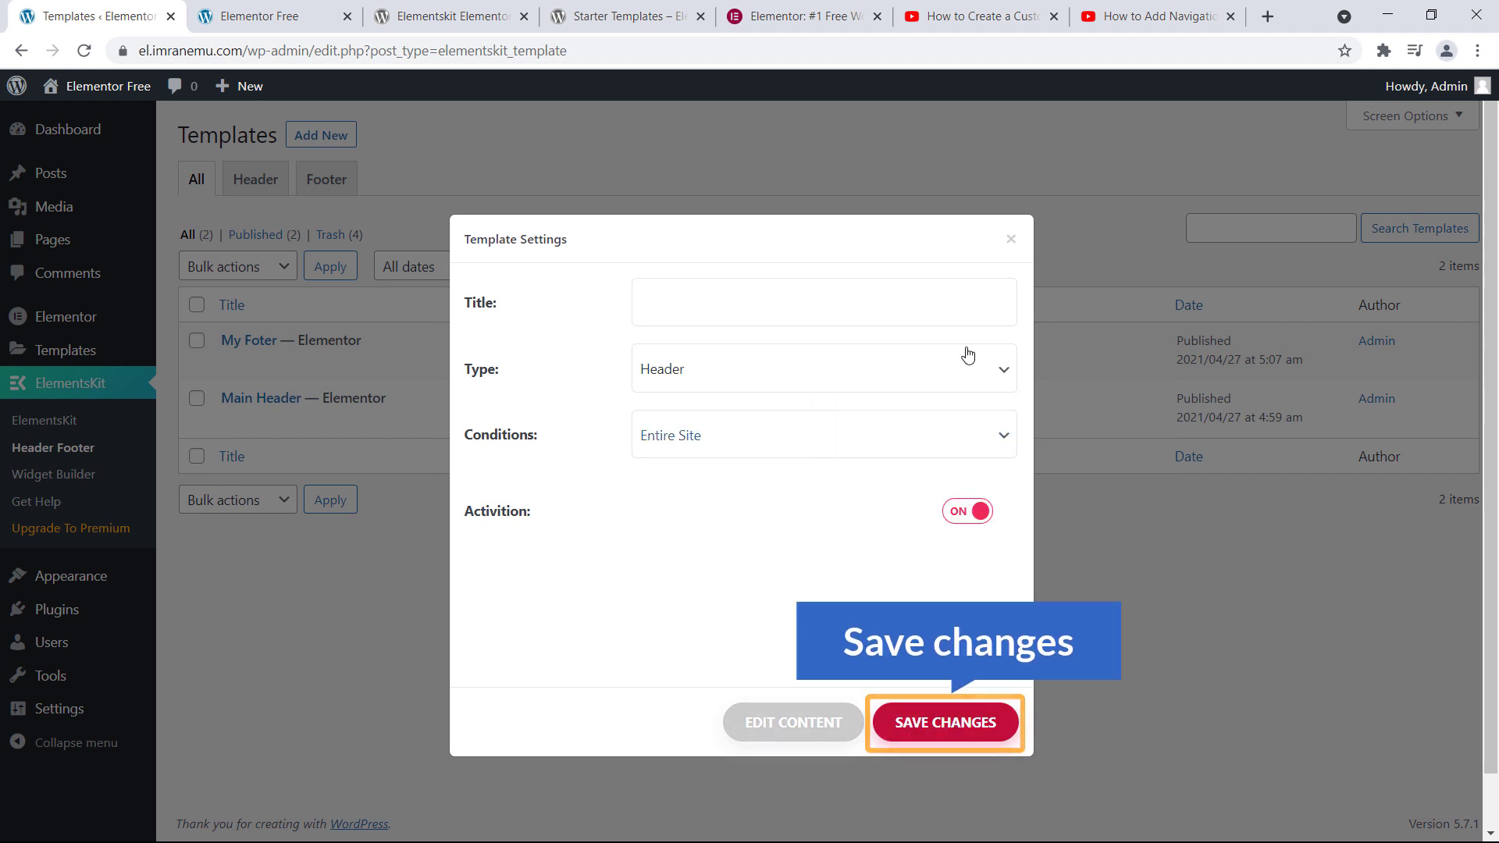
pyautogui.click(1014, 241)
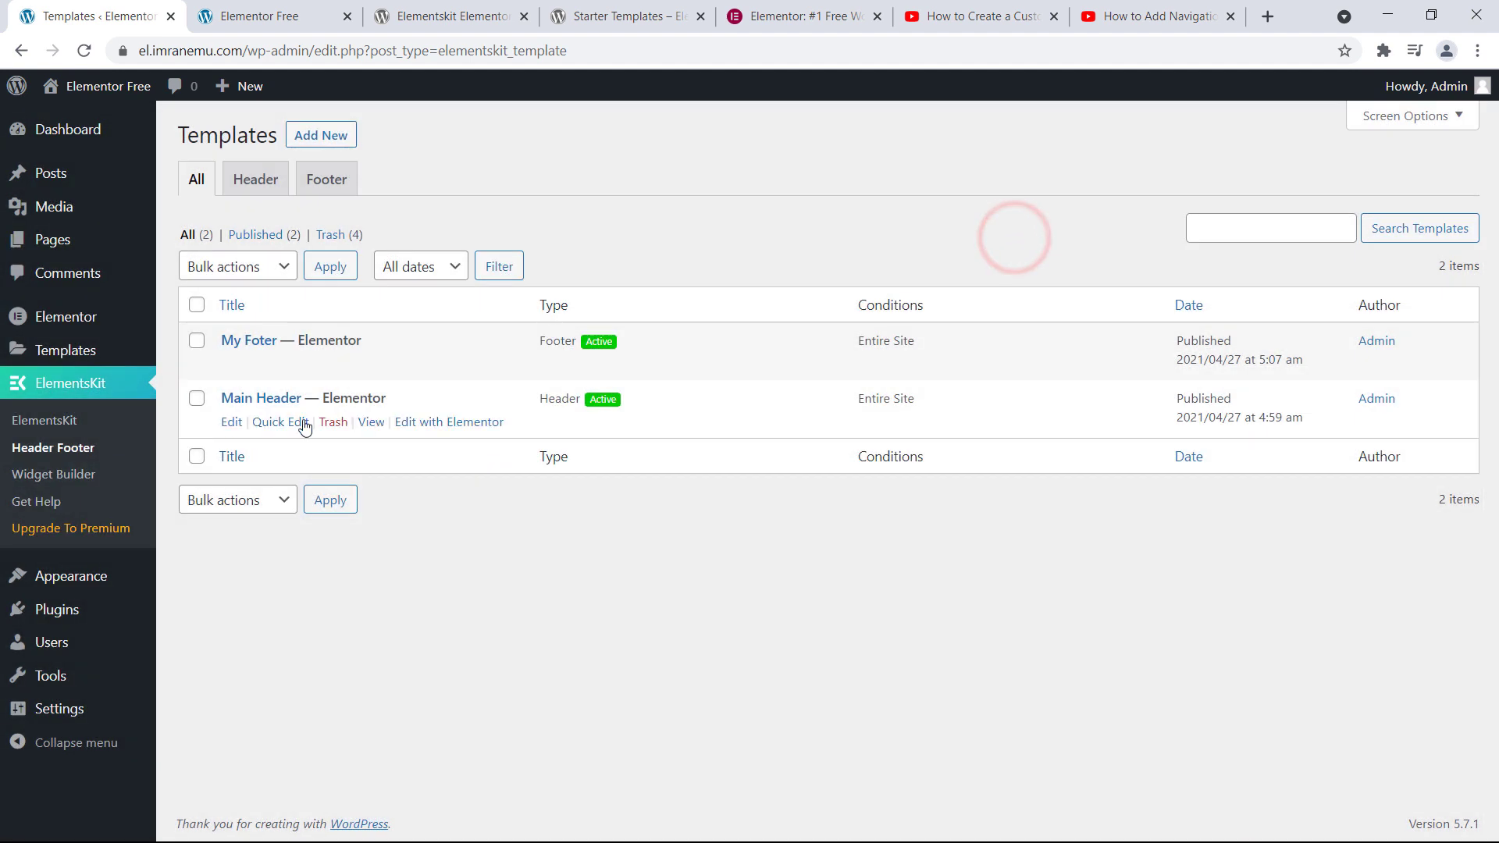
# - Check the template settings of Main Header and return to the demo site's front page
pyautogui.click(234, 429)
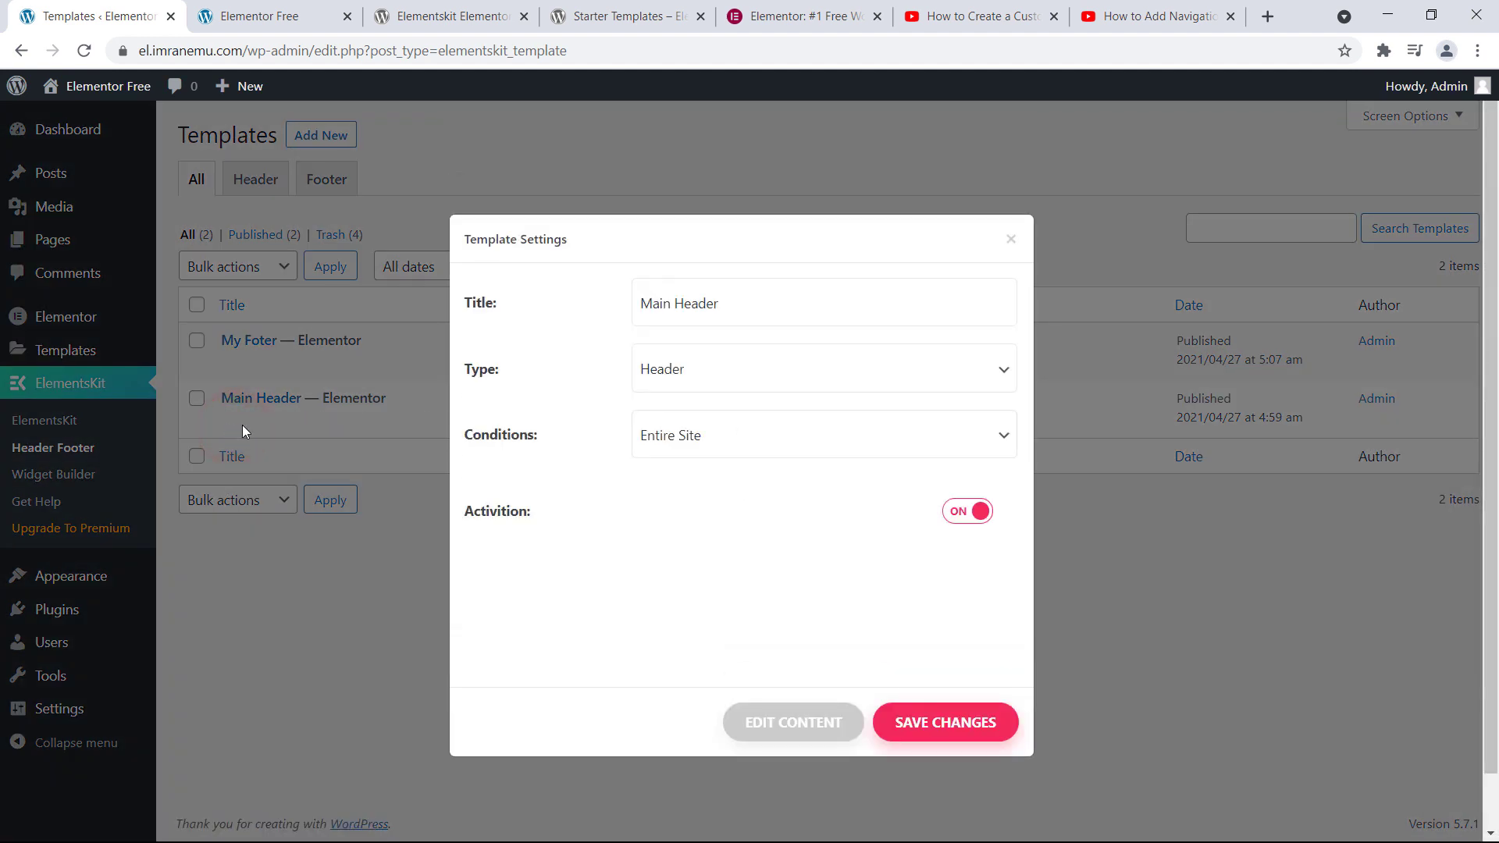
pyautogui.click(1010, 241)
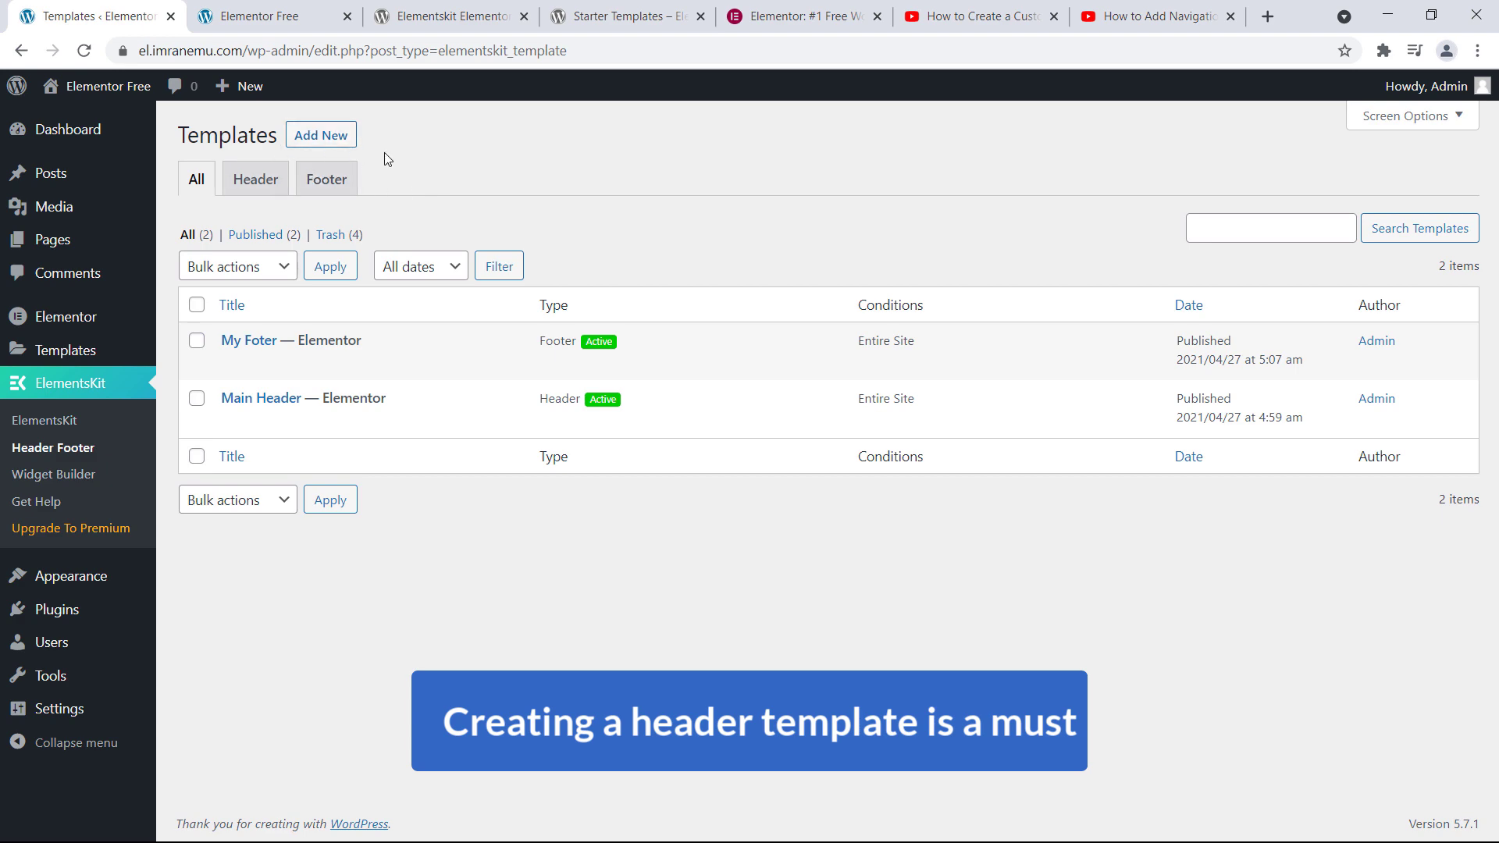
pyautogui.click(299, 15)
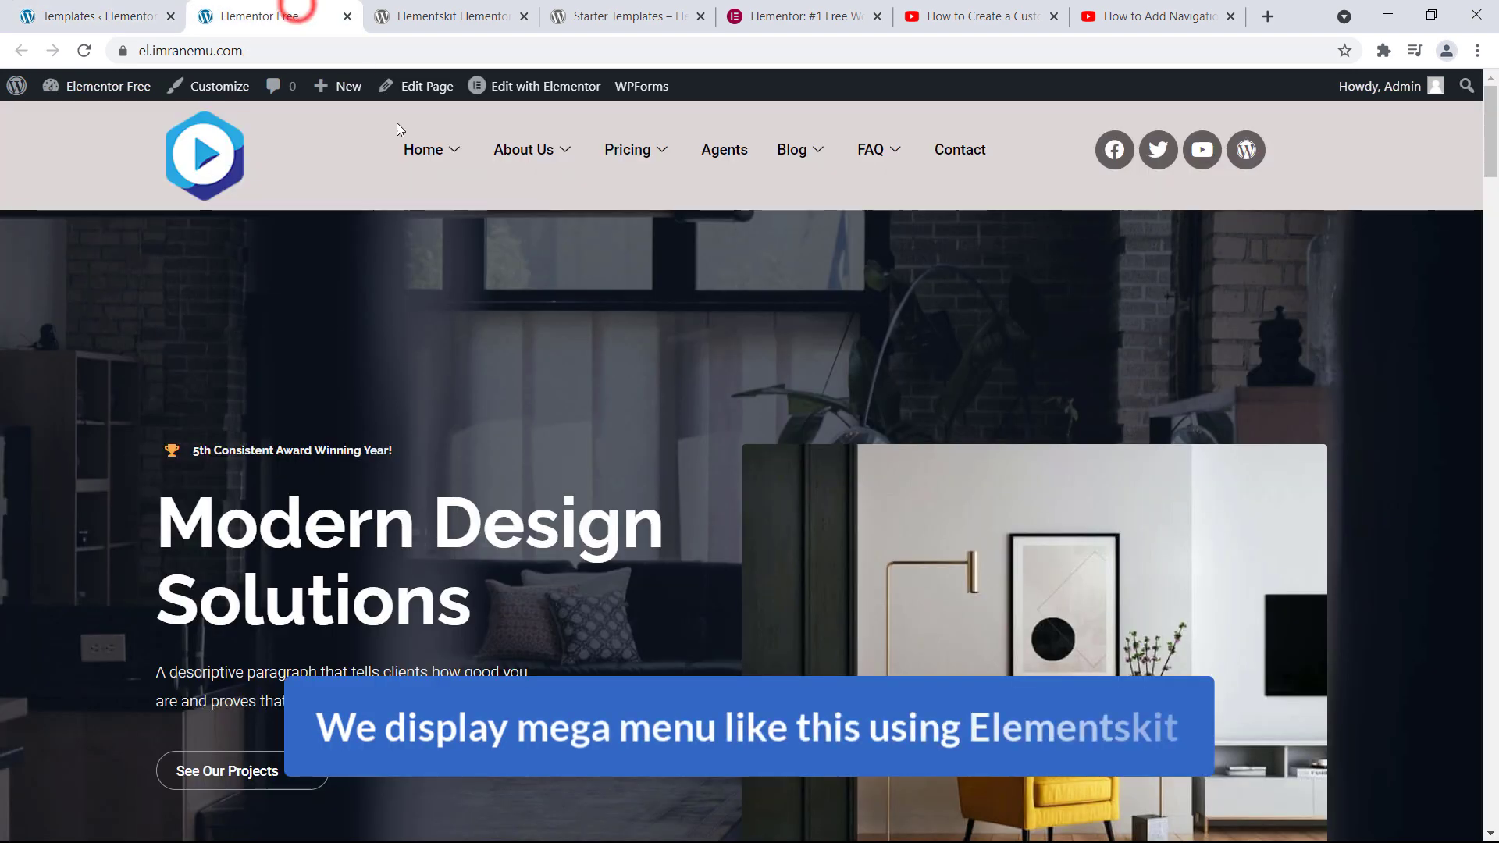
# - View the Home mega menu on the demo site, and open the WordPress menu management page to review the Main Menu structure
pyautogui.moveTo(451, 160)
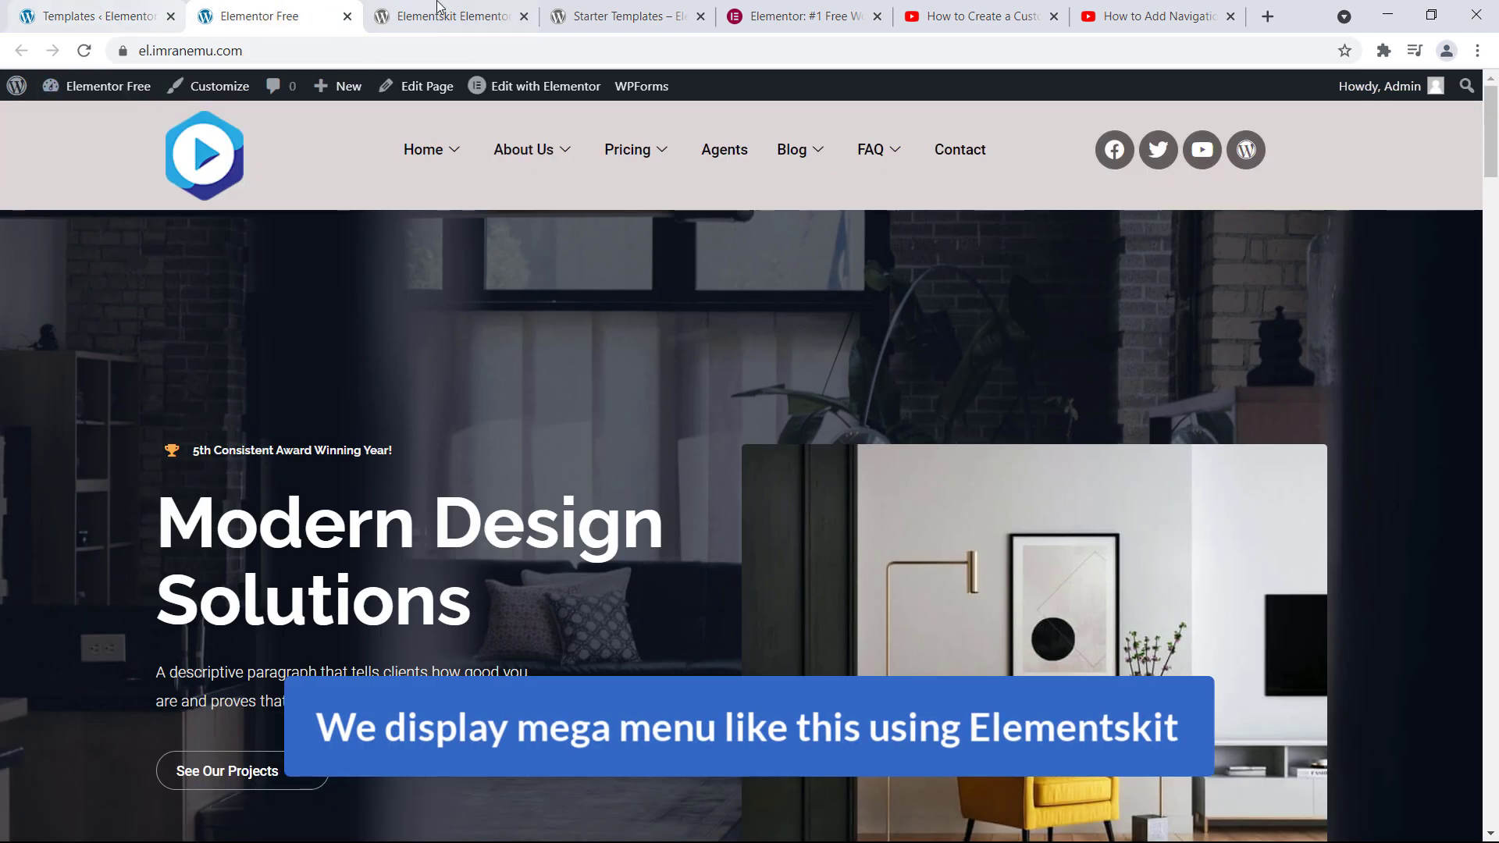
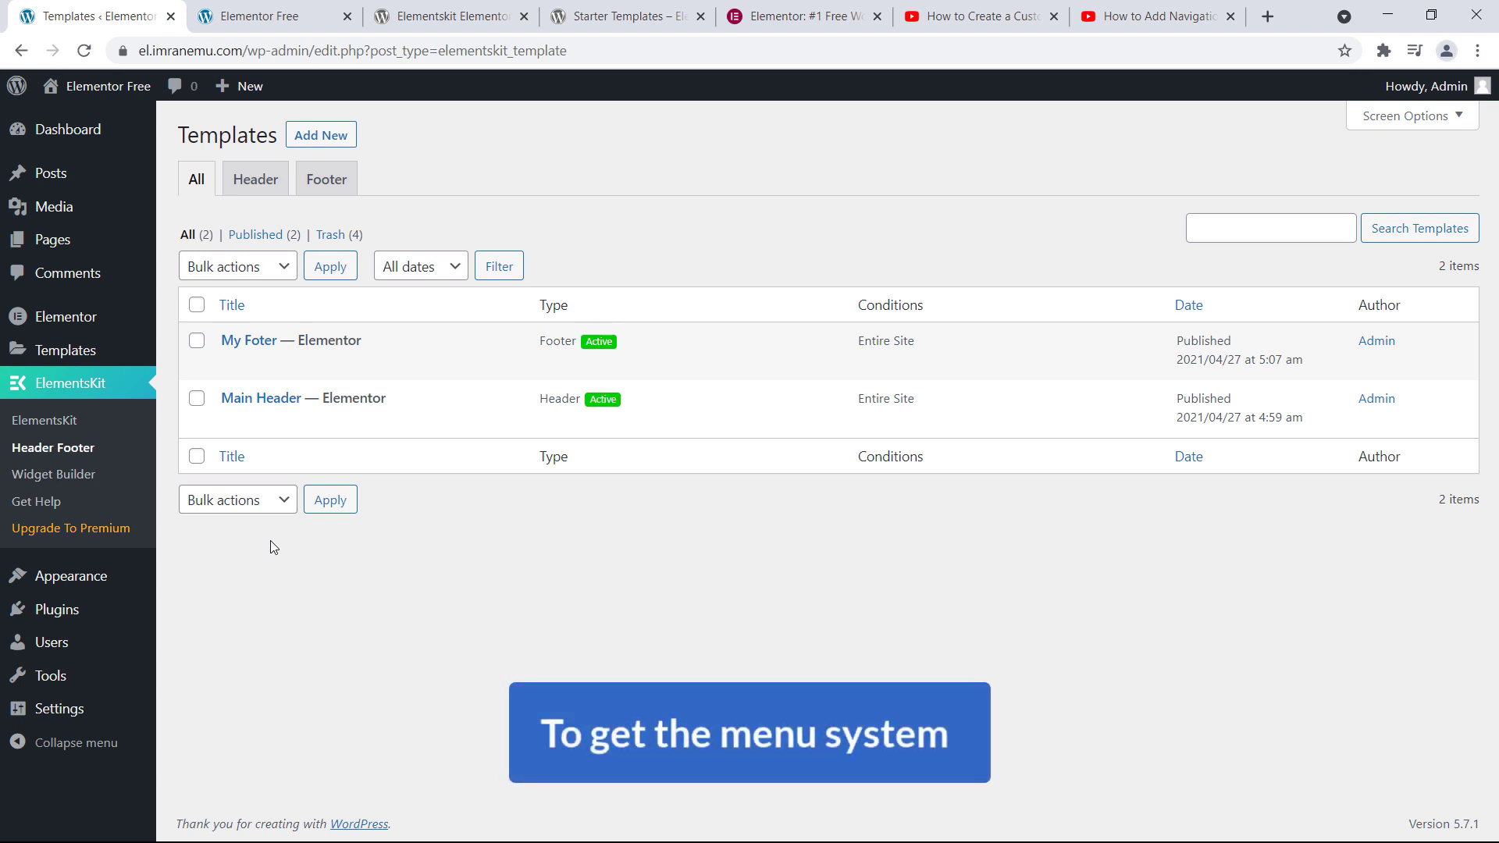
pyautogui.moveTo(89, 579)
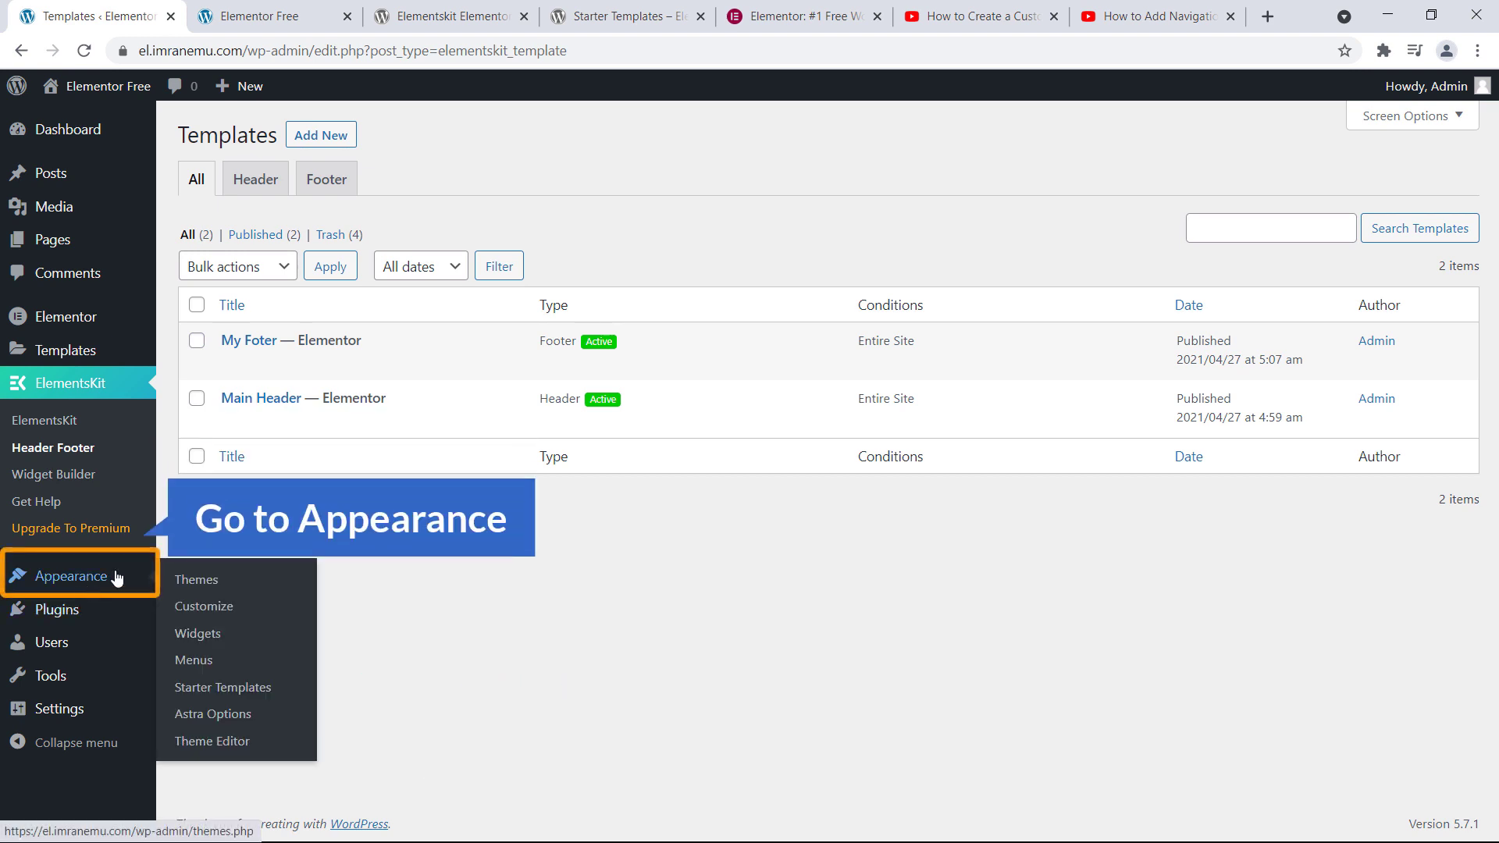
pyautogui.click(205, 668)
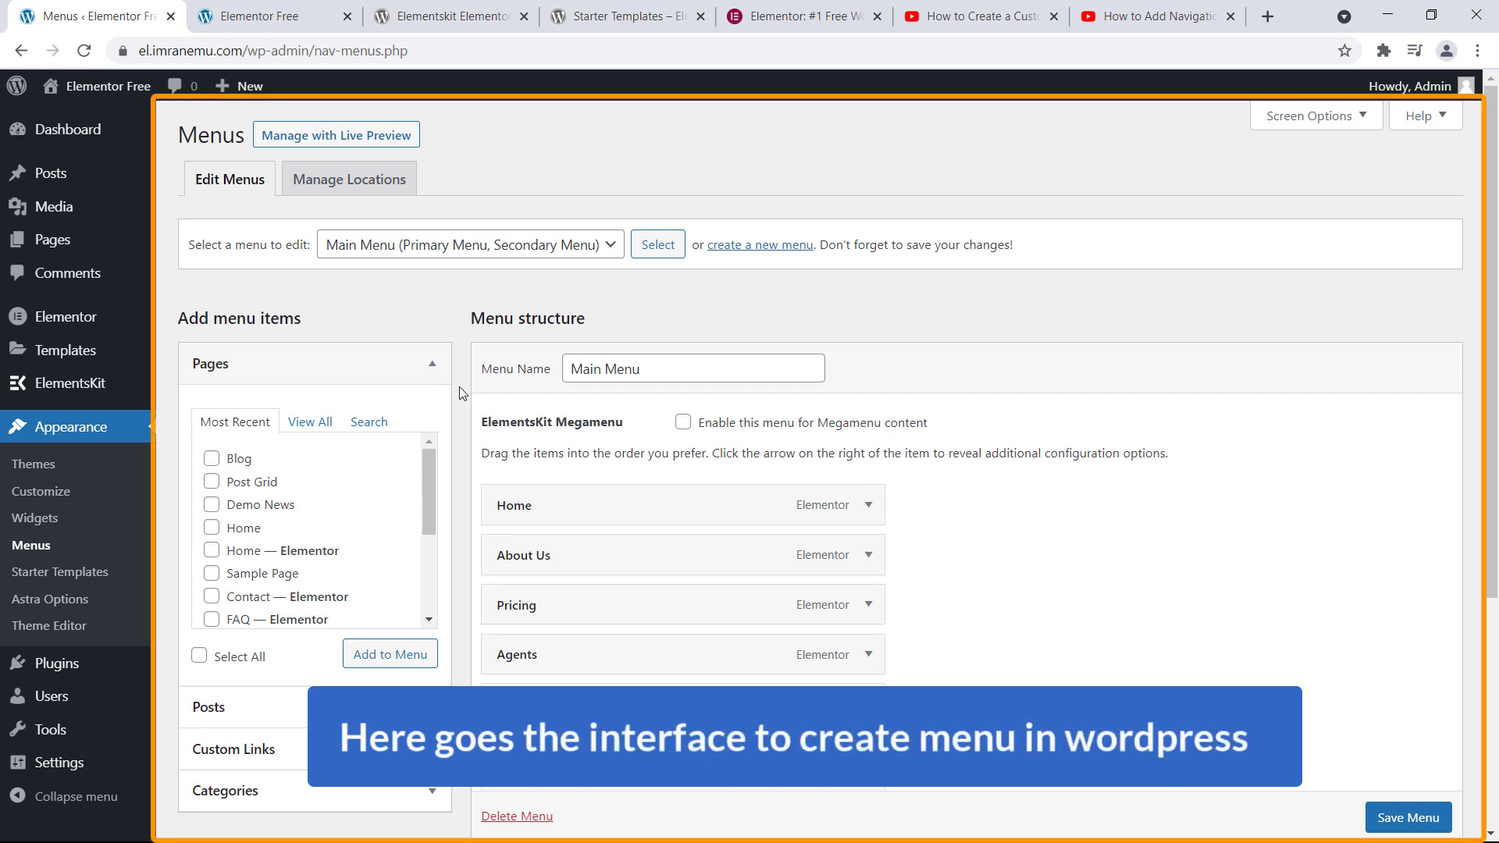
pyautogui.scroll(-1, 459, 388)
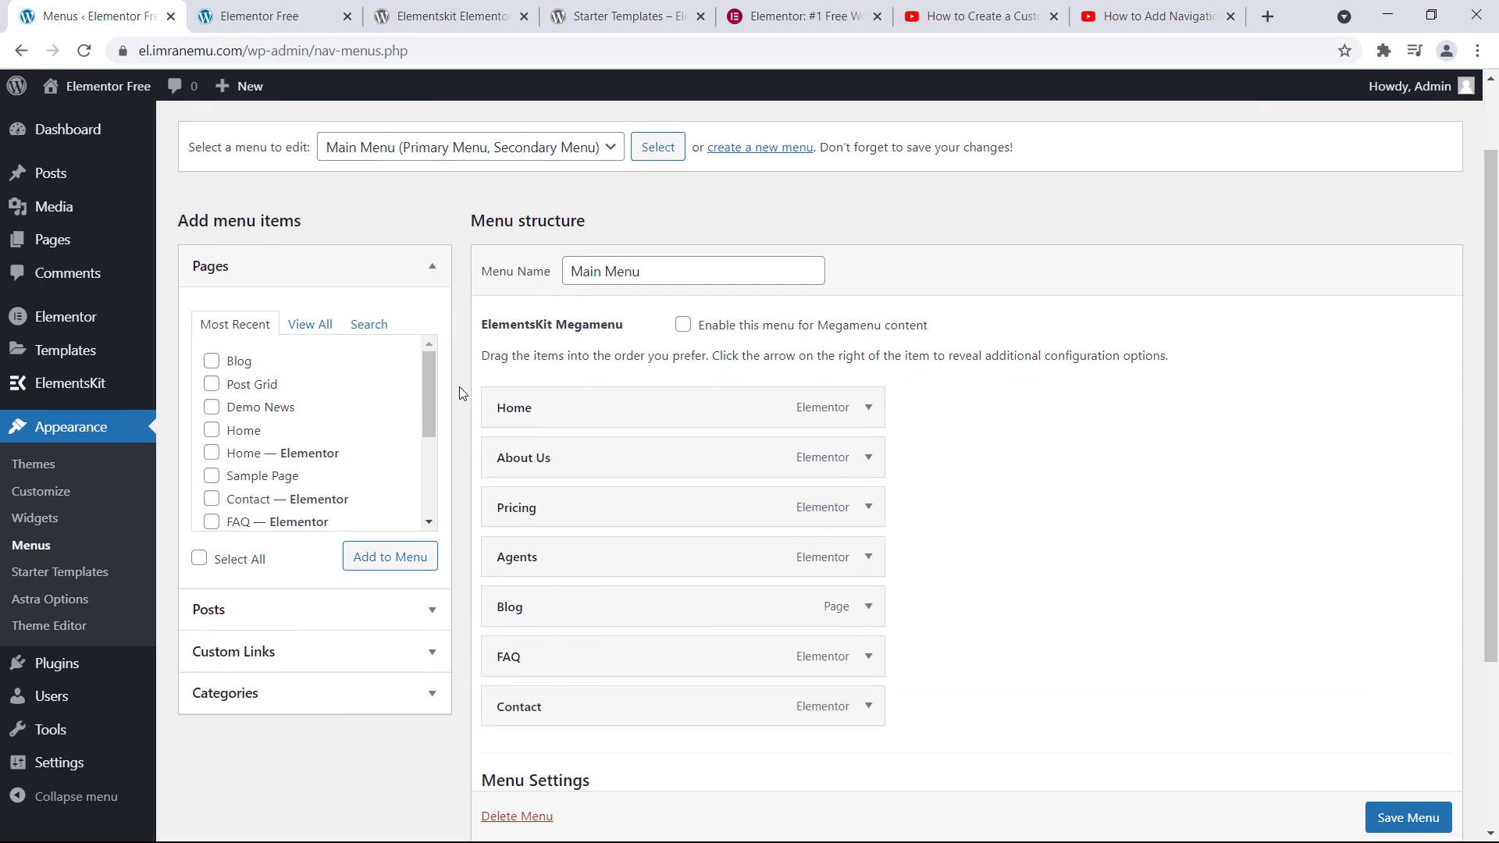
pyautogui.scroll(1, 459, 393)
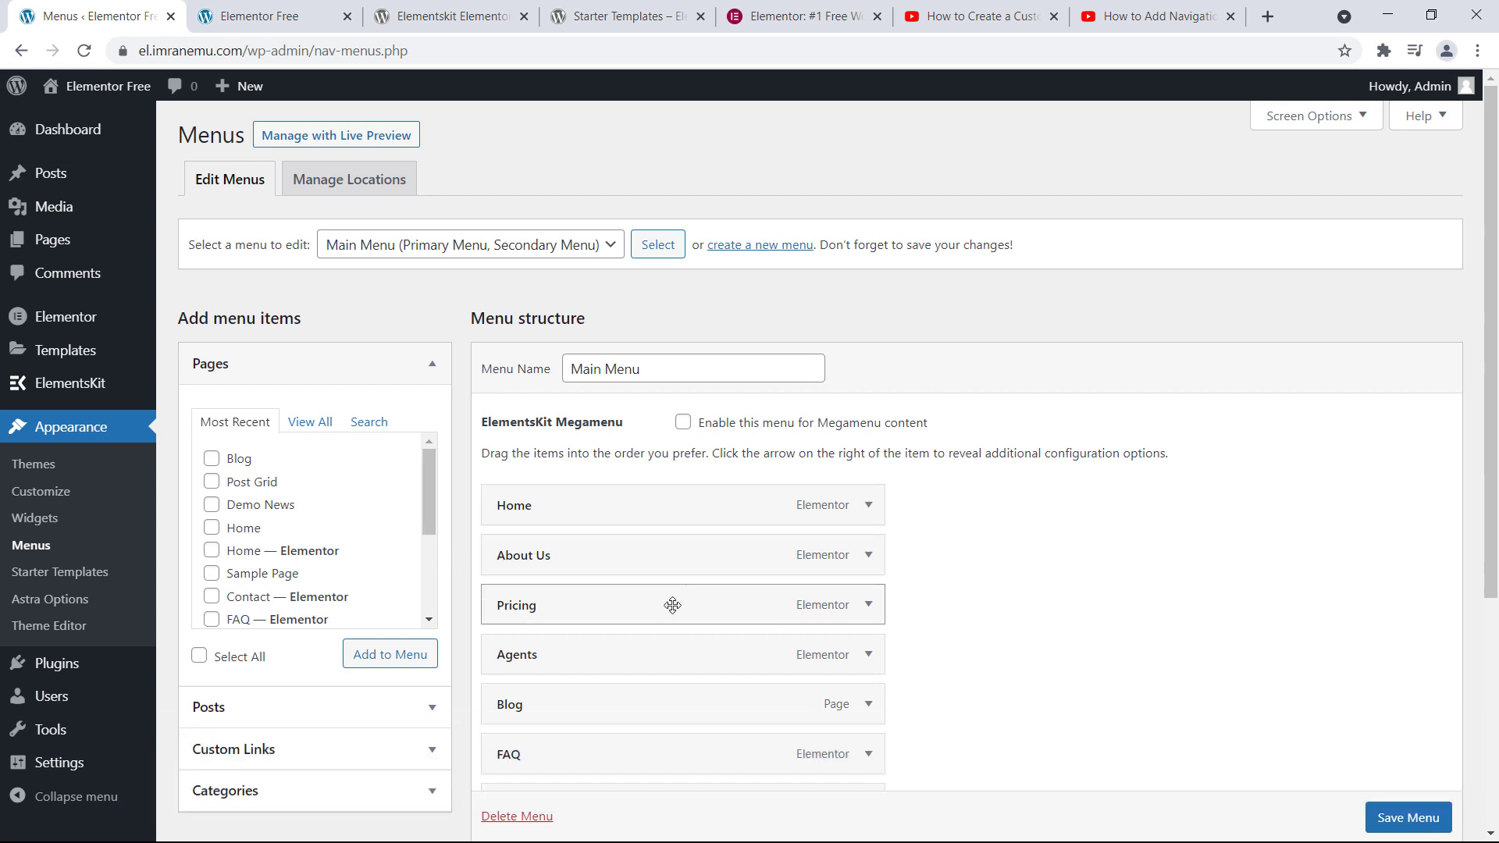
# - Check the YouTube tutorial on adding a WordPress navigation menu and return to the menu management page
pyautogui.click(1156, 15)
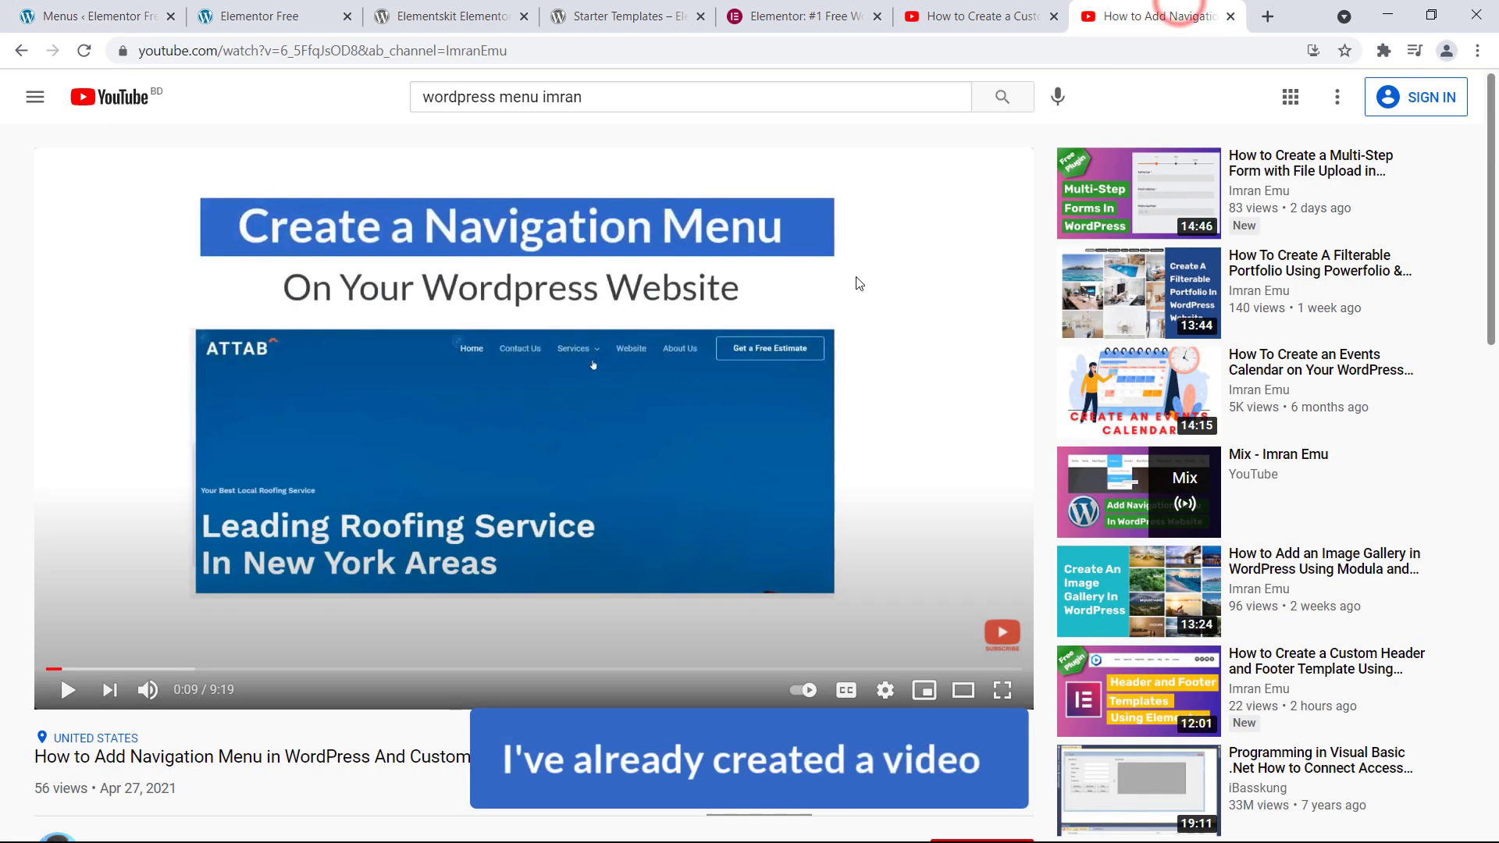
pyautogui.scroll(-3, 336, 404)
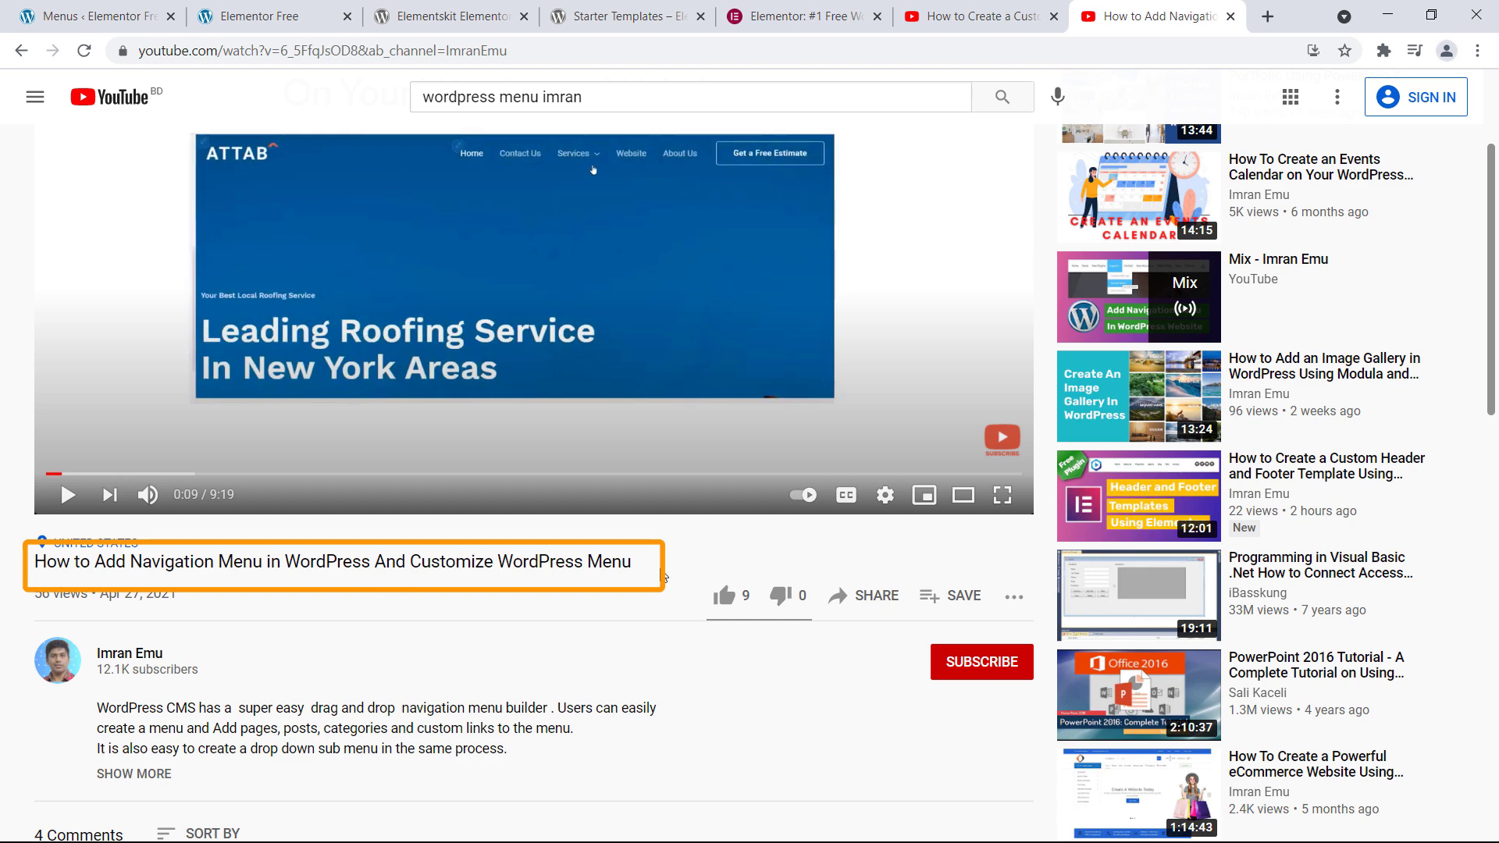
pyautogui.scroll(3, 631, 550)
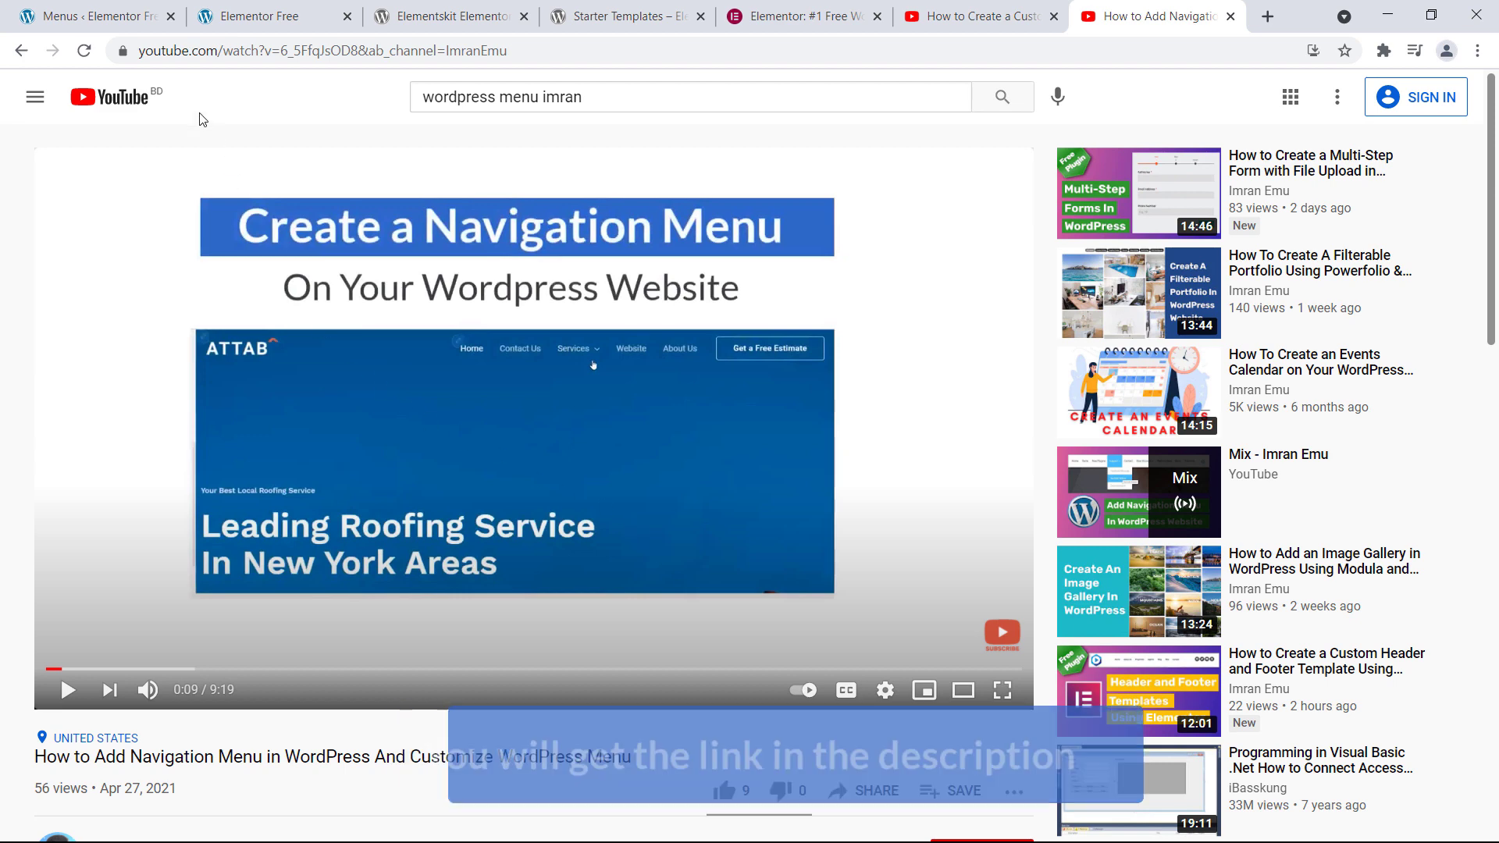
pyautogui.click(115, 16)
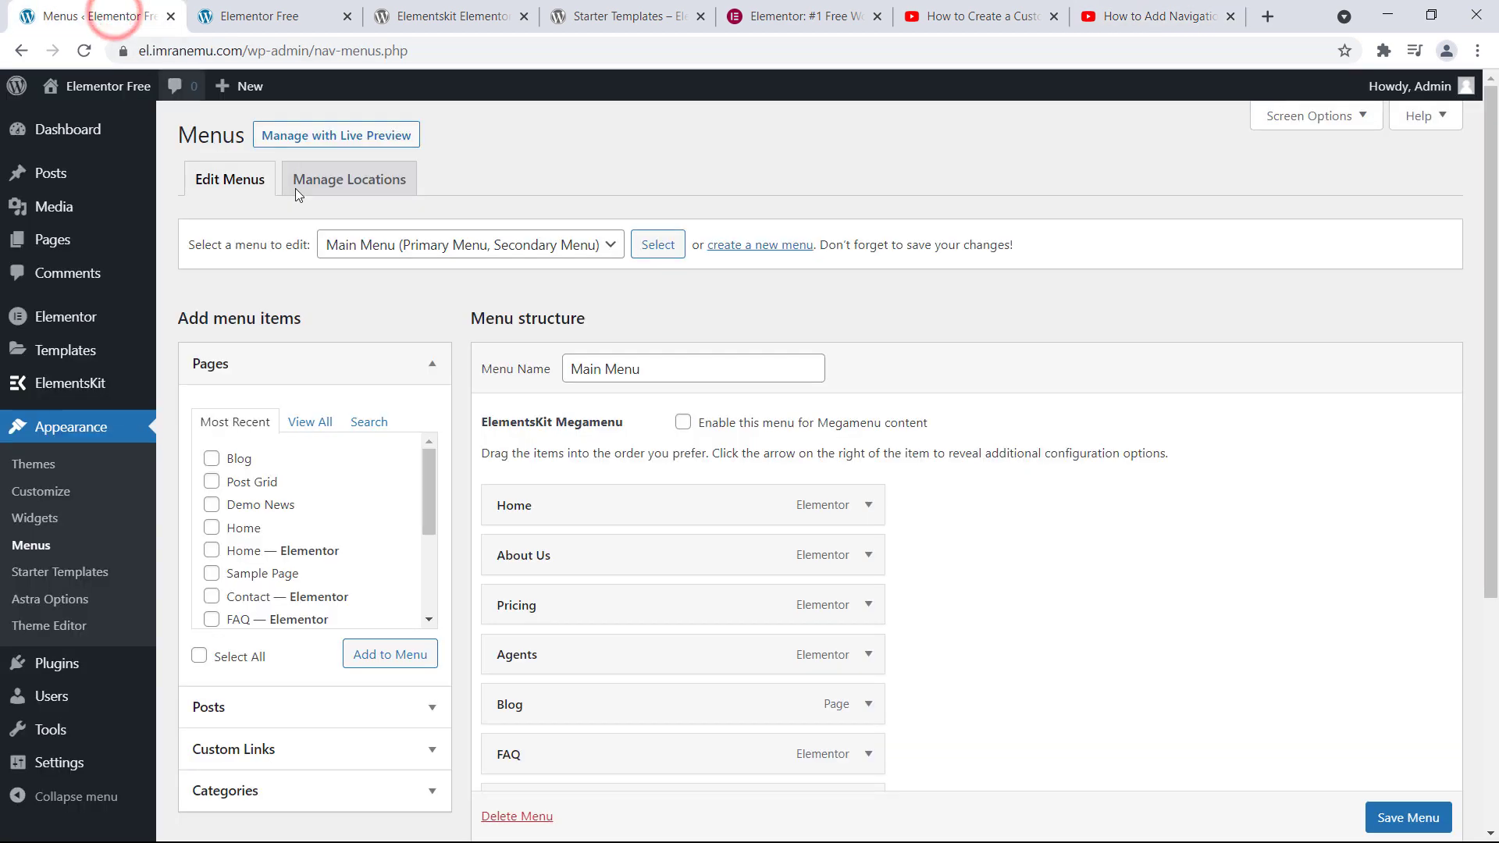
pyautogui.click(386, 293)
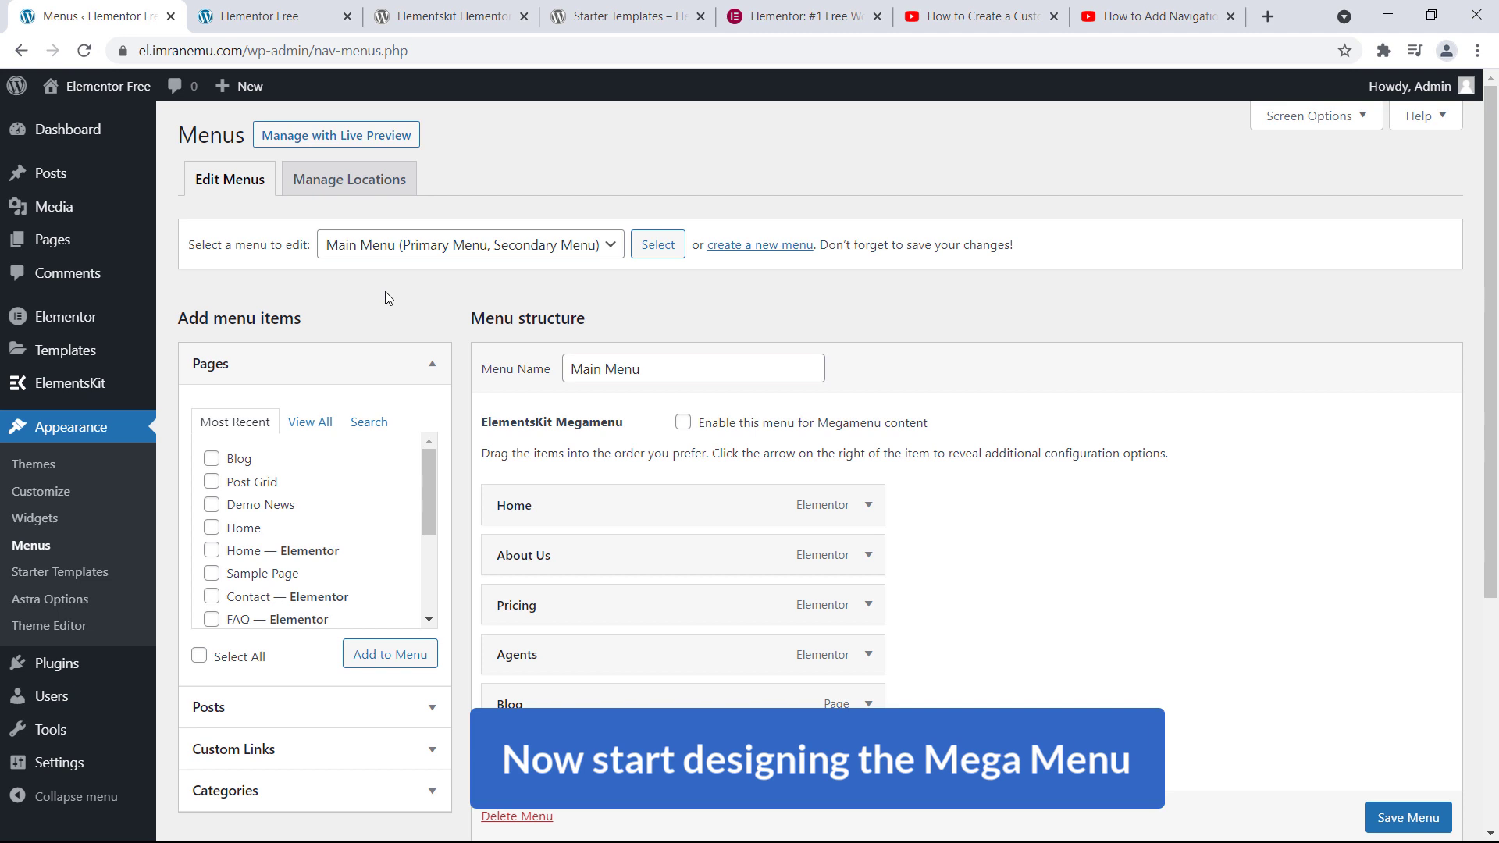
# - Open the live site in a new tab, compare its basic header menu with the demo site's mega menu, and return to the menu management page
pyautogui.moveTo(101, 86)
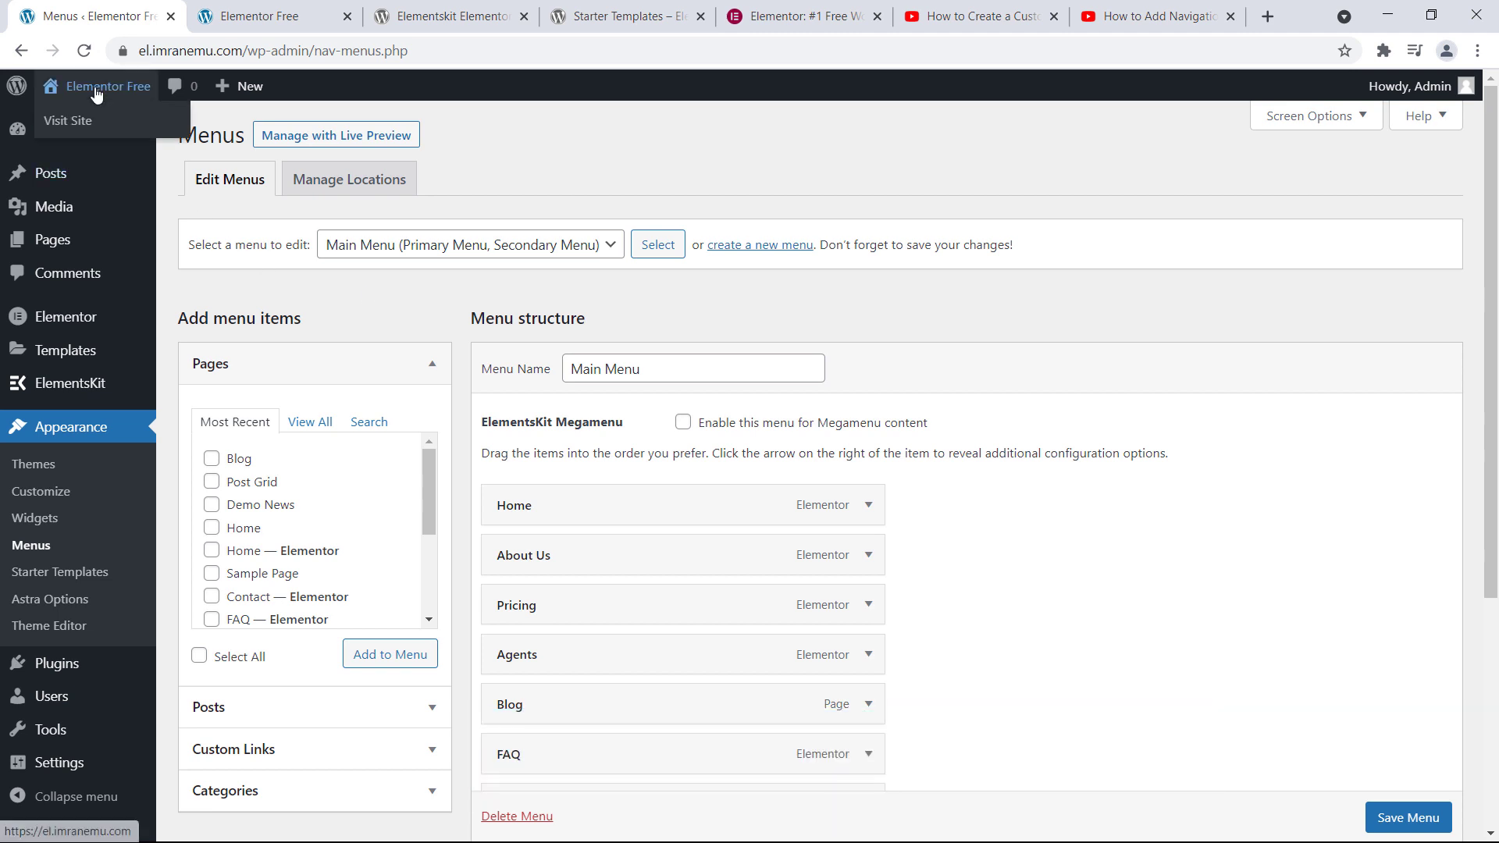
pyautogui.rightClick(78, 125)
pyautogui.click(87, 129)
pyautogui.click(207, 14)
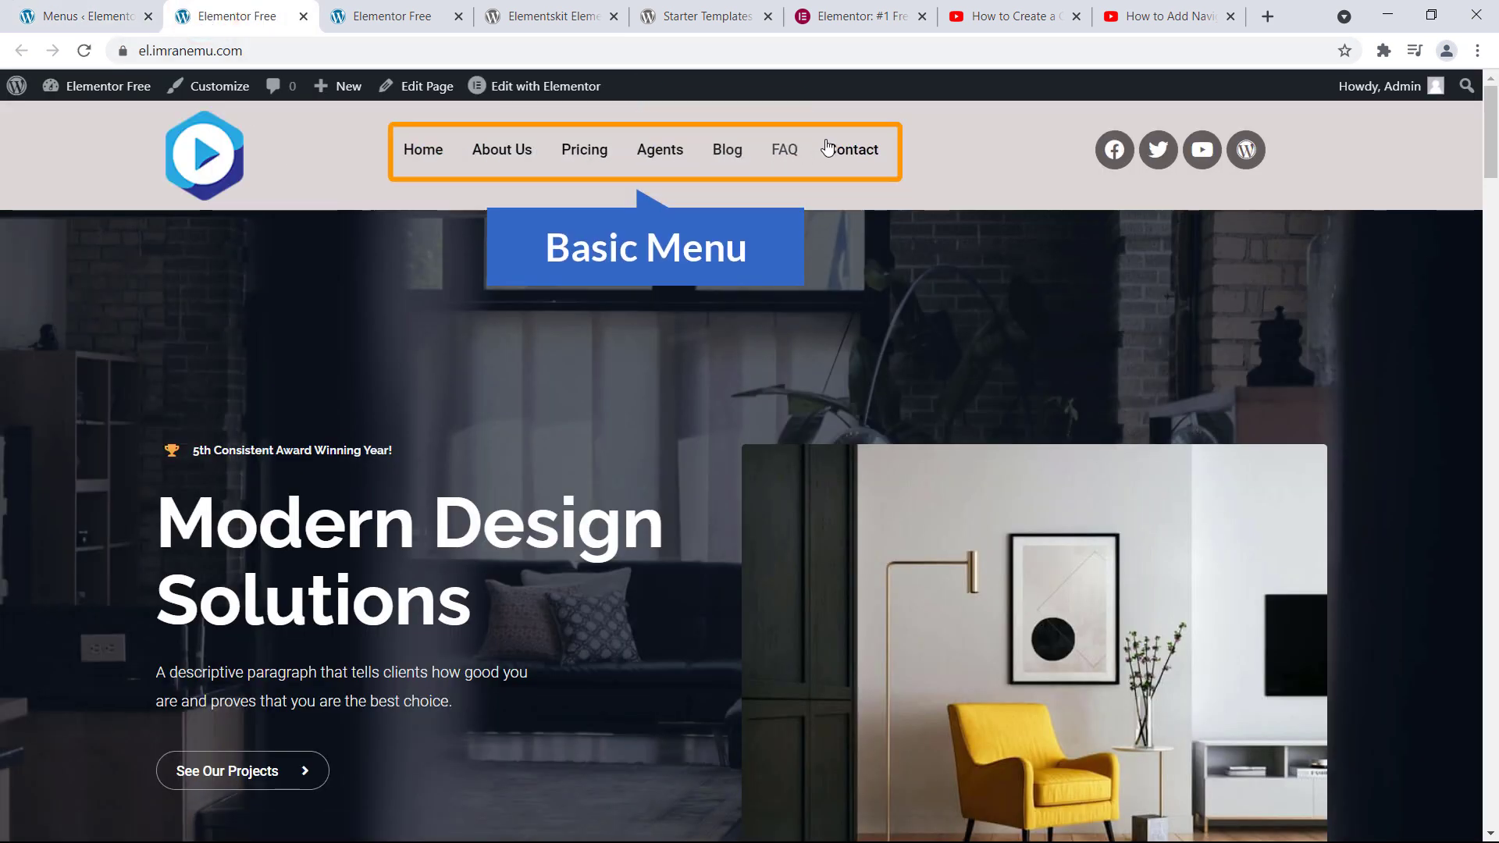
pyautogui.click(392, 17)
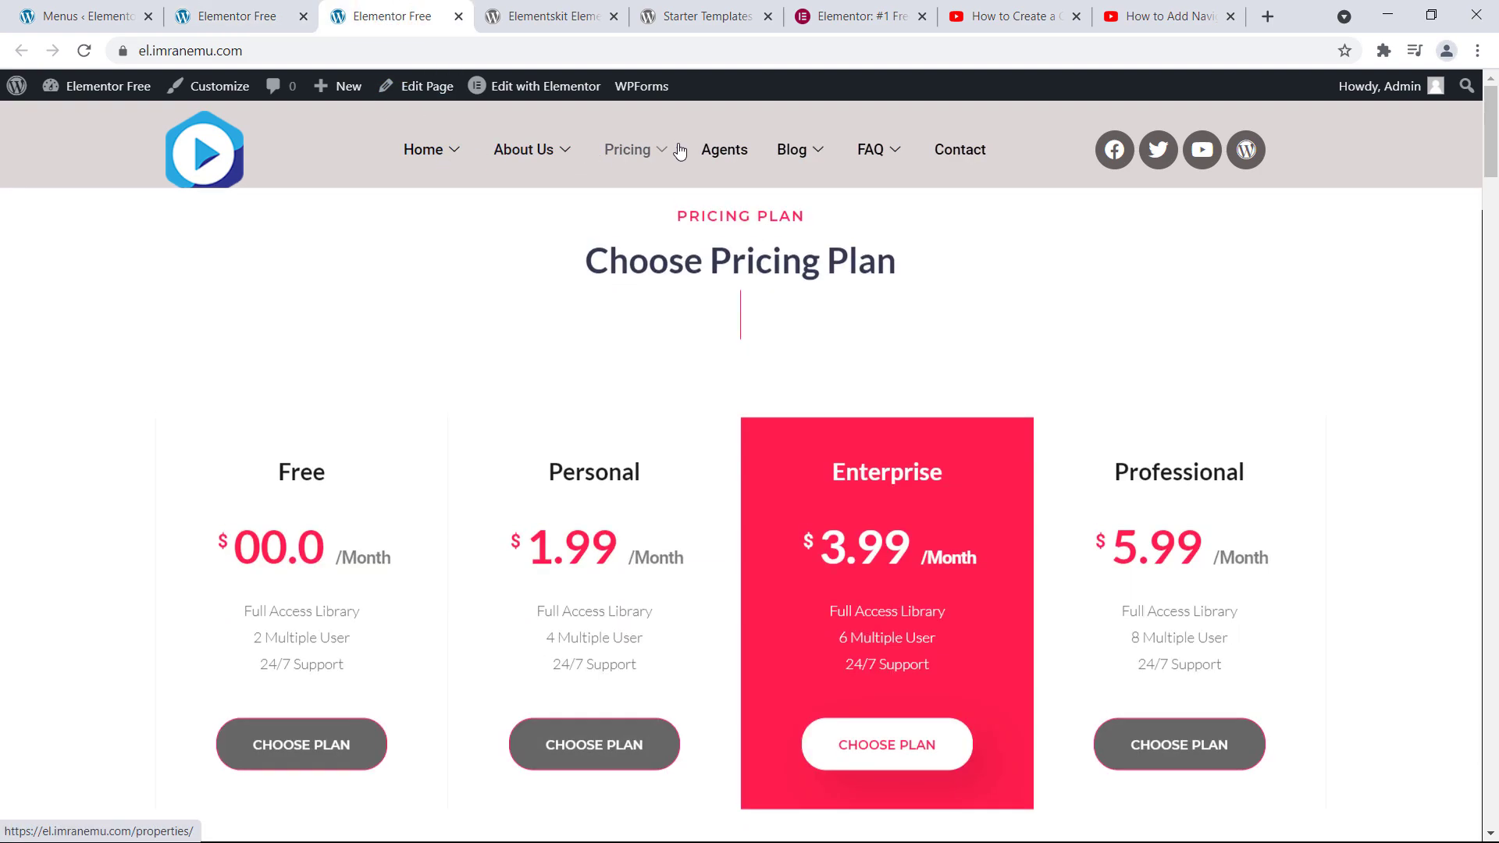
pyautogui.moveTo(791, 166)
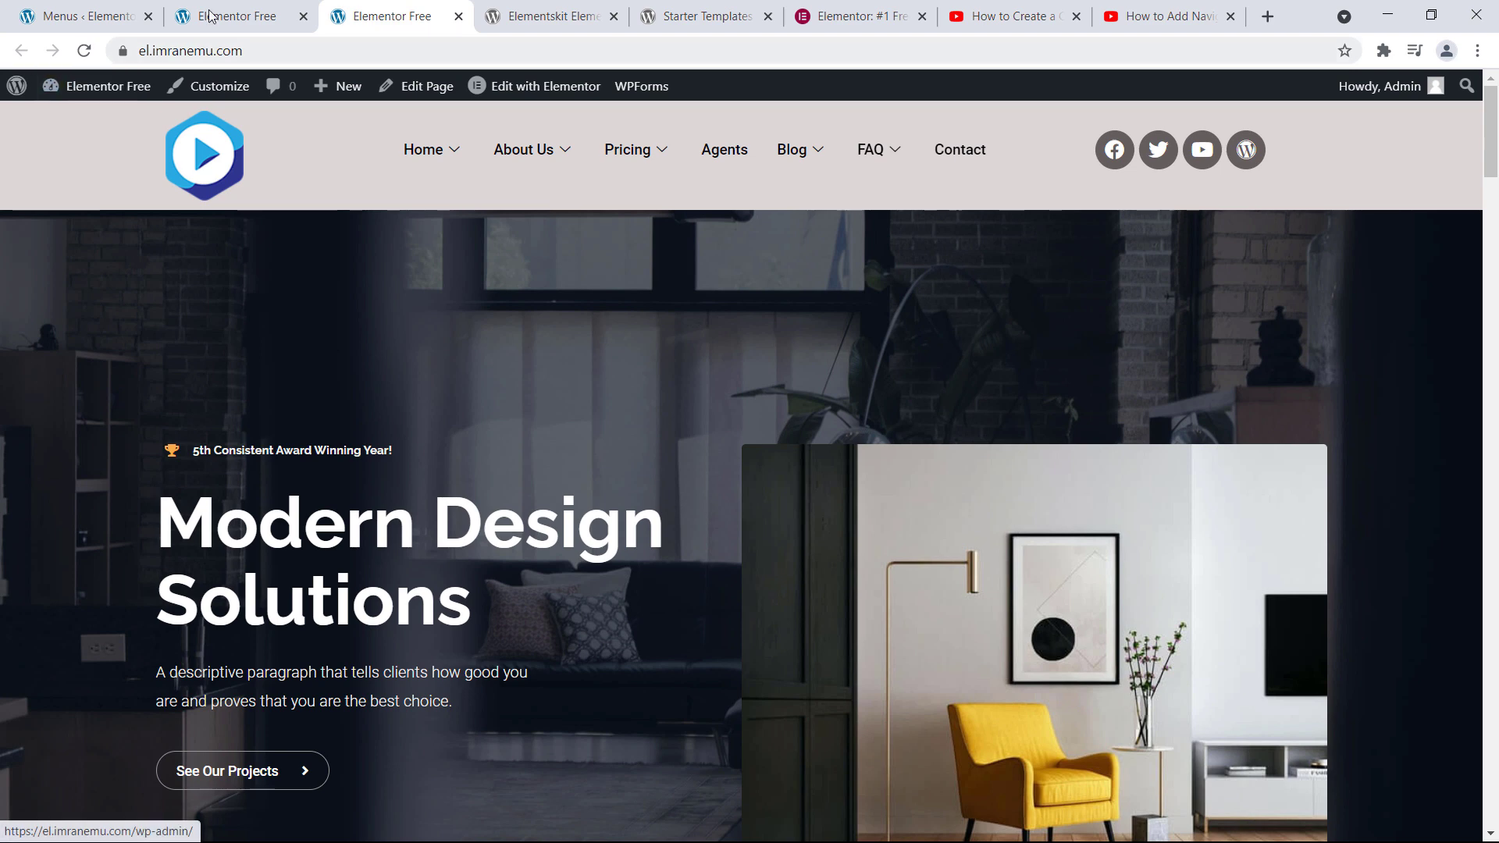
pyautogui.click(215, 16)
pyautogui.click(90, 17)
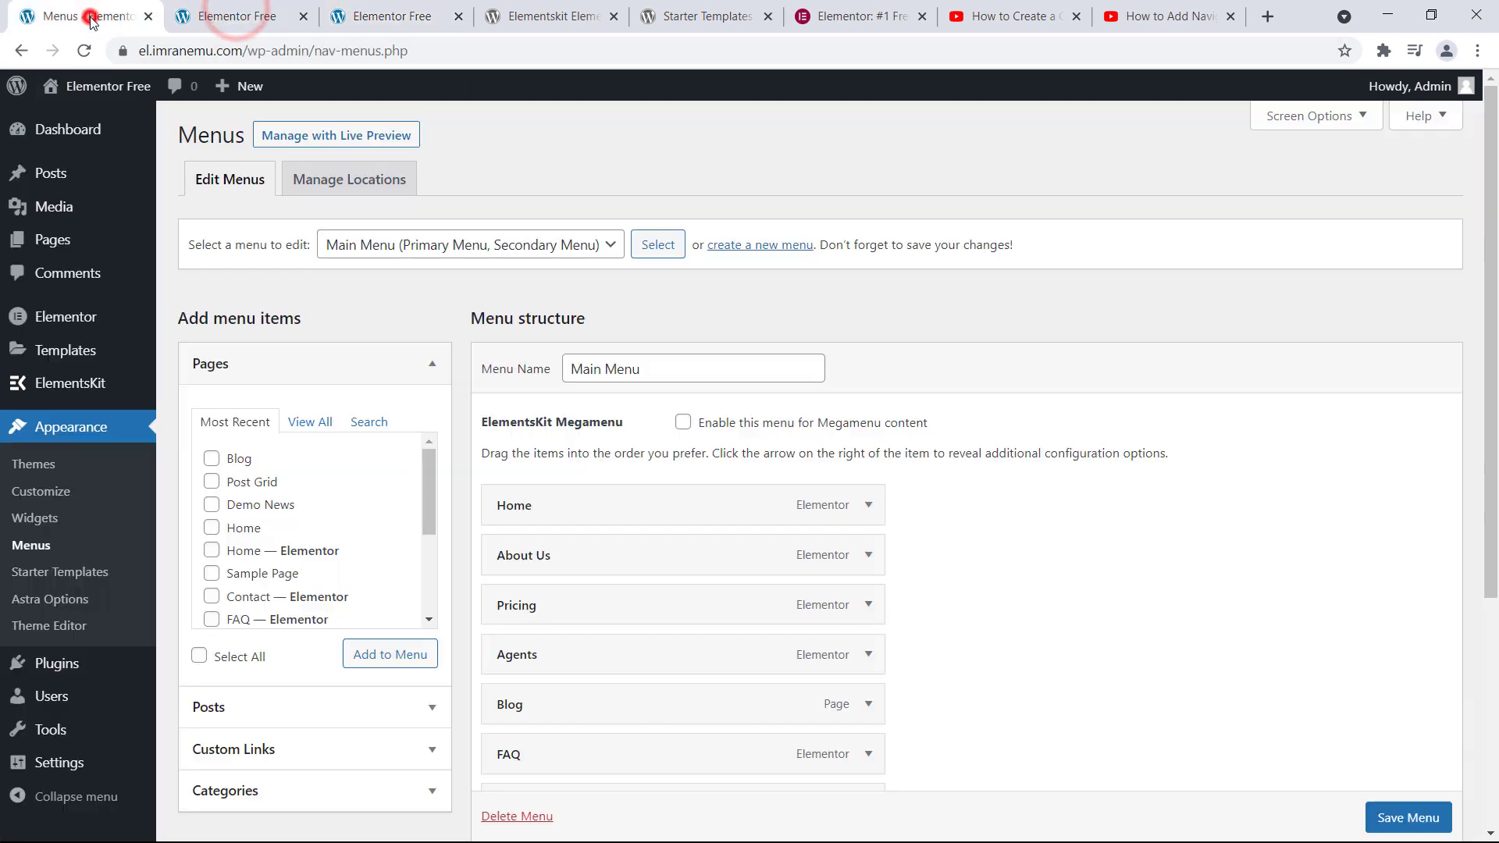
# - Enable Main Menu for ElementsKit Megamenu content and save the menu
pyautogui.scroll(-1, 363, 249)
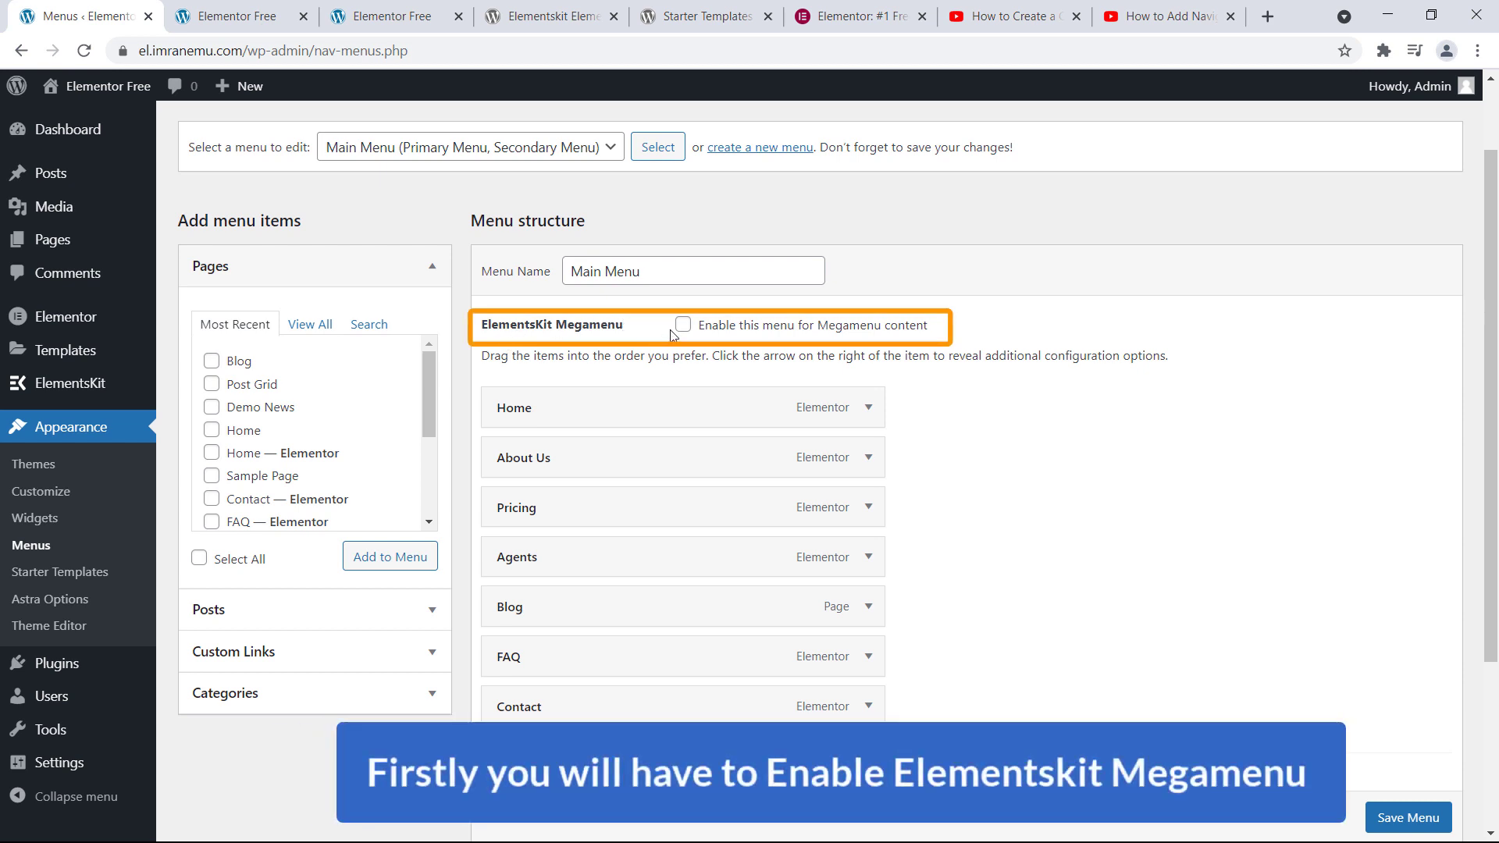
pyautogui.click(695, 328)
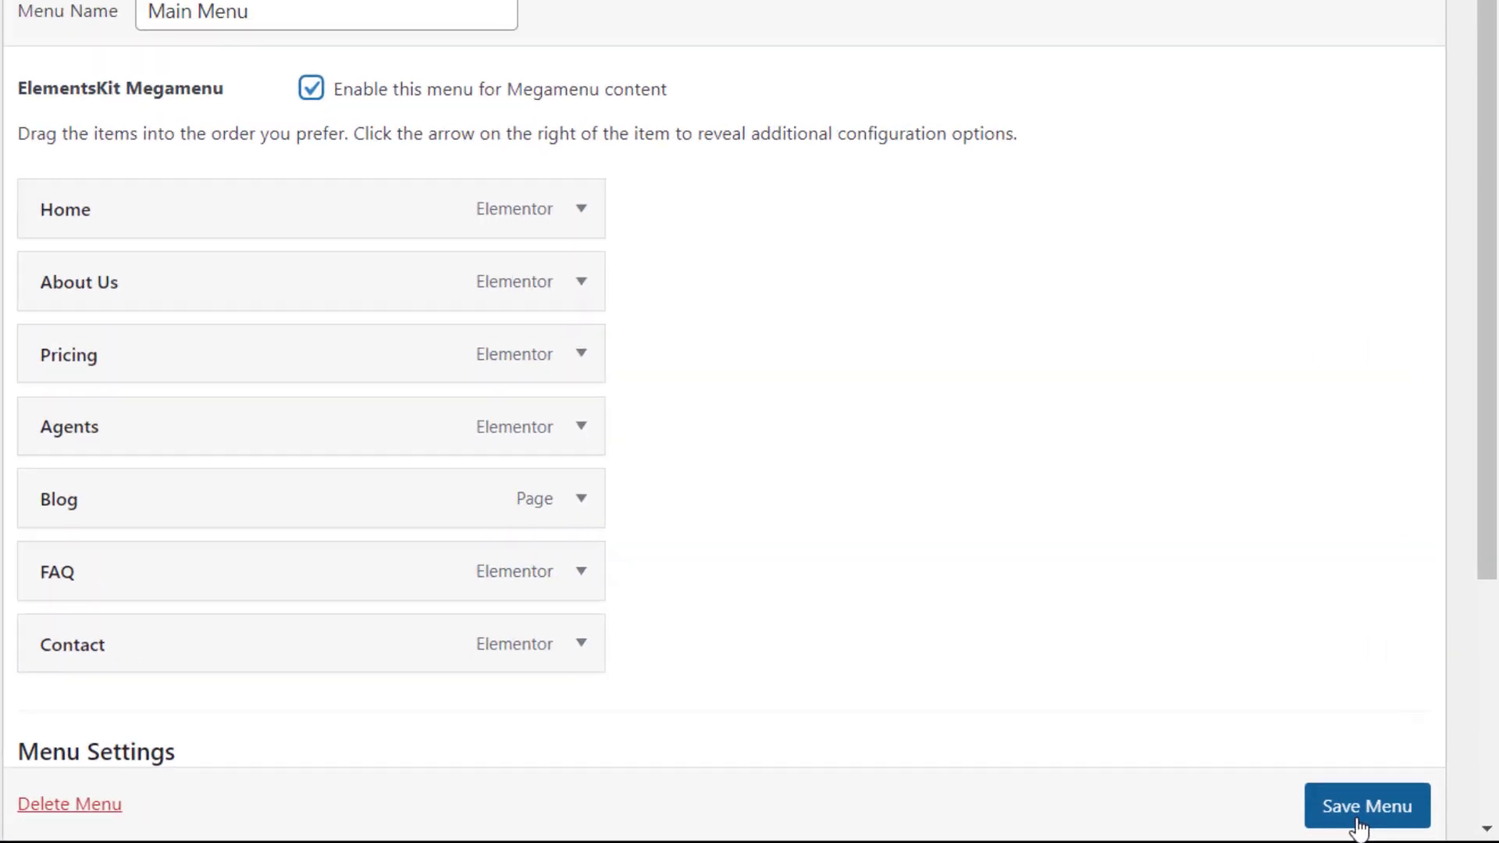
pyautogui.scroll(-1, 1398, 812)
pyautogui.click(1404, 826)
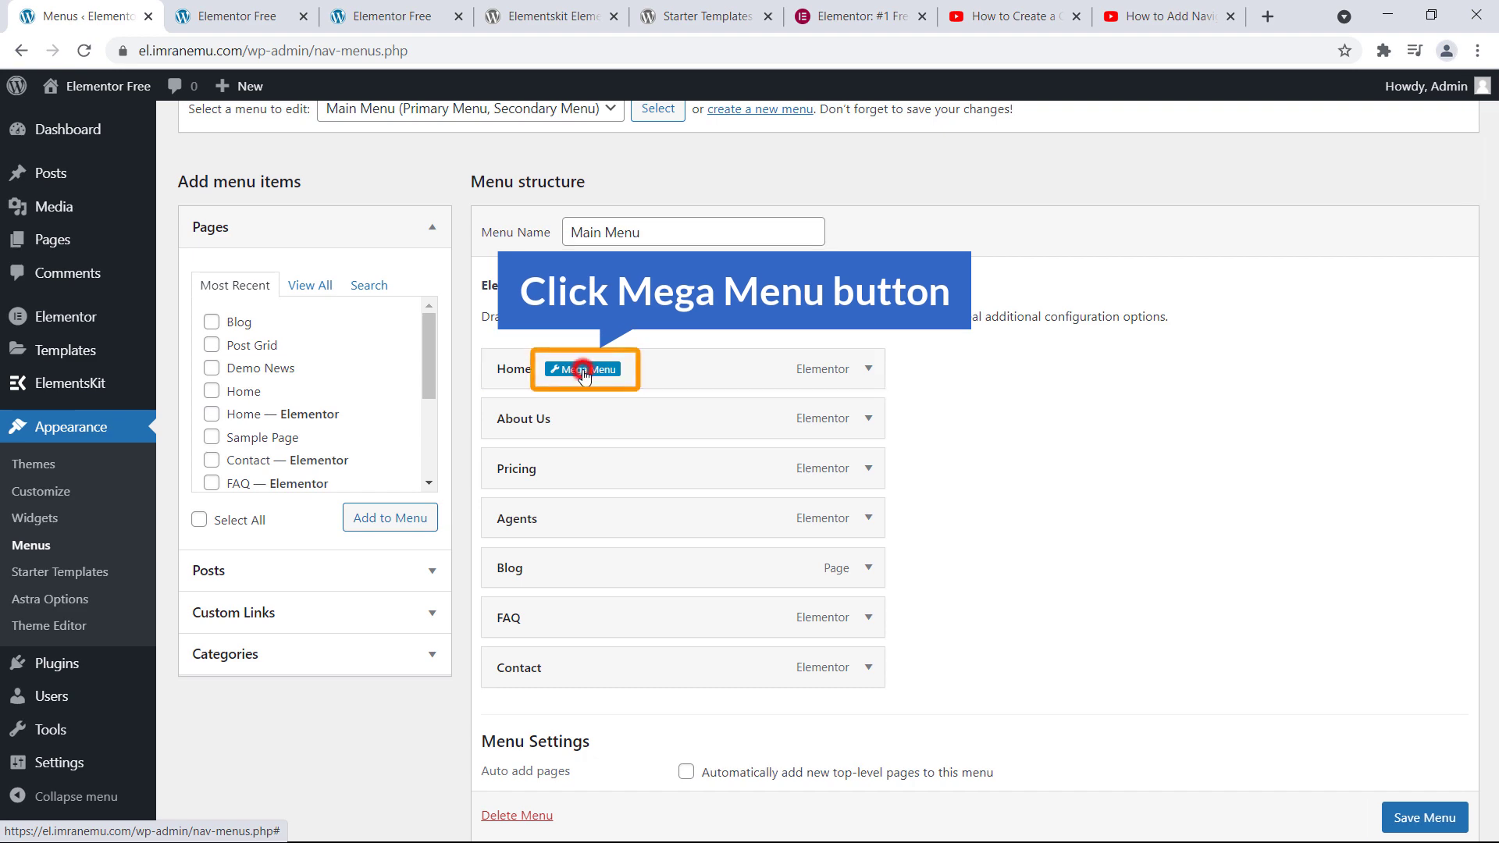
# - Enable the mega menu for the Home menu item and open its content in the Elementor editor
pyautogui.click(585, 371)
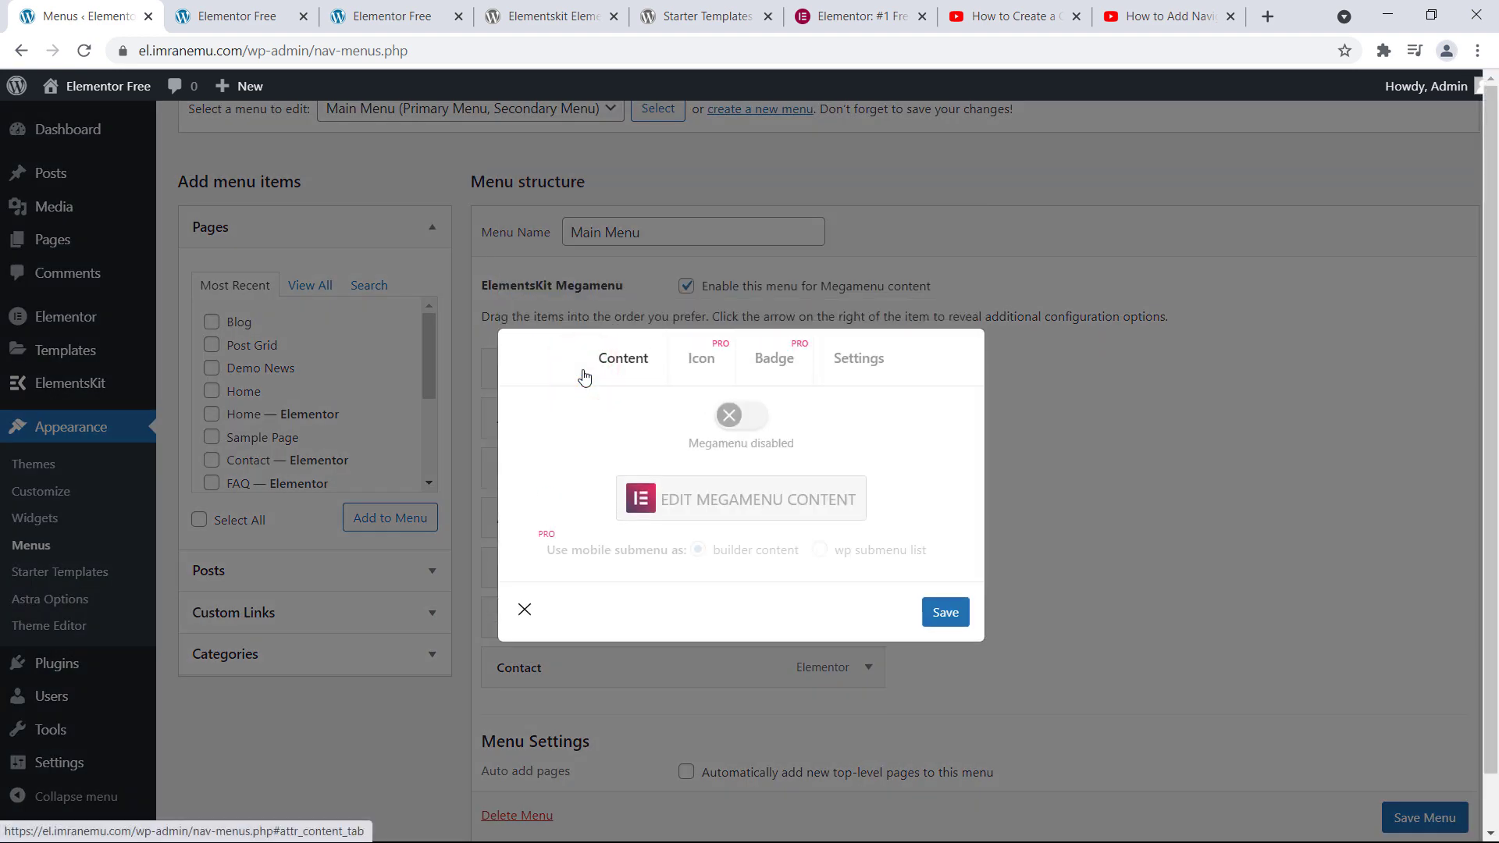
pyautogui.click(620, 370)
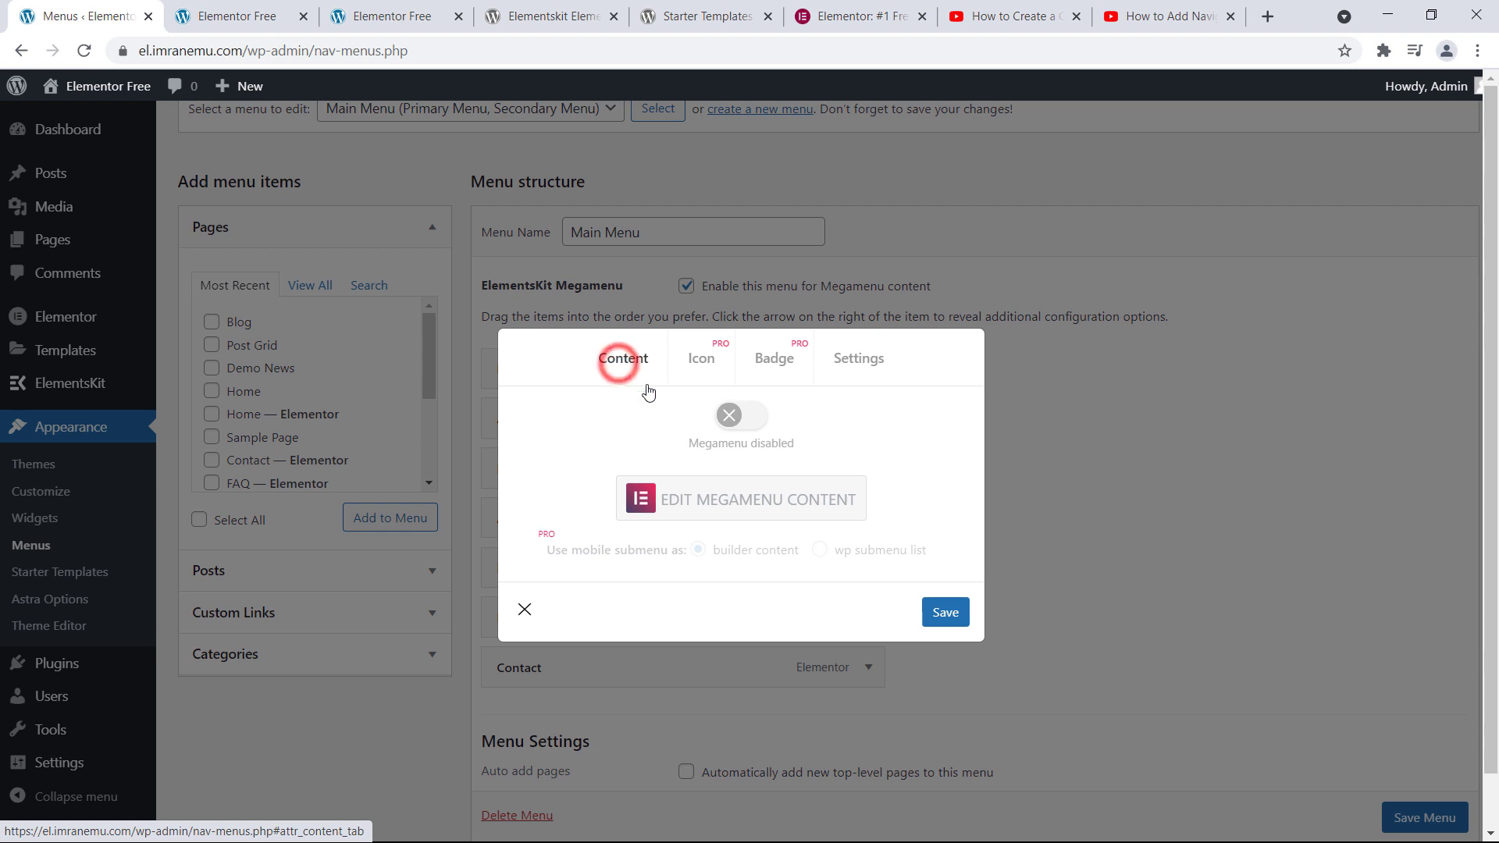
pyautogui.click(752, 423)
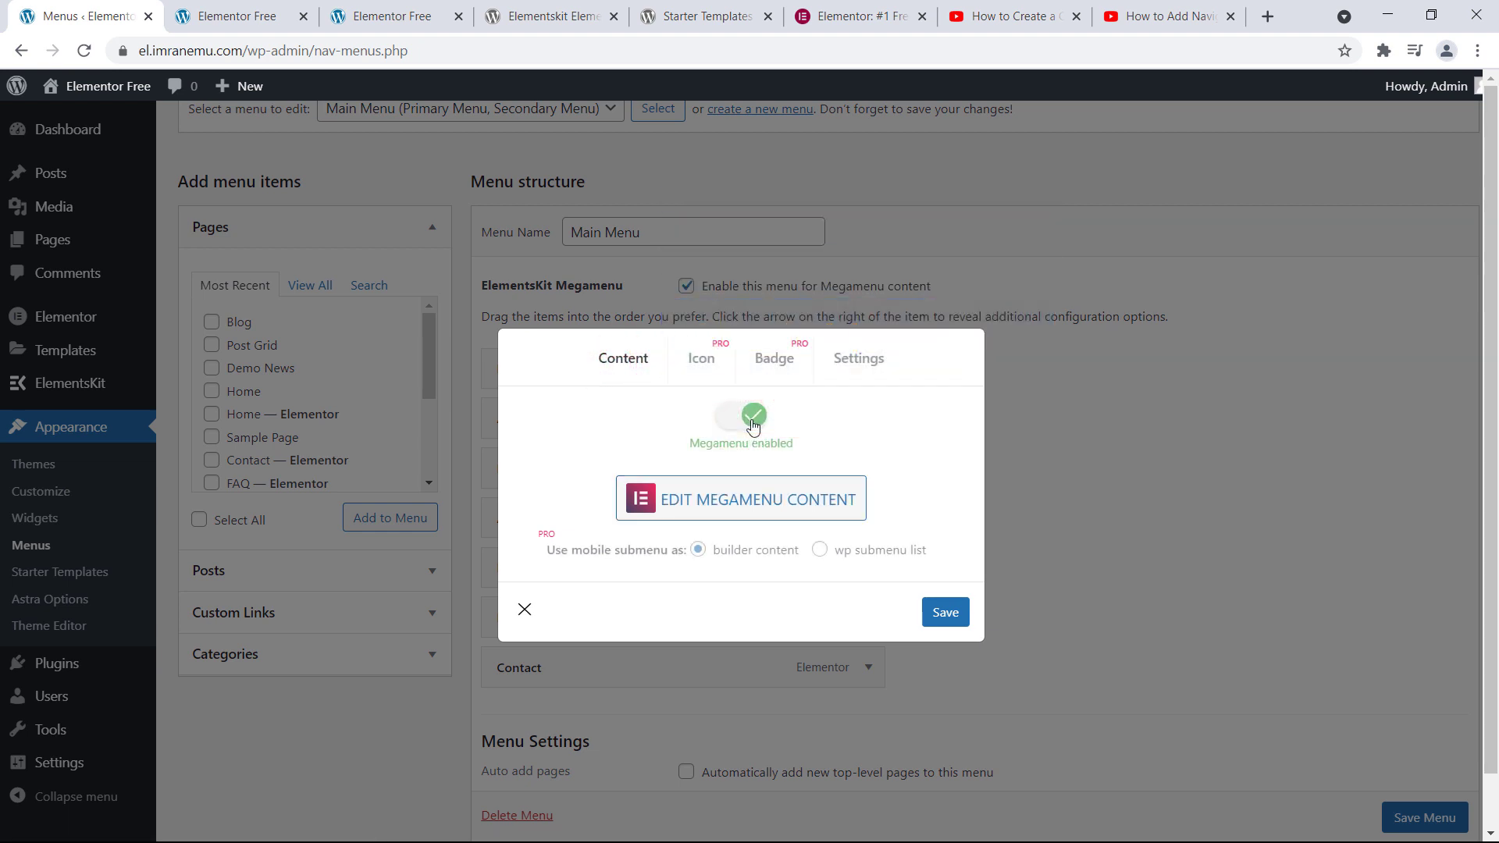
pyautogui.click(708, 506)
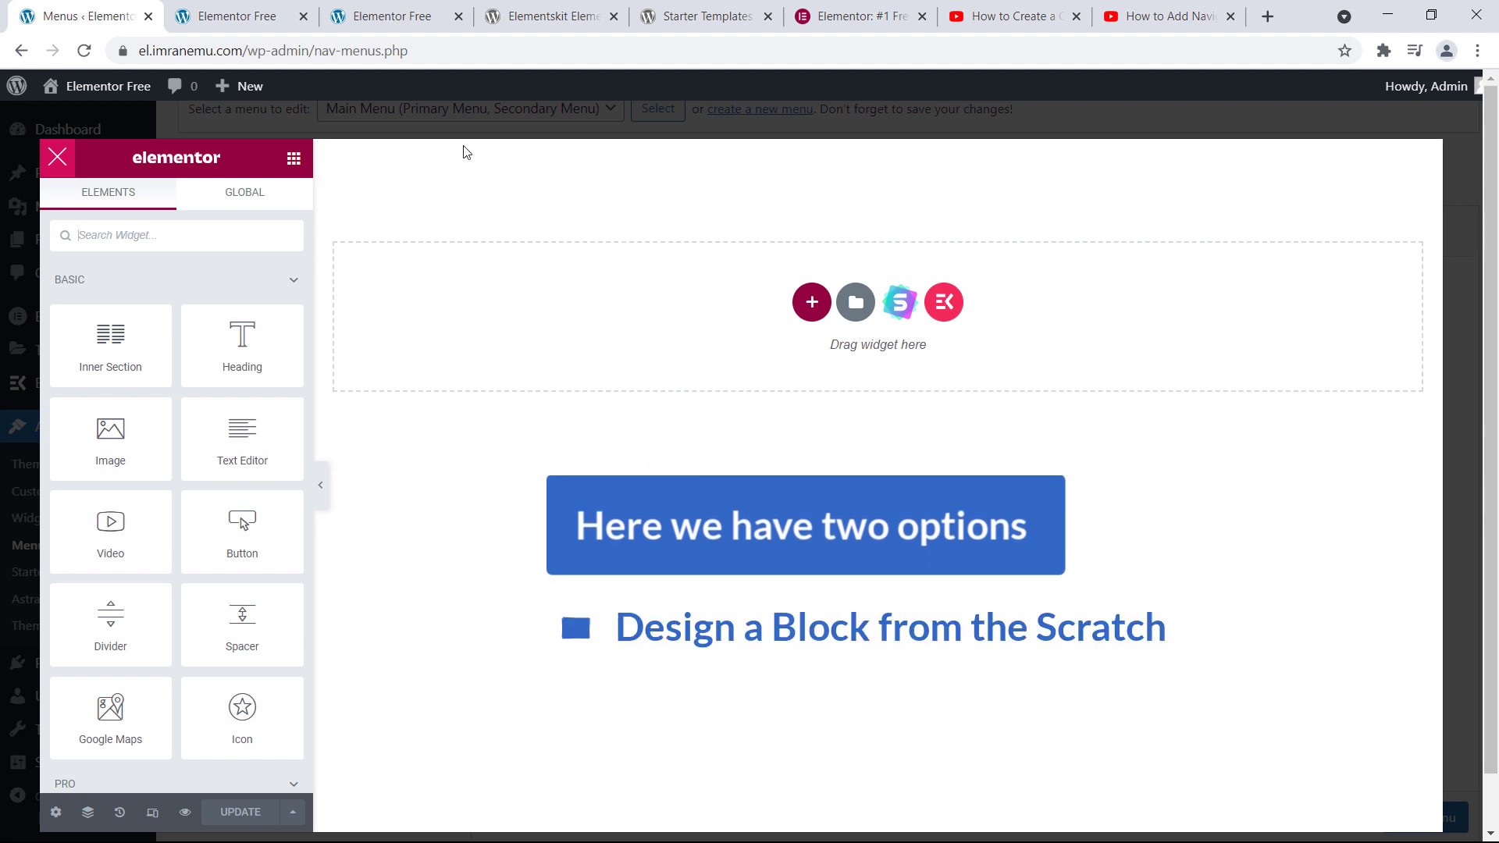
# - Review the Home mega menu on the demo site, the ElementsKit plugin page and the live site, and return to the mega menu editor
pyautogui.click(447, 30)
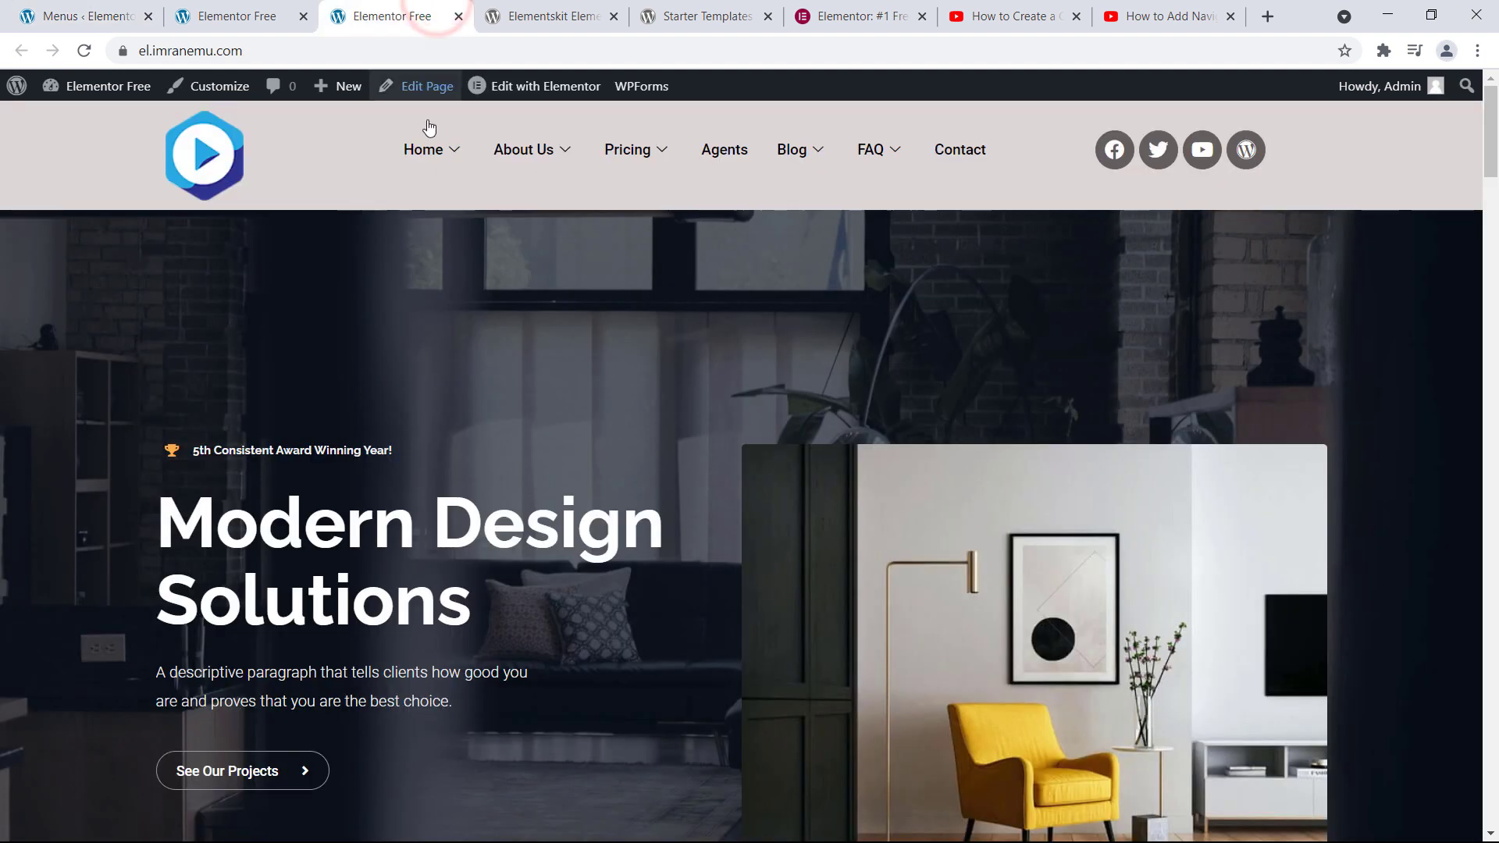
pyautogui.moveTo(439, 169)
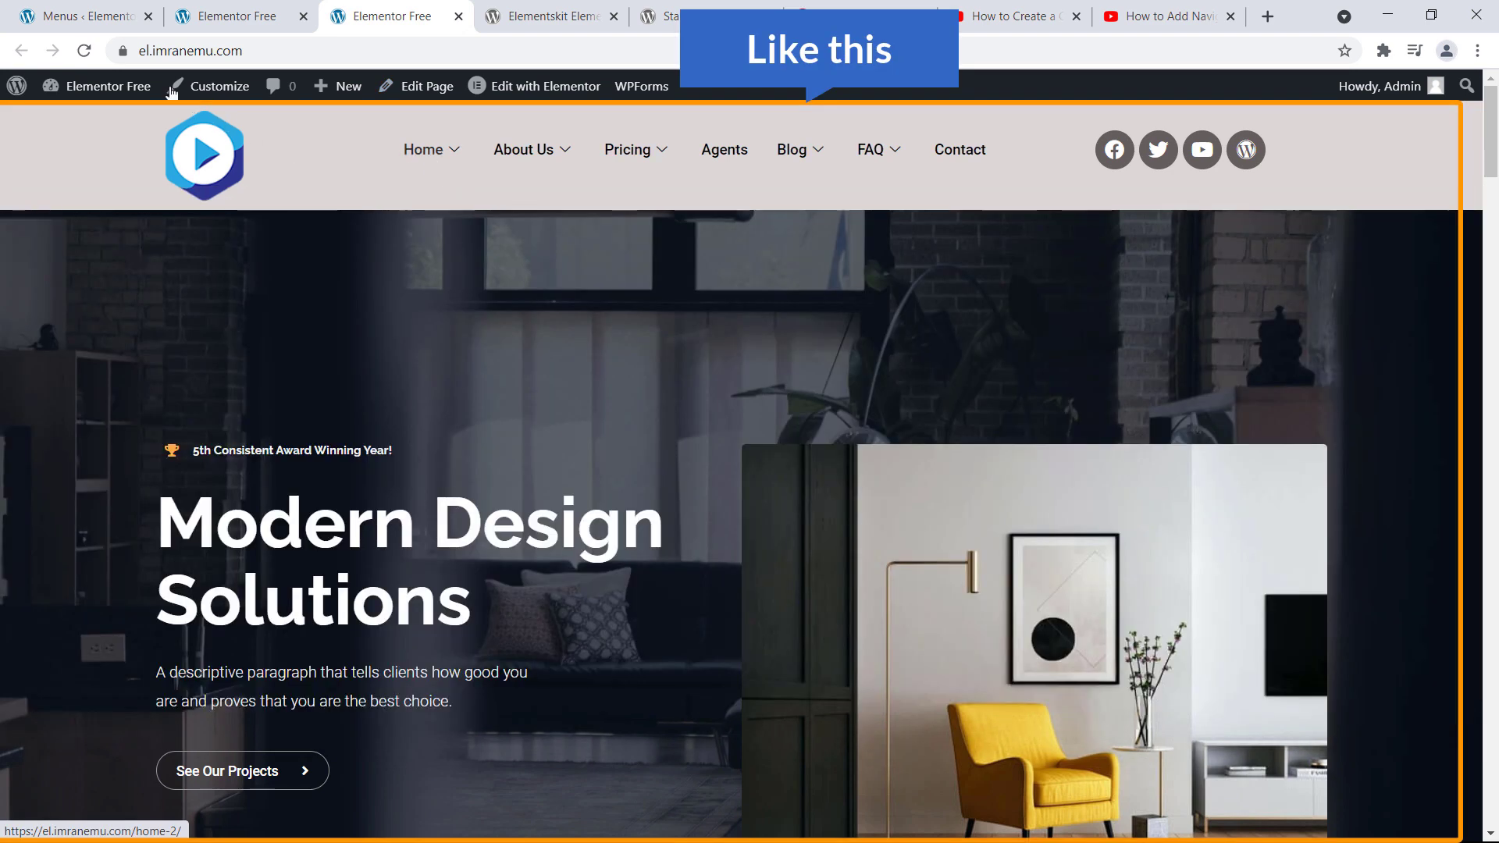
pyautogui.click(125, 28)
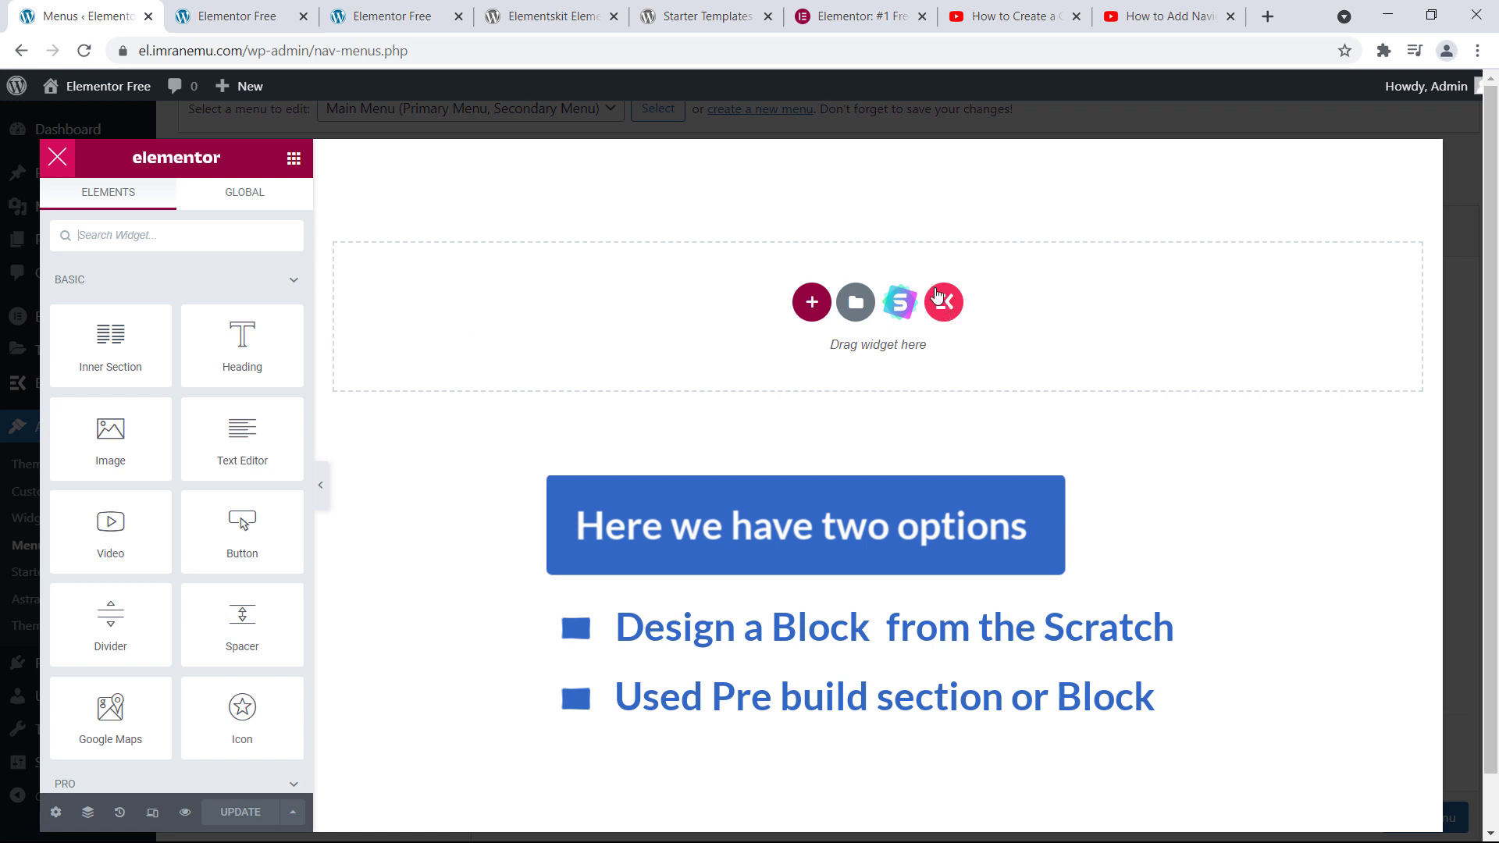
pyautogui.click(553, 18)
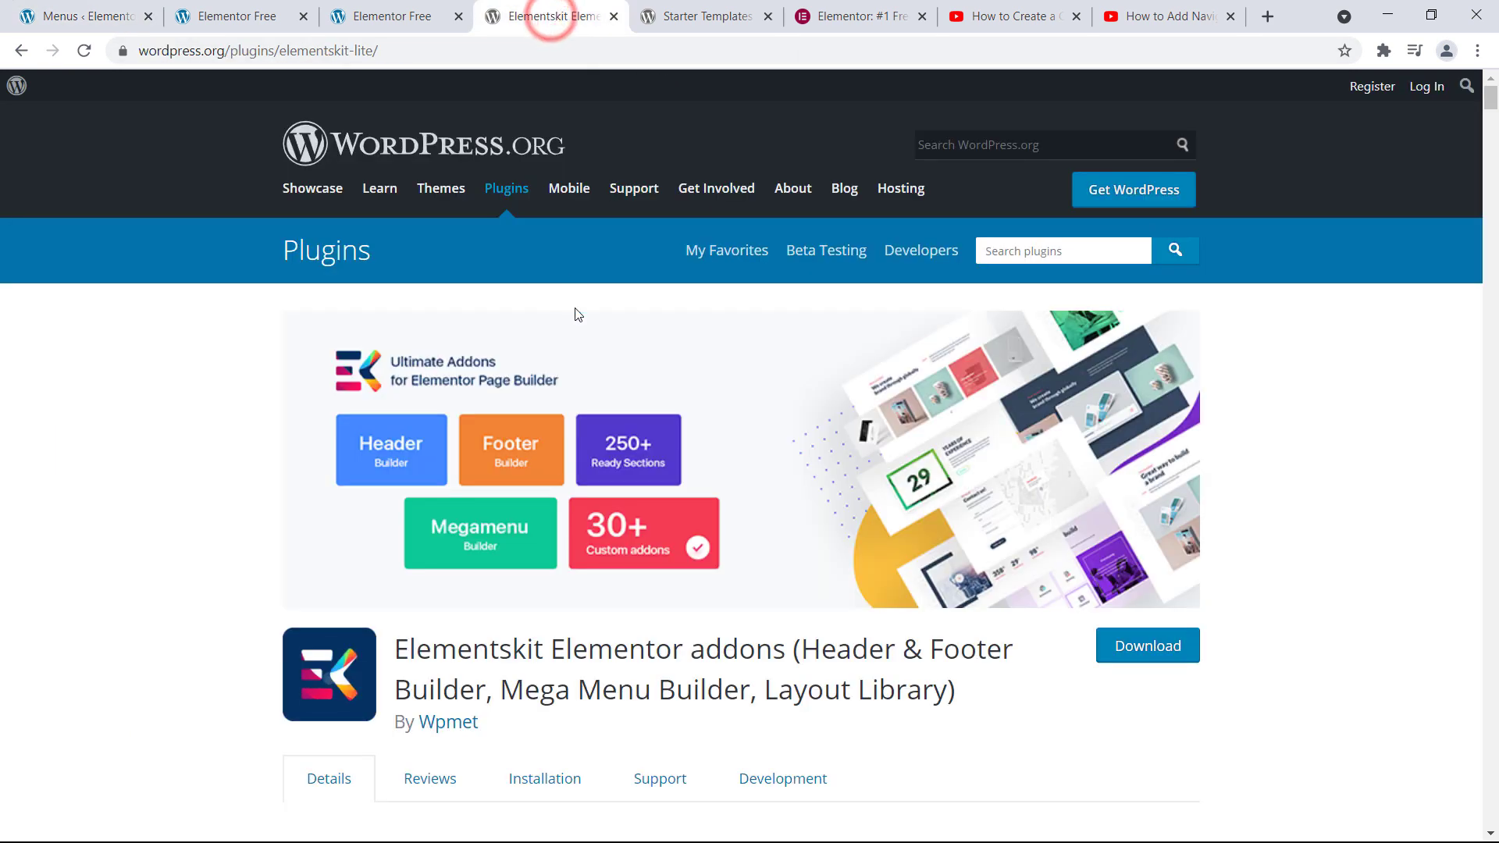
pyautogui.click(243, 17)
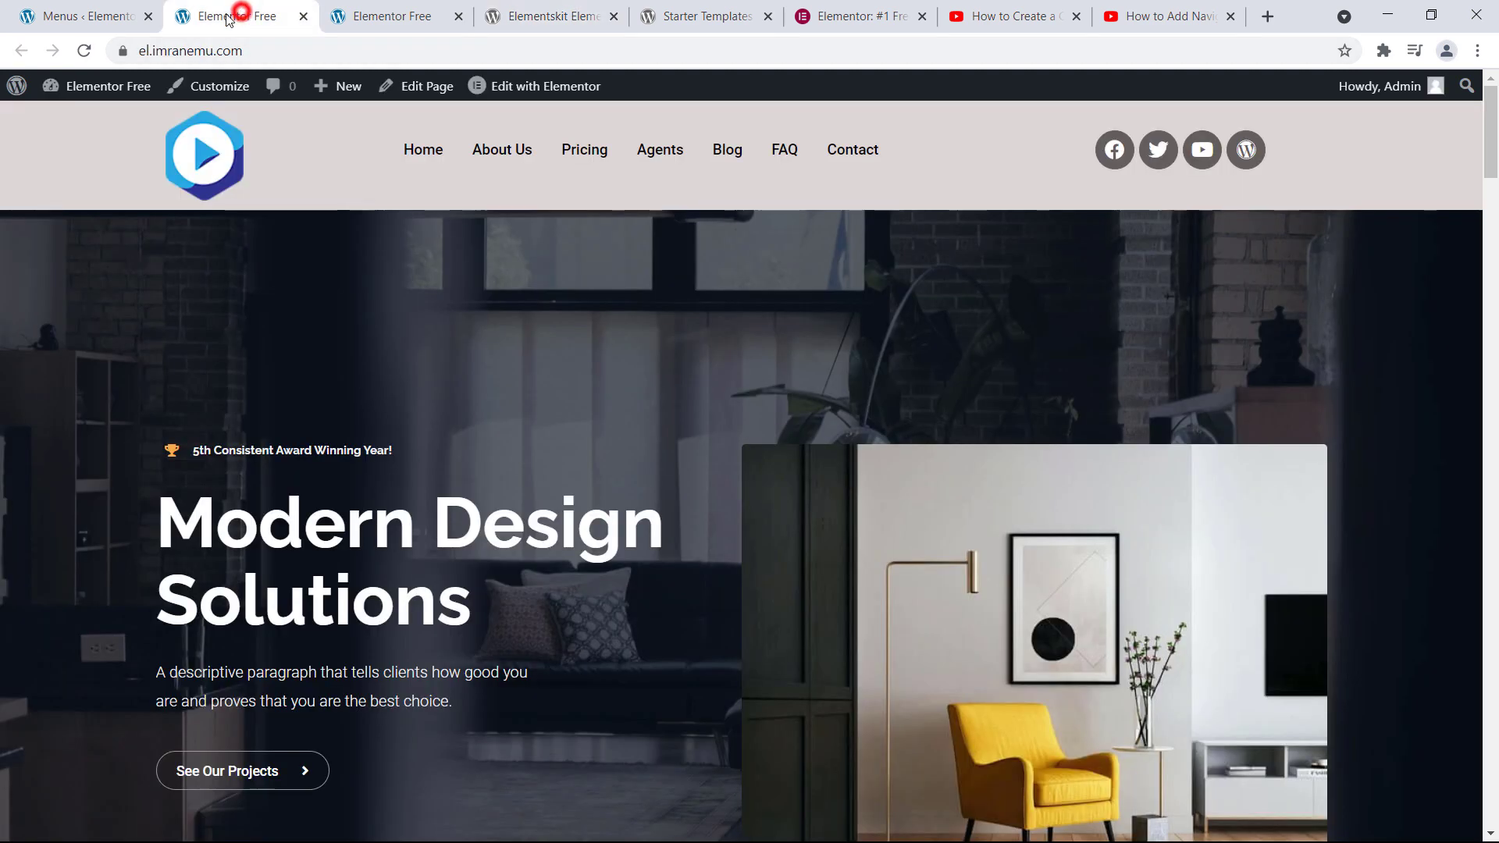
pyautogui.click(100, 17)
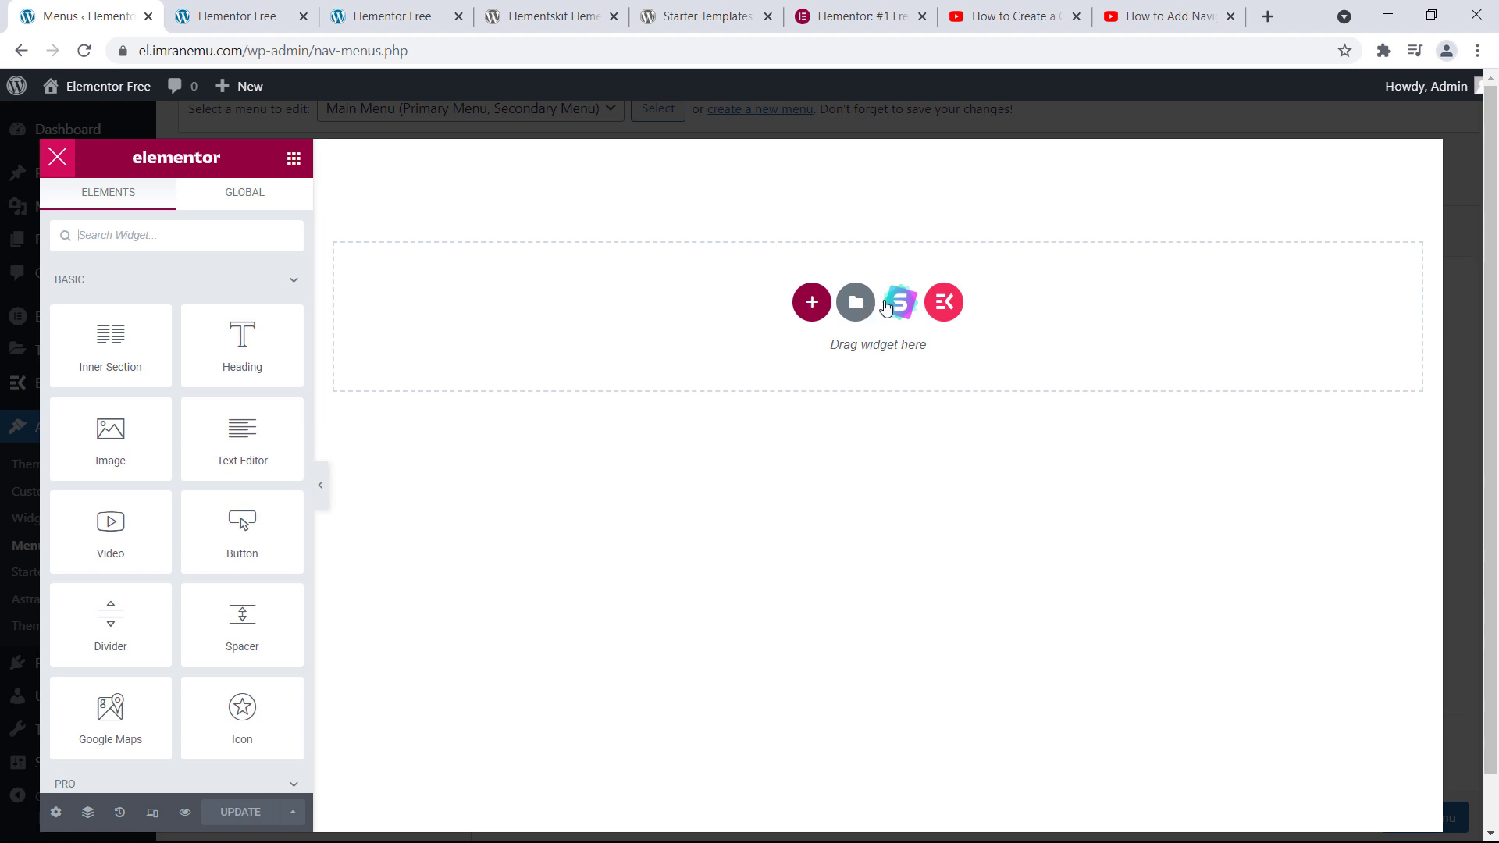
# - Insert the four-column Widgets Demo and Elementor link-list block from the Mega Menu Content headers in the ElementsKit library
pyautogui.click(944, 304)
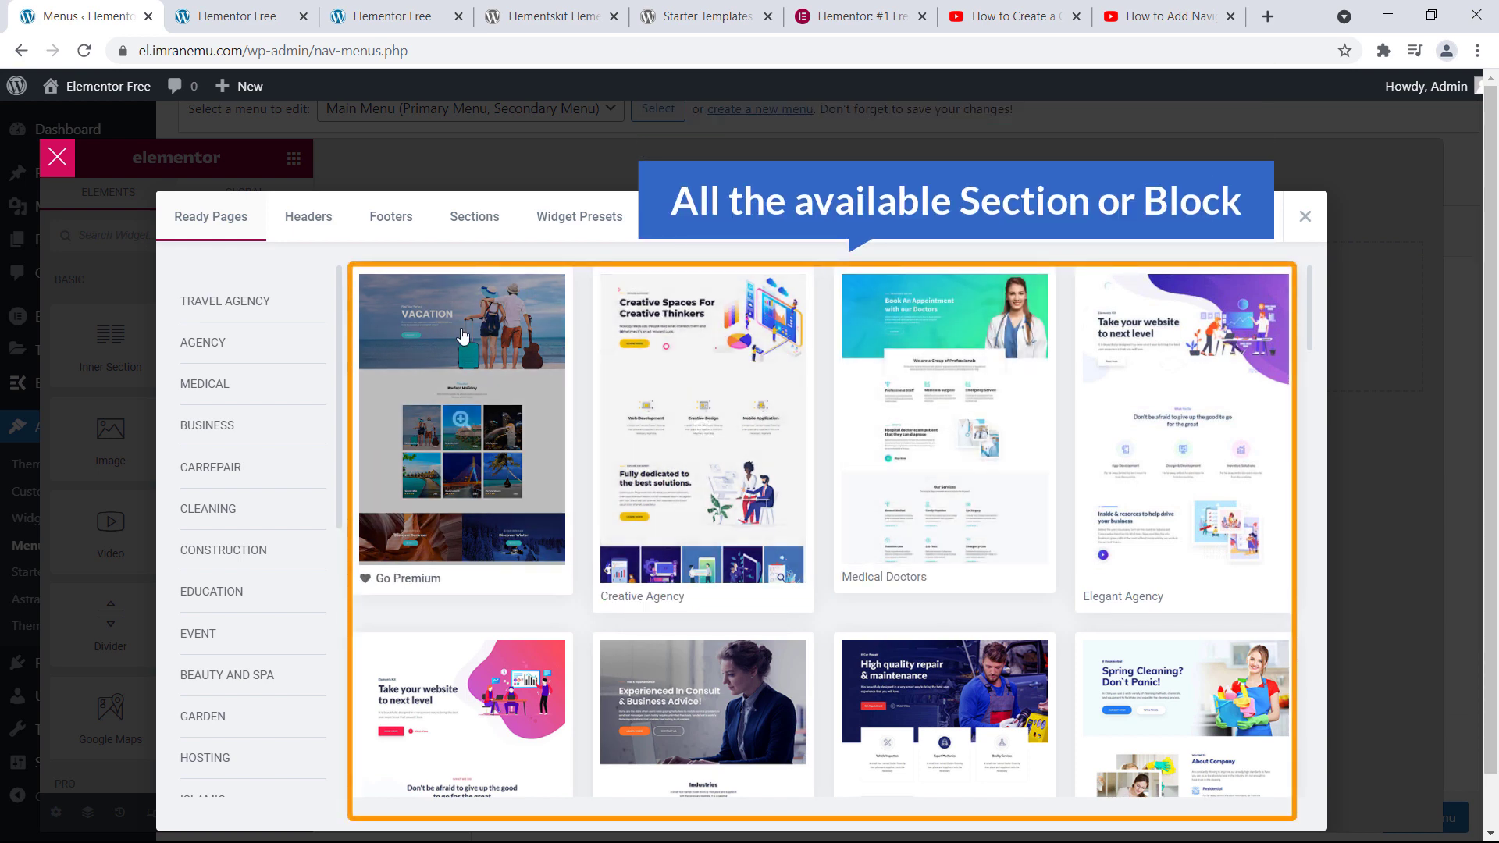
pyautogui.click(304, 222)
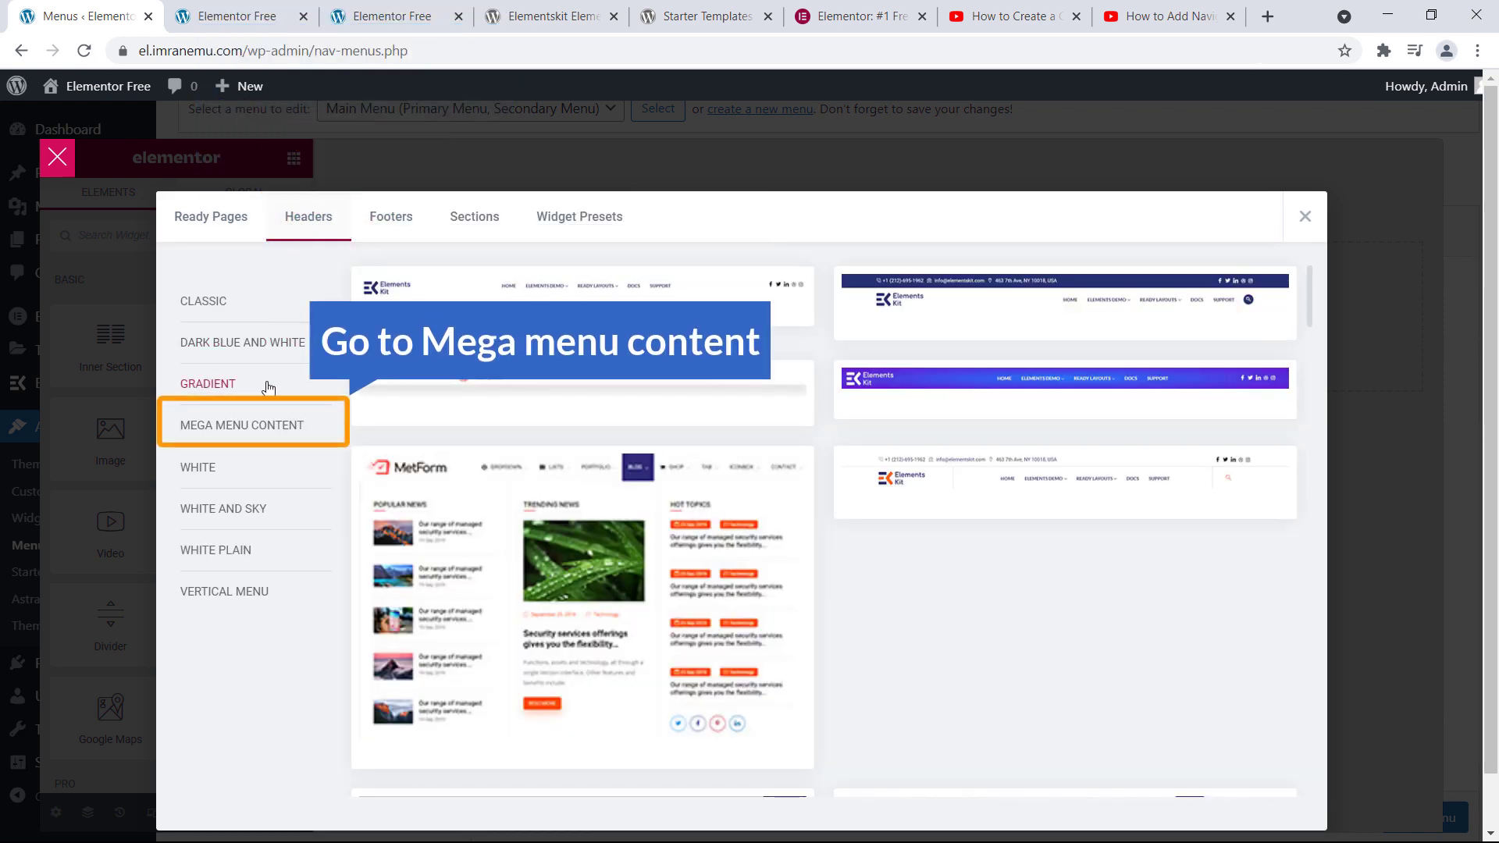
pyautogui.click(254, 428)
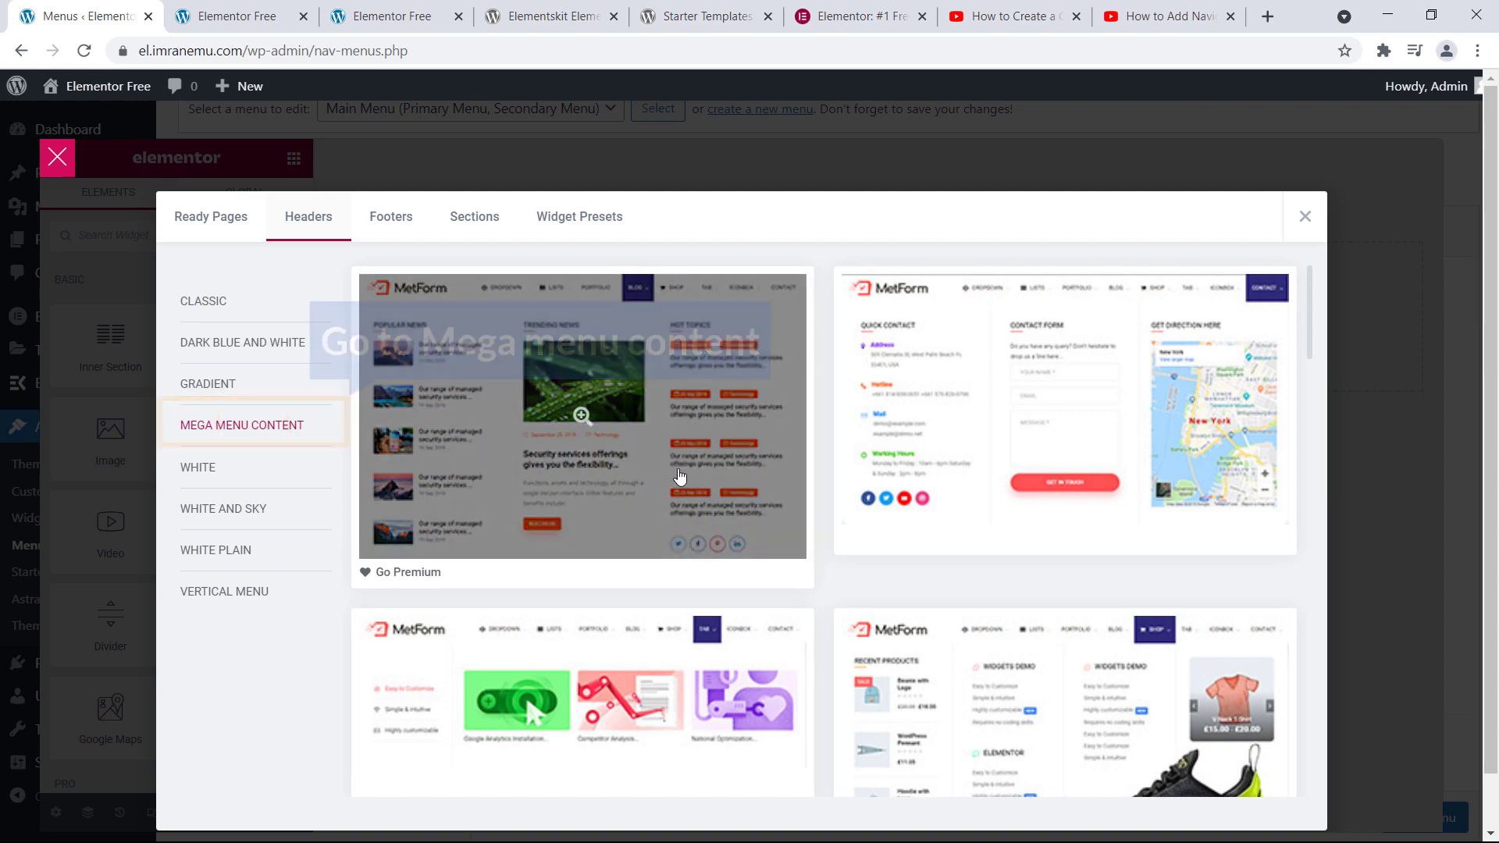
pyautogui.scroll(-3, 678, 472)
pyautogui.scroll(-15, 679, 477)
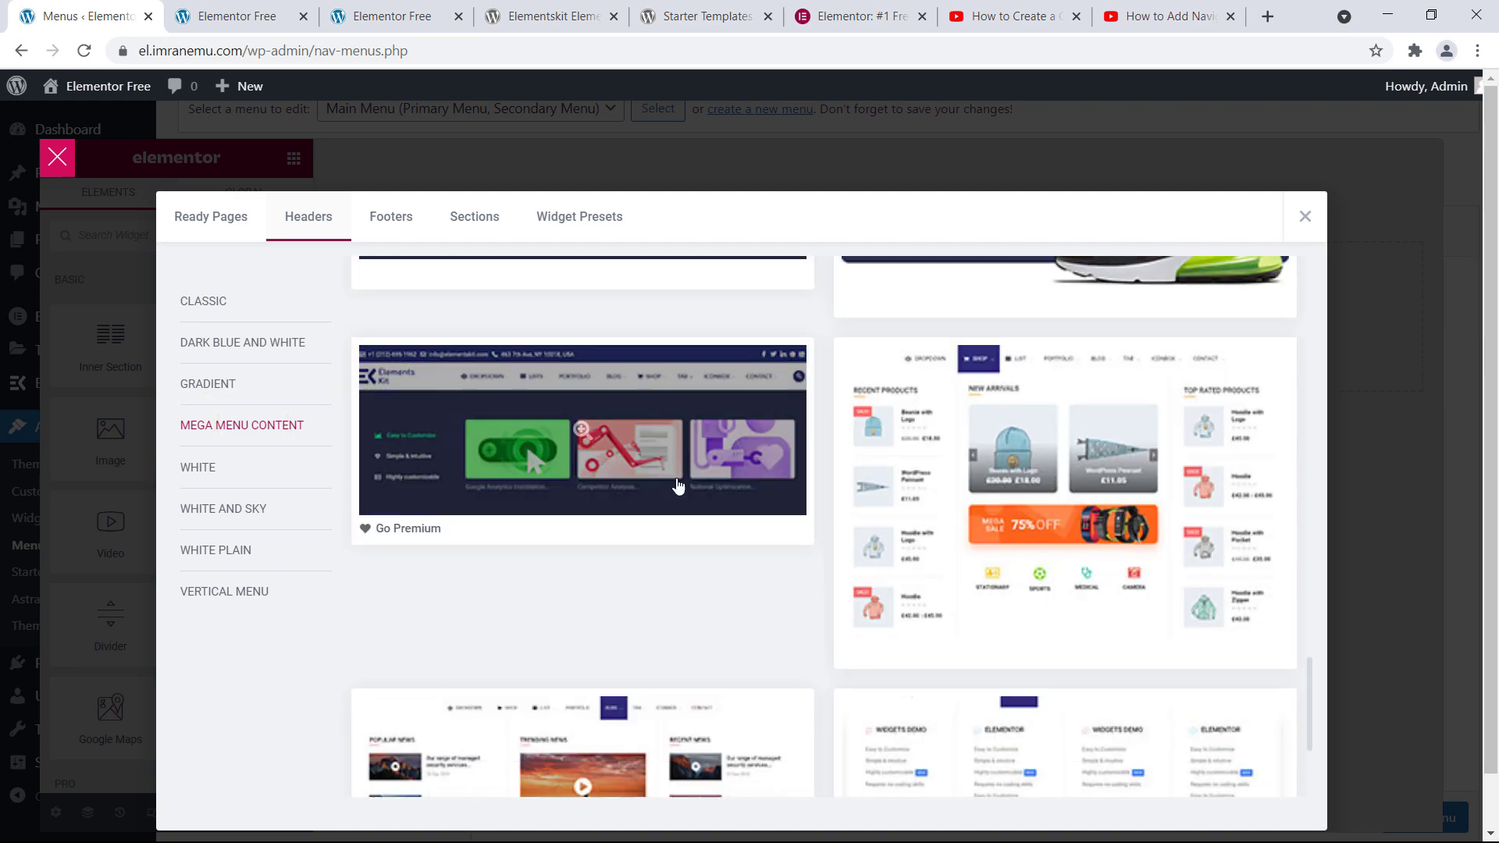
pyautogui.moveTo(1044, 615)
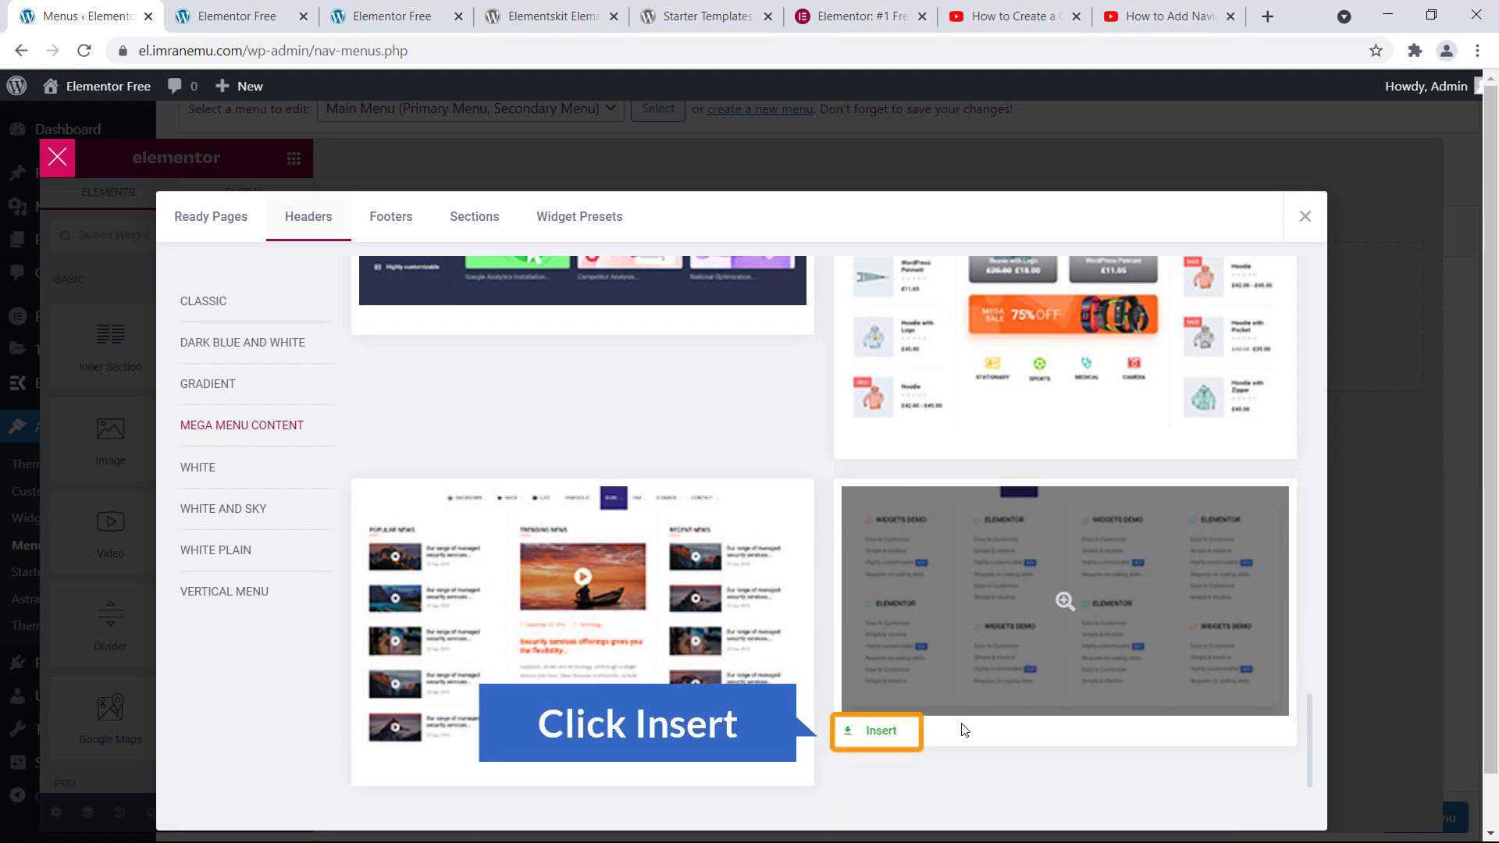
pyautogui.click(881, 737)
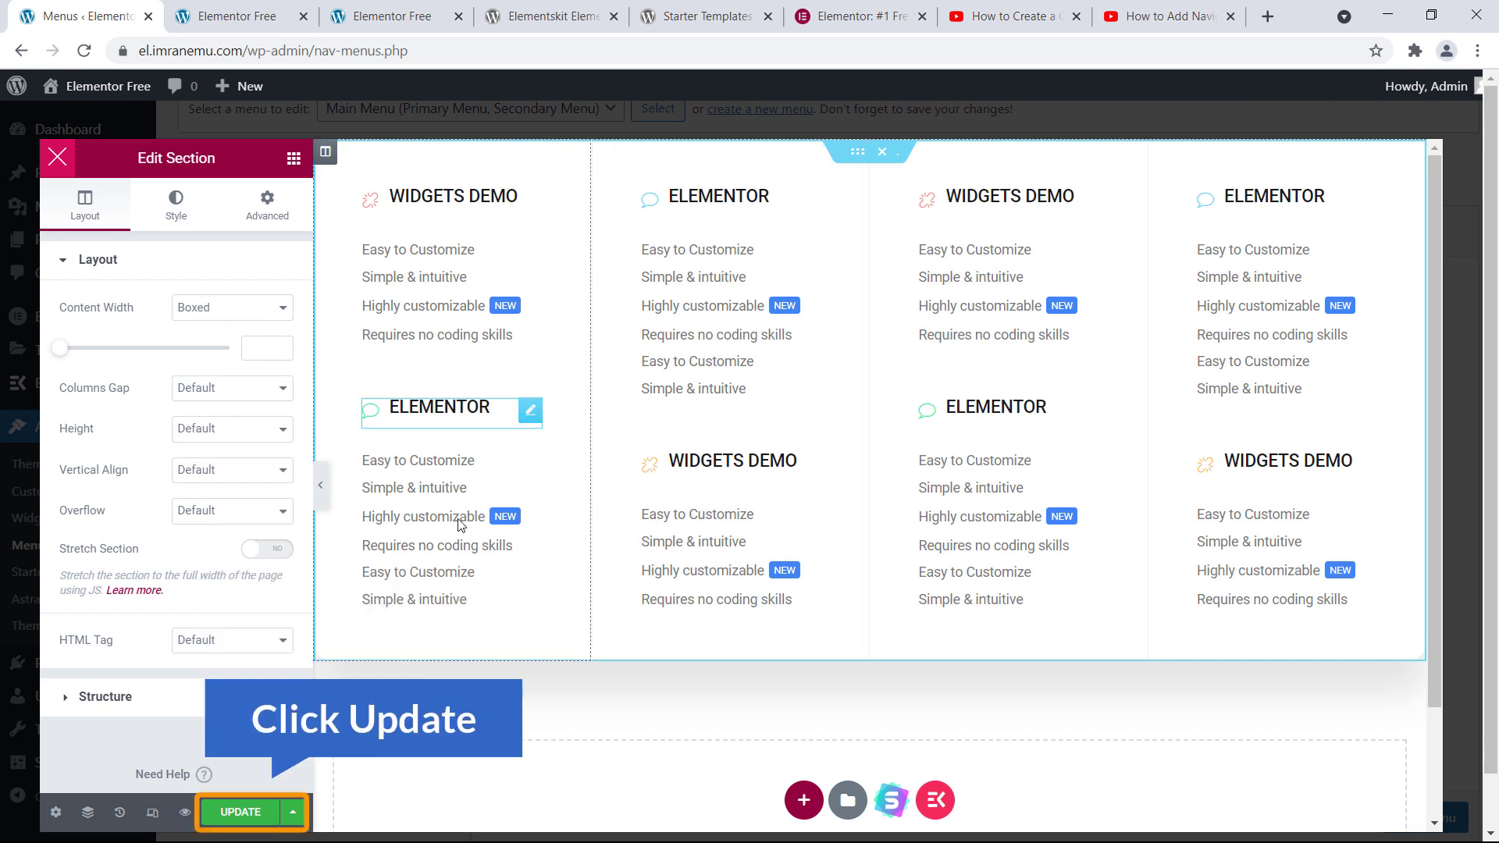
# - Update the Home mega menu content, close the editor, and save both the Home mega menu settings and Main Menu
pyautogui.click(249, 815)
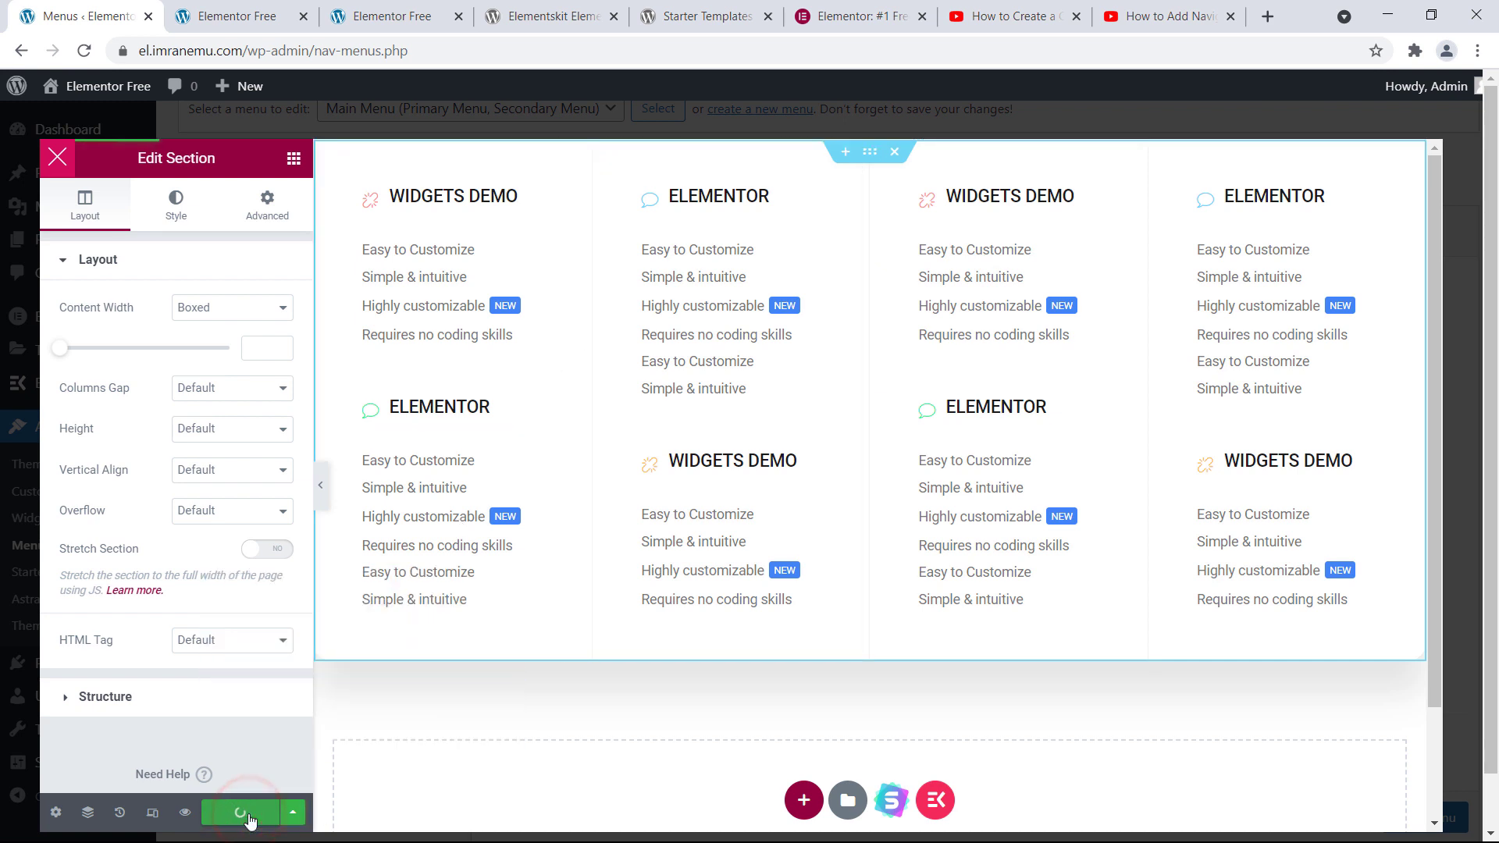
pyautogui.click(59, 160)
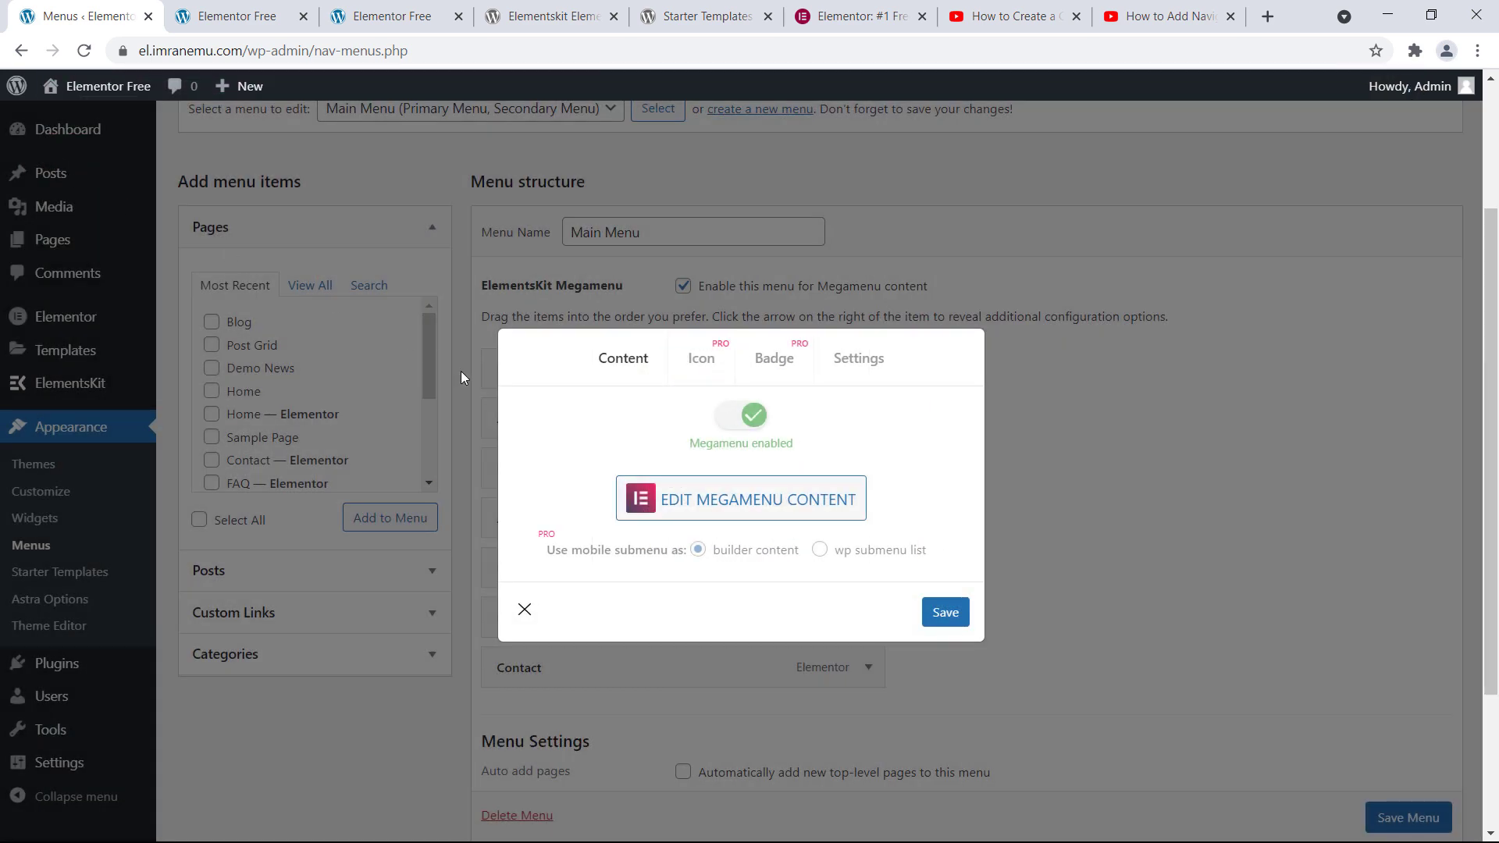
pyautogui.click(949, 615)
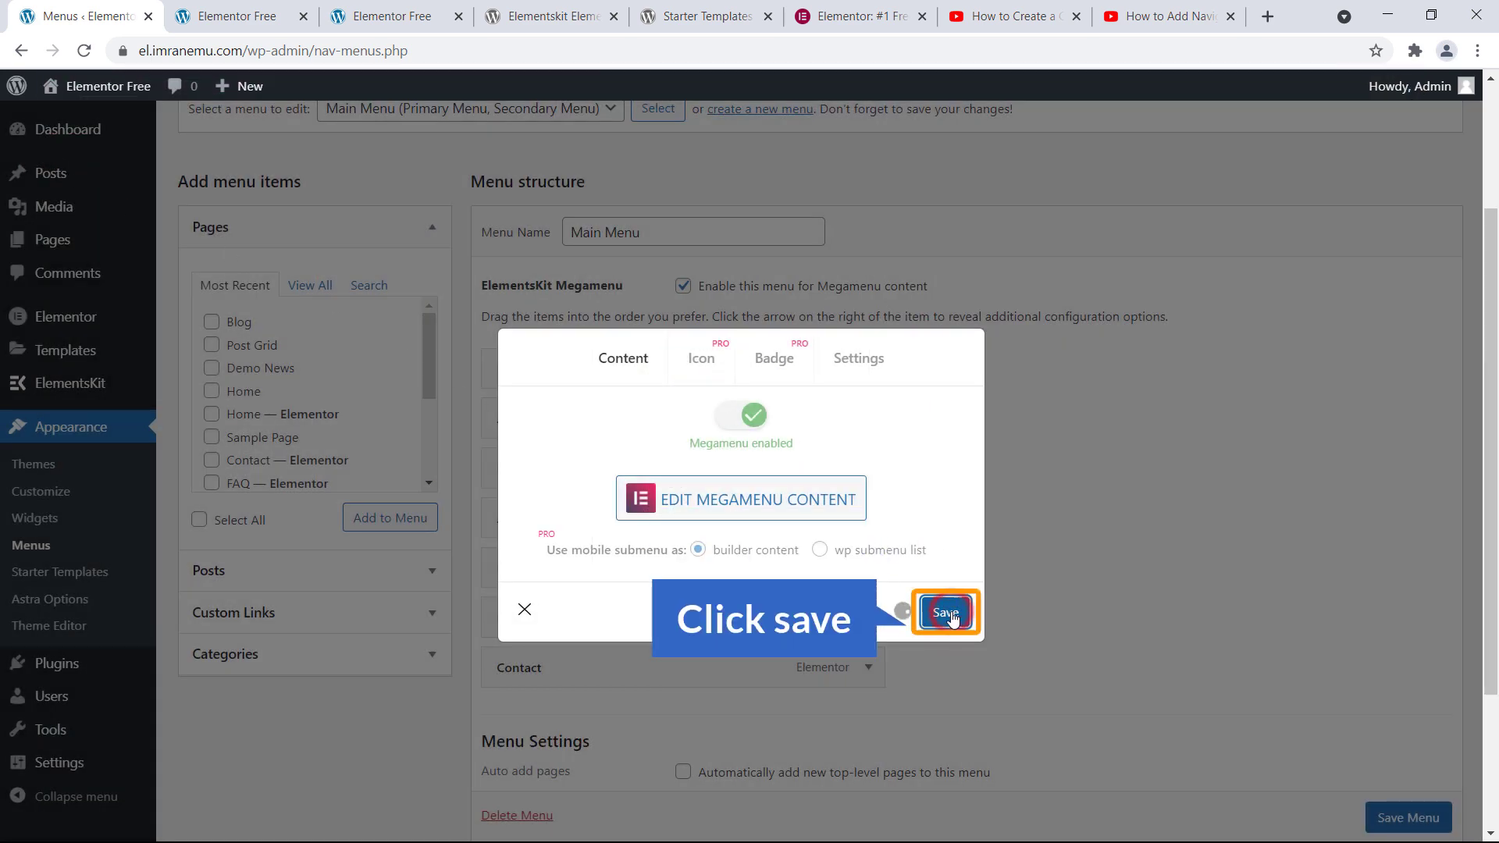
pyautogui.click(523, 612)
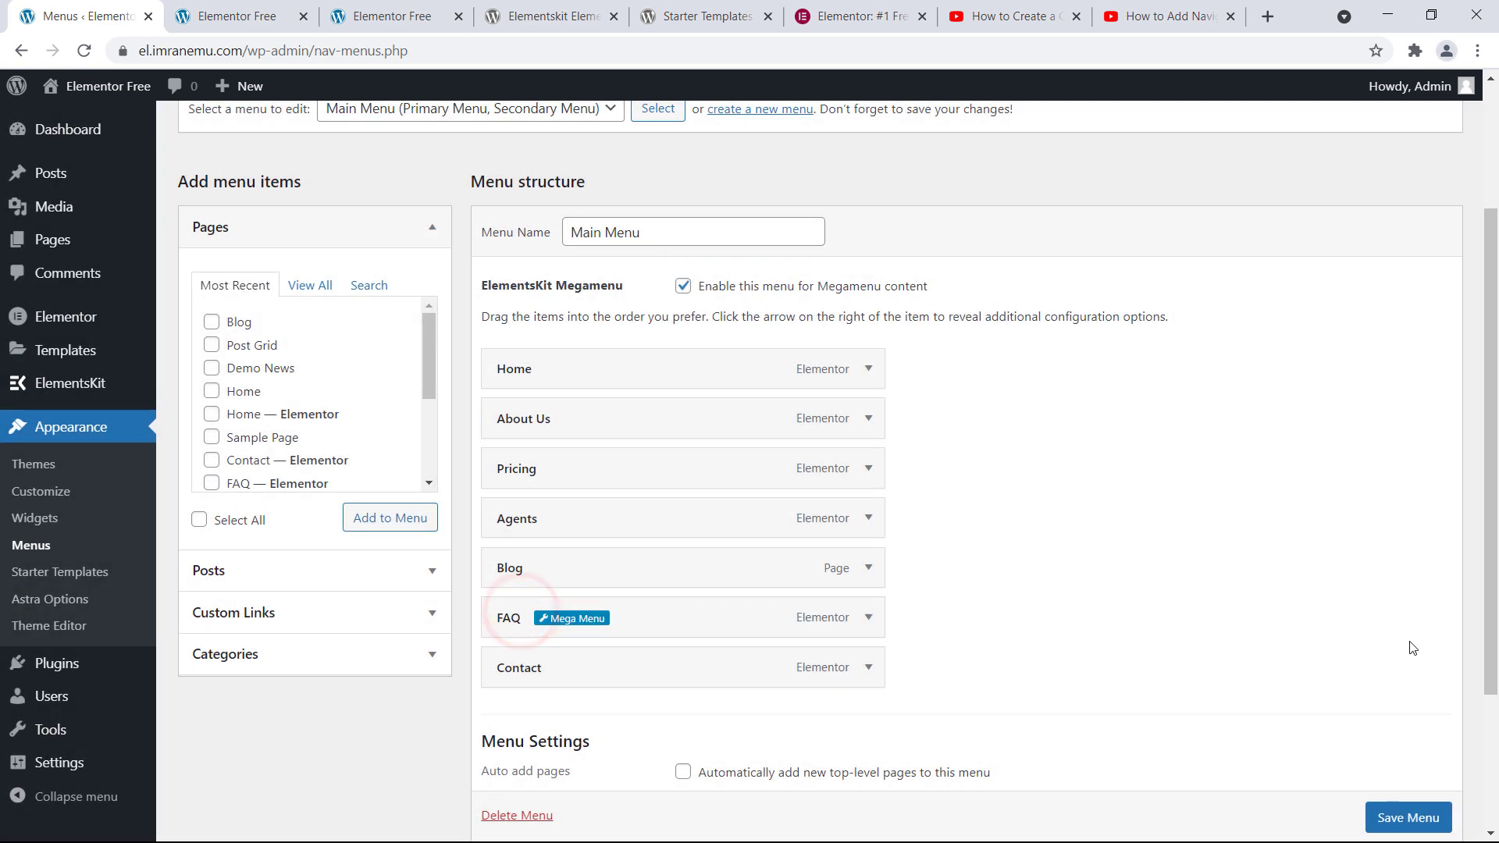
pyautogui.scroll(-1, 1406, 742)
pyautogui.click(1402, 818)
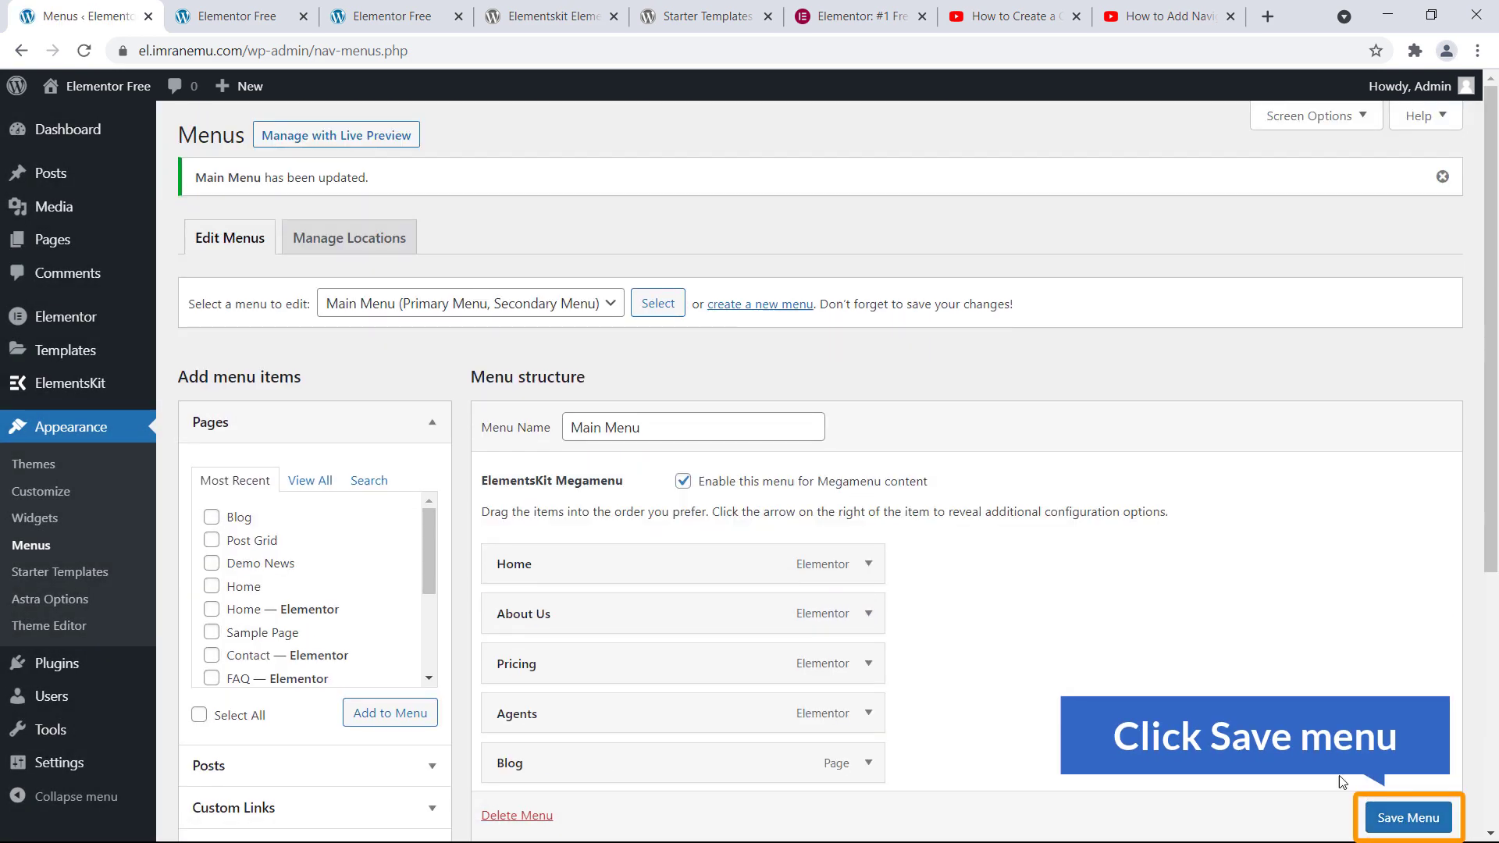
# - Reload the live site's home page and check the Home mega menu in the header
pyautogui.click(245, 20)
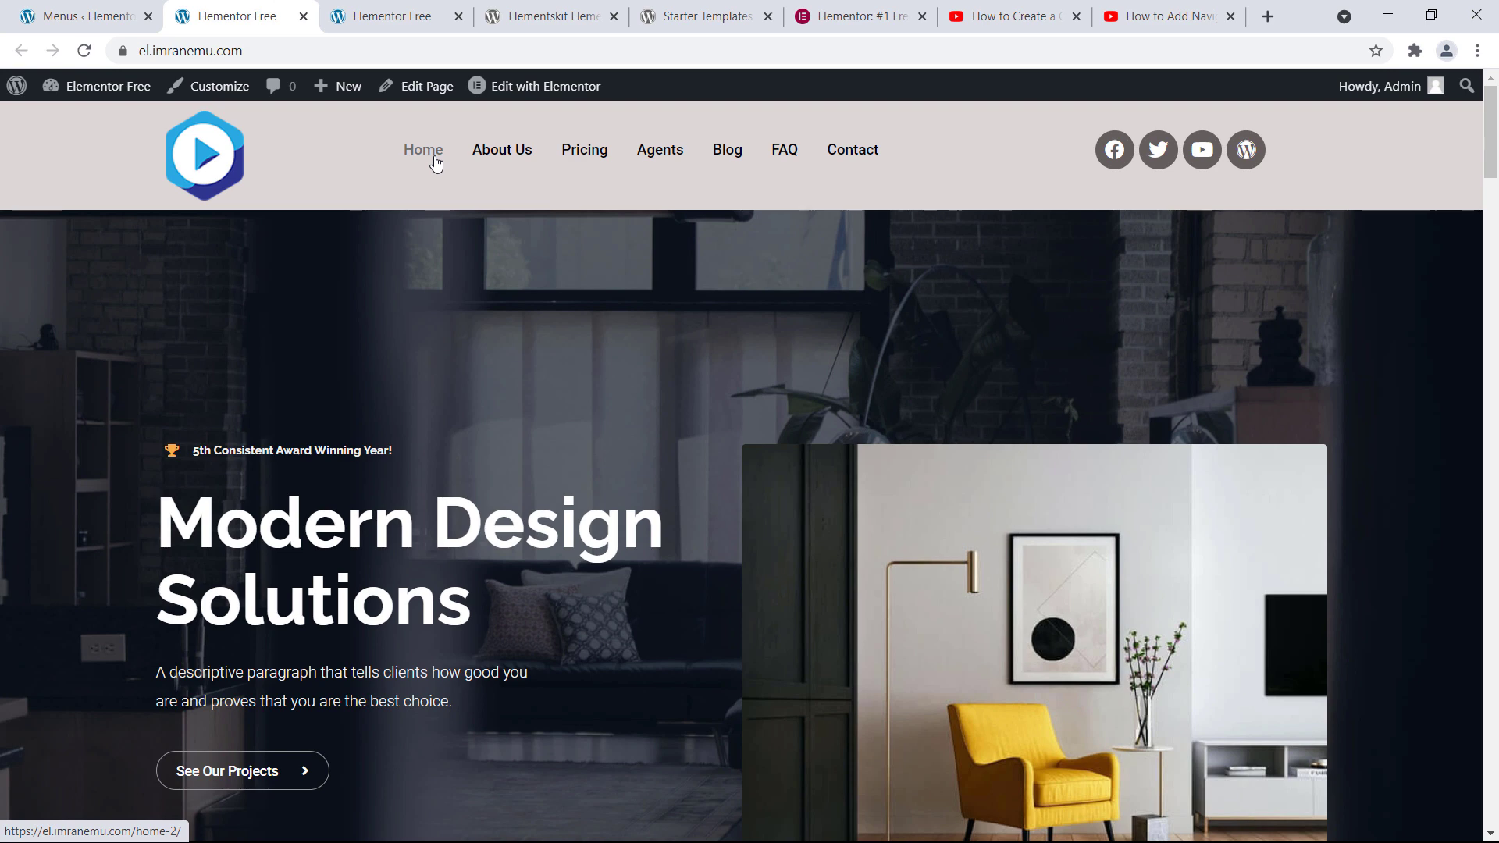
pyautogui.click(84, 52)
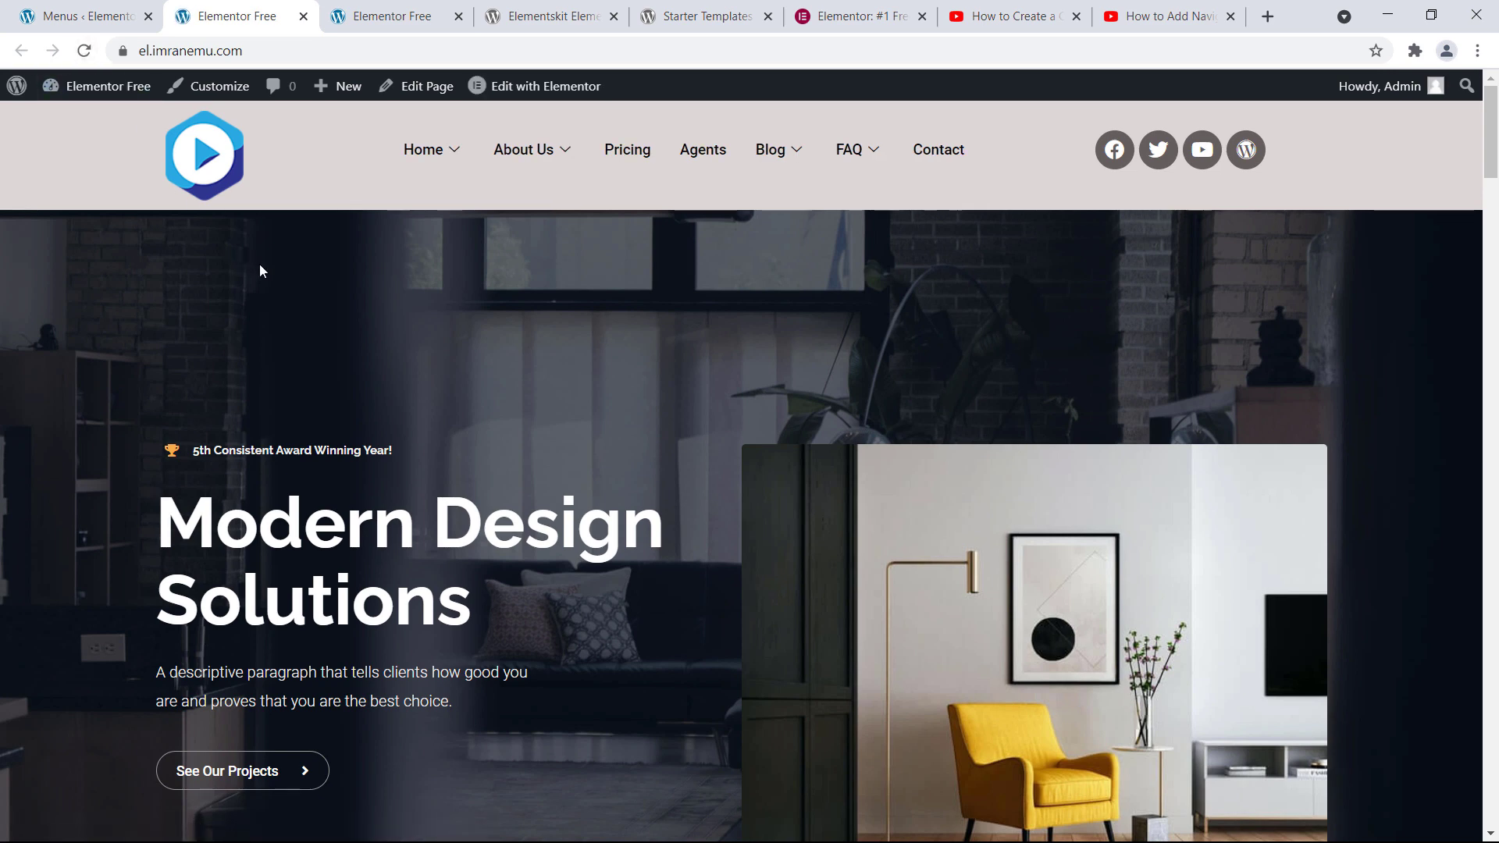
pyautogui.moveTo(402, 160)
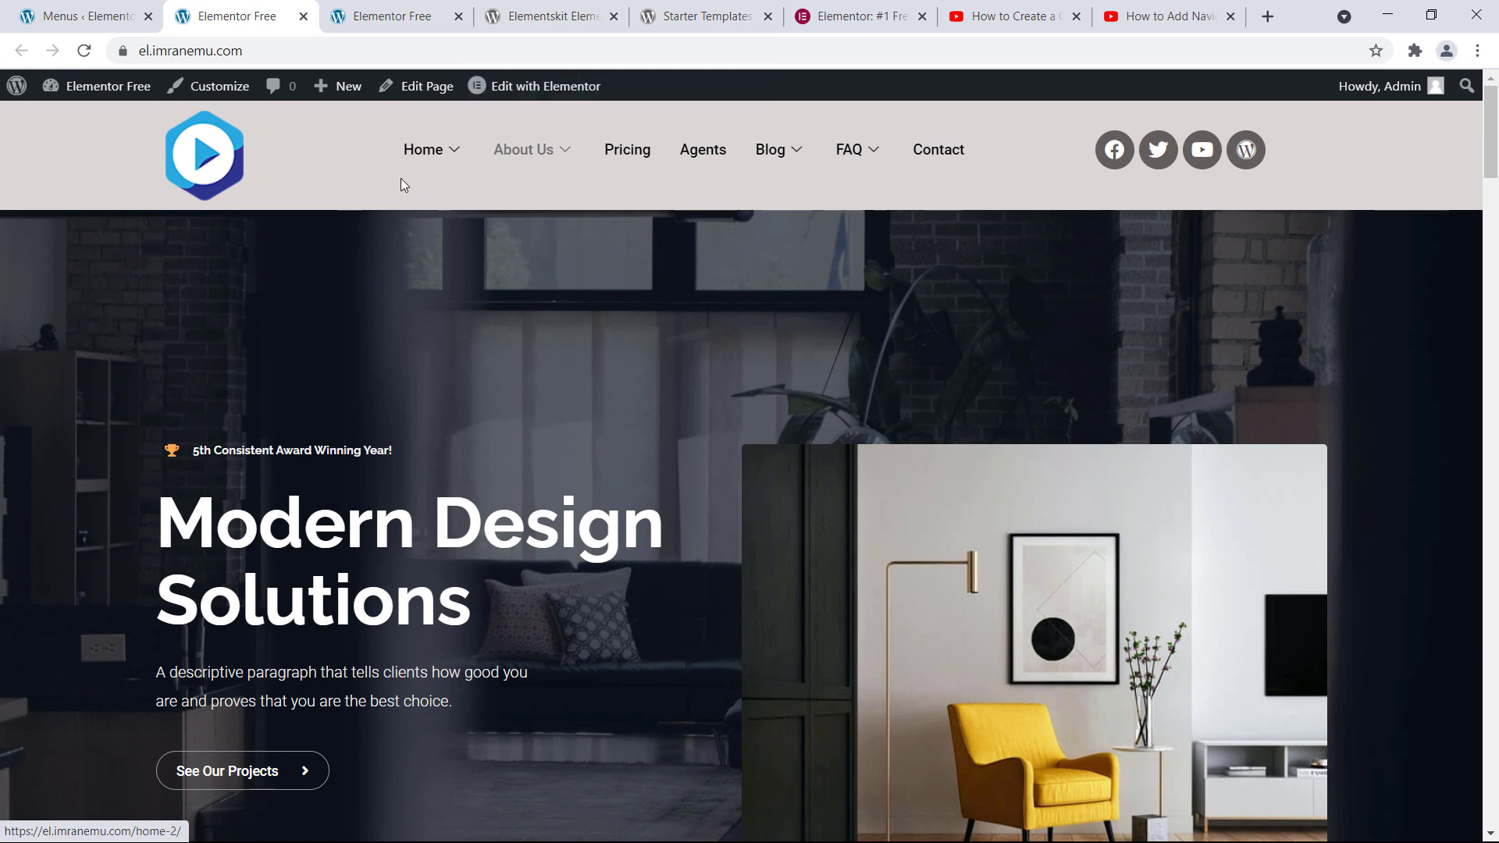
# - Return to the Main Menu structure, enable the mega menu for About Us and open its content in the Elementor editor
pyautogui.click(88, 15)
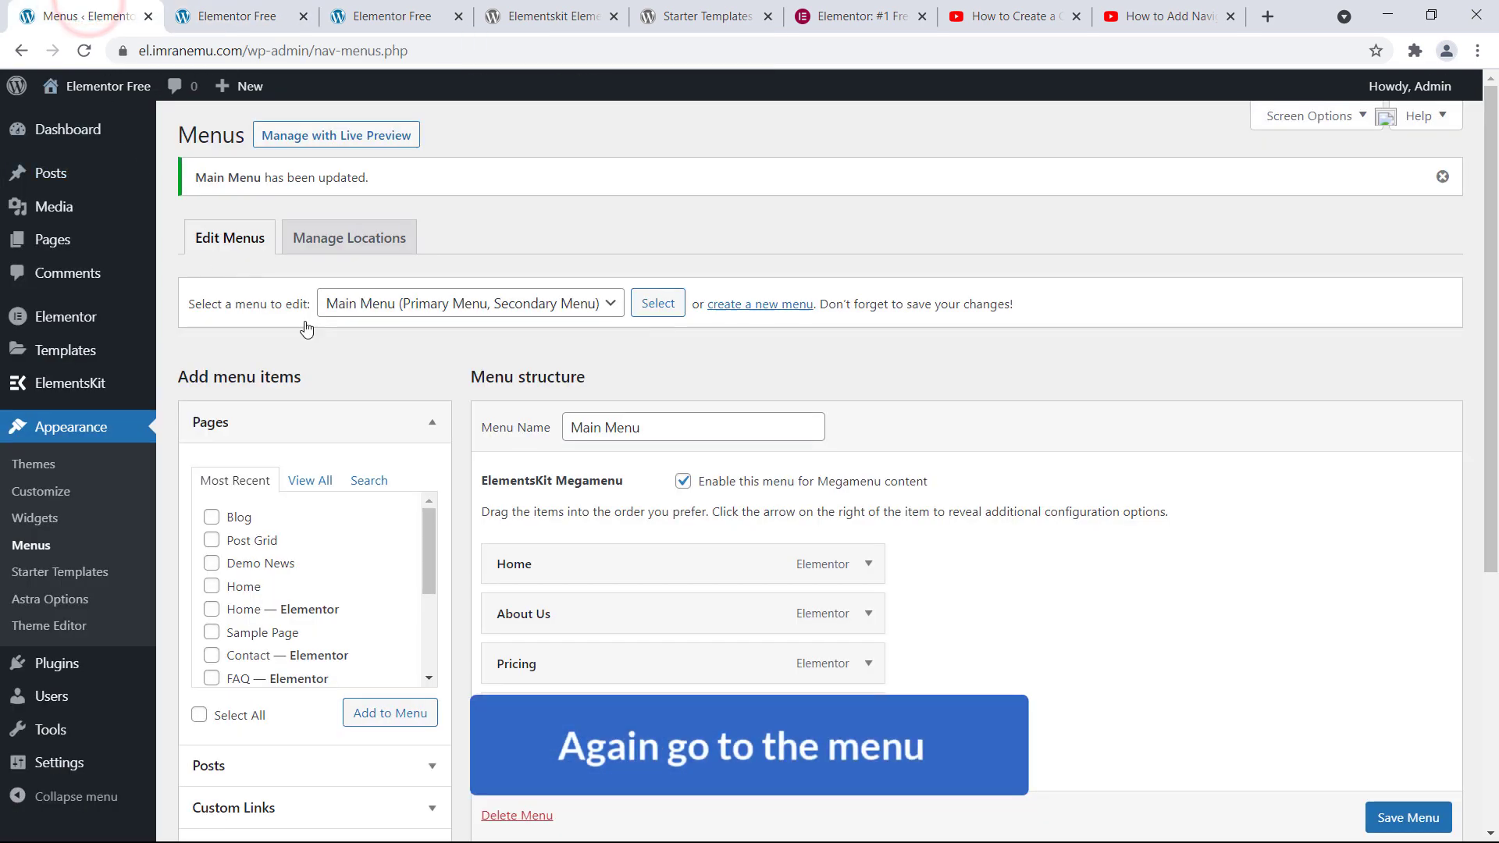
pyautogui.scroll(-2, 559, 445)
pyautogui.moveTo(602, 421)
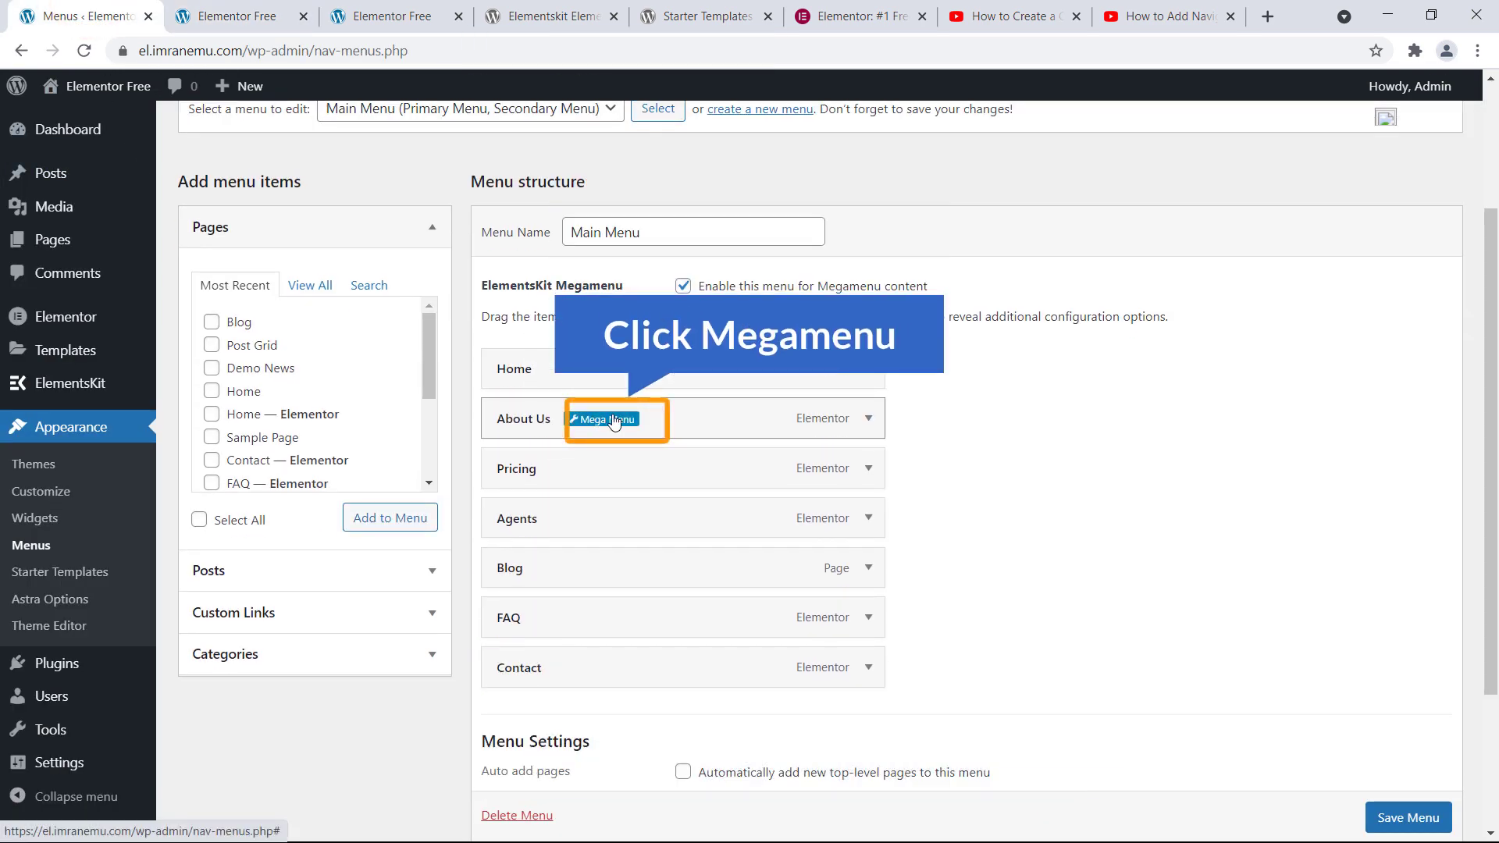
pyautogui.click(603, 422)
pyautogui.click(748, 420)
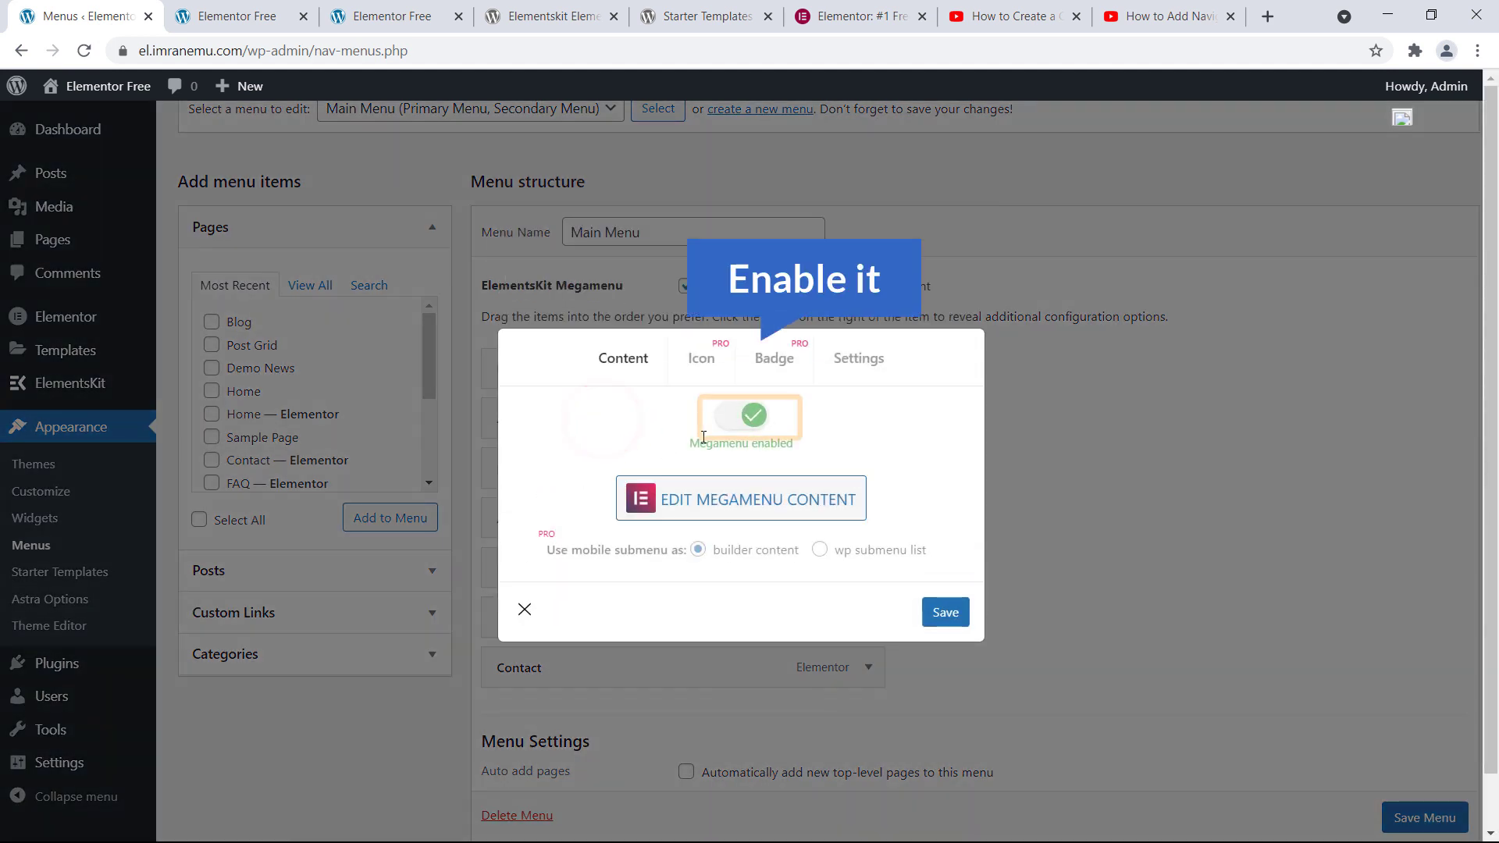
pyautogui.click(741, 420)
pyautogui.click(747, 422)
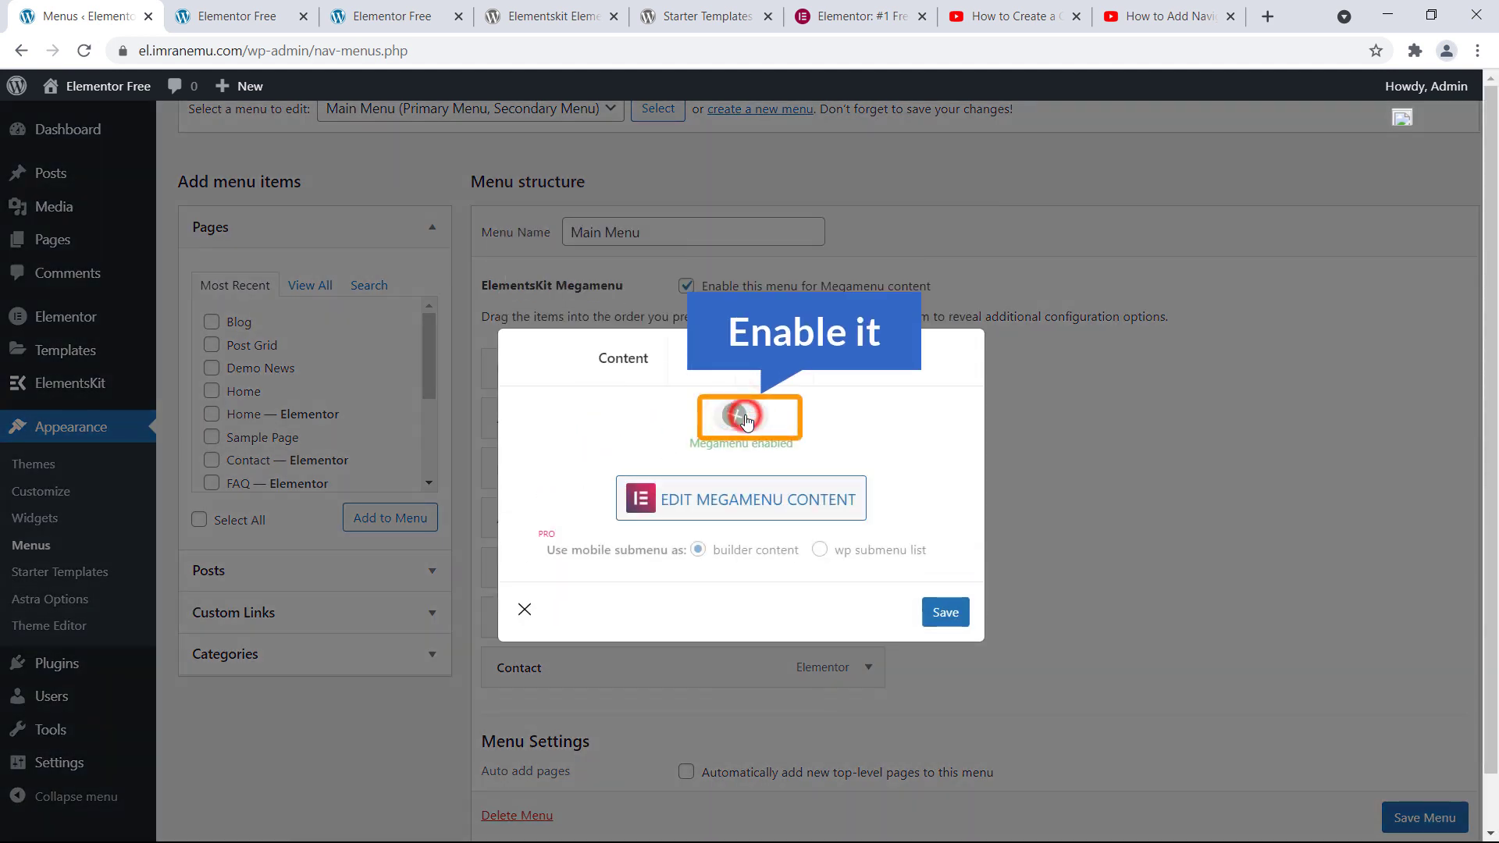
pyautogui.click(728, 508)
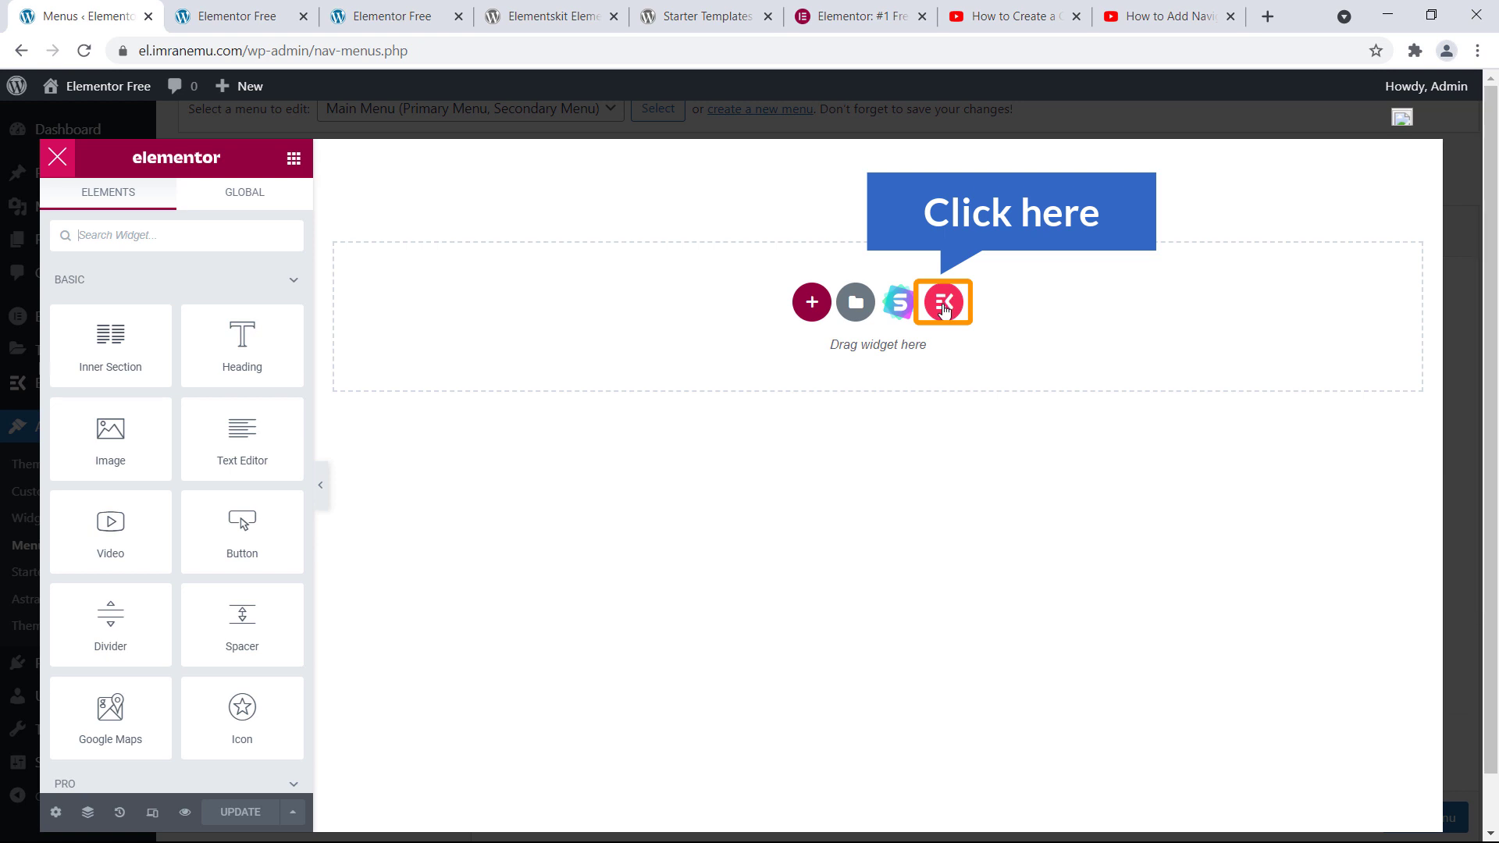
# - Insert the Meet Our Team section with four portrait close-ups from the ElementsKit library's Team sections and update the content
pyautogui.click(944, 306)
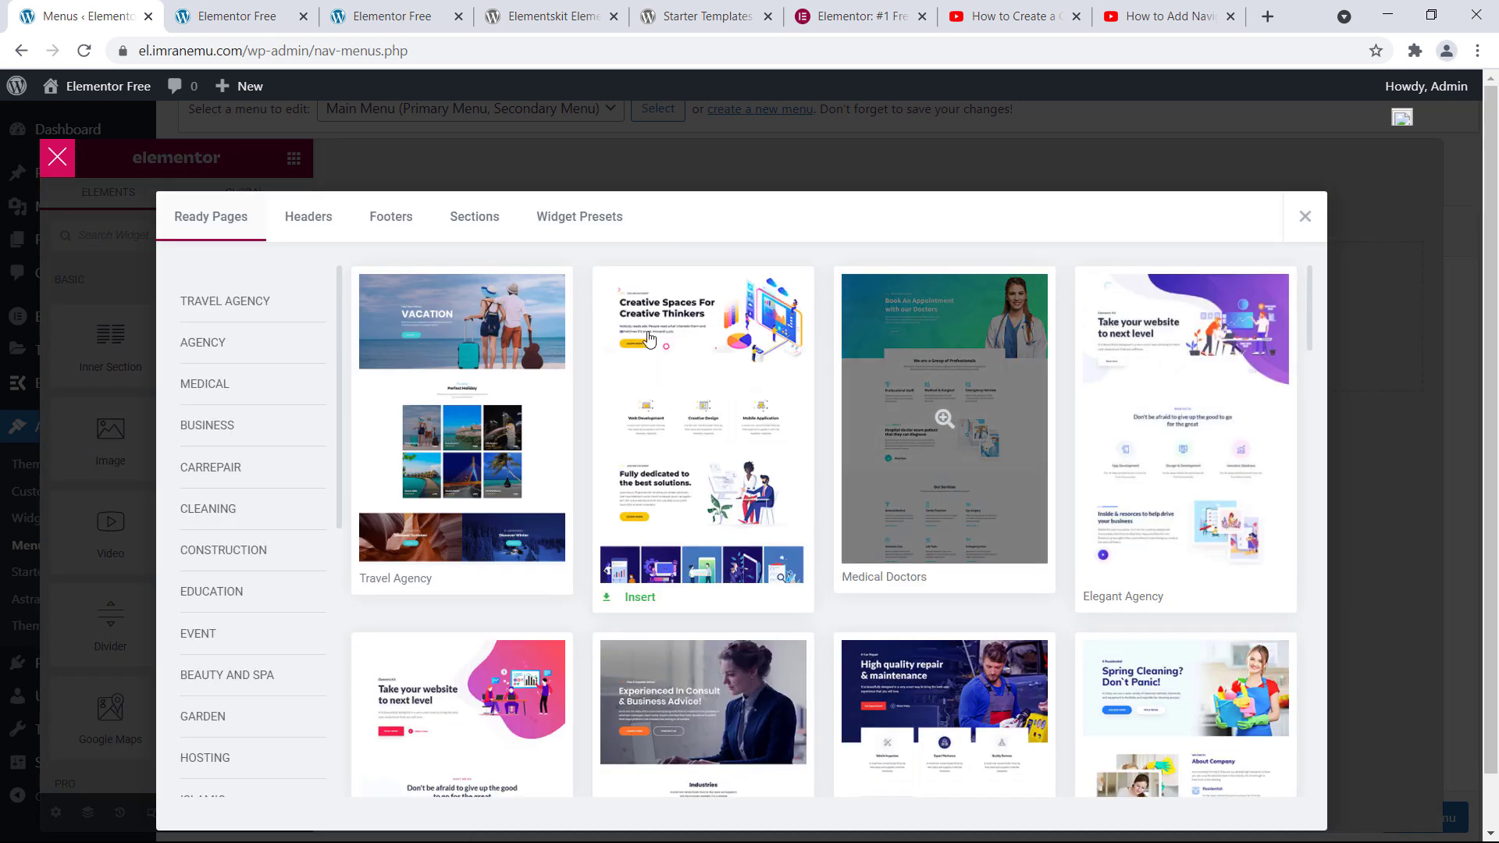
pyautogui.click(479, 225)
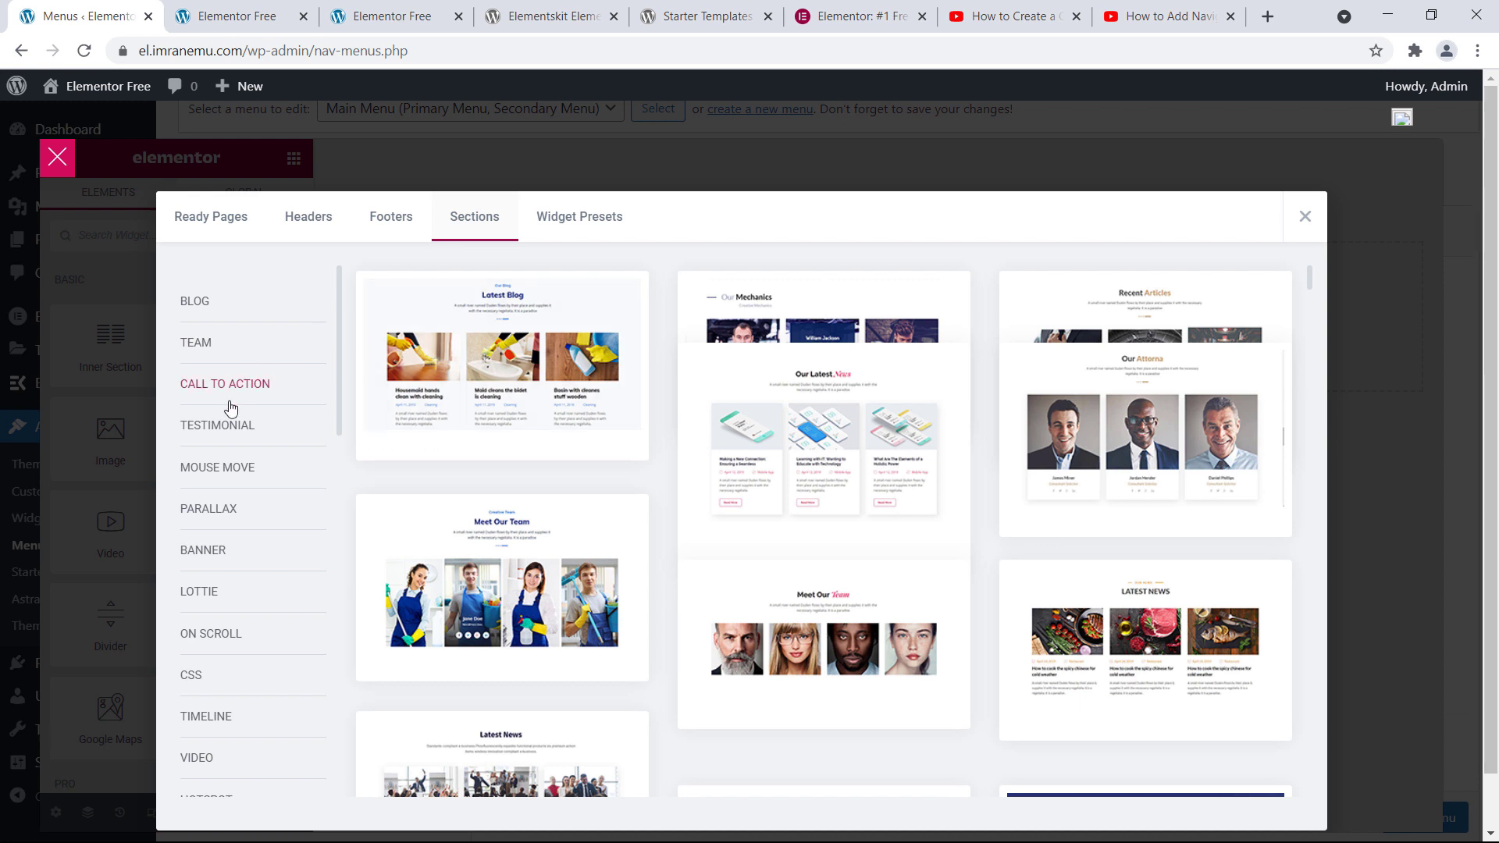
pyautogui.scroll(-5, 231, 410)
pyautogui.scroll(-7, 230, 416)
pyautogui.scroll(10, 234, 398)
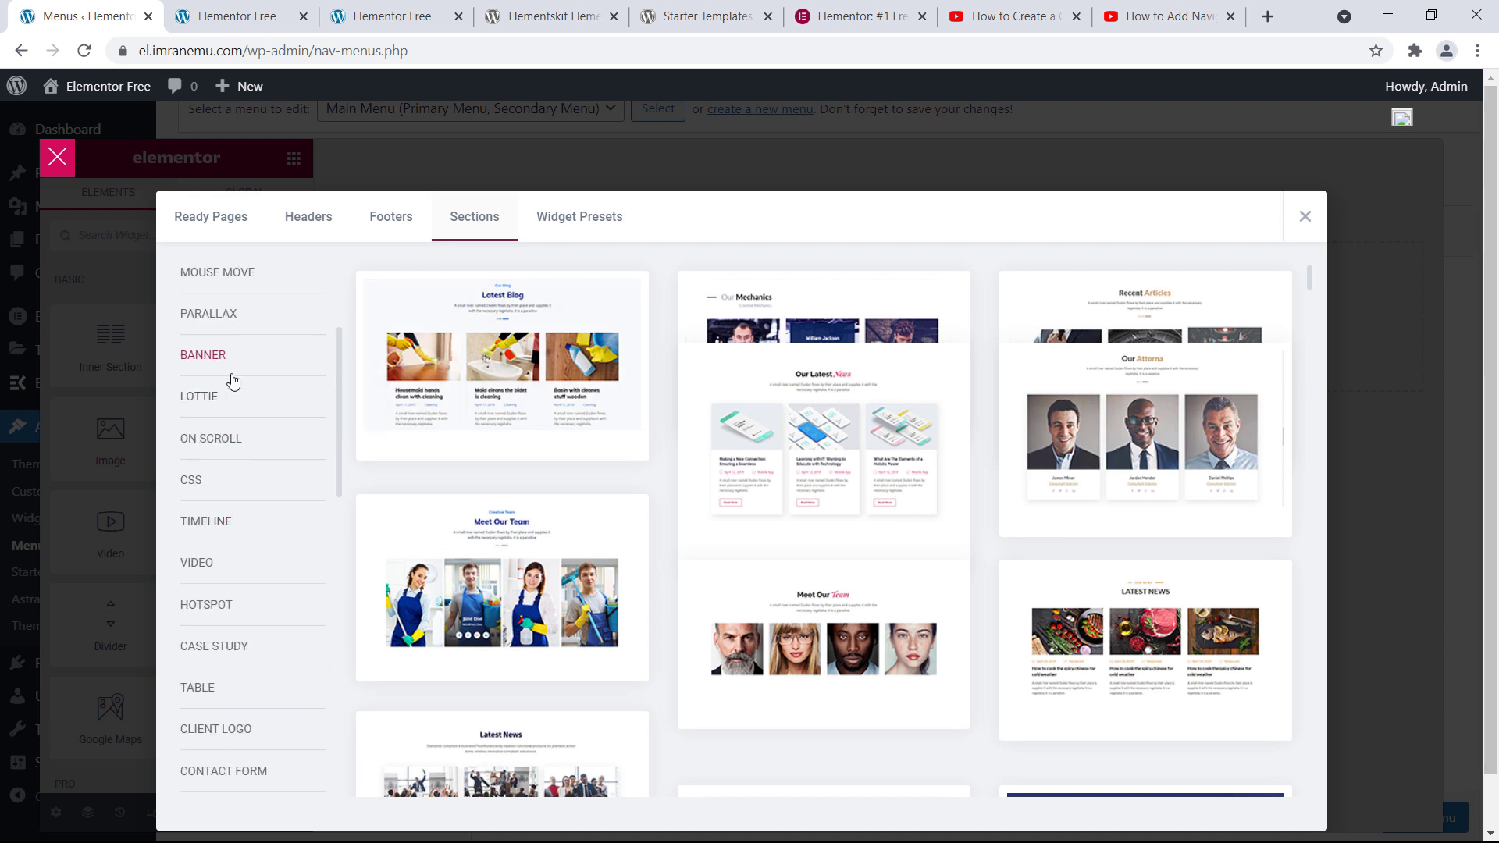
pyautogui.scroll(3, 232, 381)
pyautogui.click(196, 344)
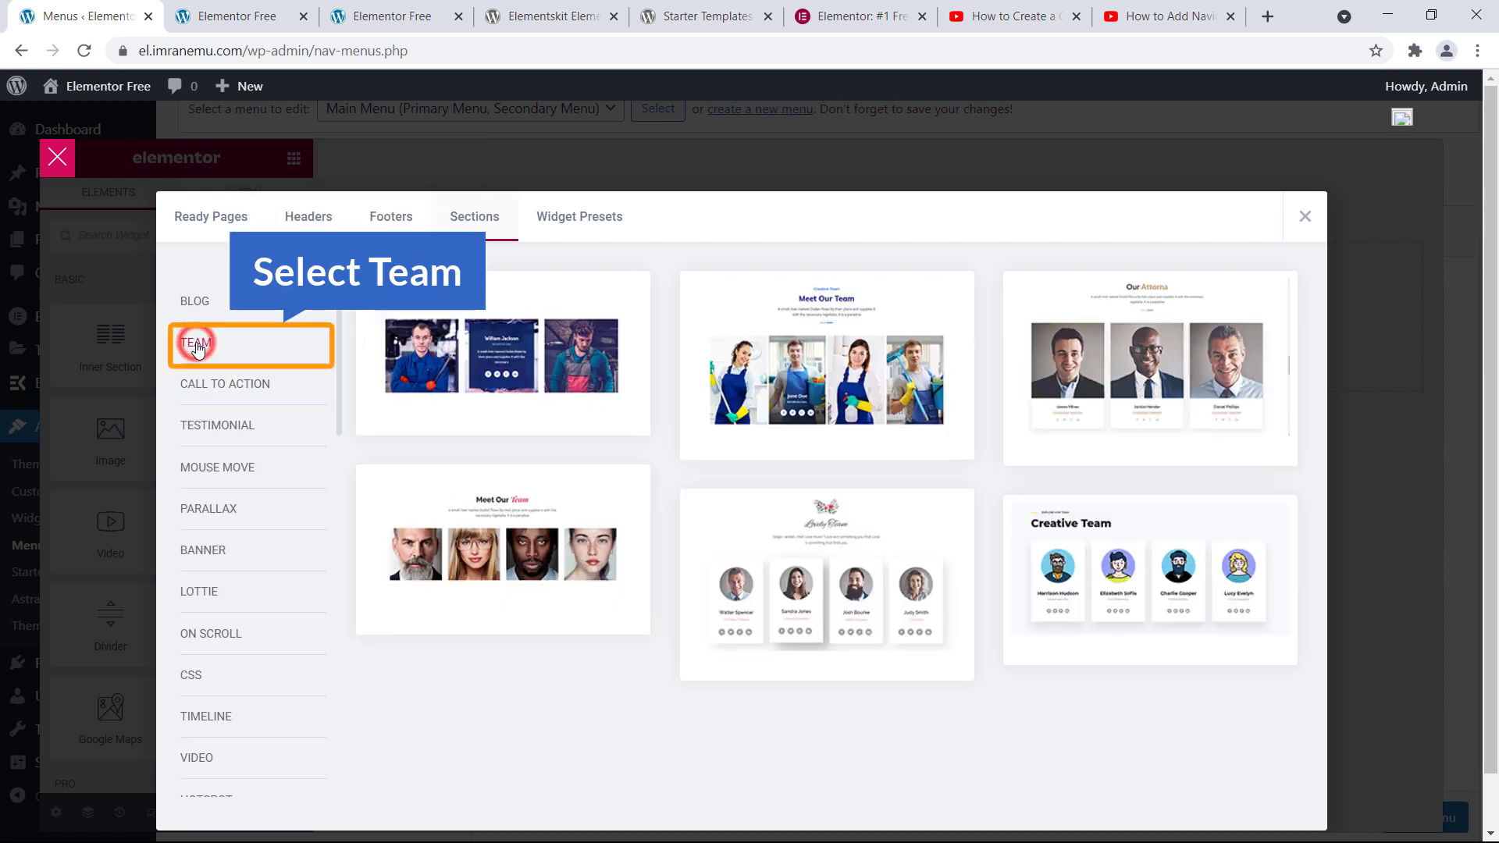
pyautogui.moveTo(508, 563)
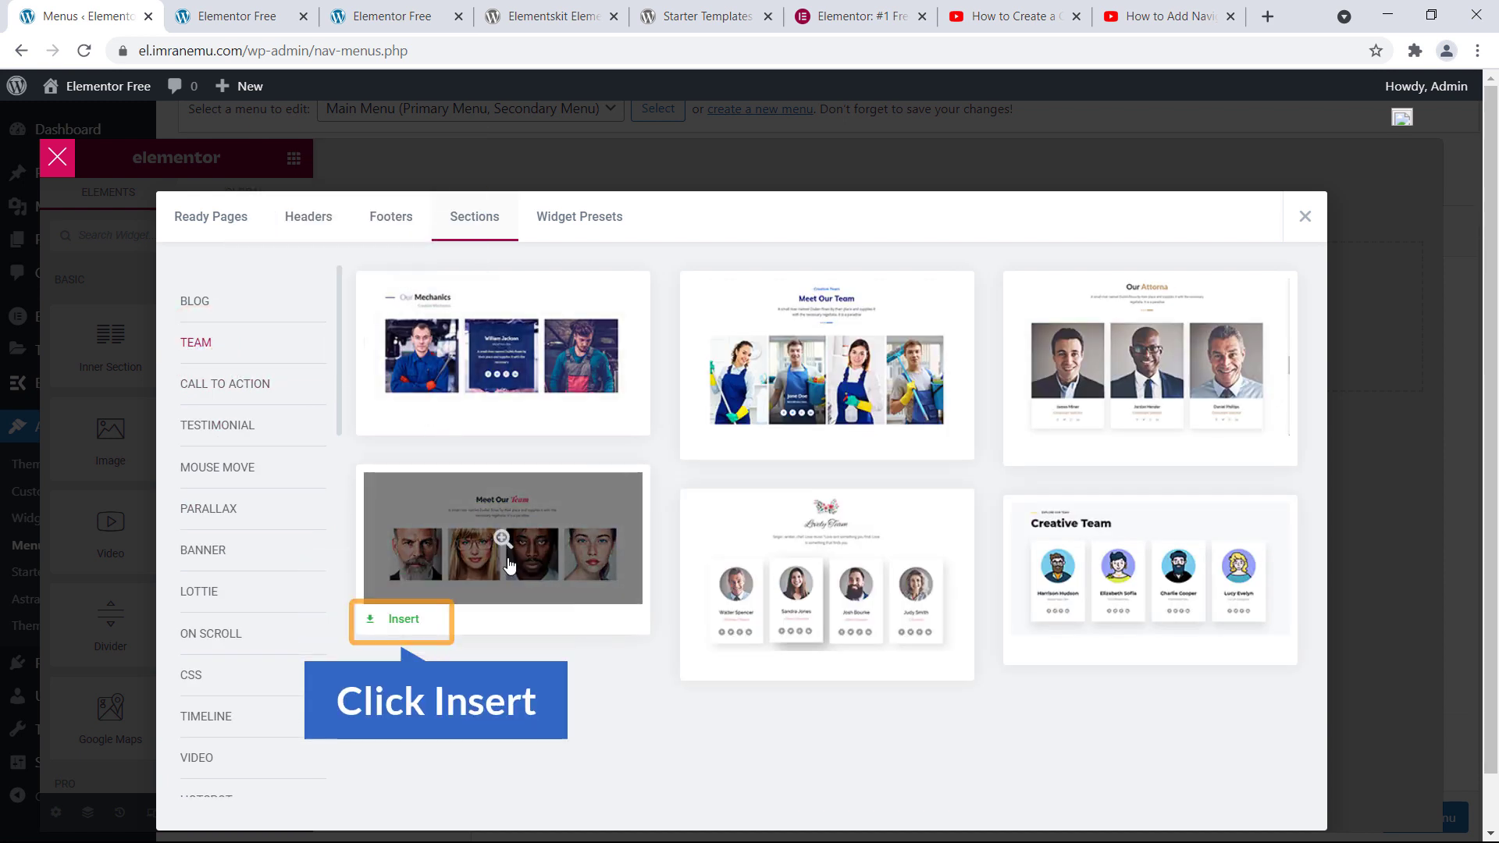
pyautogui.click(404, 625)
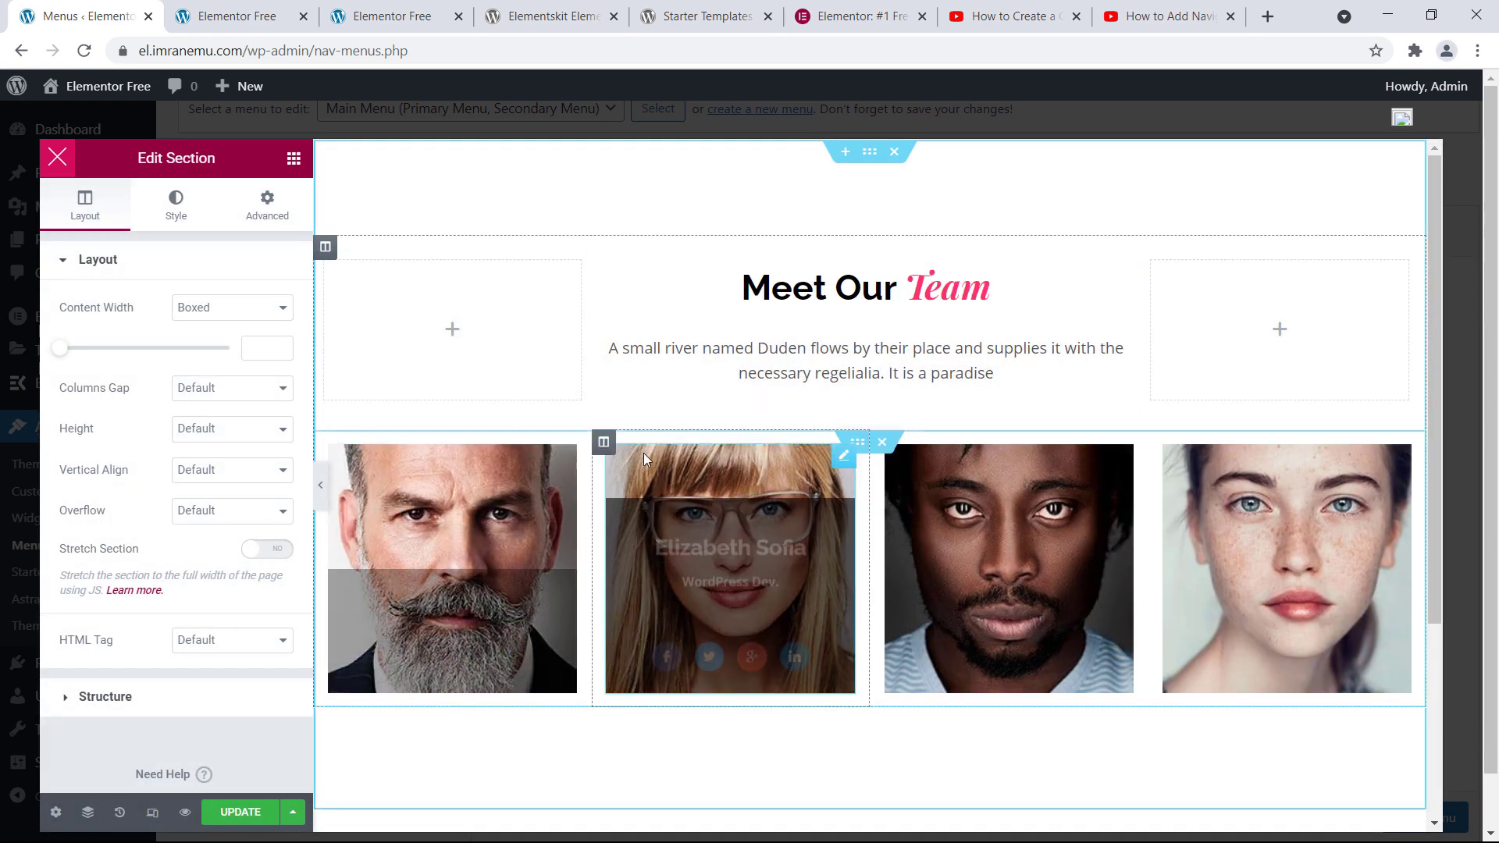
pyautogui.moveTo(451, 580)
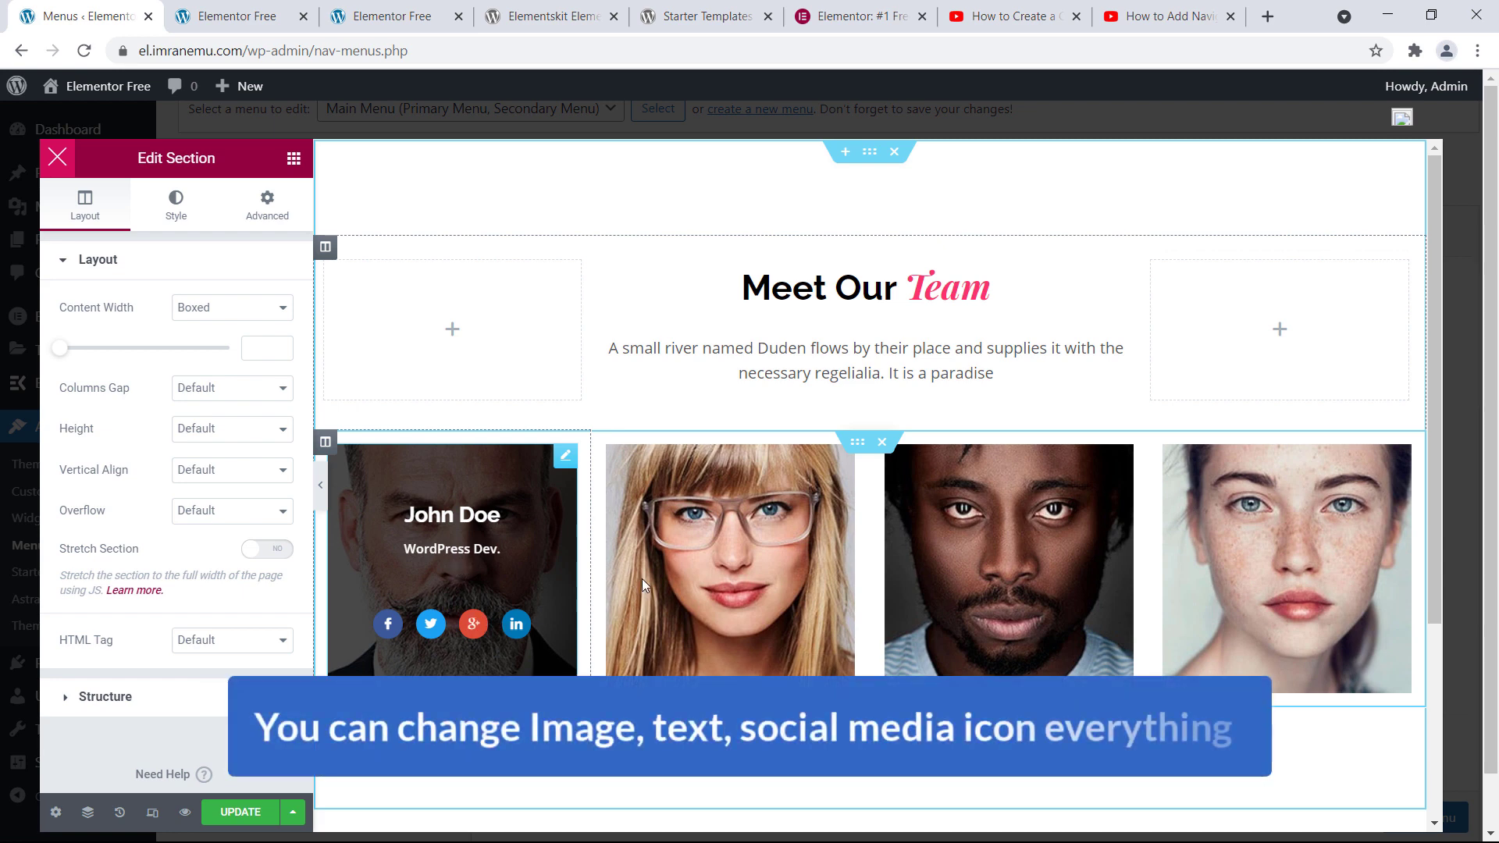
pyautogui.moveTo(1015, 520)
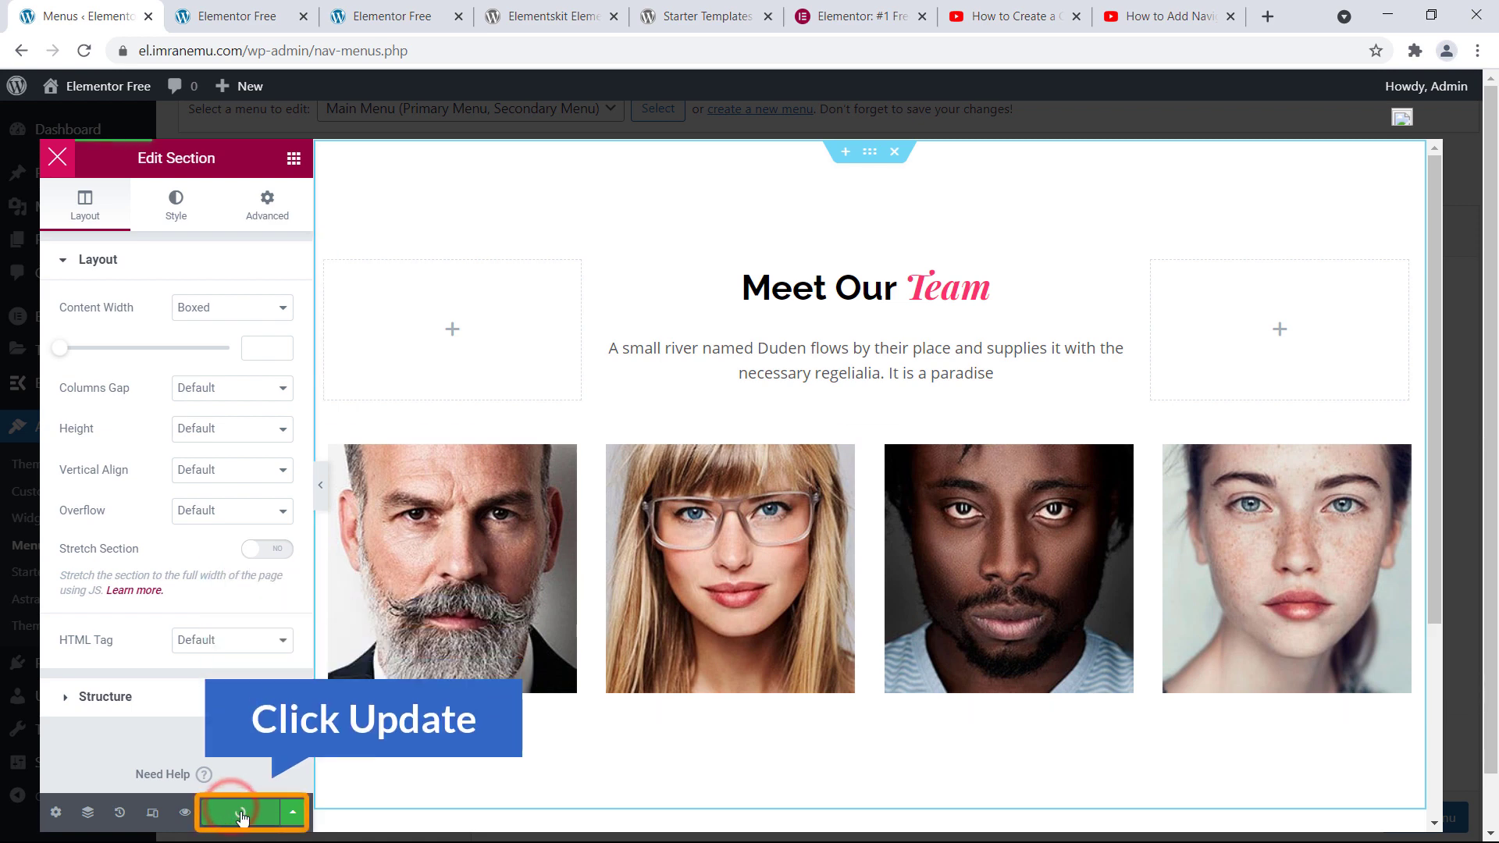
# - Save the About Us mega menu settings with Full Width and Default position, and save Main Menu
pyautogui.click(60, 164)
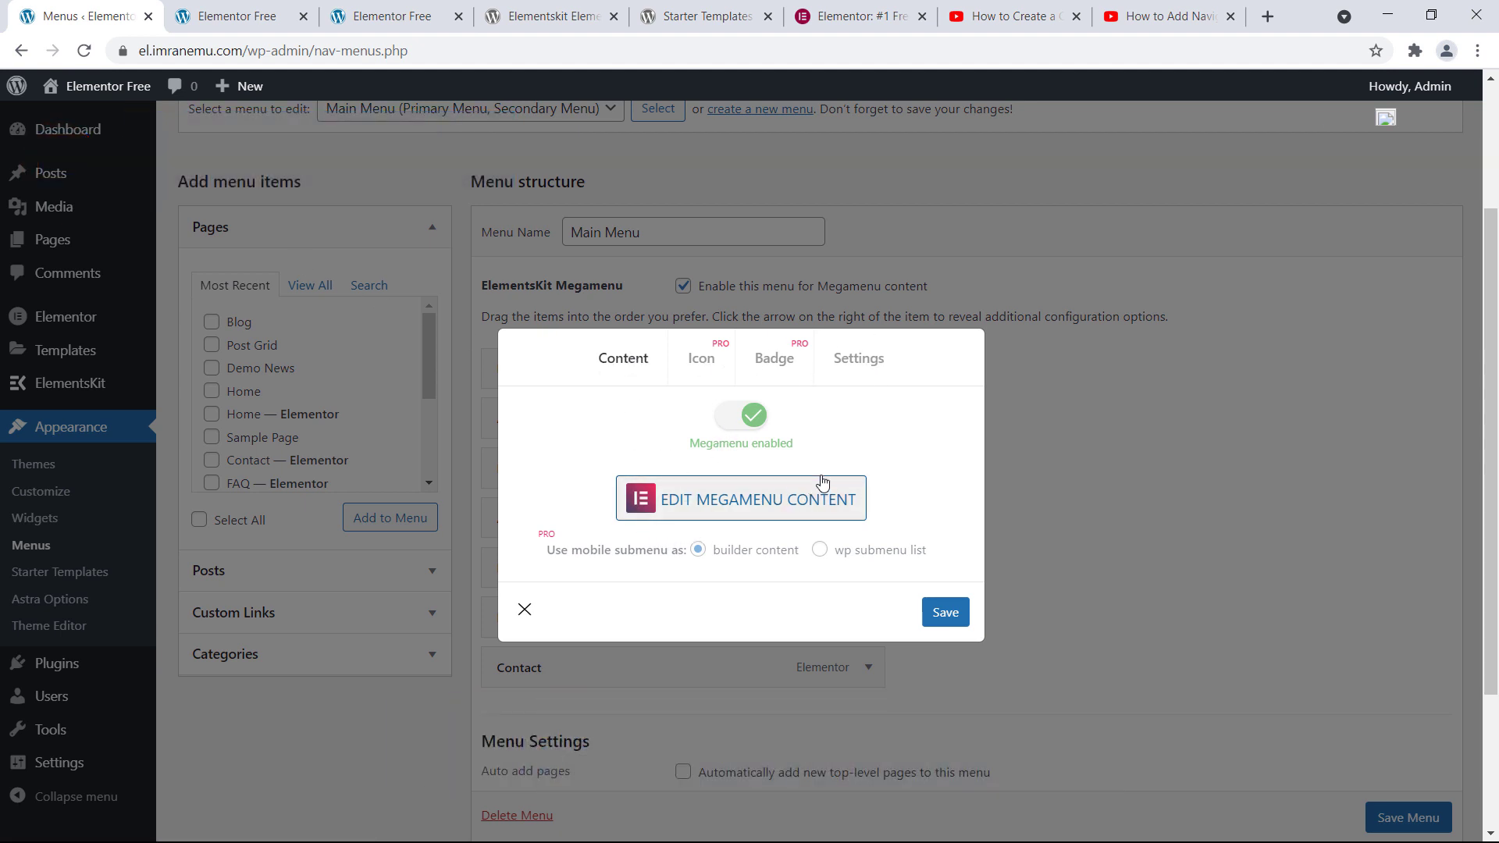
pyautogui.click(843, 359)
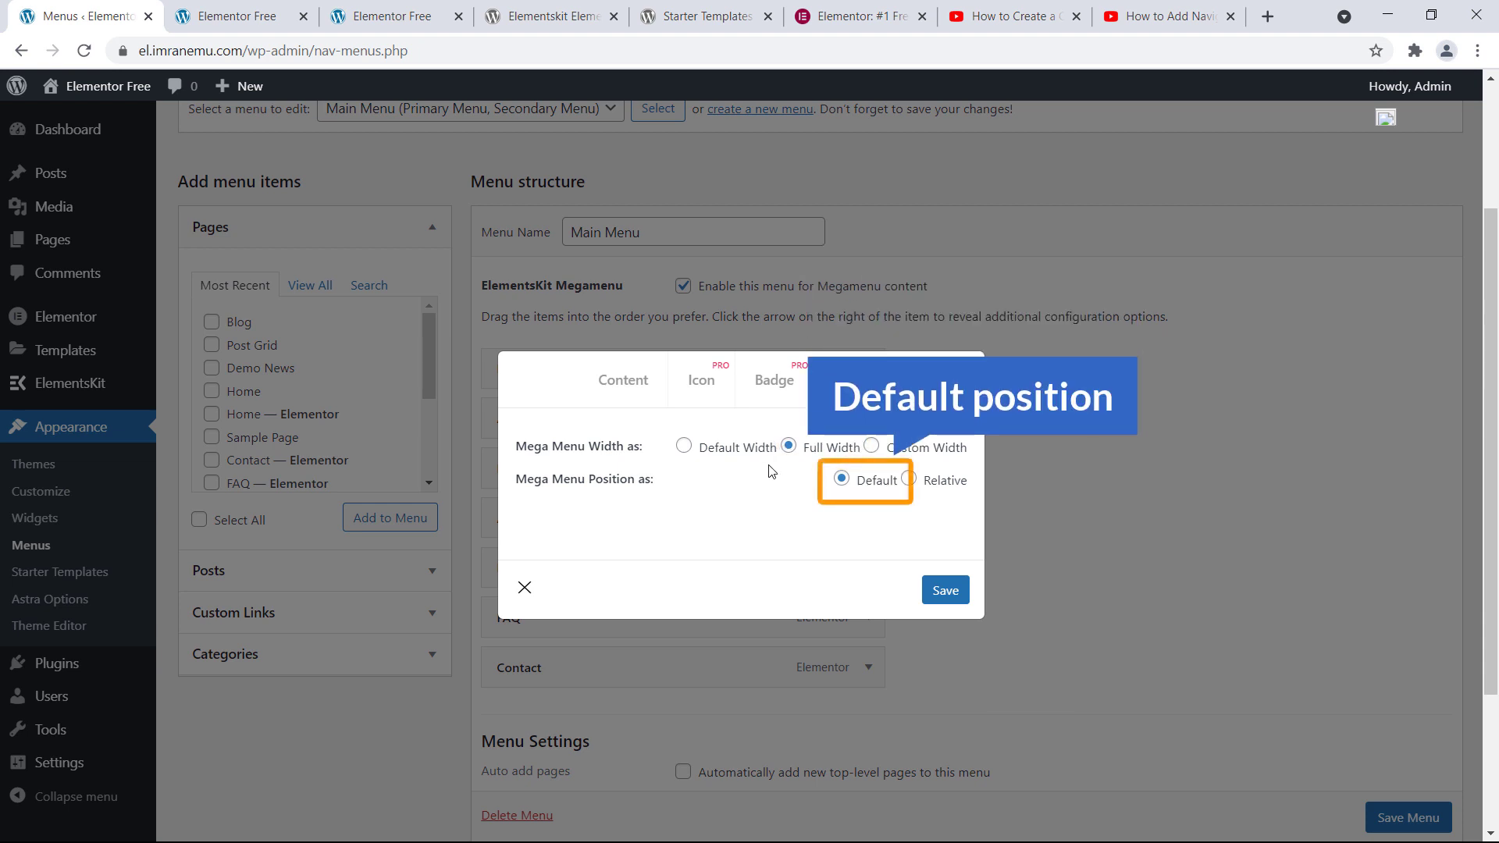
pyautogui.click(952, 593)
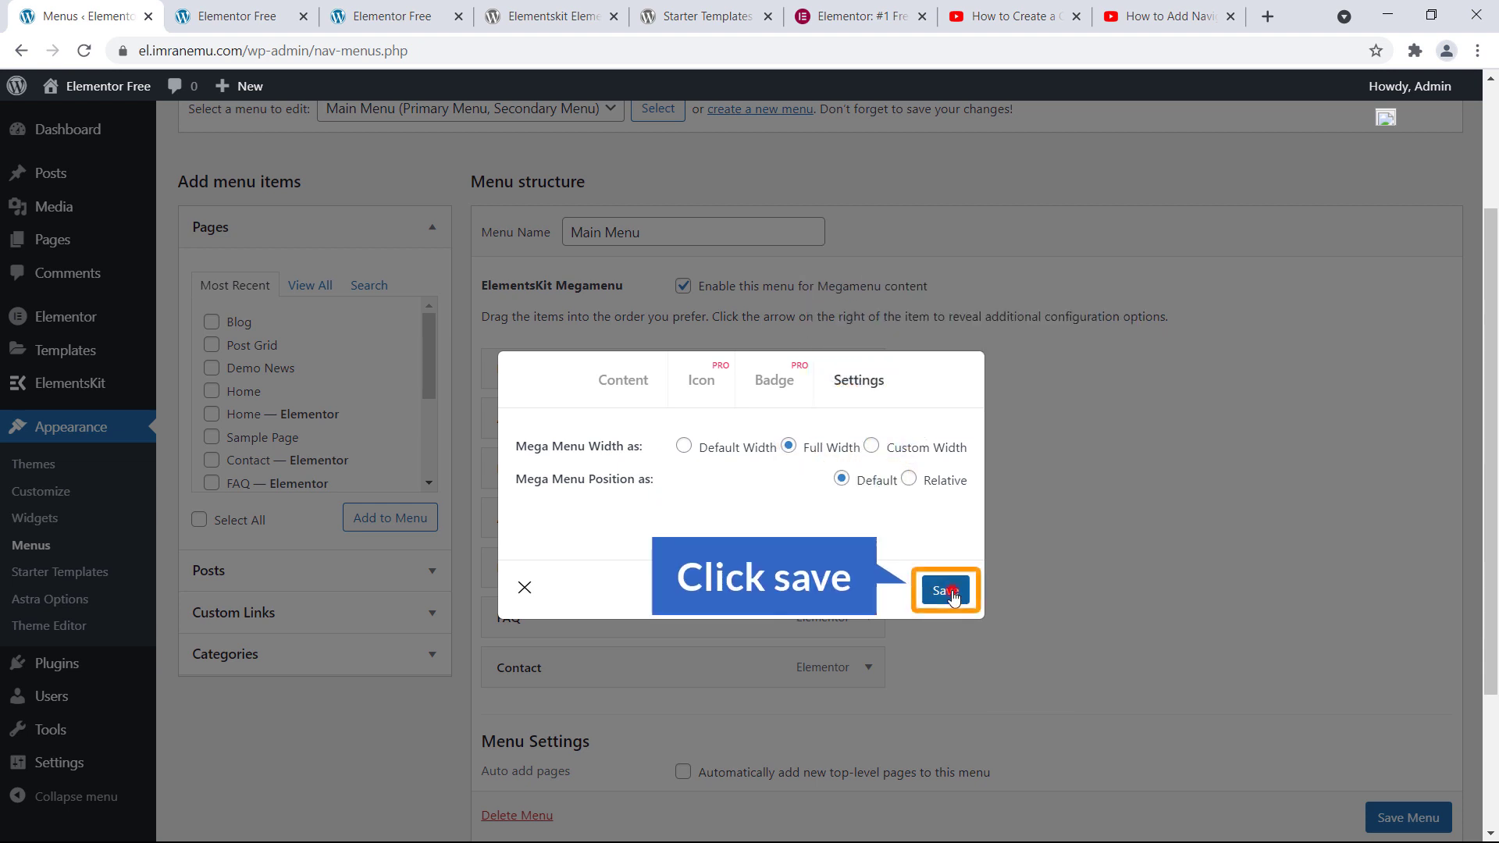
pyautogui.click(525, 591)
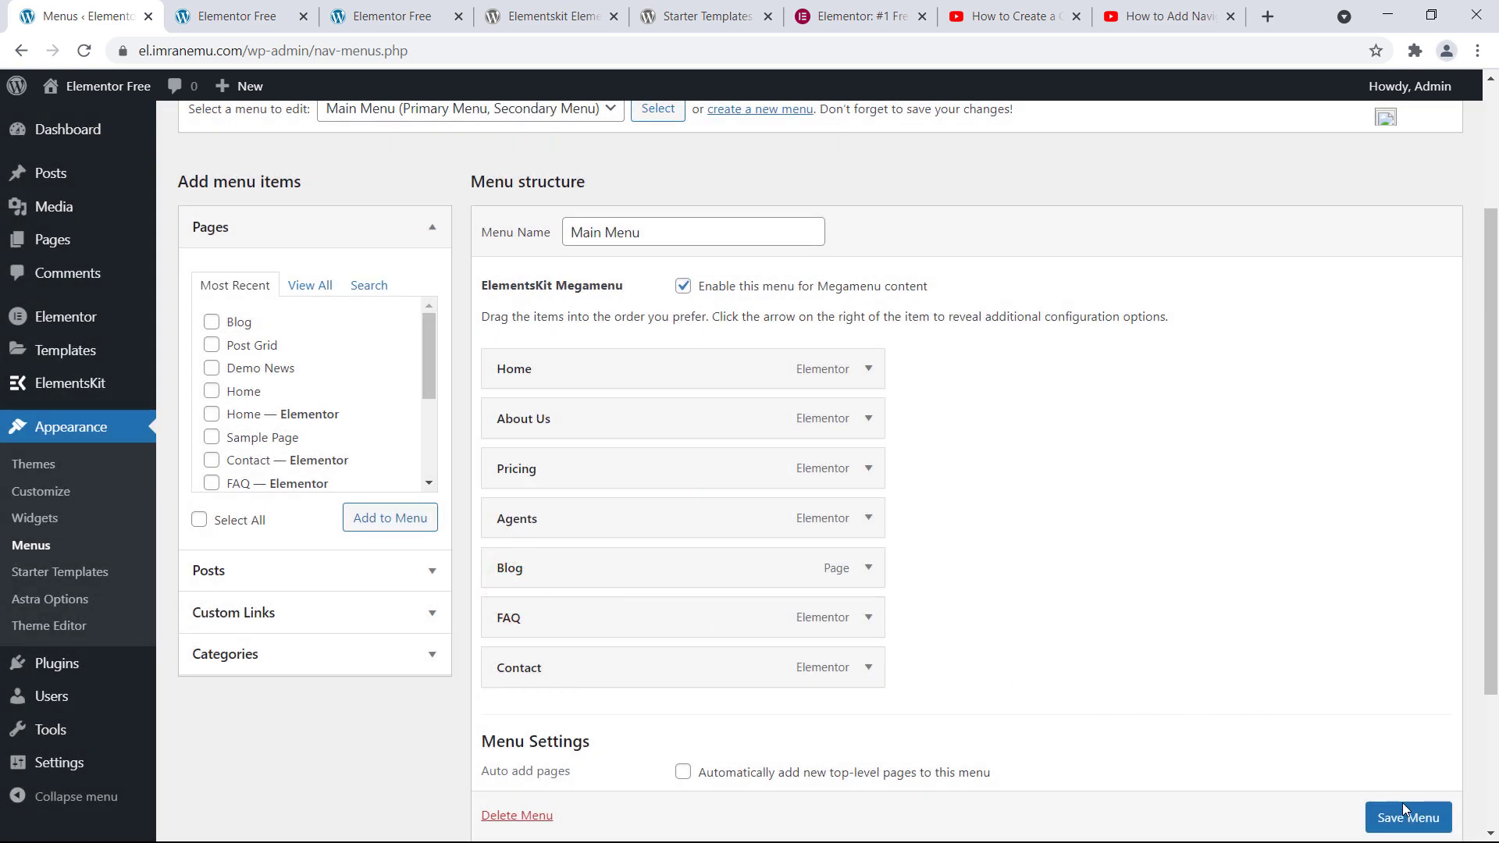
pyautogui.scroll(-1, 1397, 829)
pyautogui.click(1390, 822)
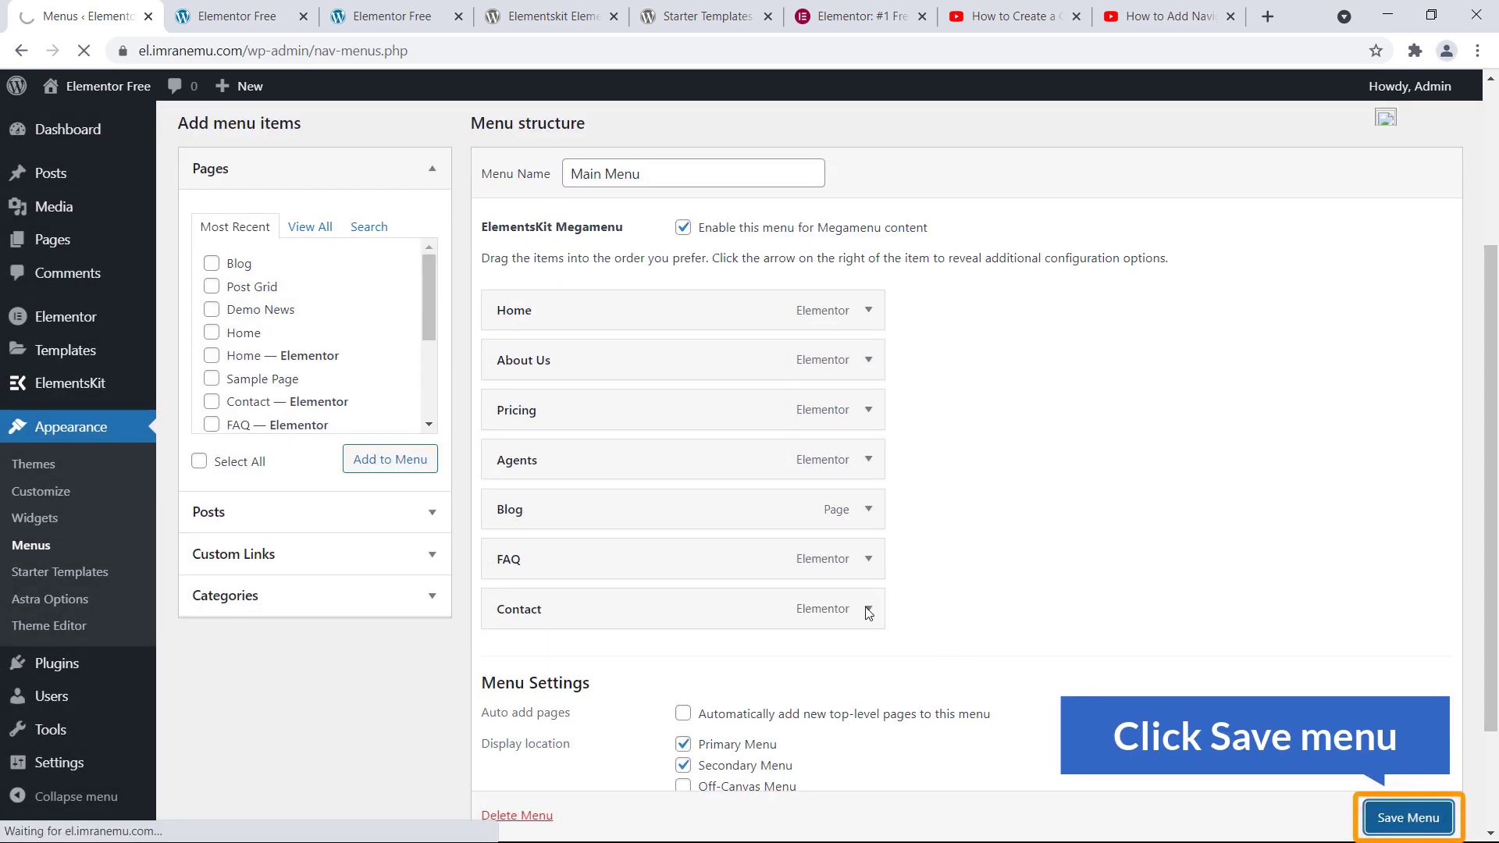
# - Enable the mega menu for the Pricing menu item and open its content in the Elementor editor
pyautogui.scroll(-2, 563, 478)
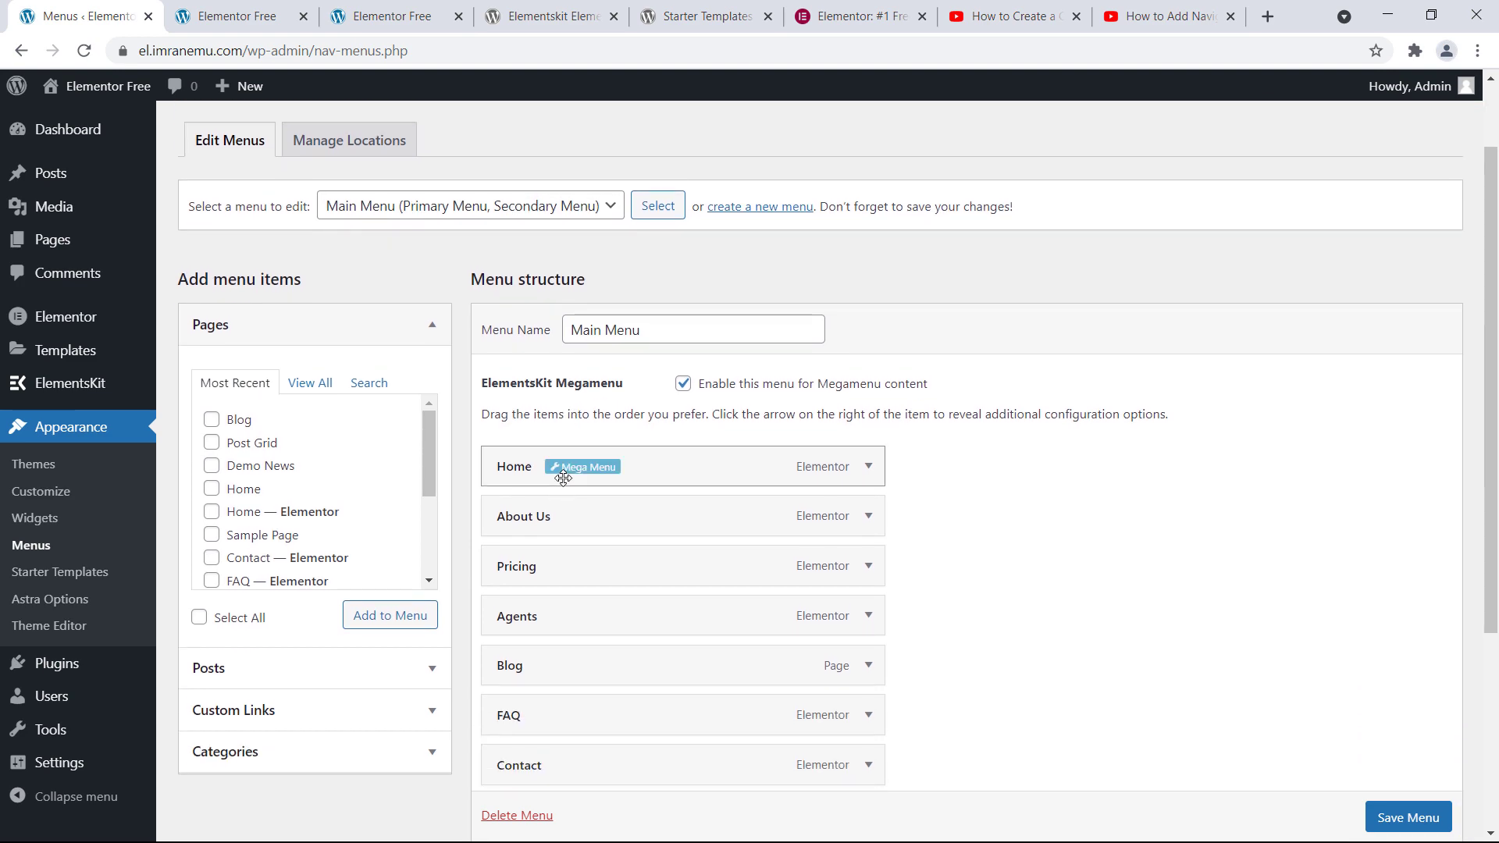
pyautogui.scroll(-3, 564, 499)
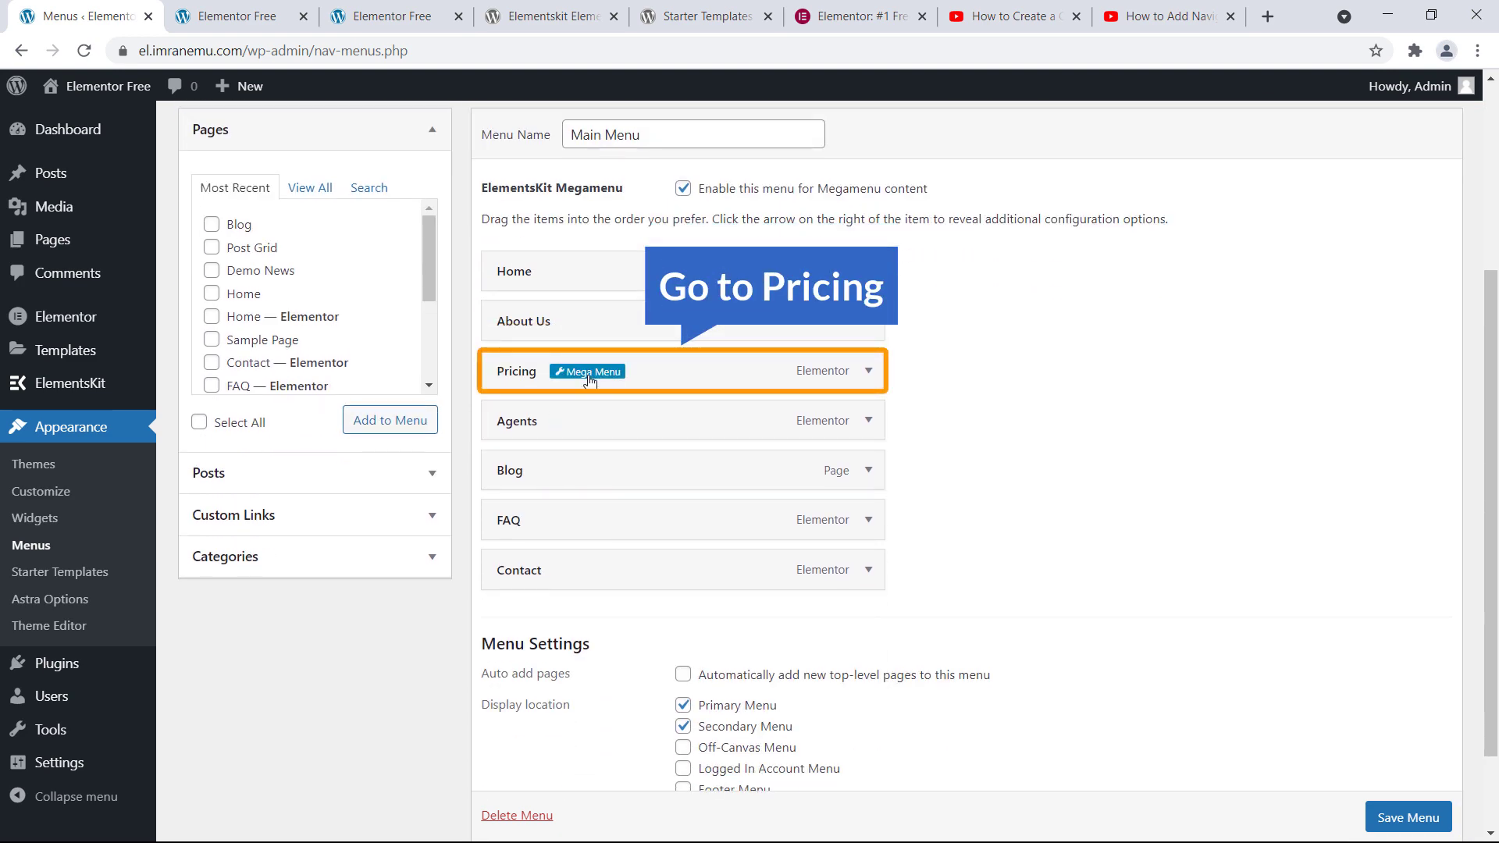
pyautogui.click(590, 374)
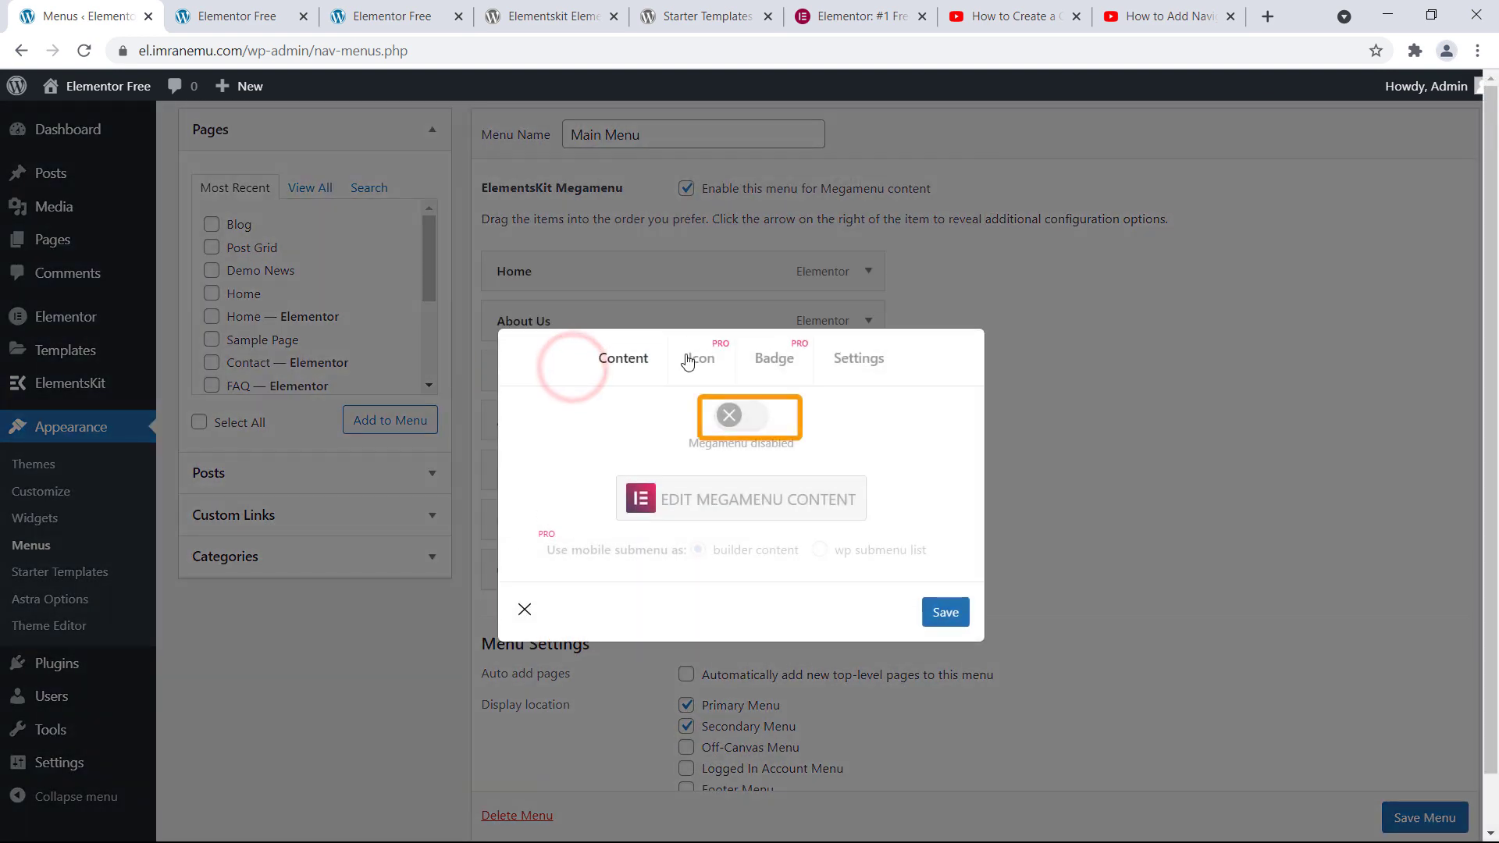
pyautogui.click(750, 420)
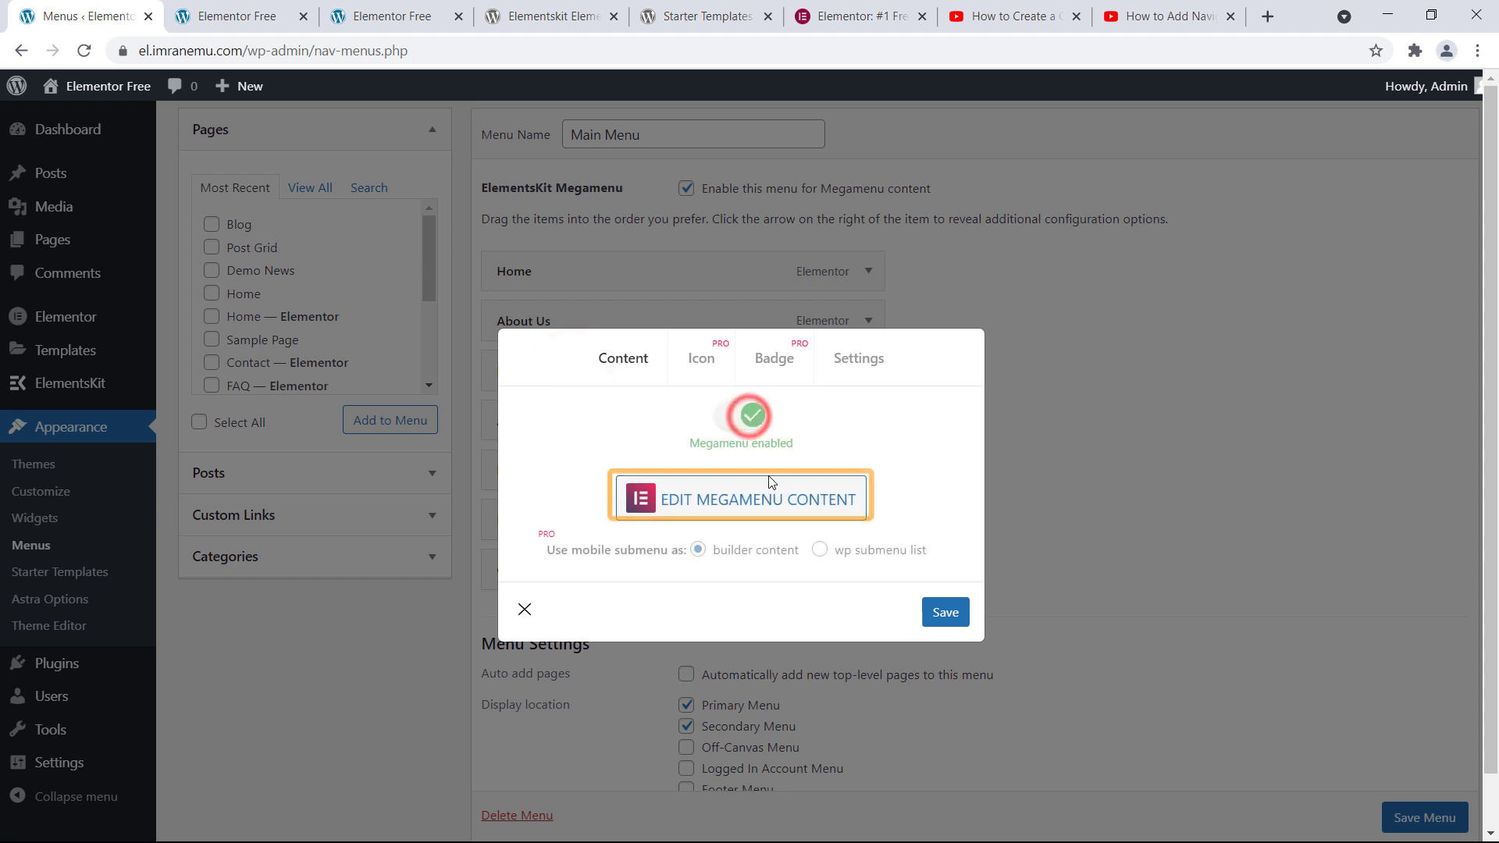
pyautogui.click(731, 501)
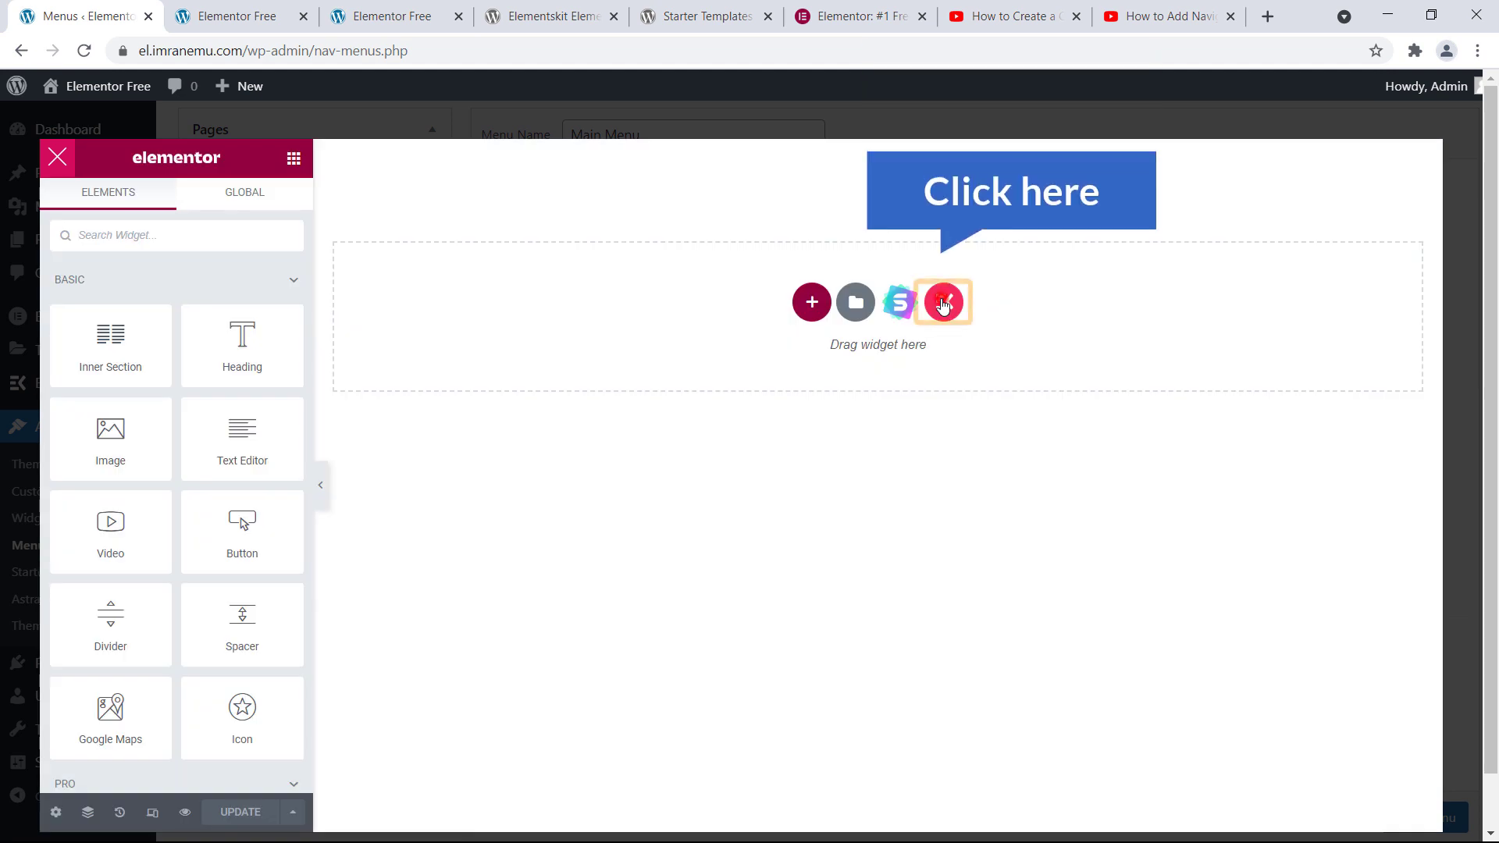
# - Insert the Choose Pricing Plan section from the ElementsKit library's Pricing sections, update the content and close the editor
pyautogui.click(943, 298)
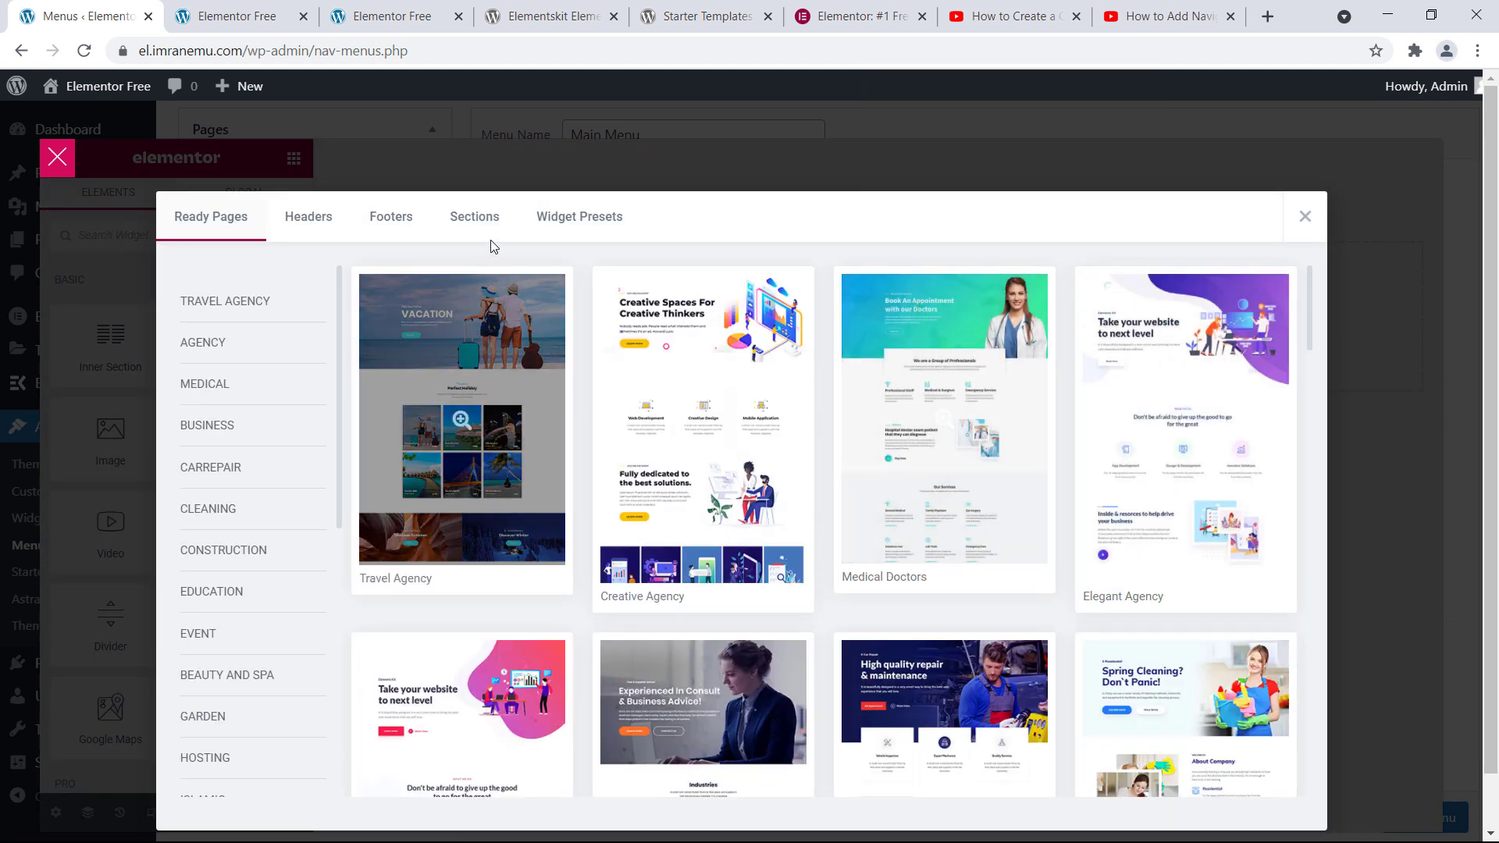
pyautogui.click(492, 225)
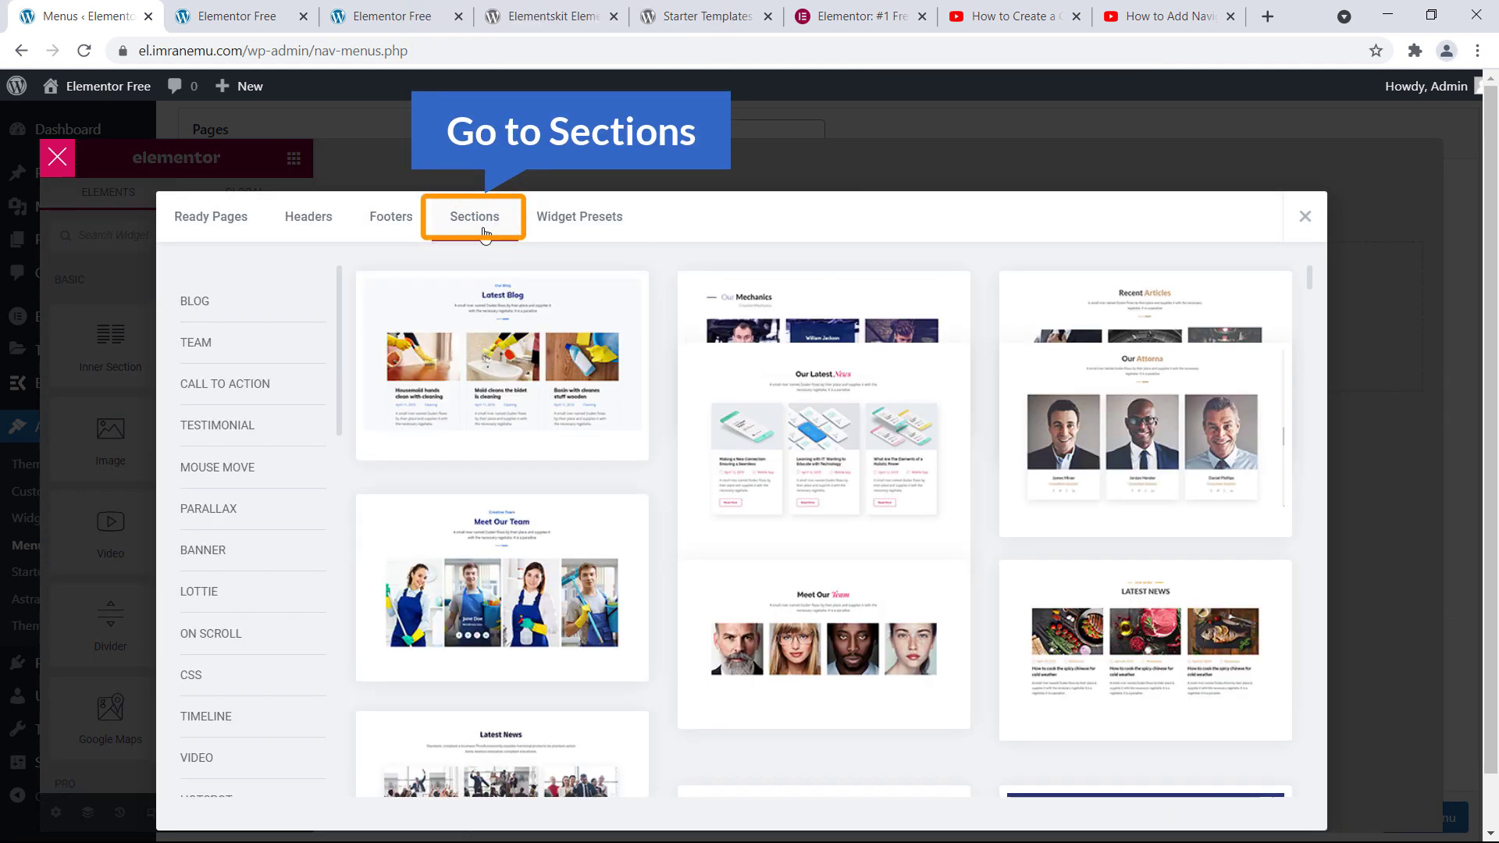
pyautogui.scroll(-10, 213, 598)
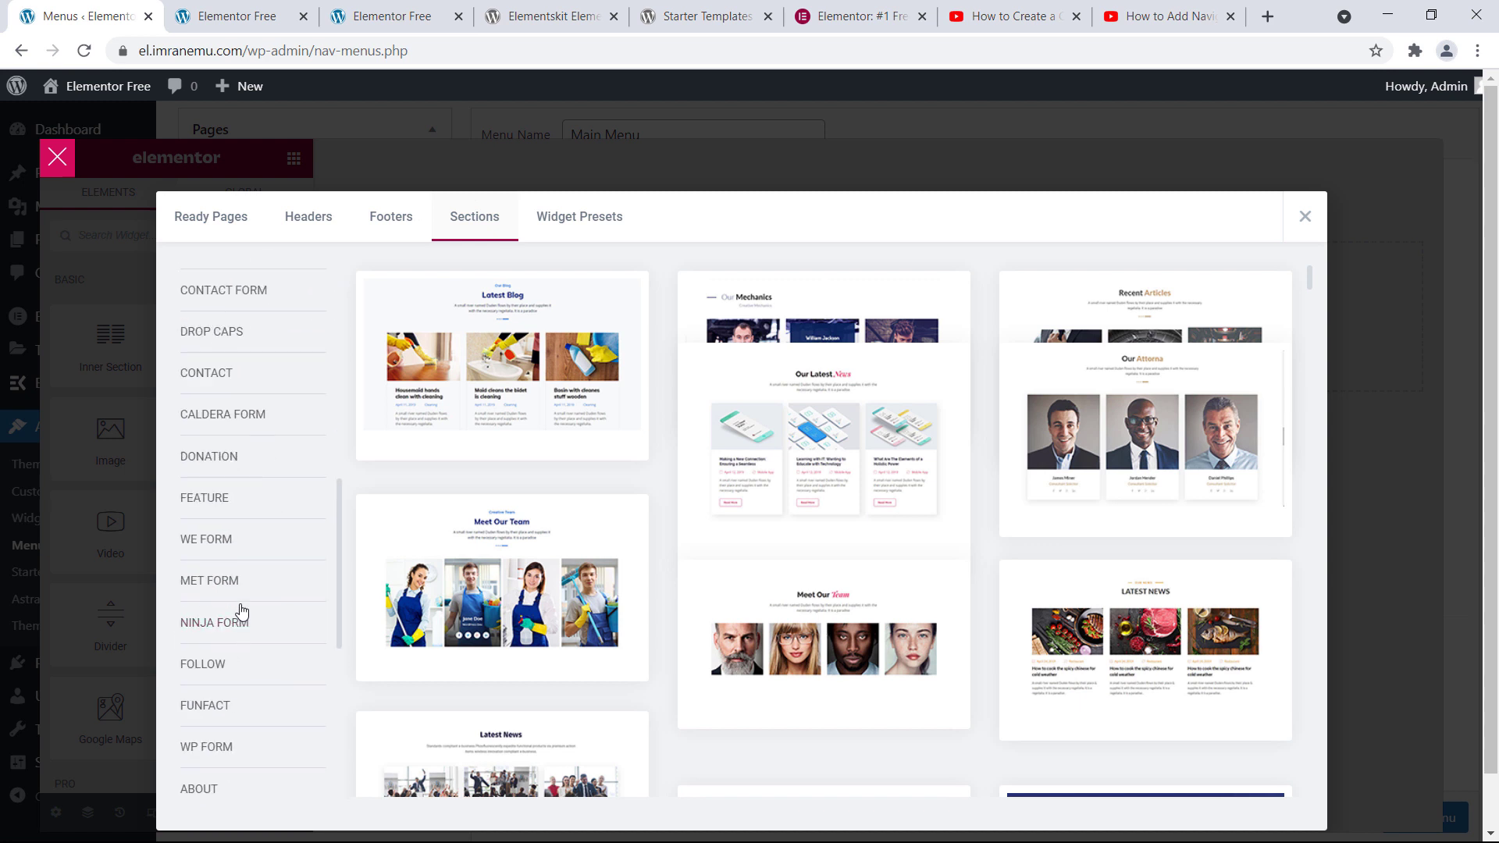
pyautogui.scroll(-3, 243, 617)
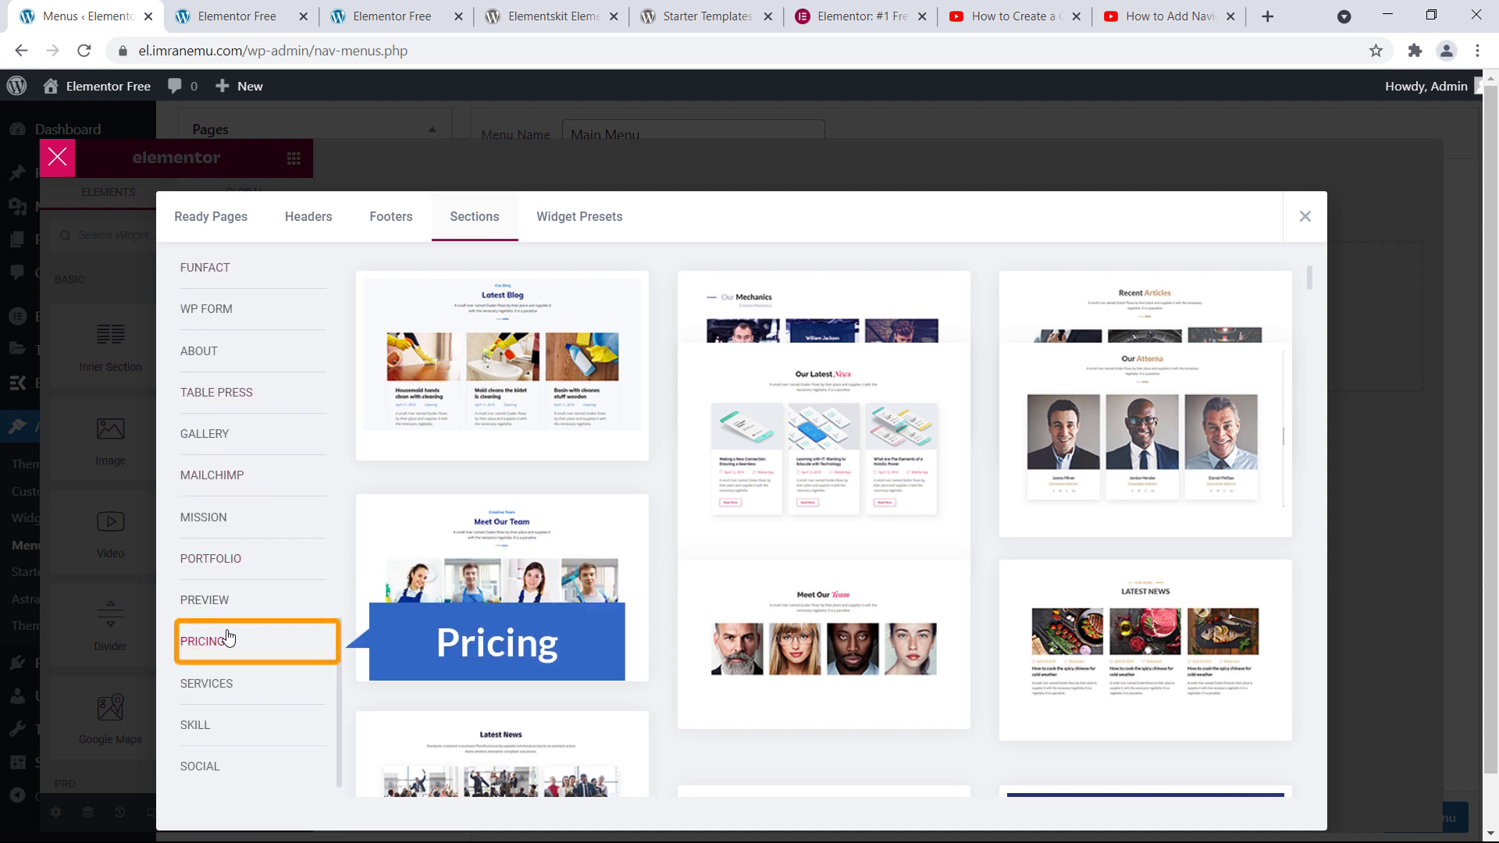
pyautogui.click(207, 643)
pyautogui.moveTo(469, 410)
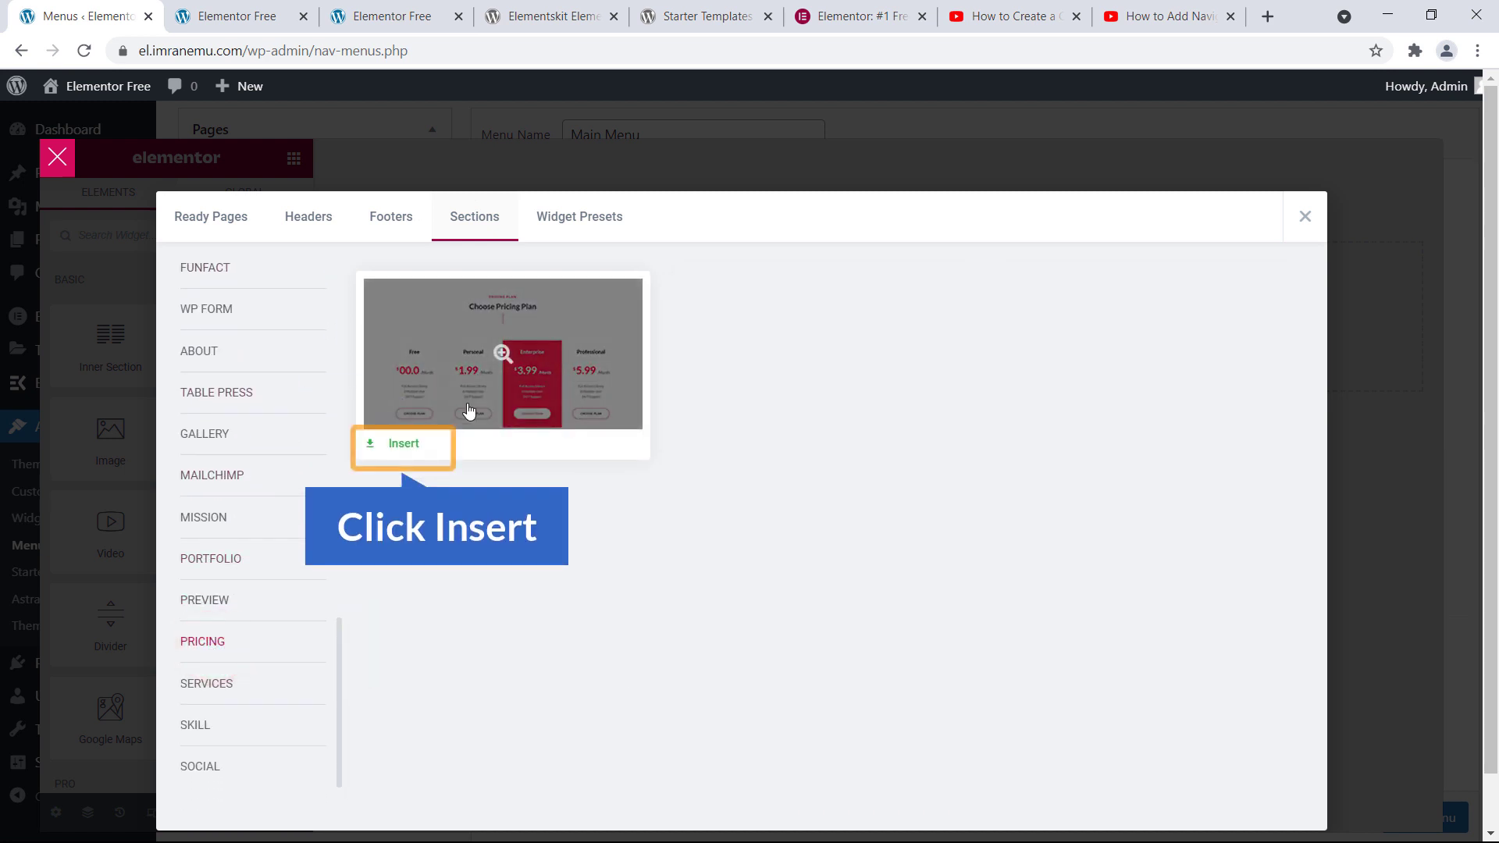
pyautogui.click(406, 447)
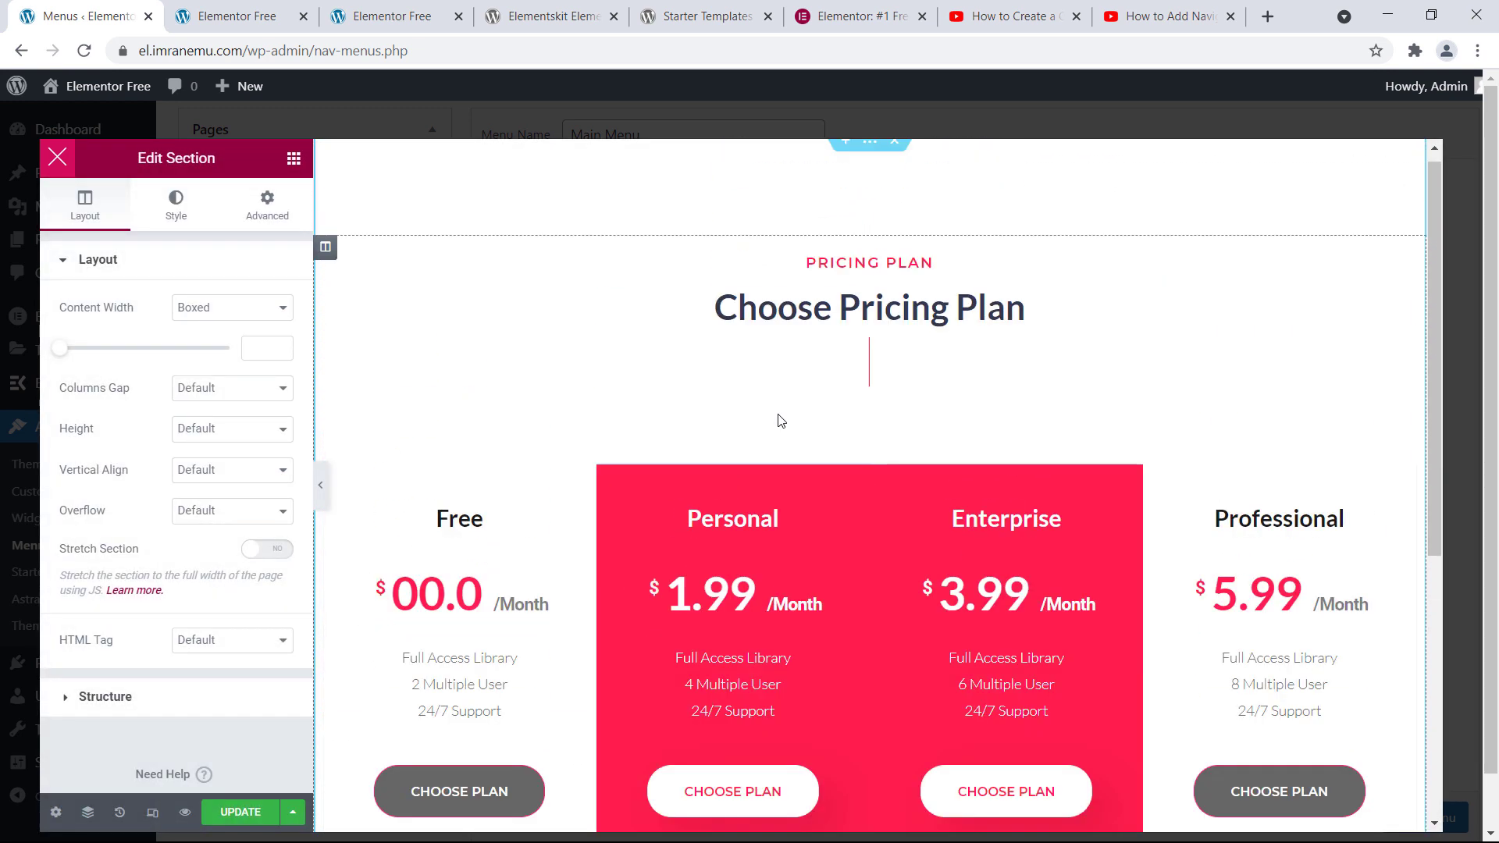
pyautogui.click(239, 814)
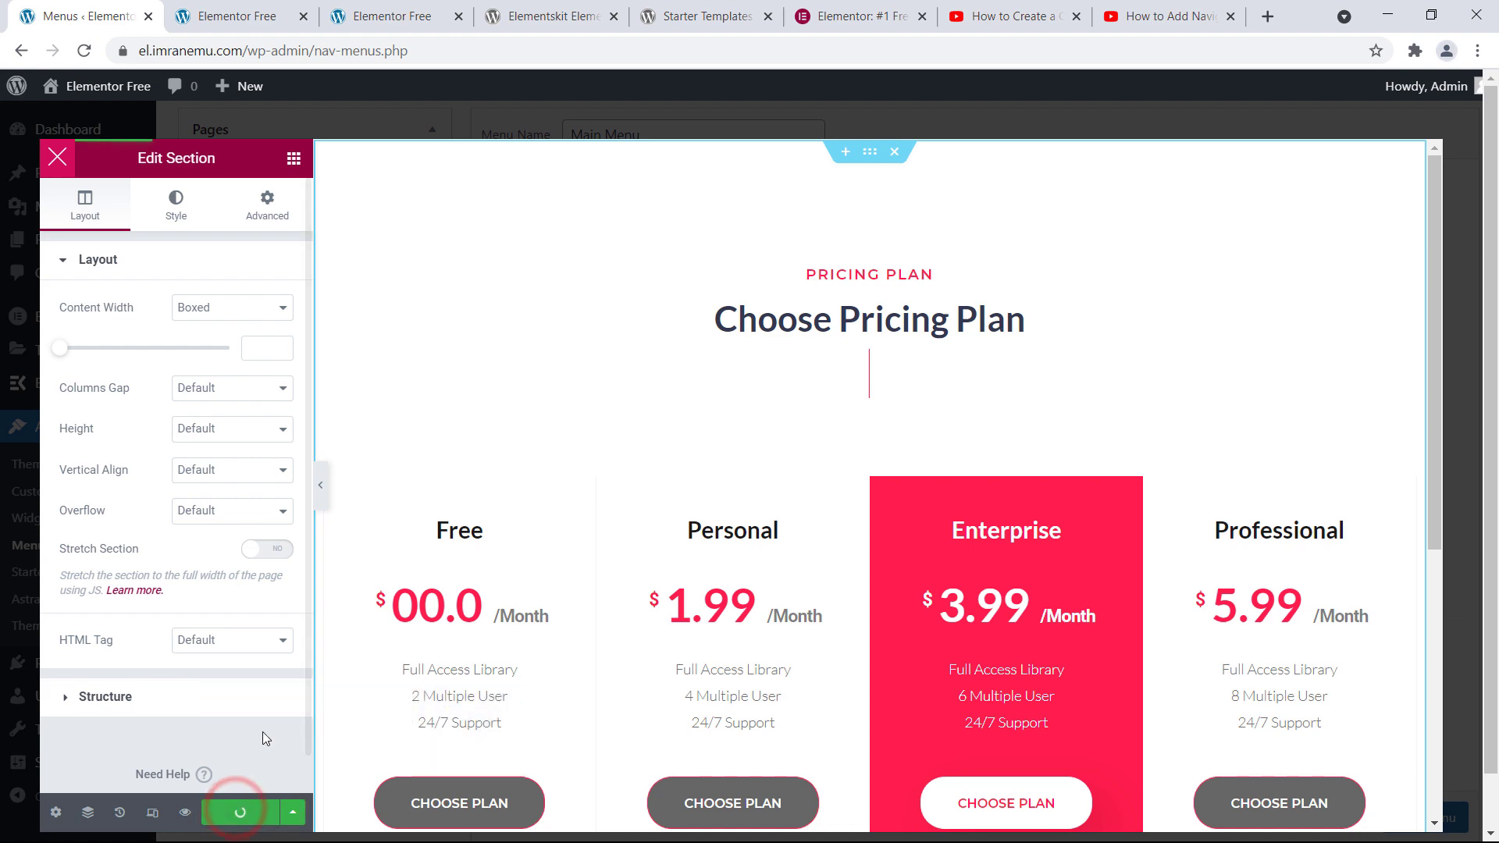
pyautogui.click(60, 159)
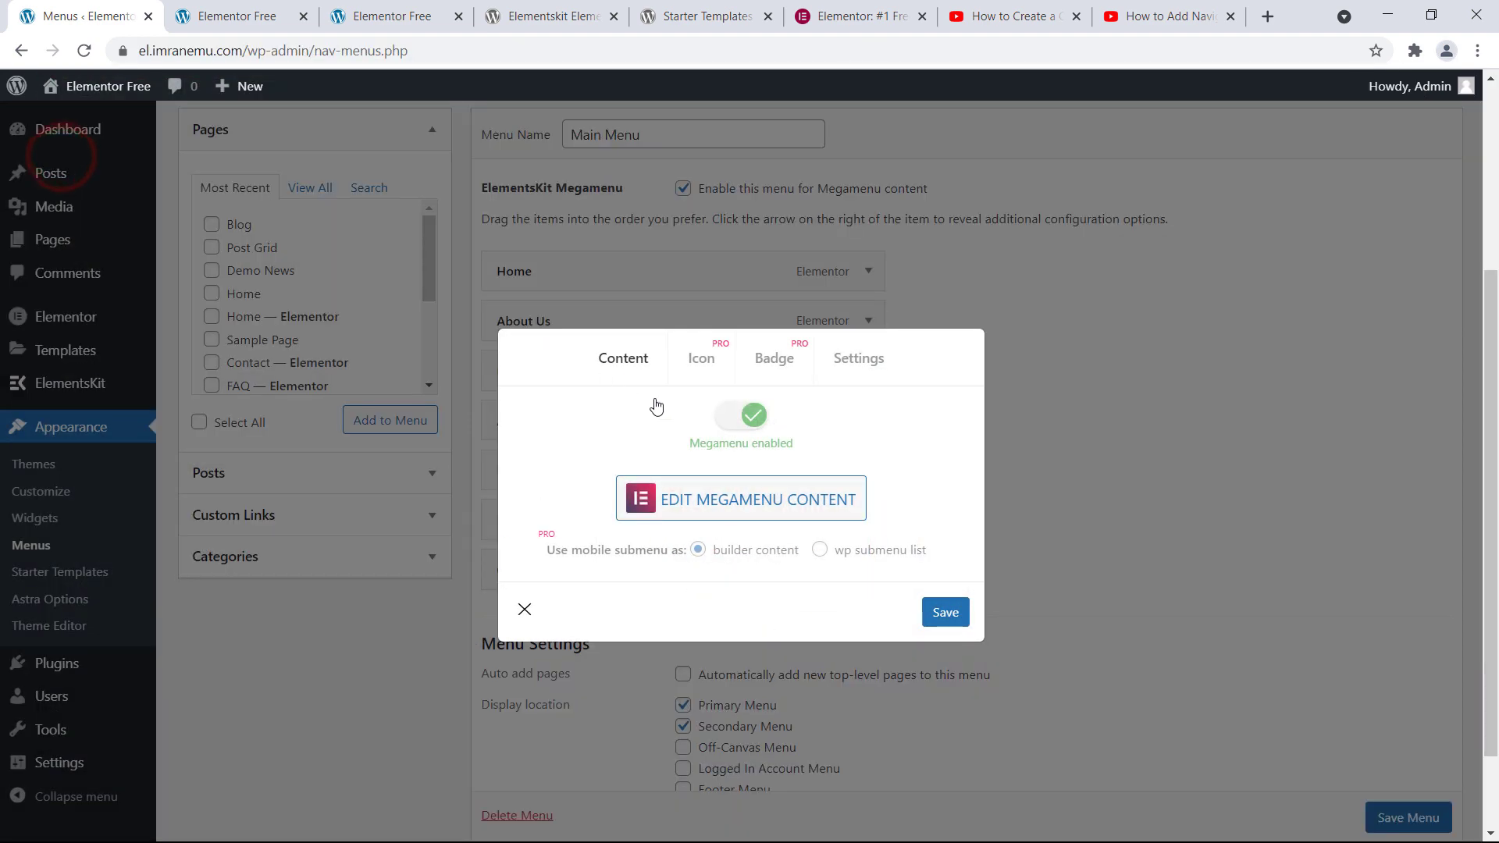
# - Save the Pricing mega menu settings with Full Width and Default position, and save Main Menu
pyautogui.click(869, 356)
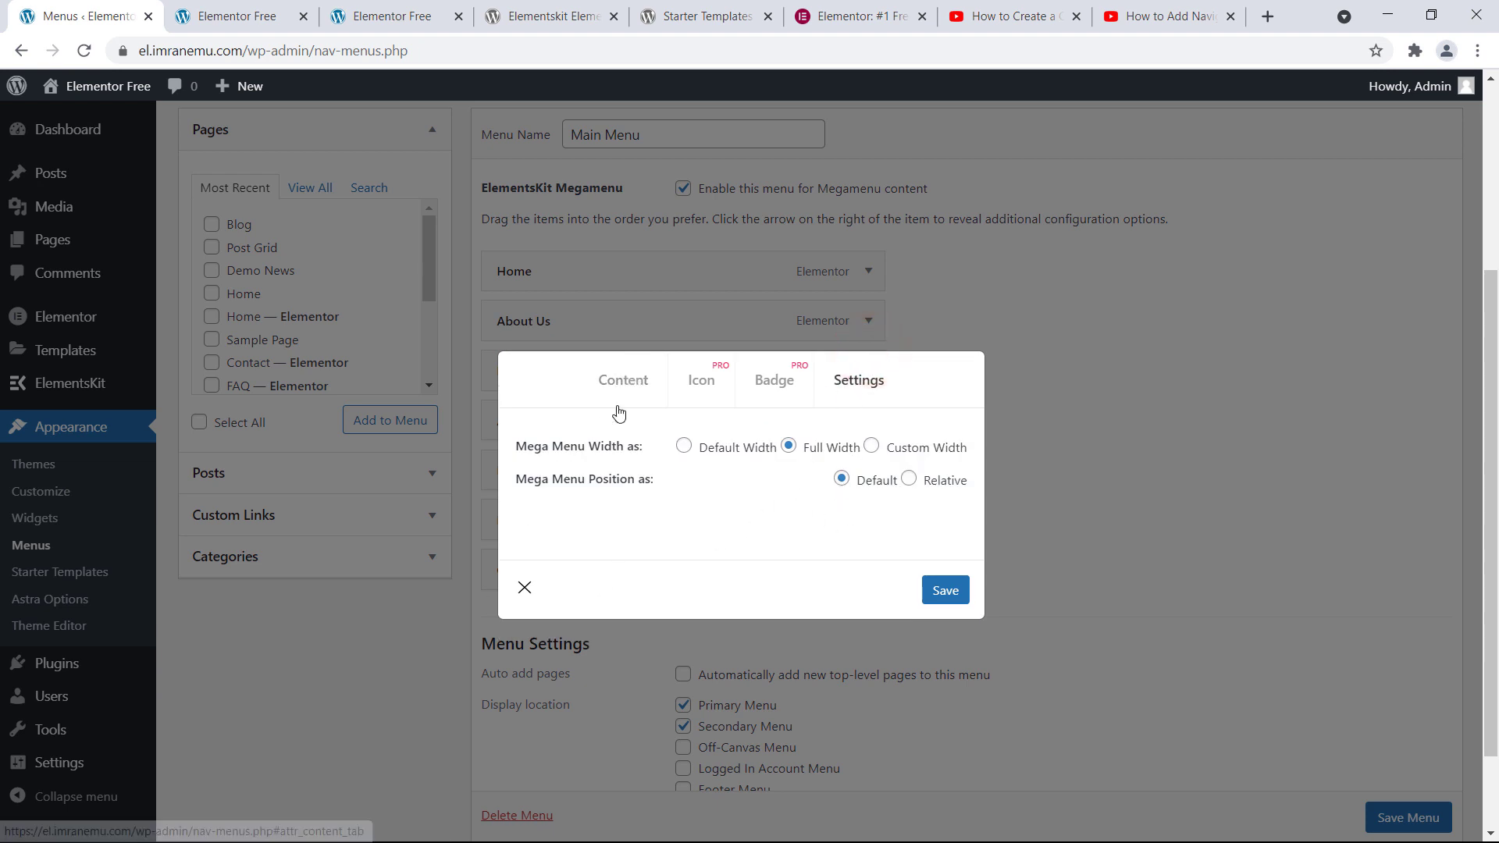
pyautogui.click(629, 378)
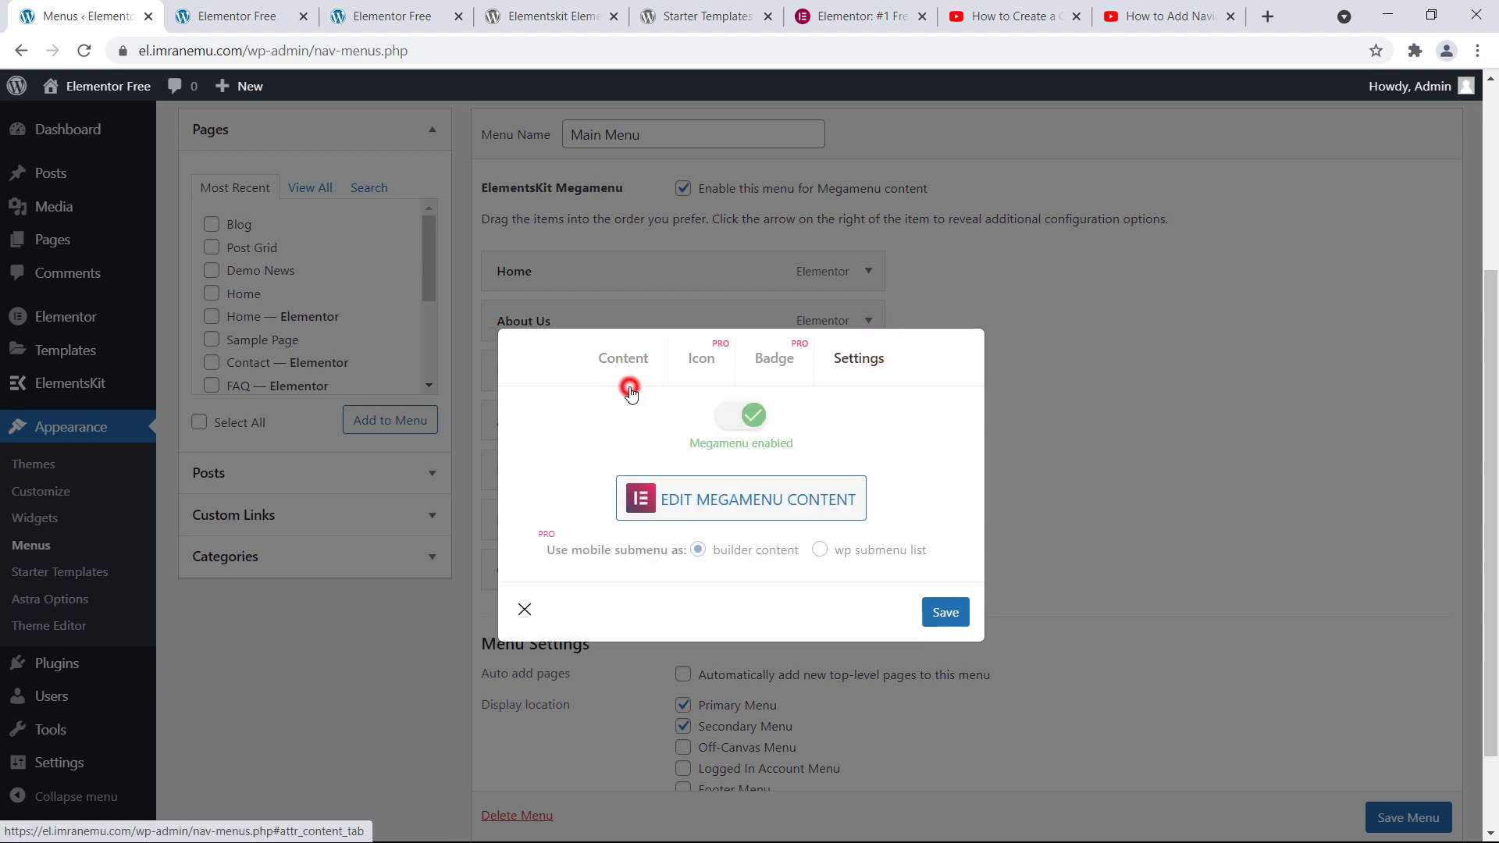
pyautogui.click(948, 615)
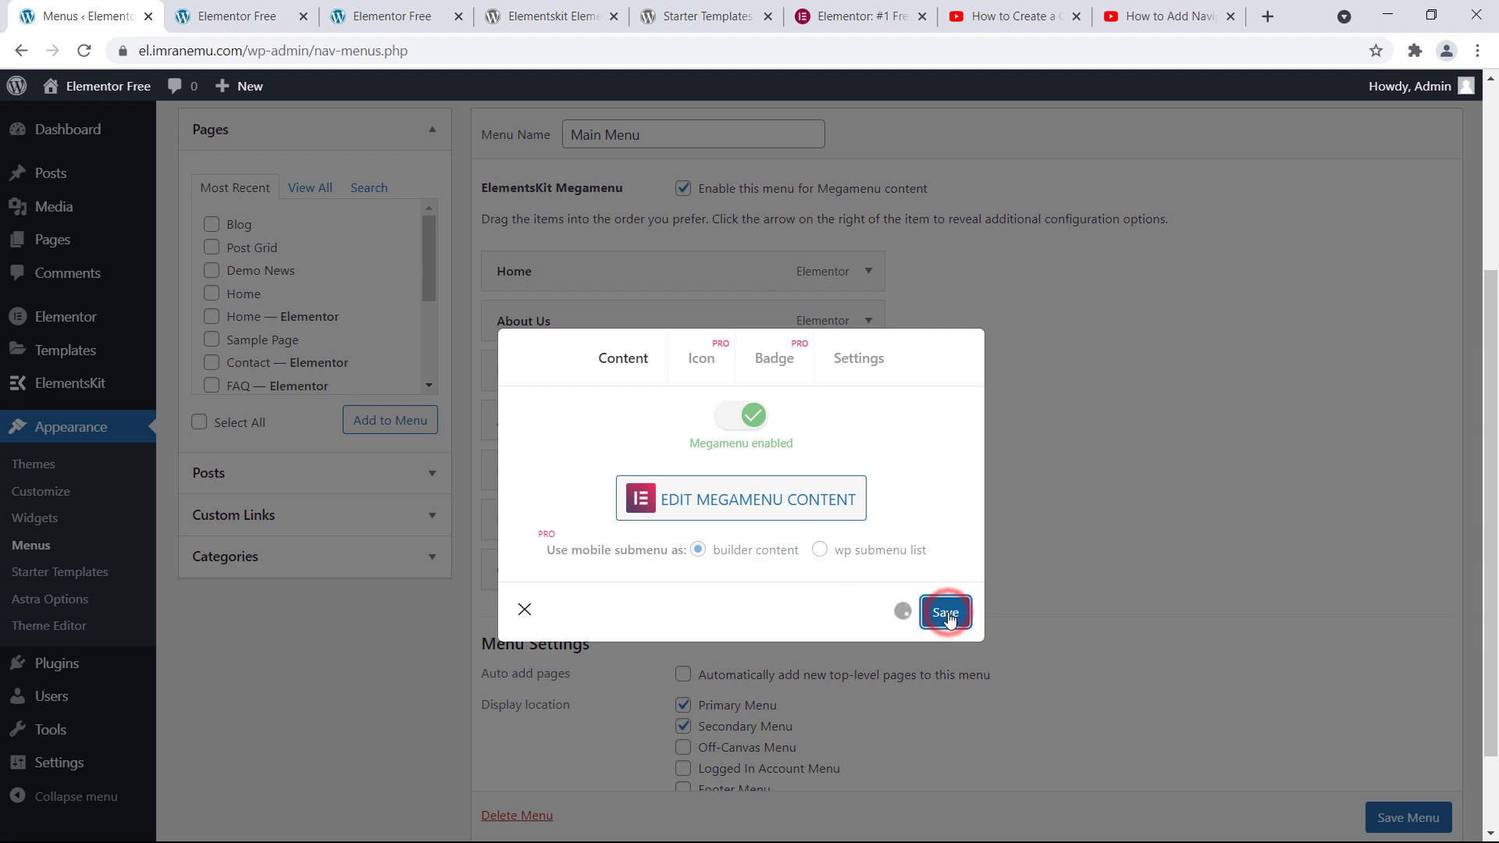
pyautogui.click(525, 608)
pyautogui.scroll(-1, 1400, 812)
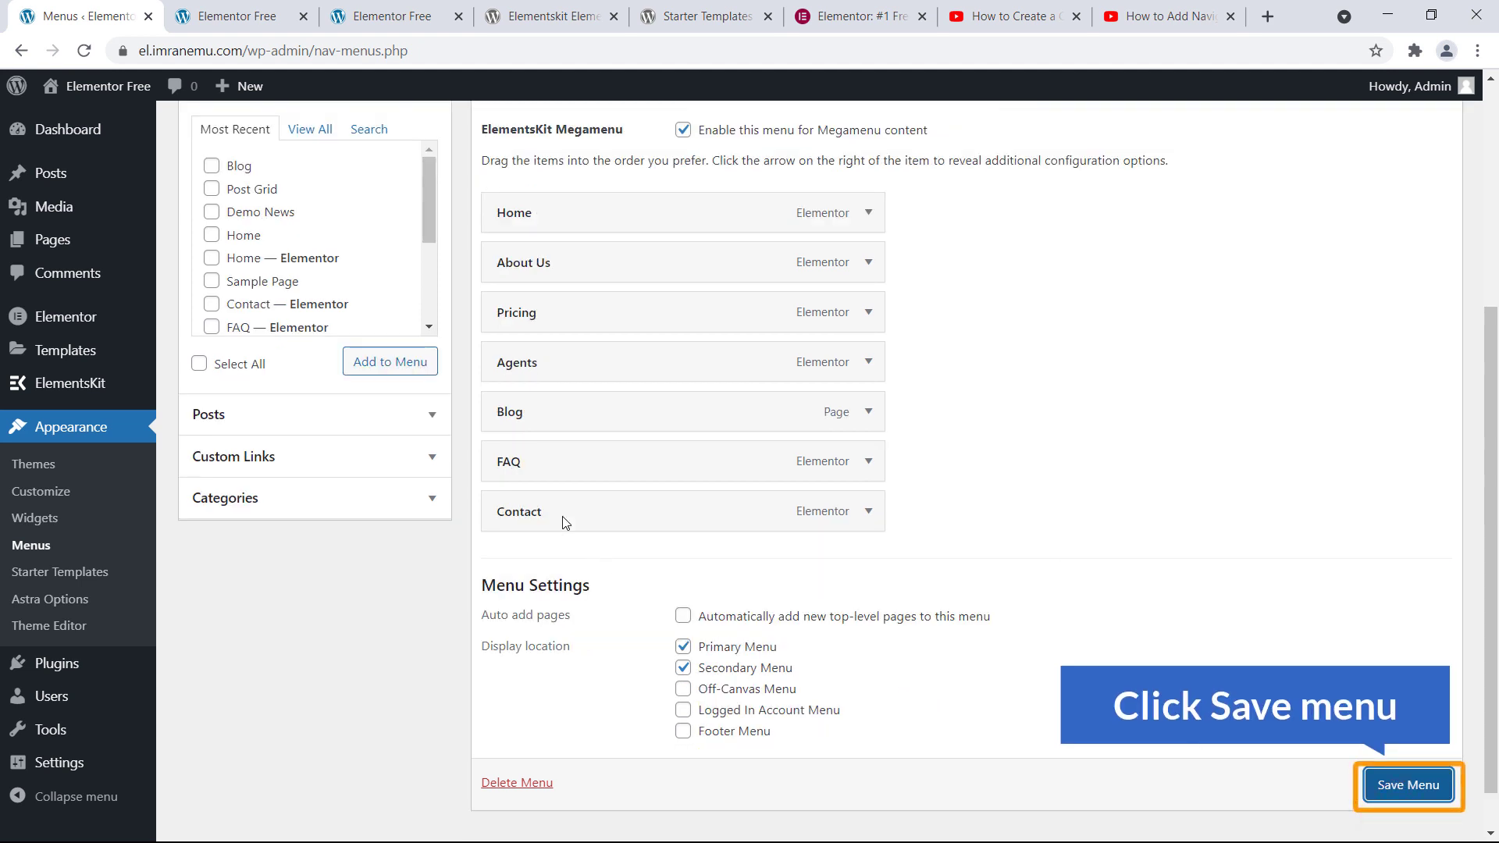
# - Reload the website's home page and check how the About Us and Pricing mega menus display
pyautogui.click(258, 17)
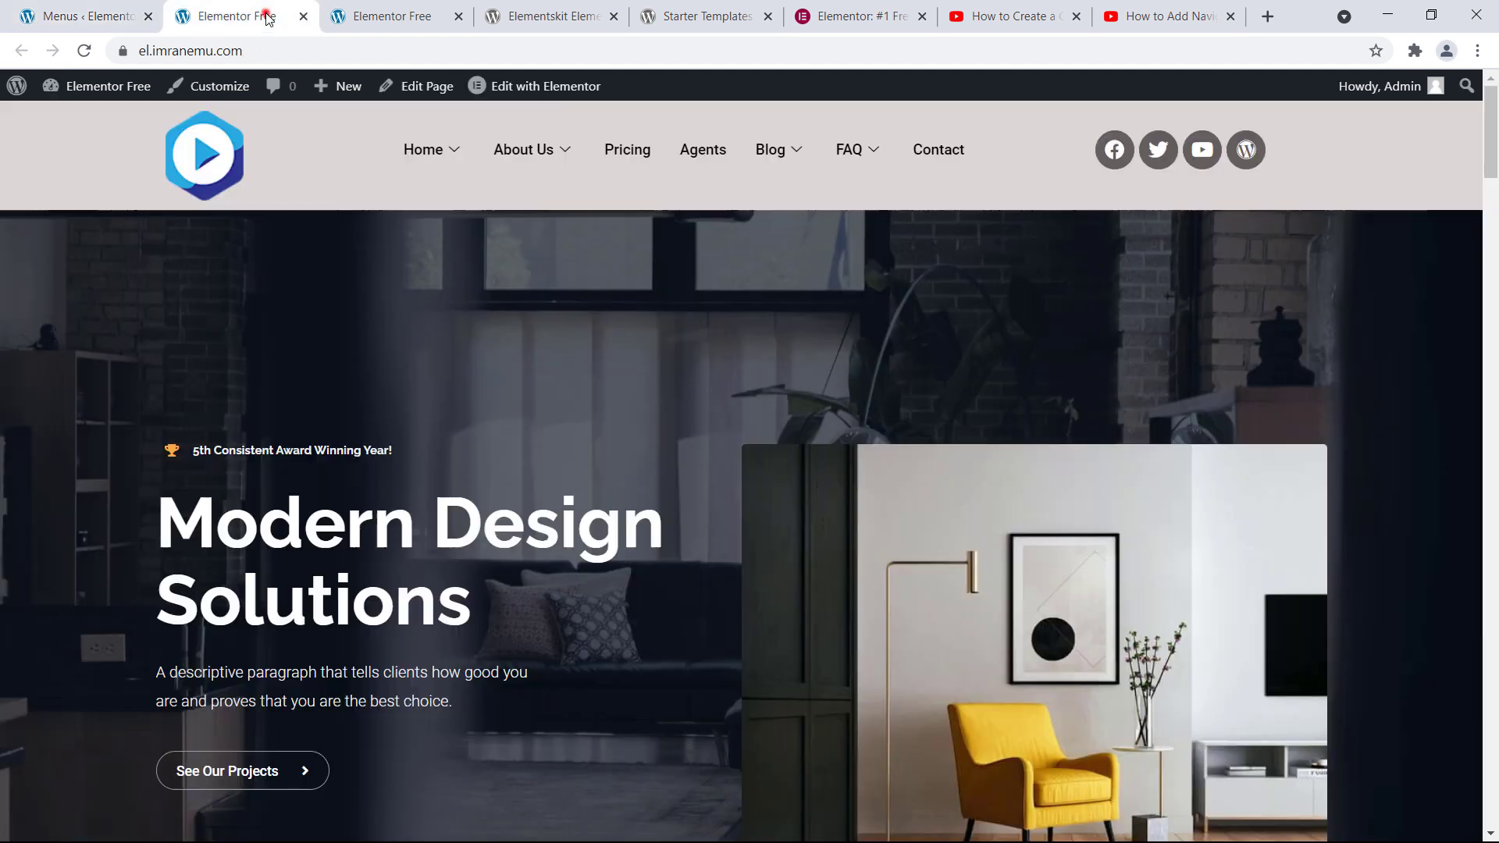
pyautogui.click(83, 51)
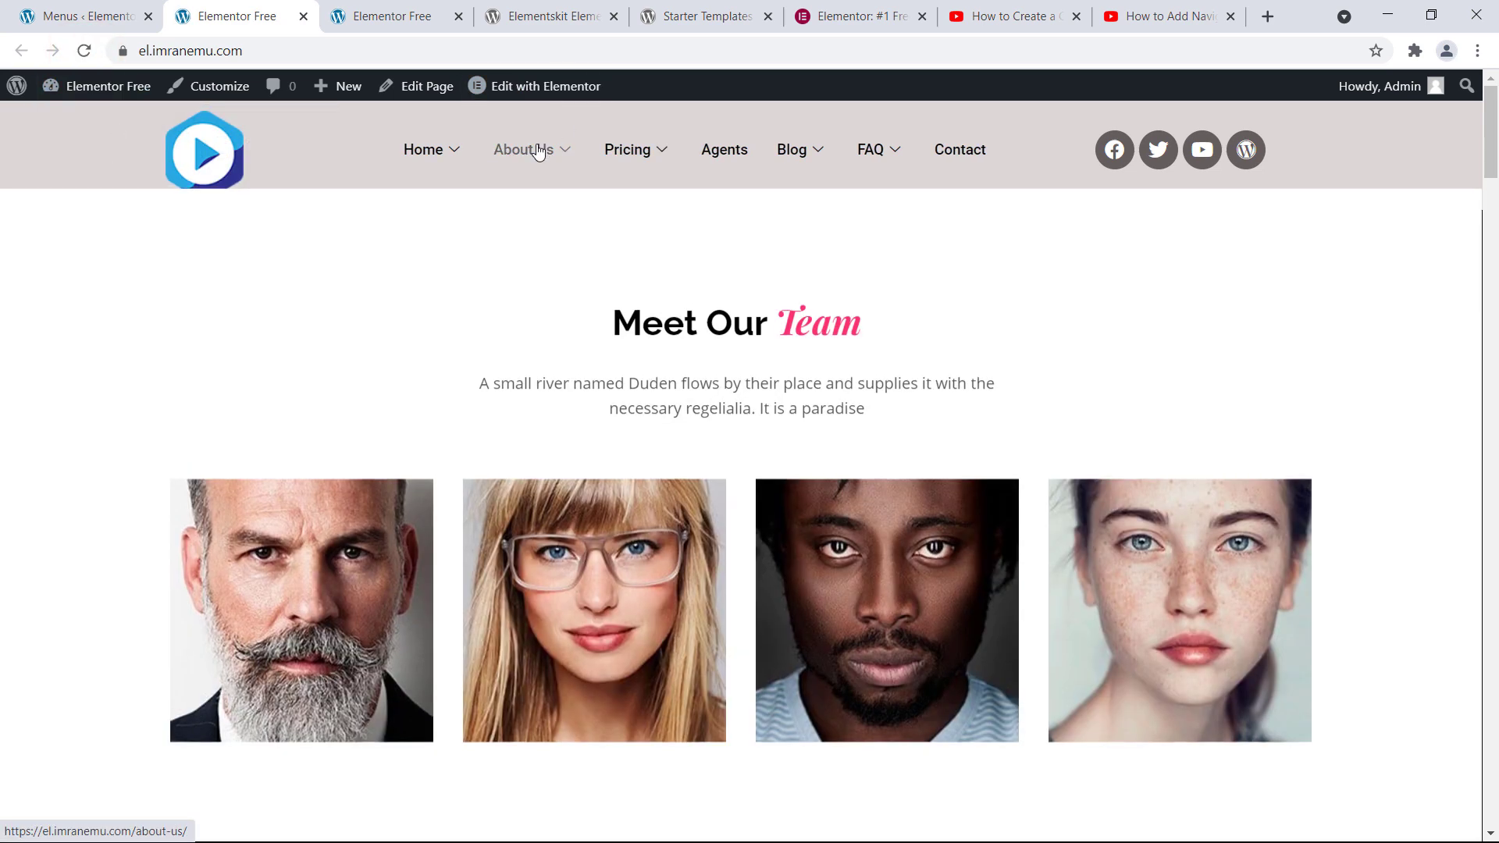
pyautogui.moveTo(657, 146)
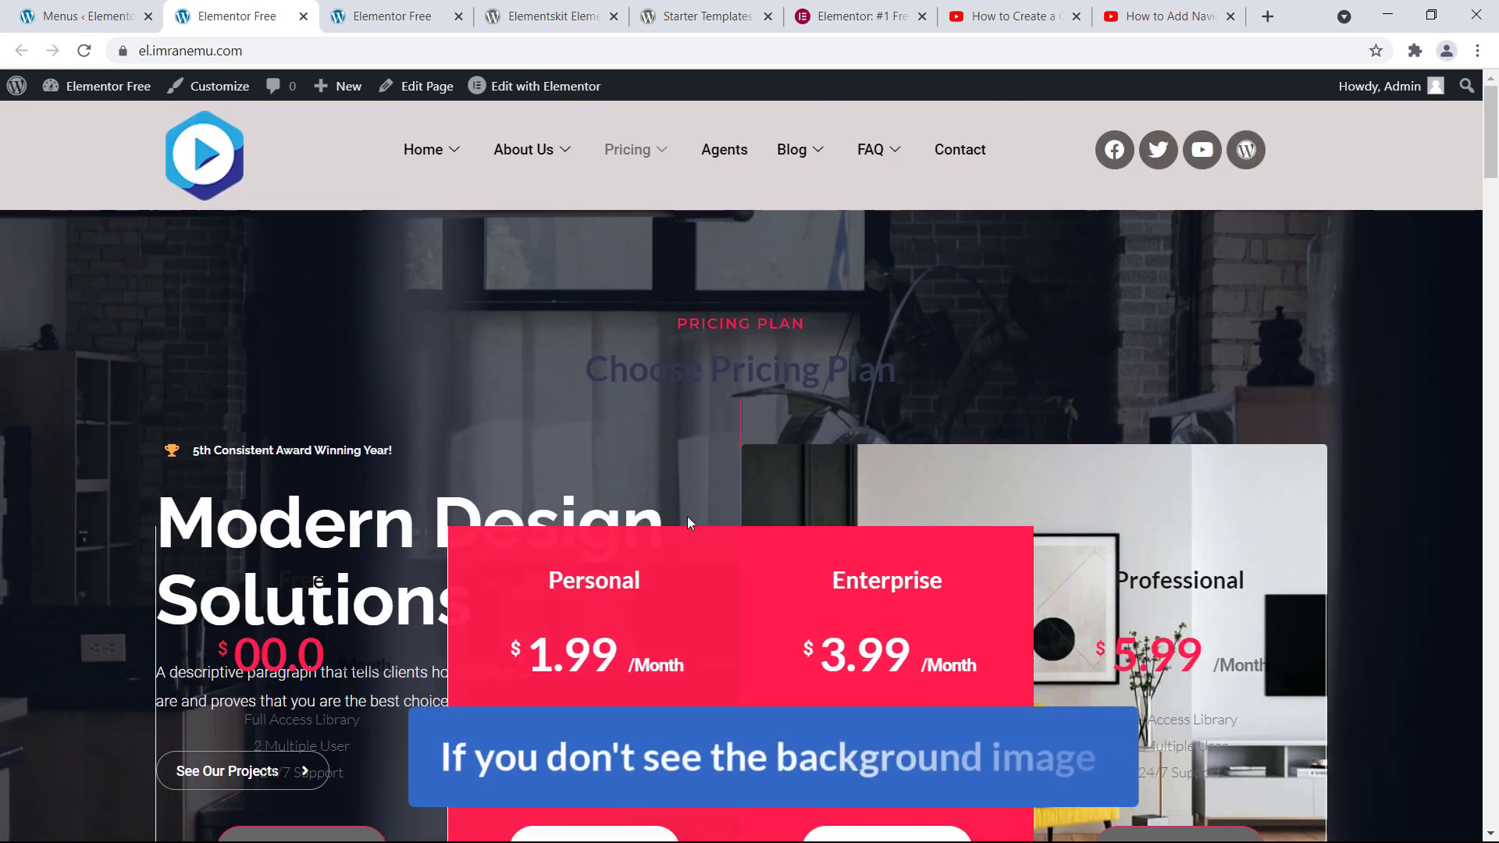
pyautogui.scroll(-2, 529, 467)
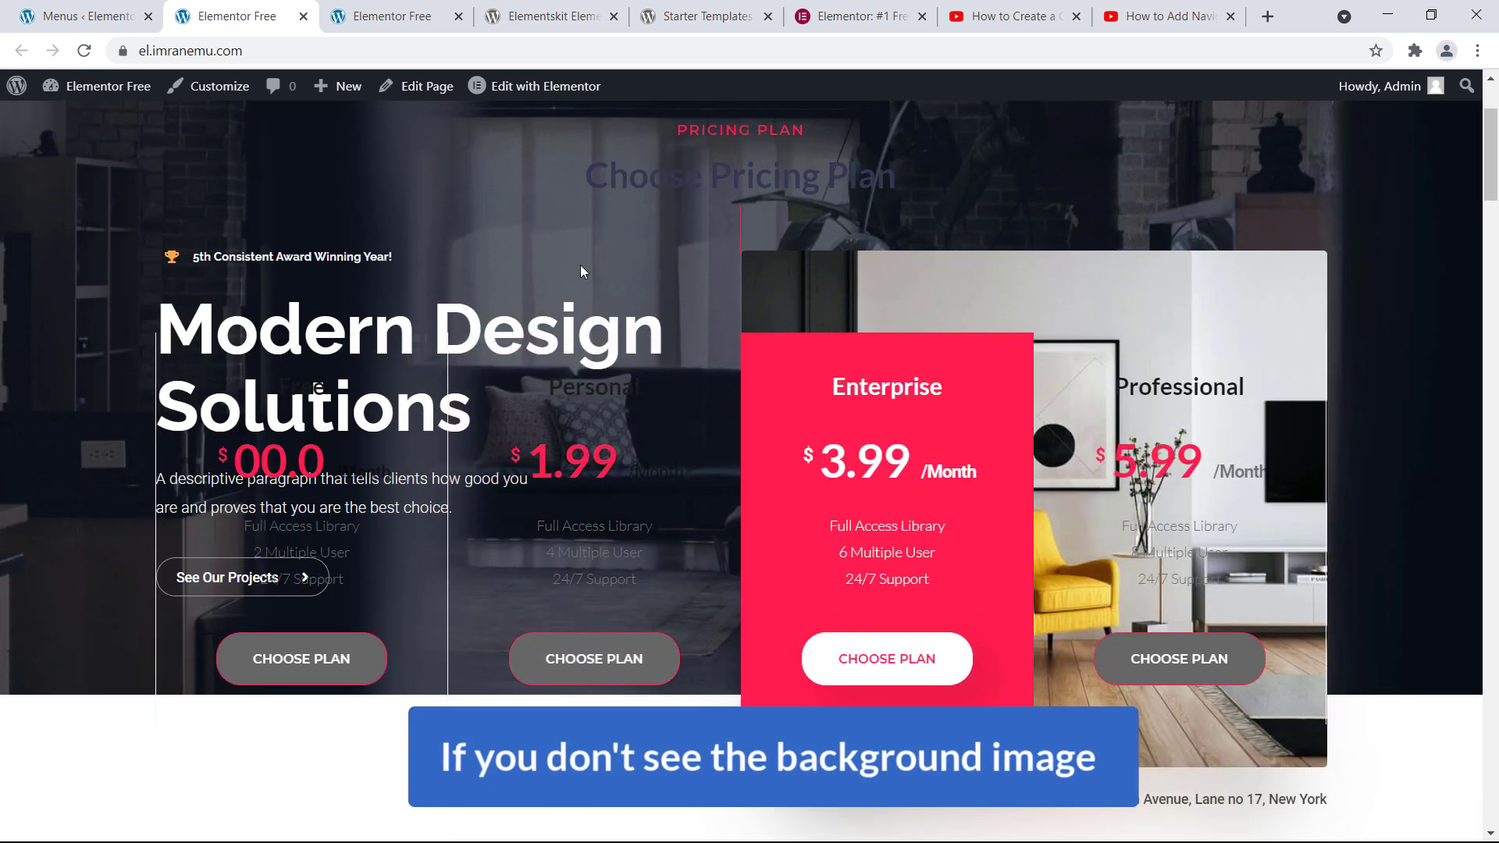
pyautogui.scroll(2, 583, 263)
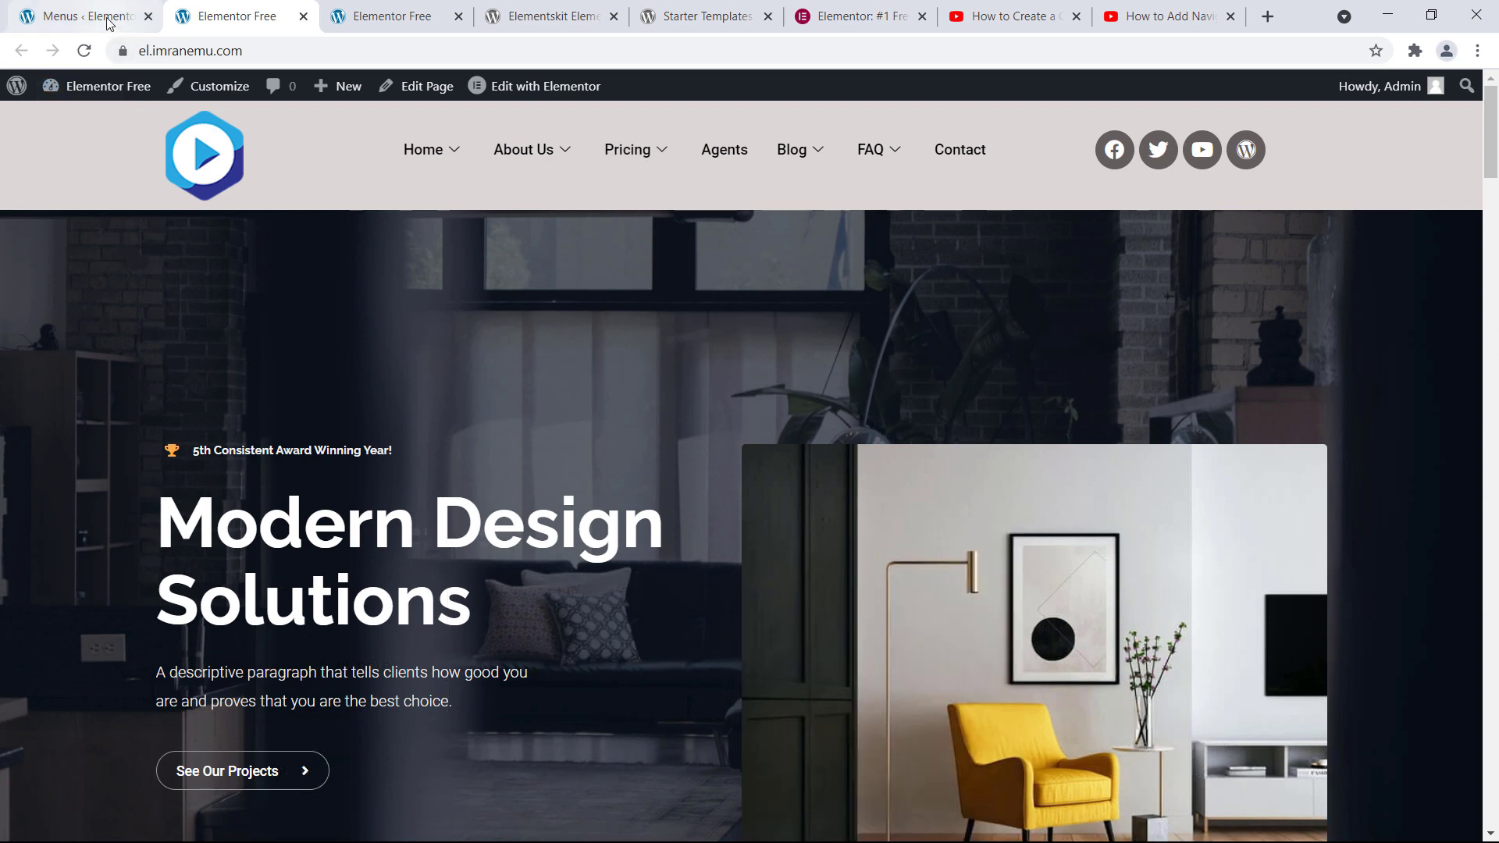
# - Return to the Main Menu structure and reopen the Pricing mega menu content in the Elementor editor
pyautogui.click(108, 22)
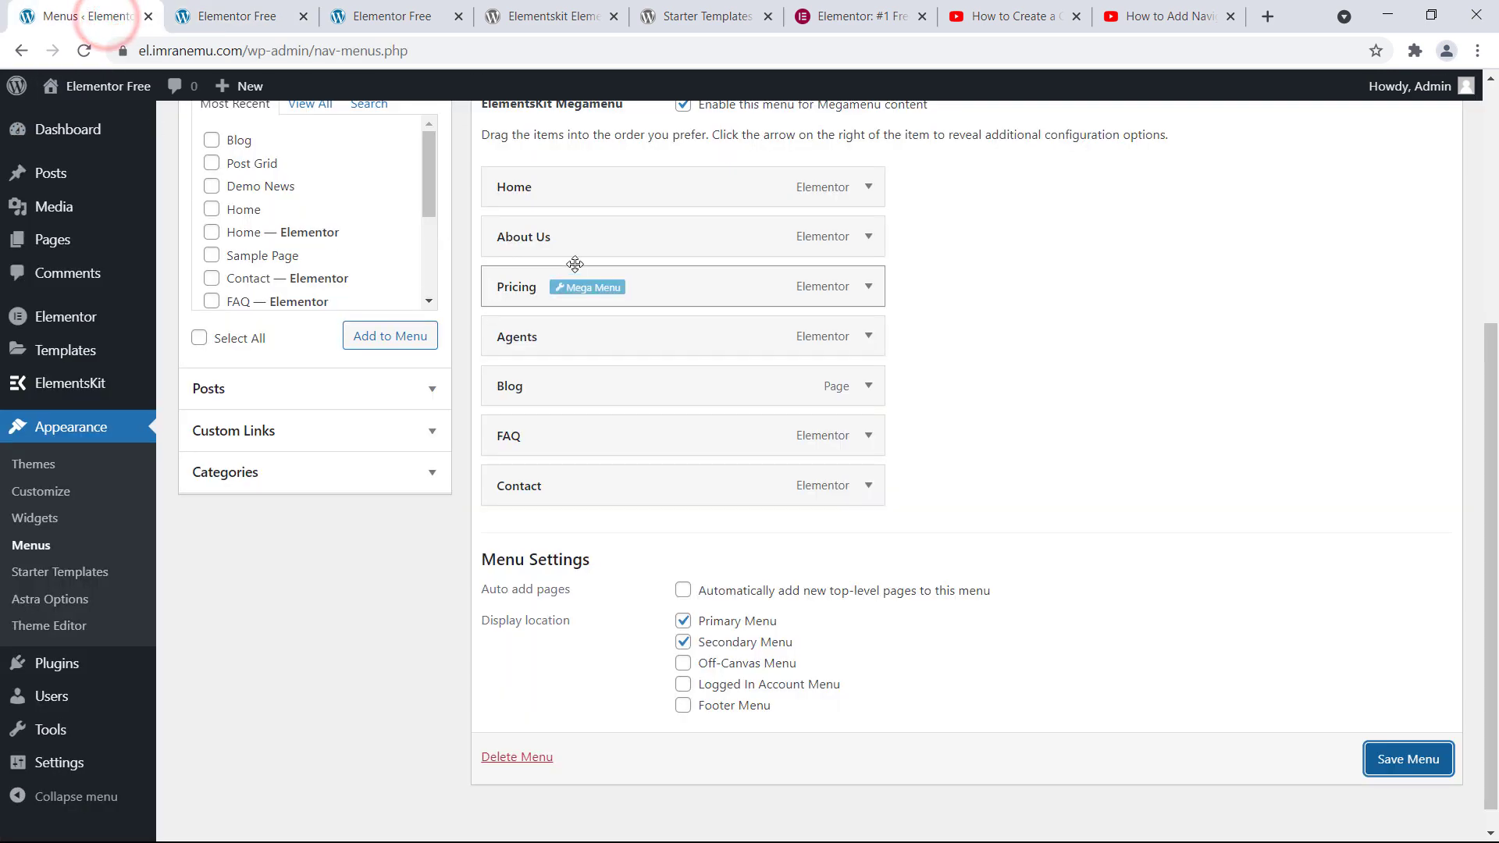
pyautogui.click(594, 289)
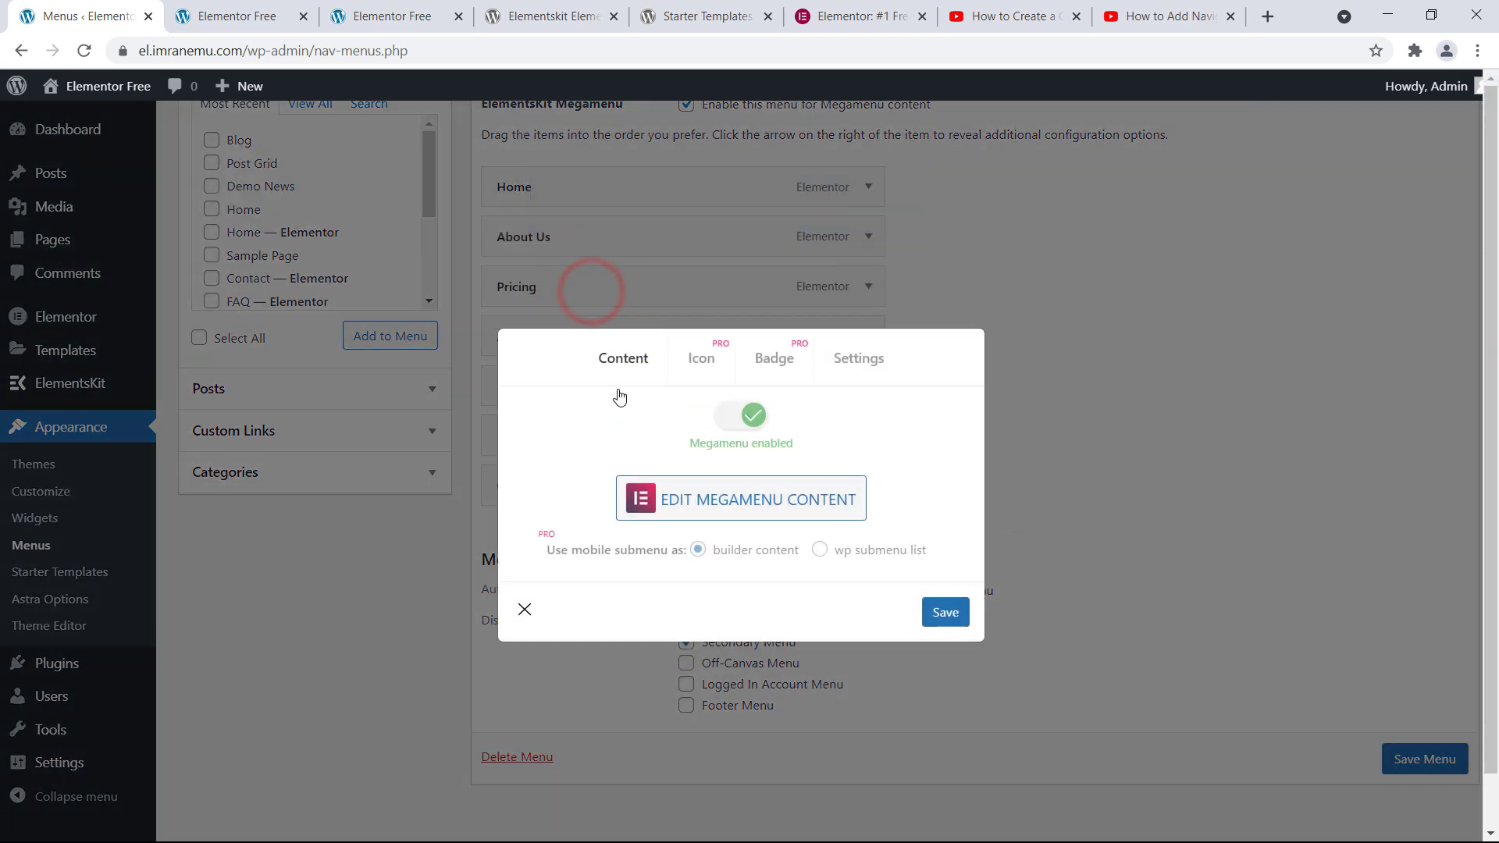
pyautogui.click(734, 502)
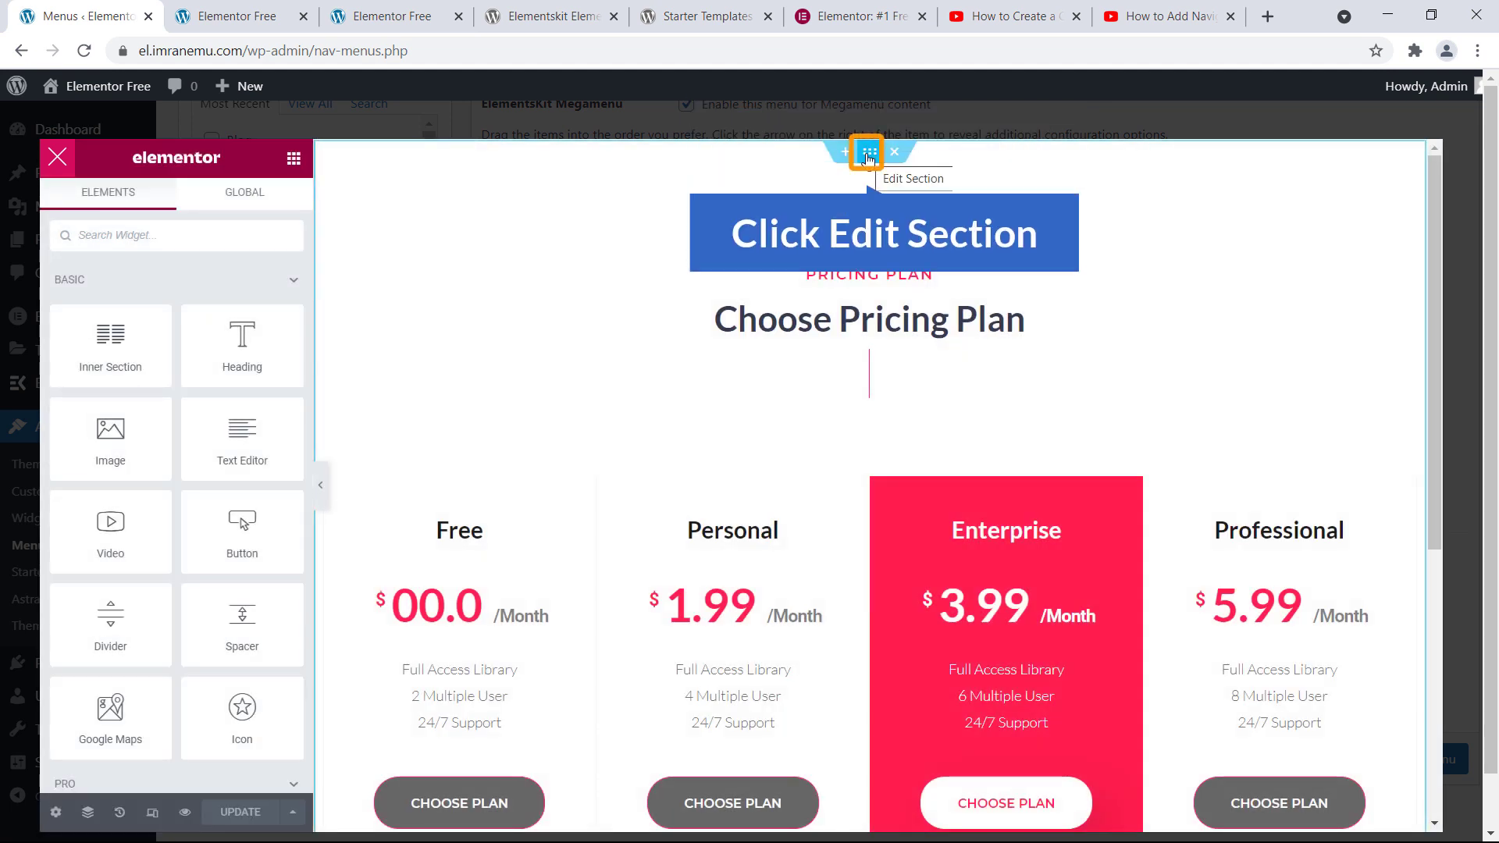
# - Give the Choose Pricing Plan section a Classic background with the color #fff and update the content
pyautogui.click(870, 157)
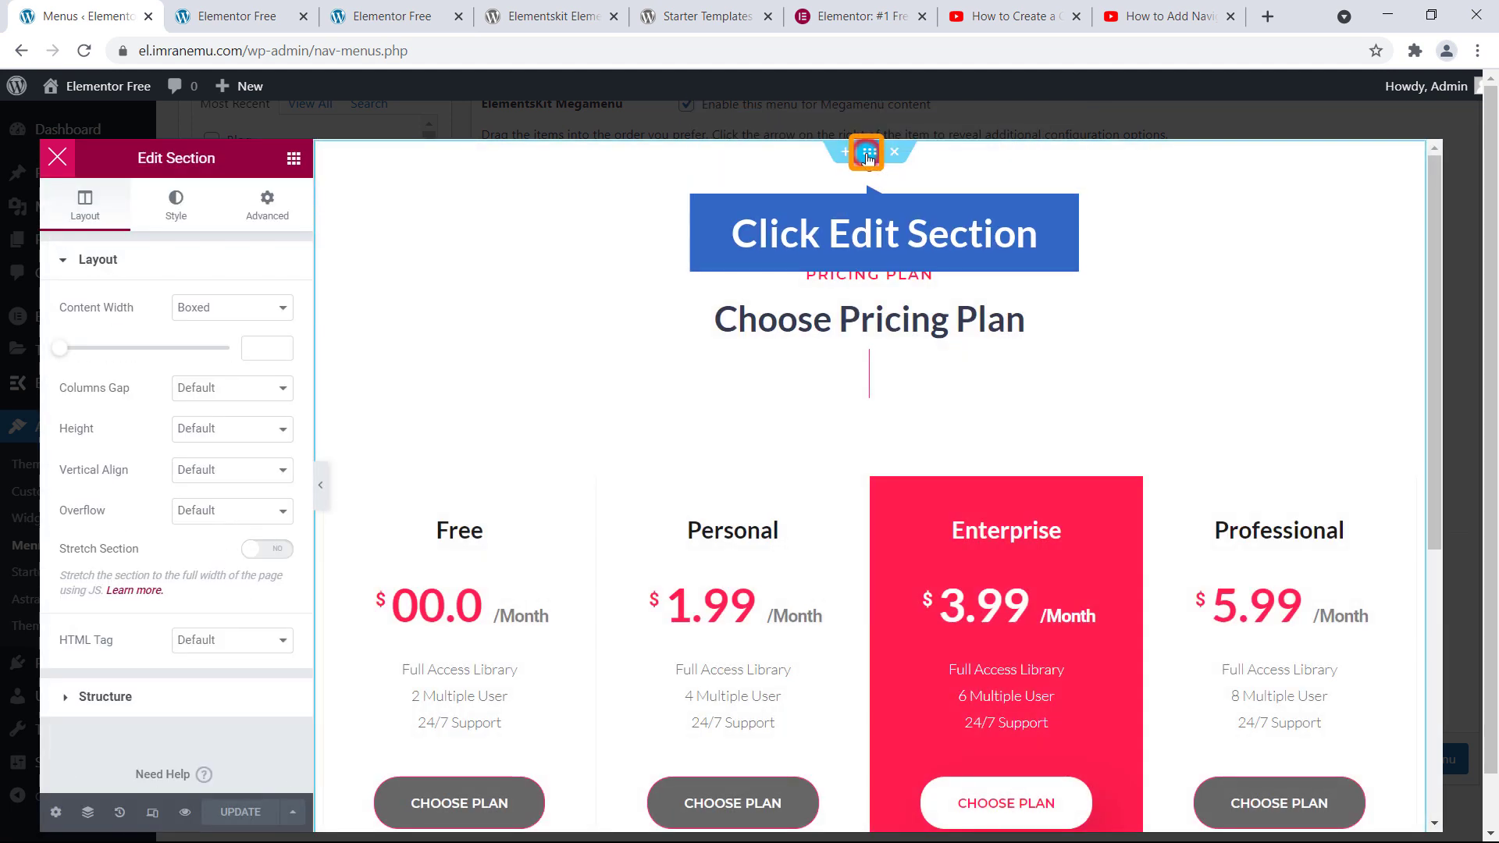
pyautogui.click(173, 221)
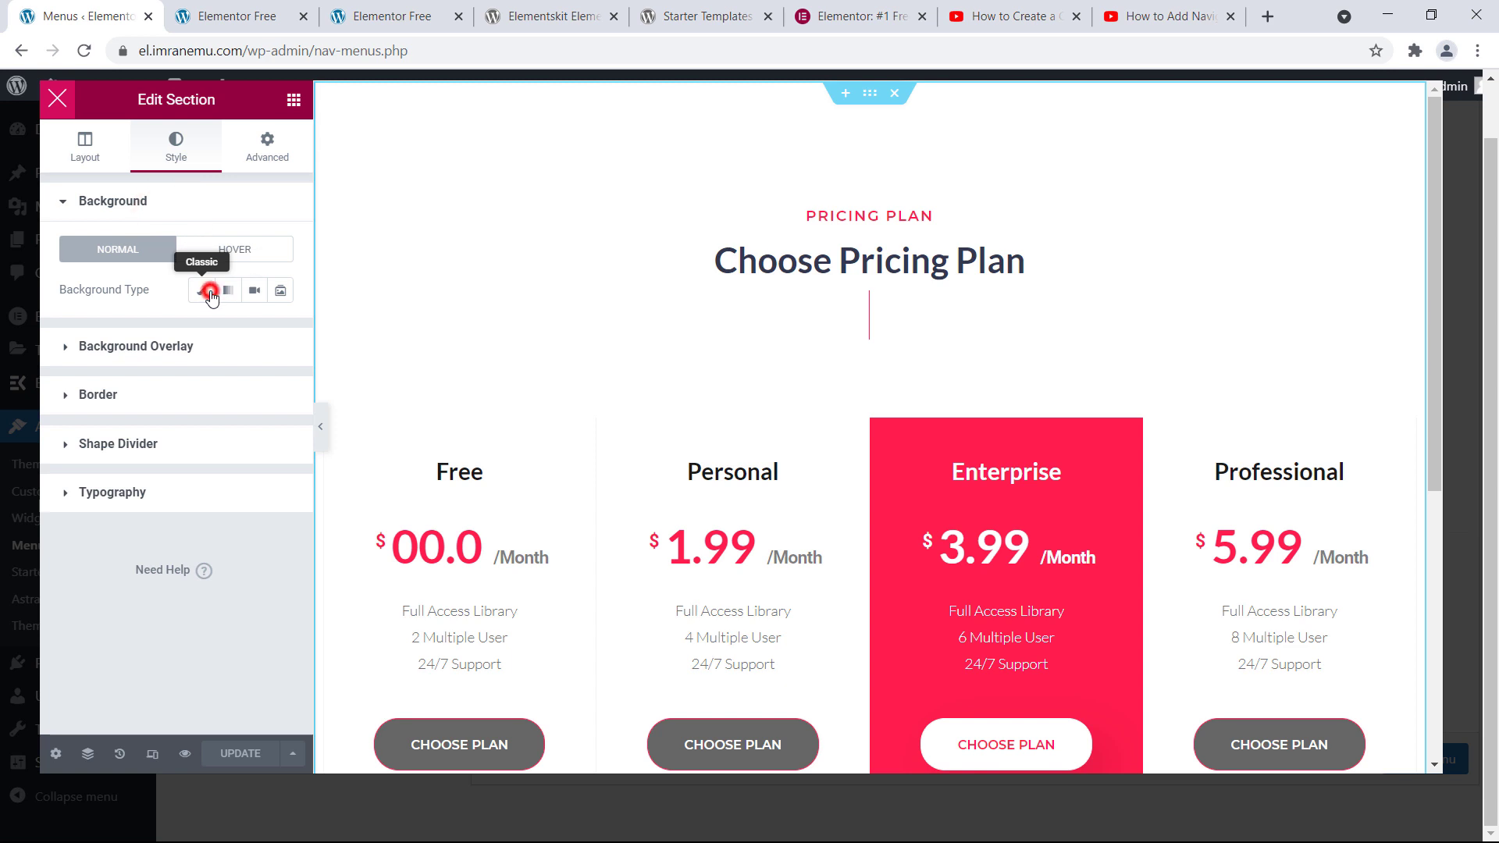
pyautogui.click(205, 291)
pyautogui.click(279, 331)
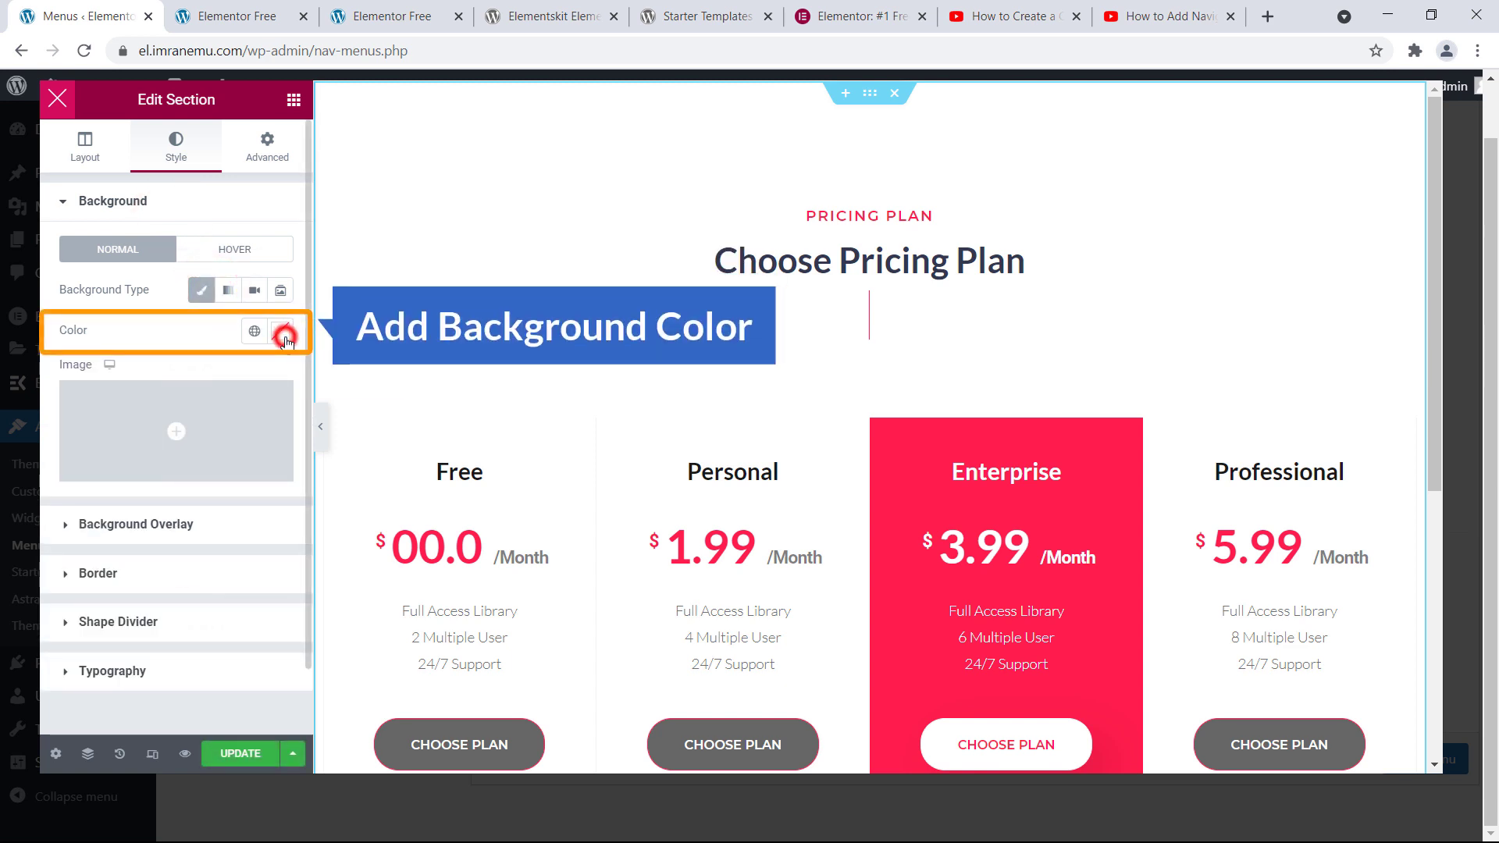
pyautogui.click(237, 626)
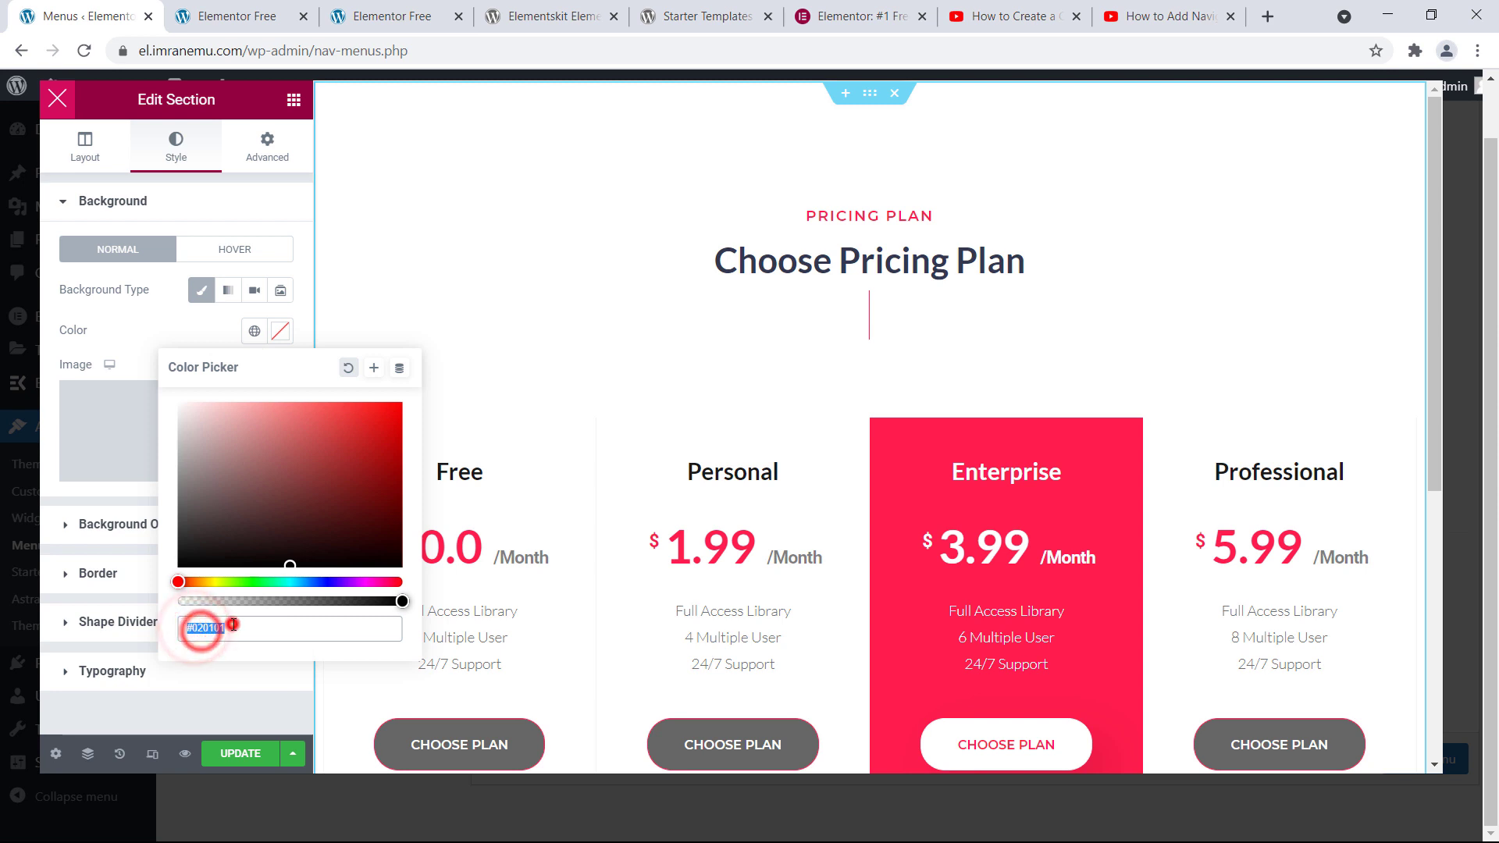
pyautogui.moveTo(227, 629); pyautogui.dragTo(193, 631)
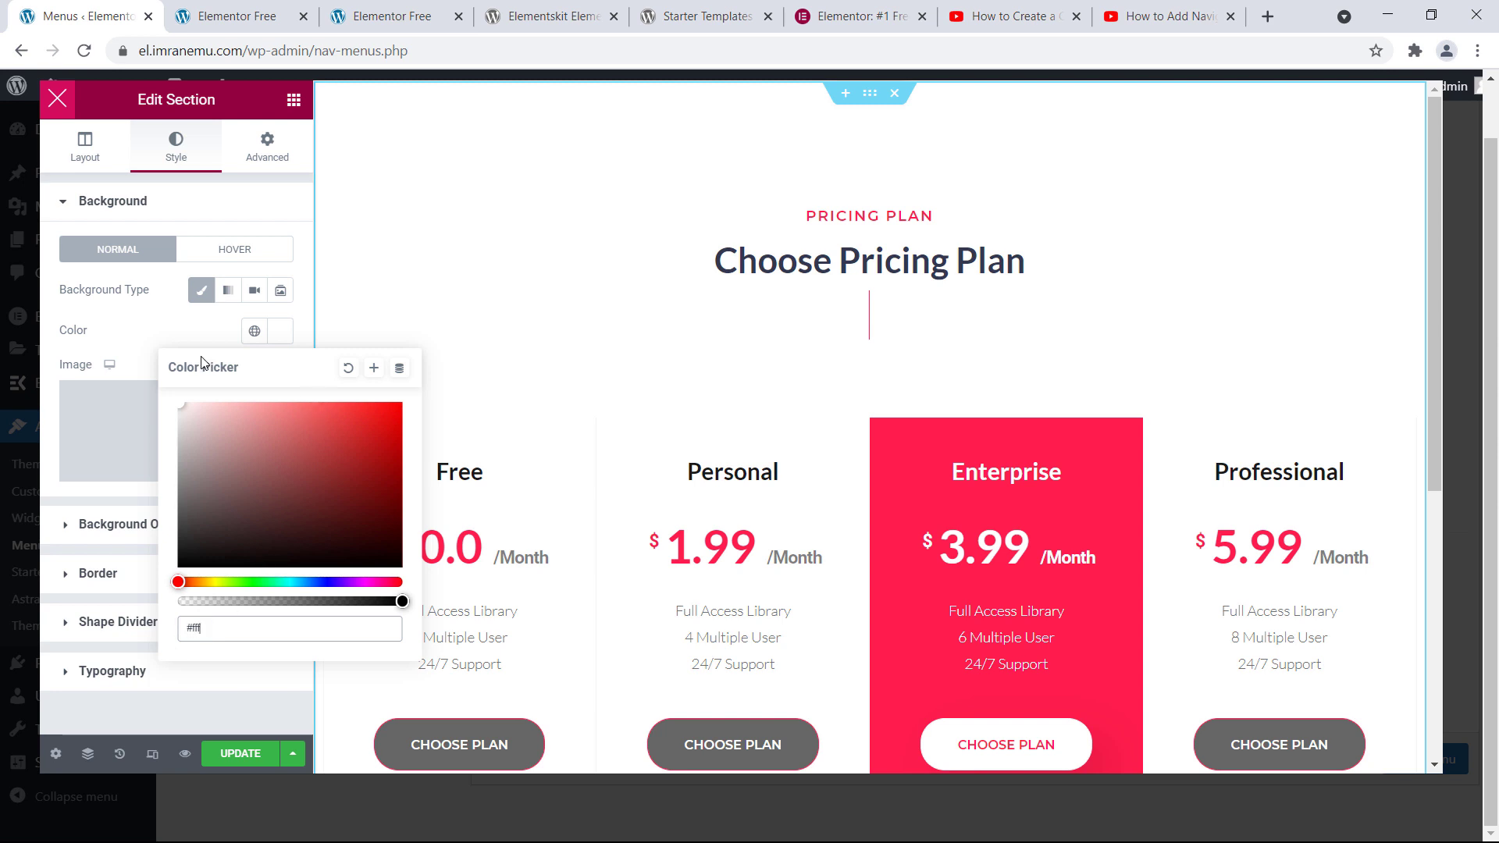
pyautogui.click(93, 328)
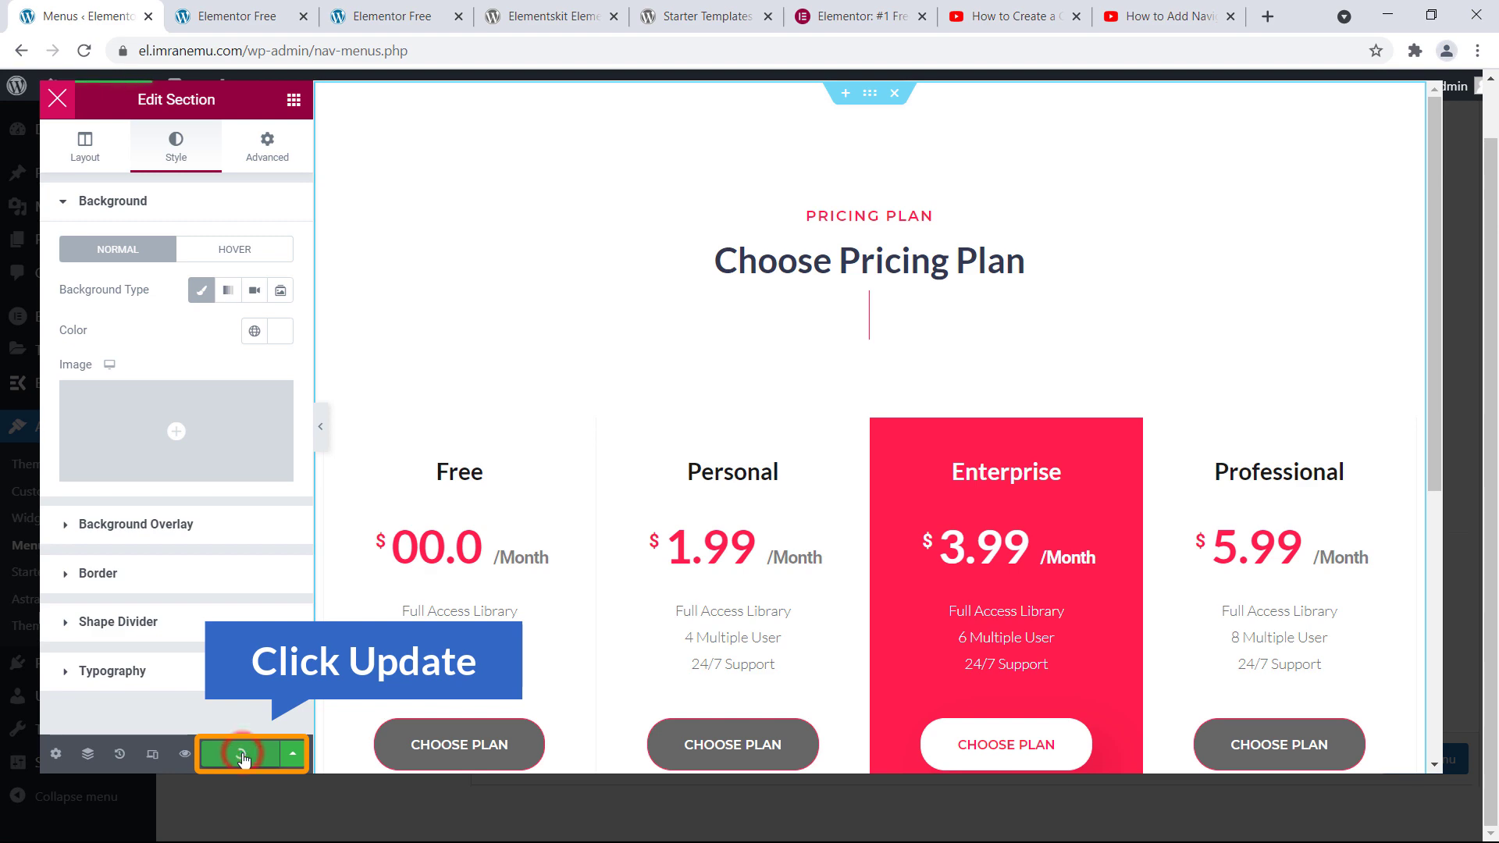
# - Leave the editor and save both the Pricing mega menu settings and Main Menu
pyautogui.click(57, 97)
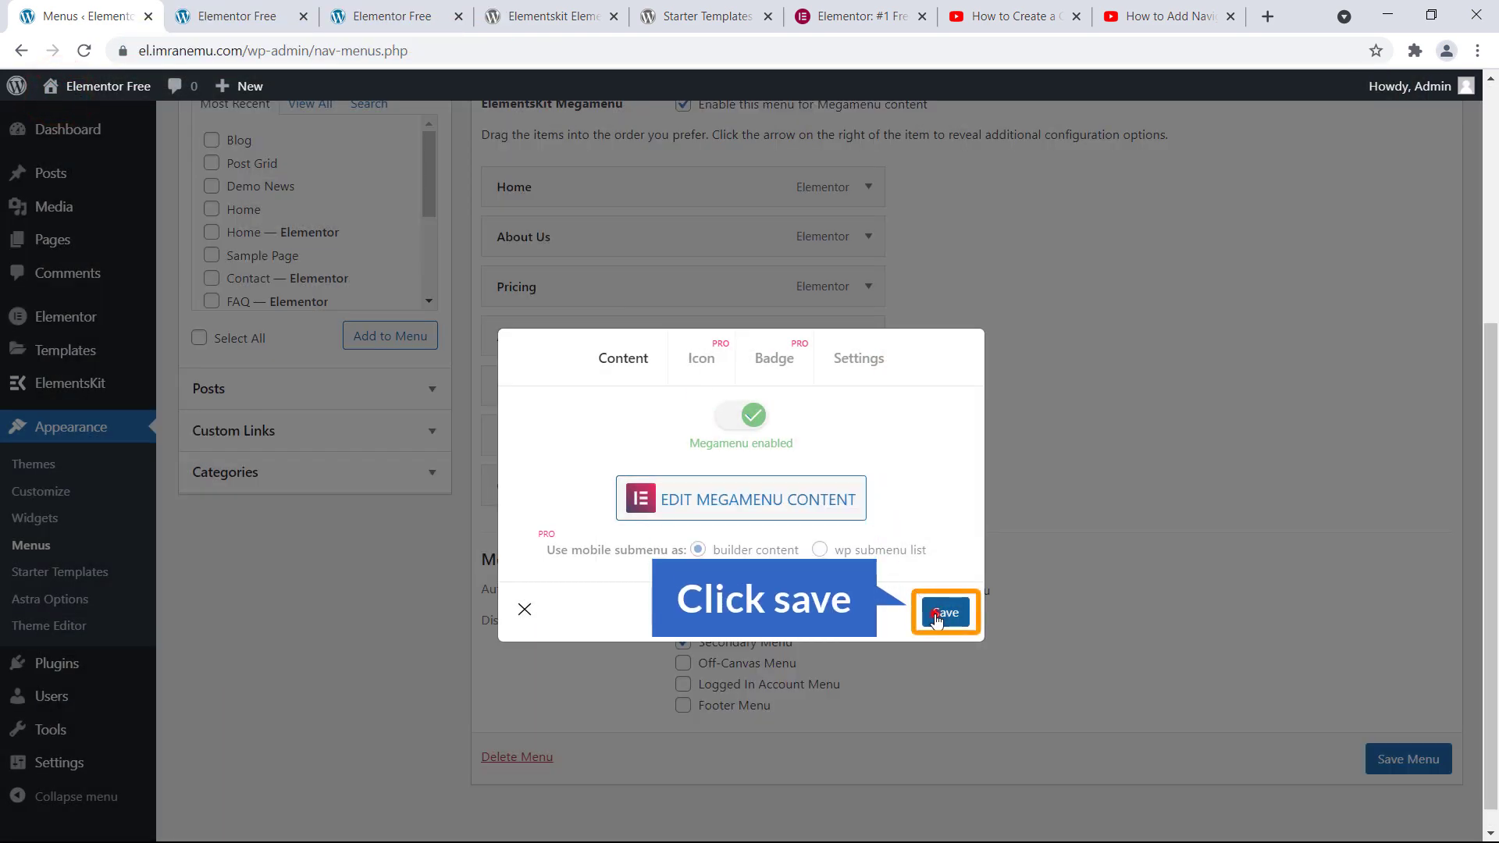
pyautogui.click(525, 610)
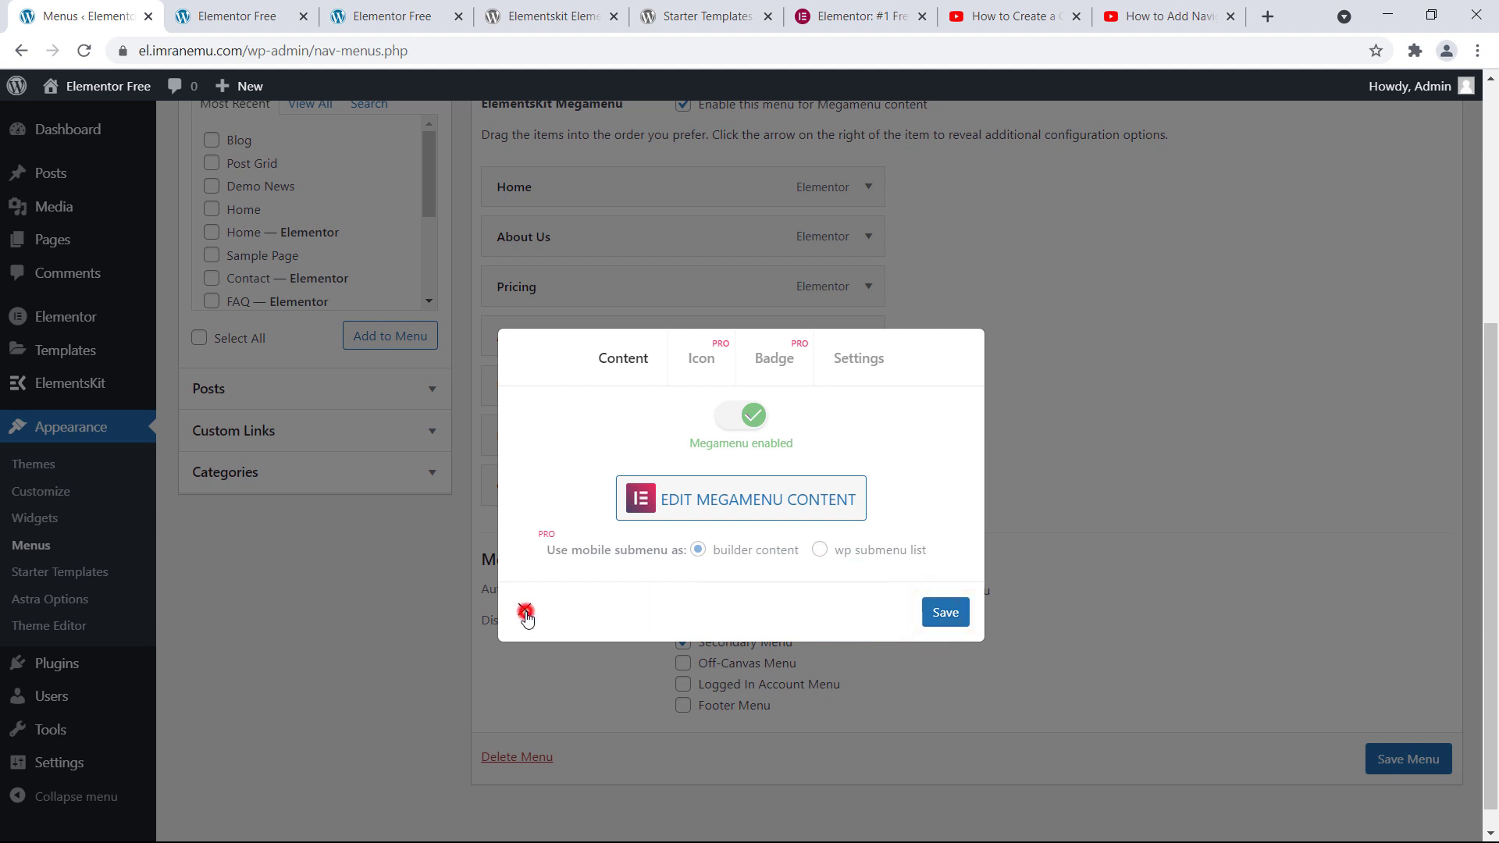
pyautogui.click(1381, 763)
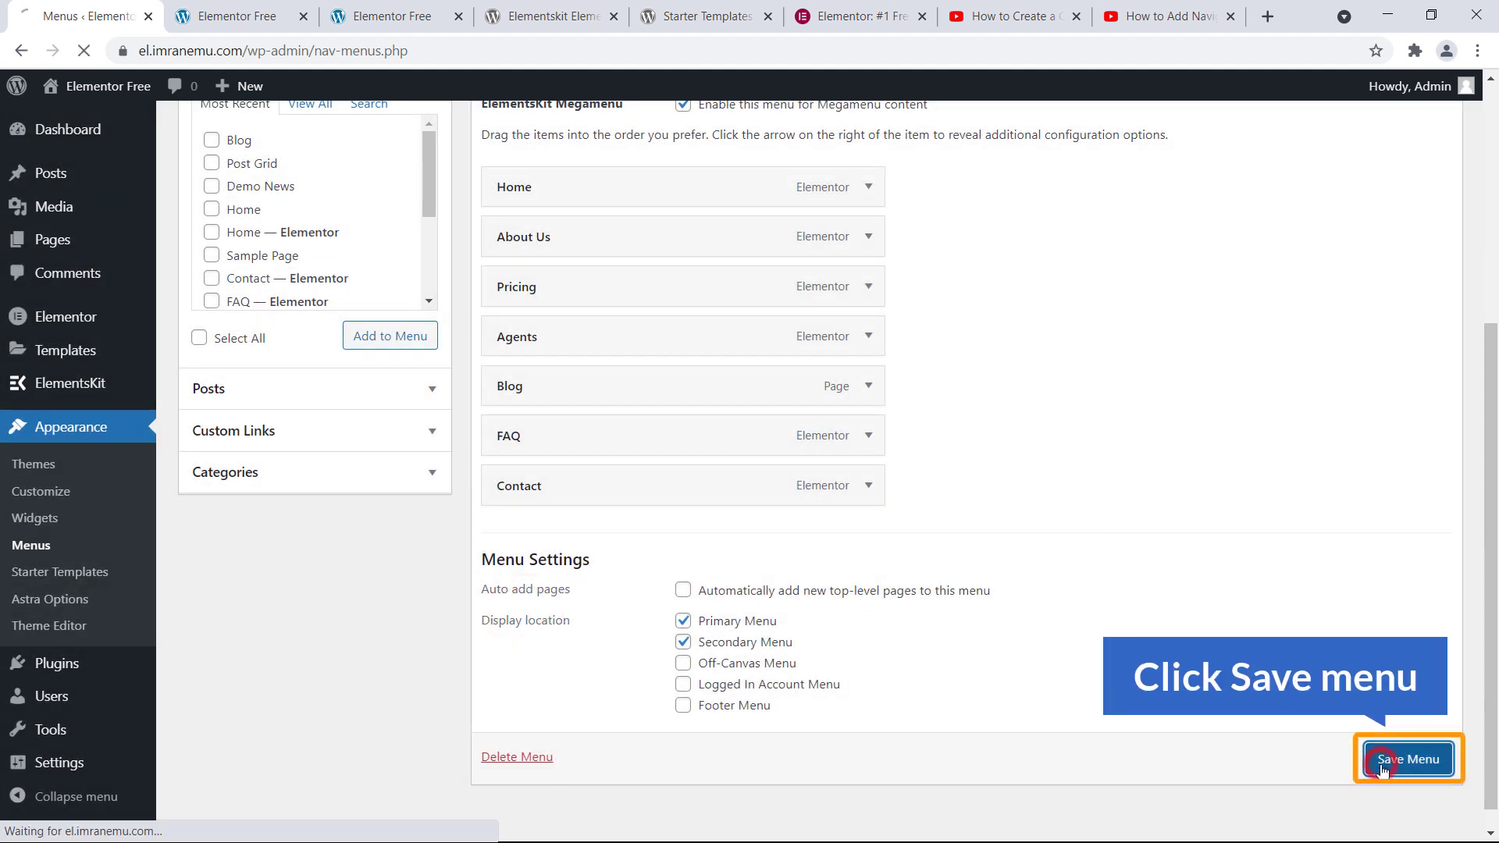
# - Reload the home page and examine the Pricing mega menu with its new background
pyautogui.click(235, 15)
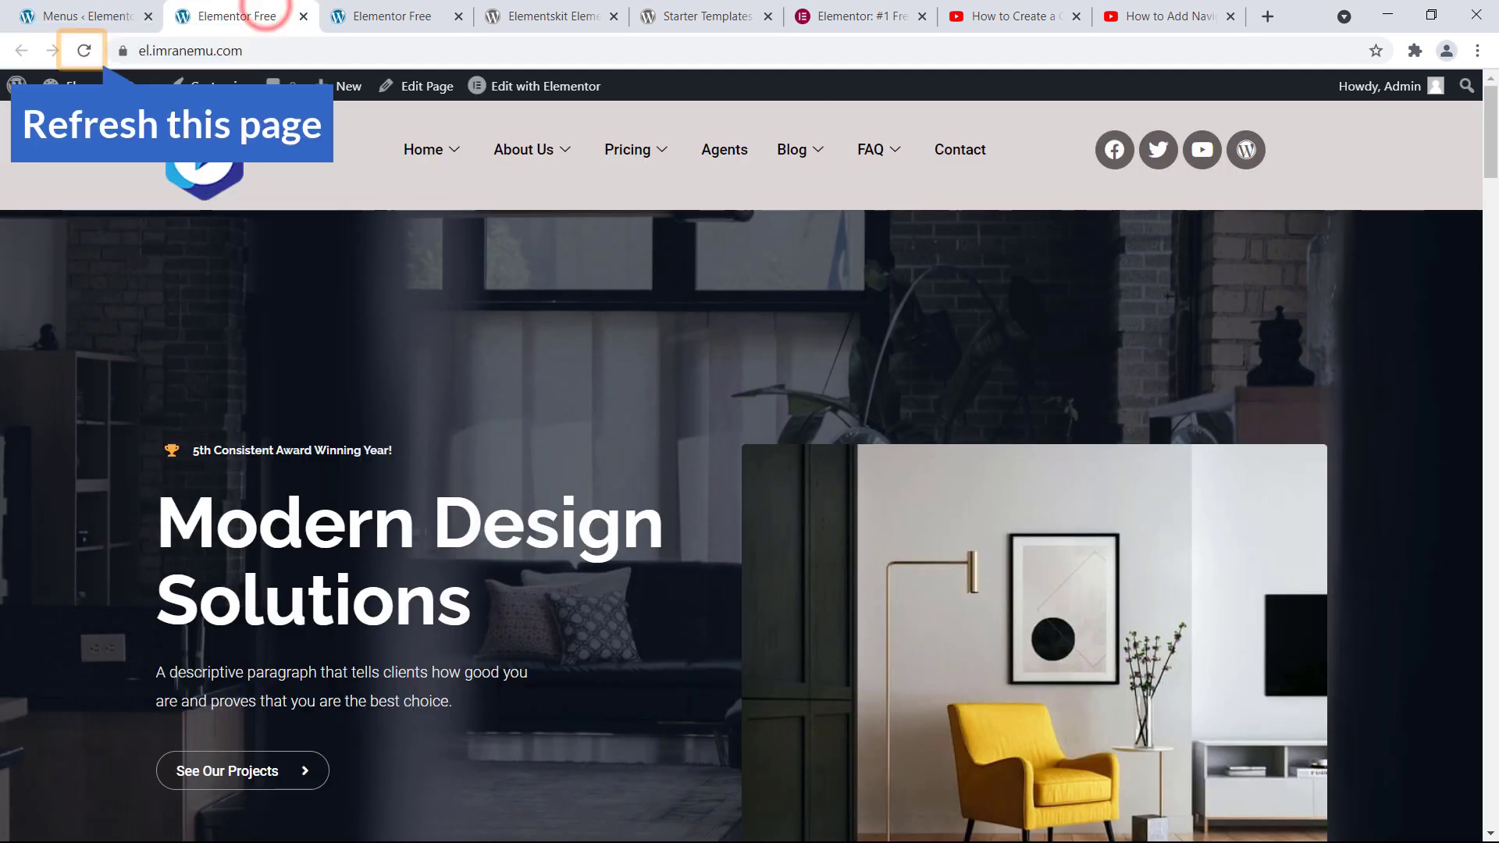
pyautogui.click(83, 51)
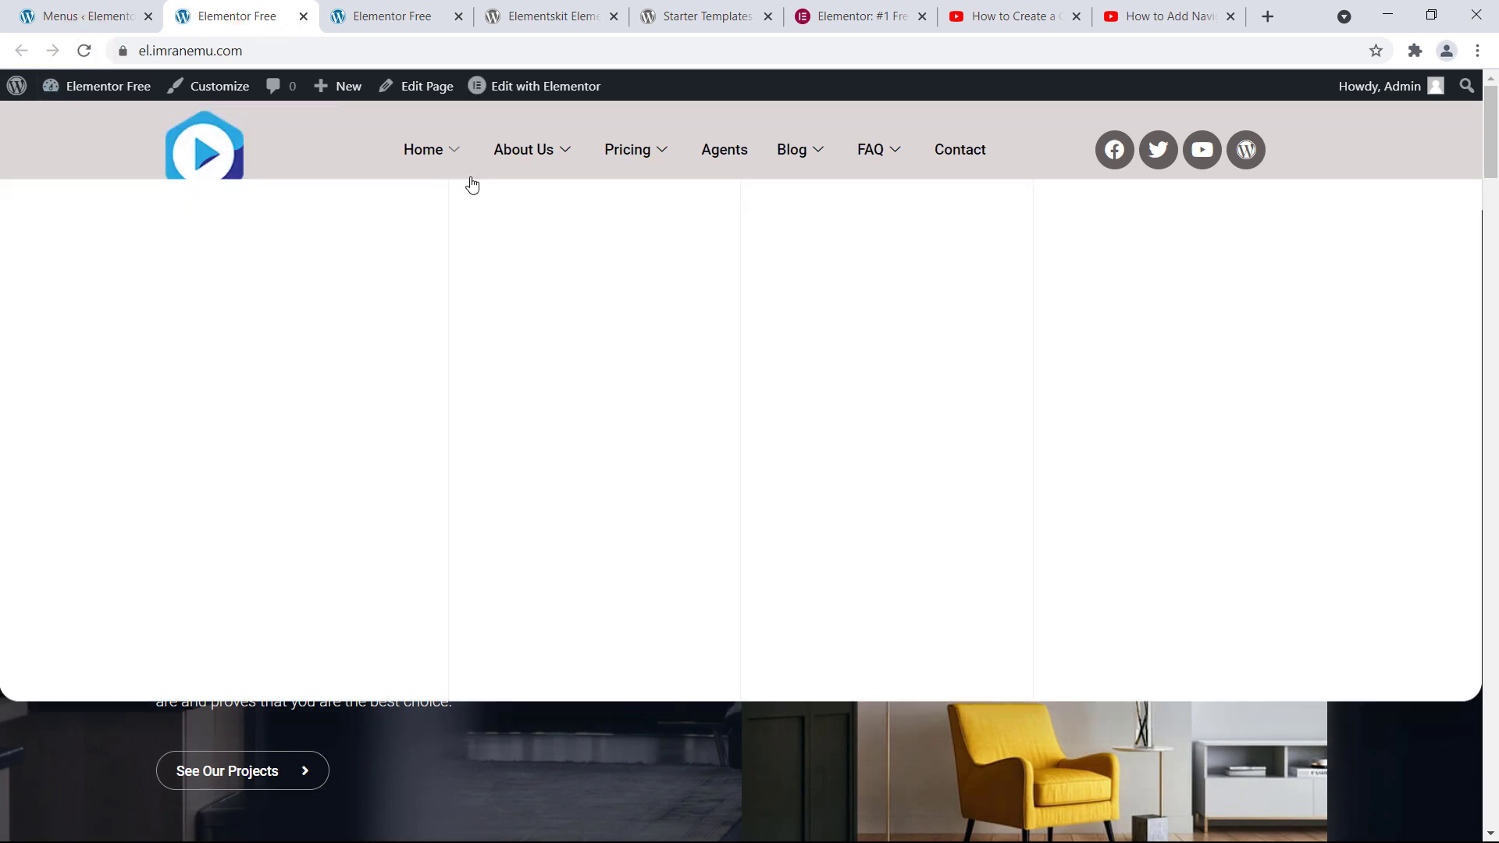
pyautogui.scroll(-1, 642, 260)
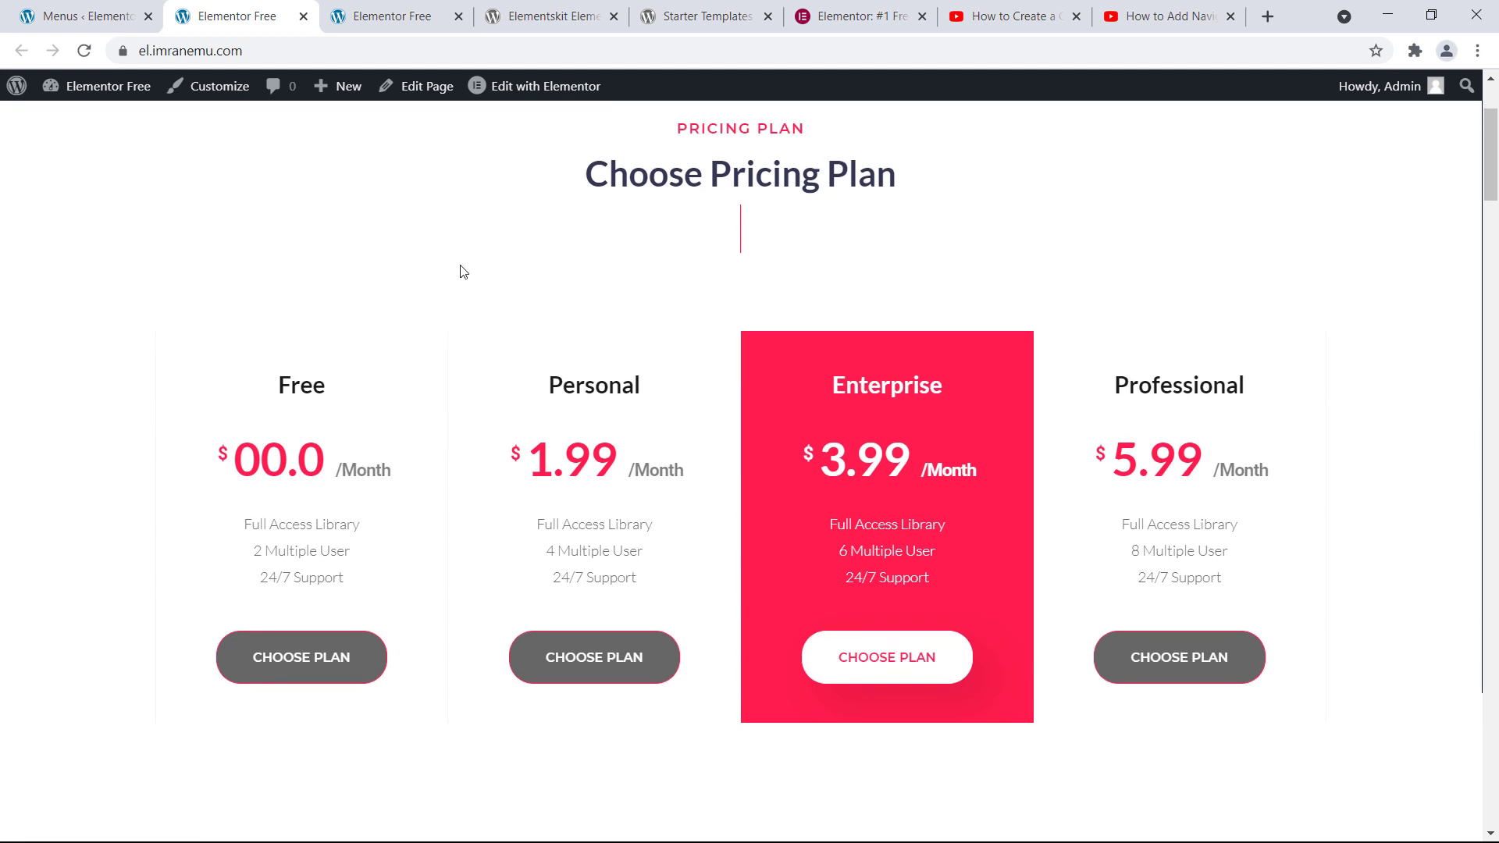
pyautogui.scroll(3, 258, 328)
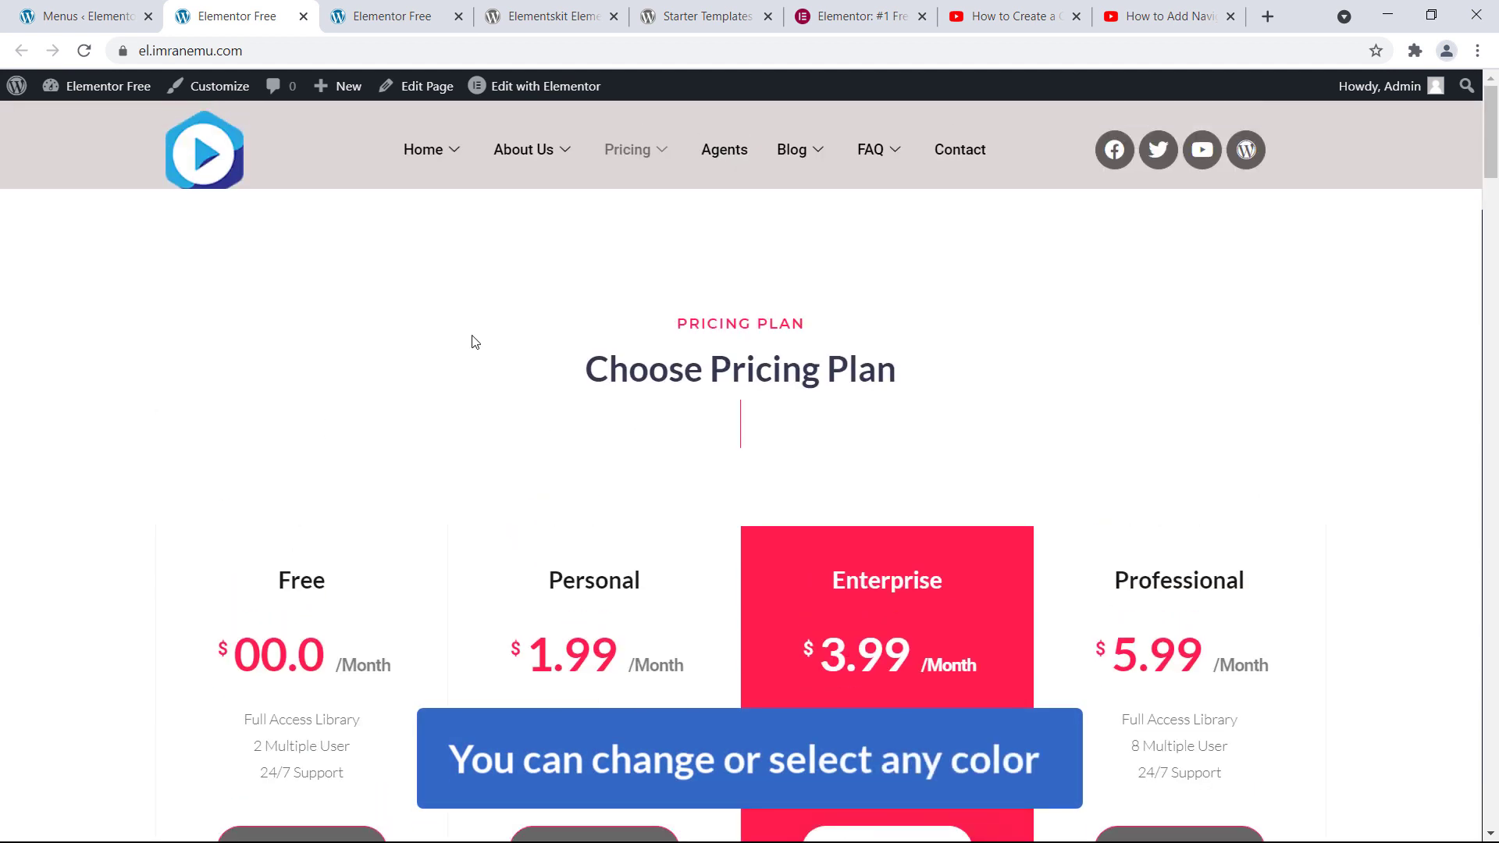
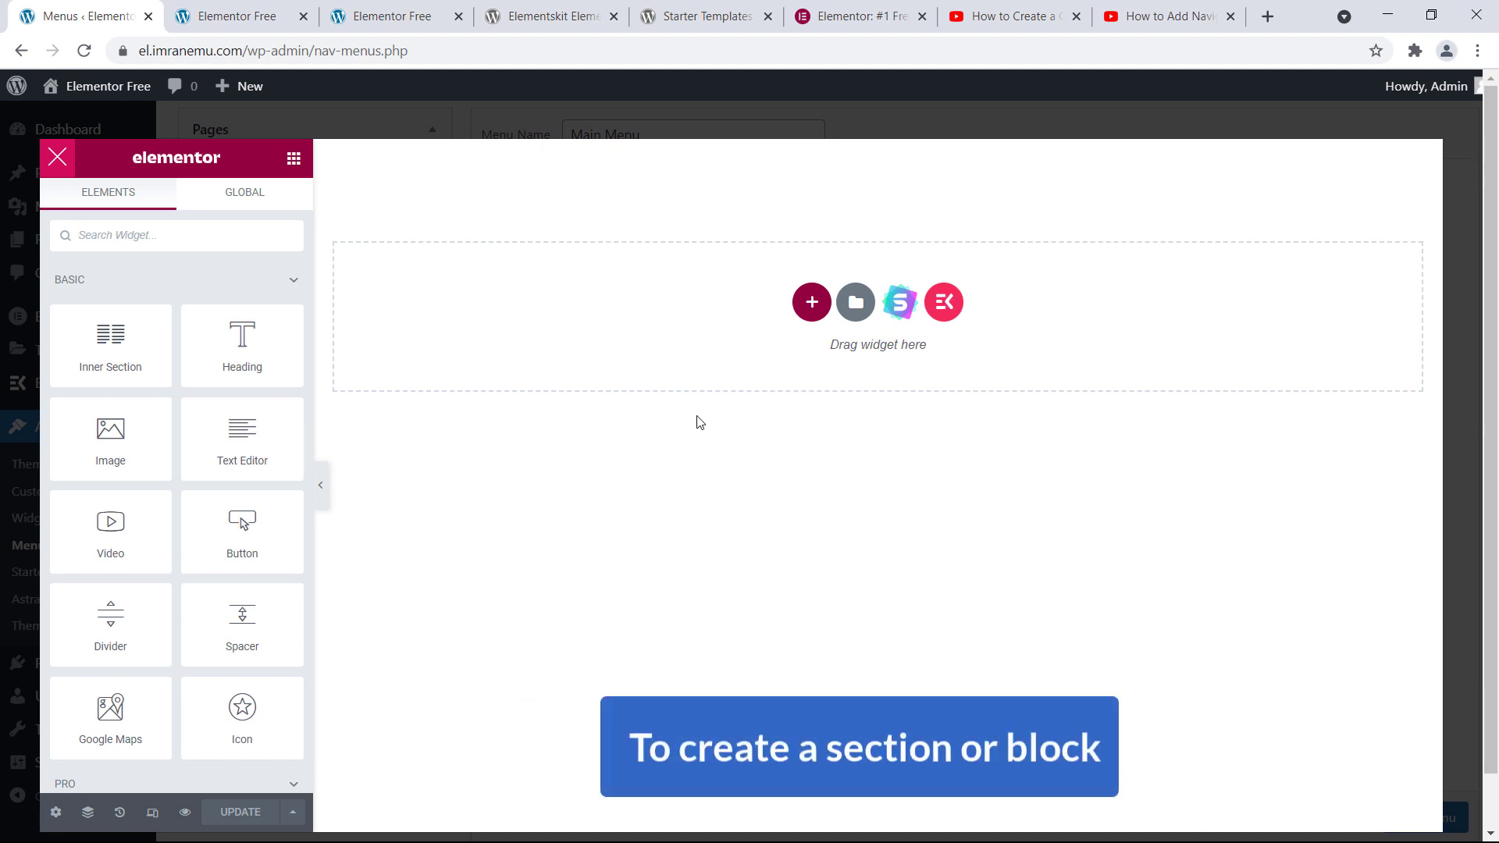
# - Add a single-column section with a Classic background in the color #fff and update the mega menu content
pyautogui.click(812, 303)
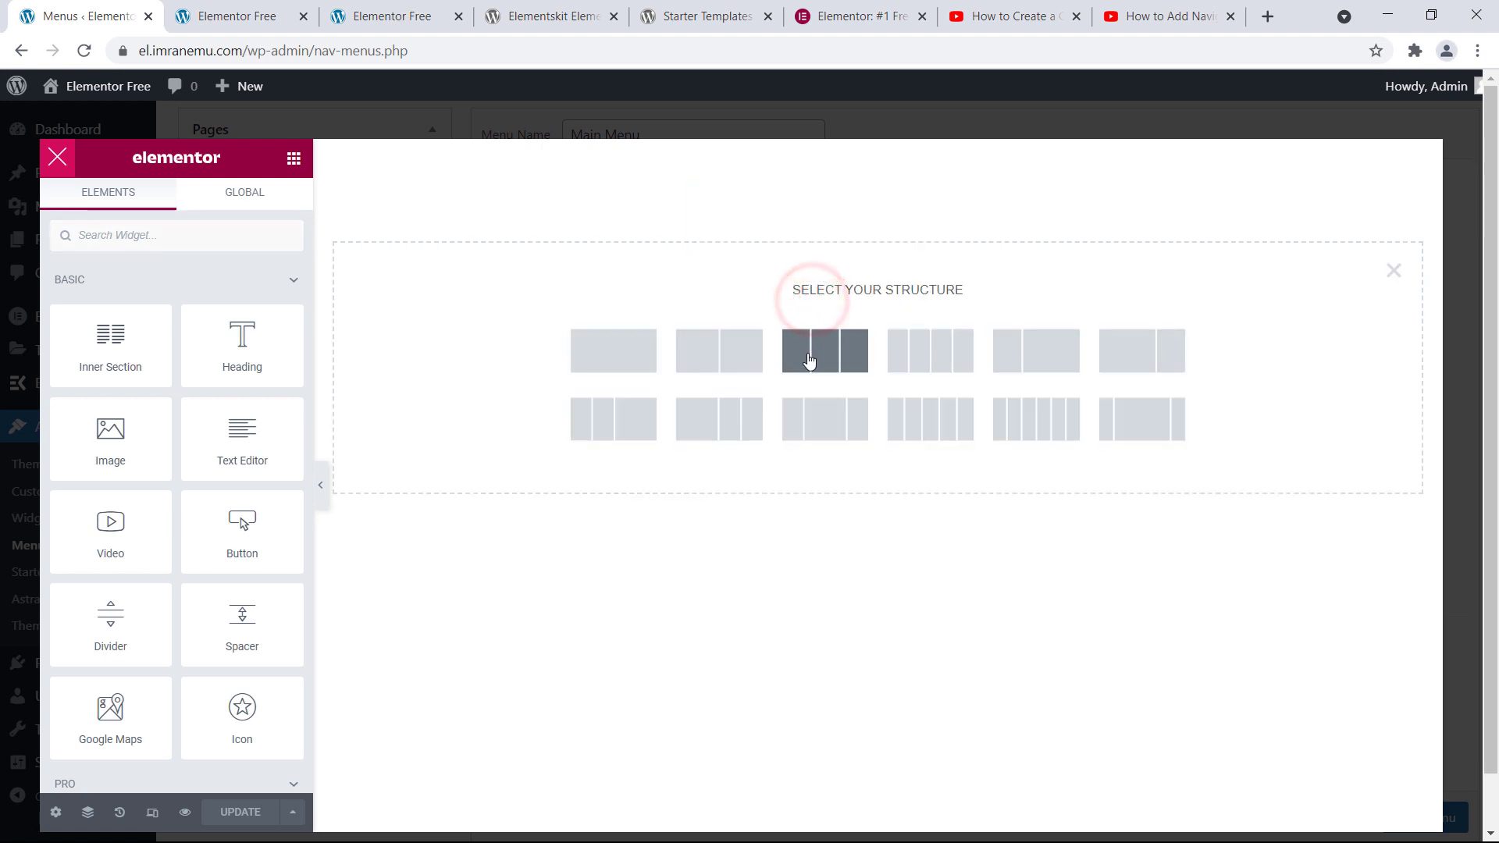
pyautogui.click(615, 357)
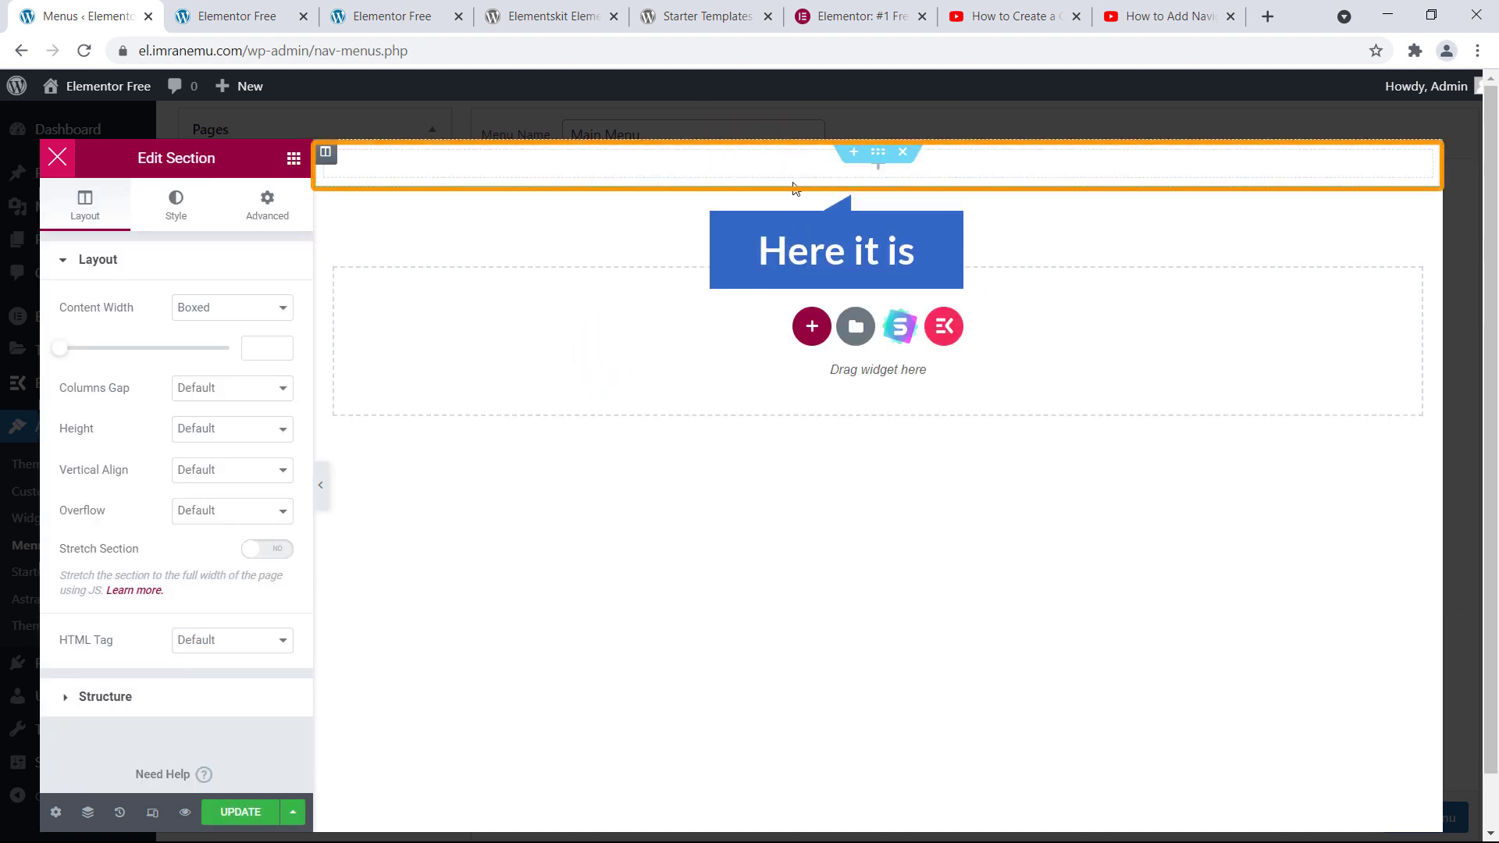
pyautogui.click(879, 153)
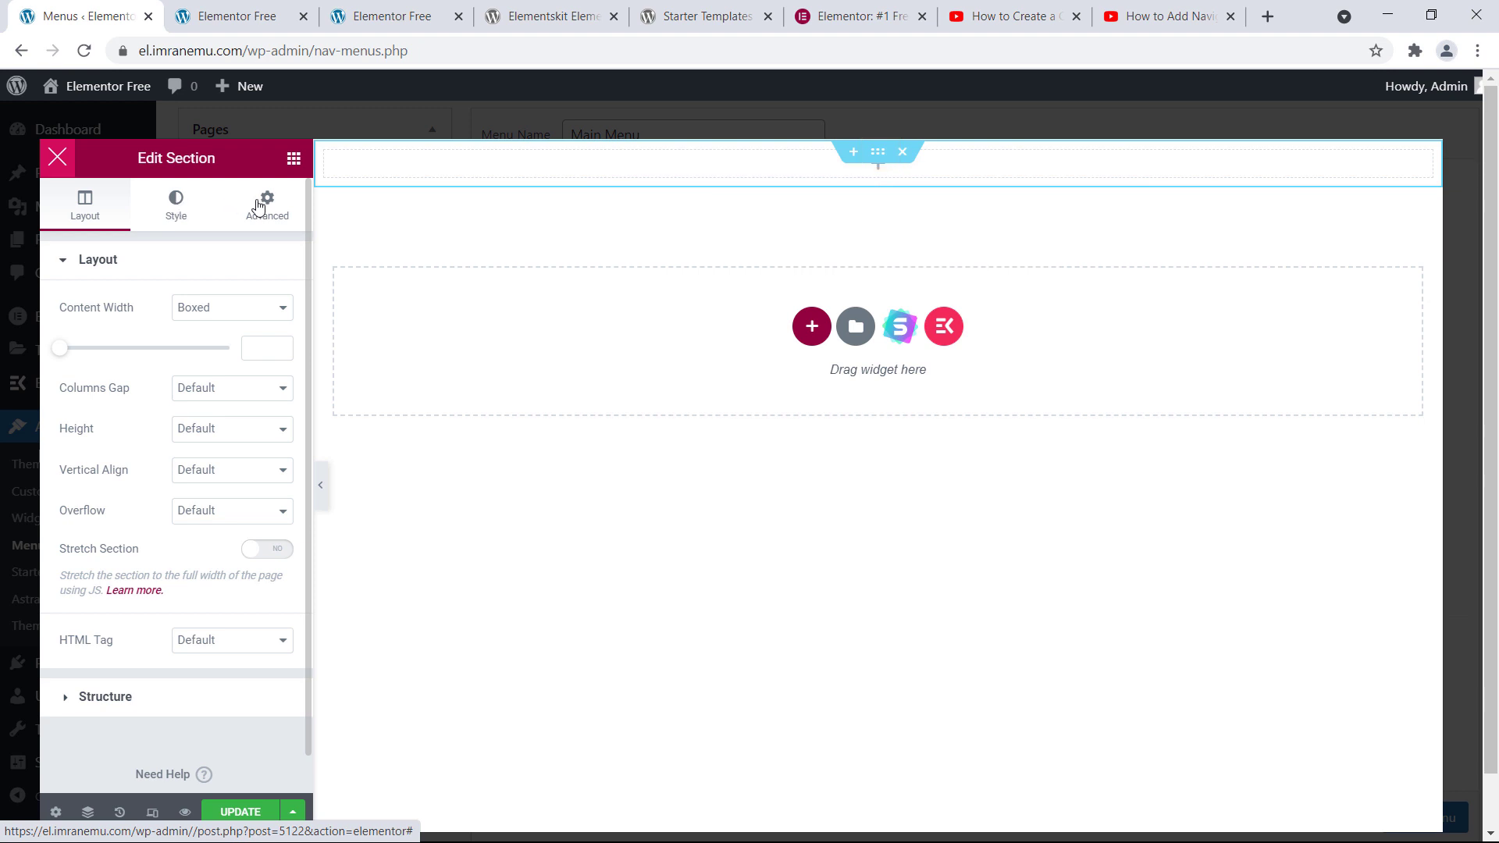
pyautogui.click(180, 212)
pyautogui.click(202, 292)
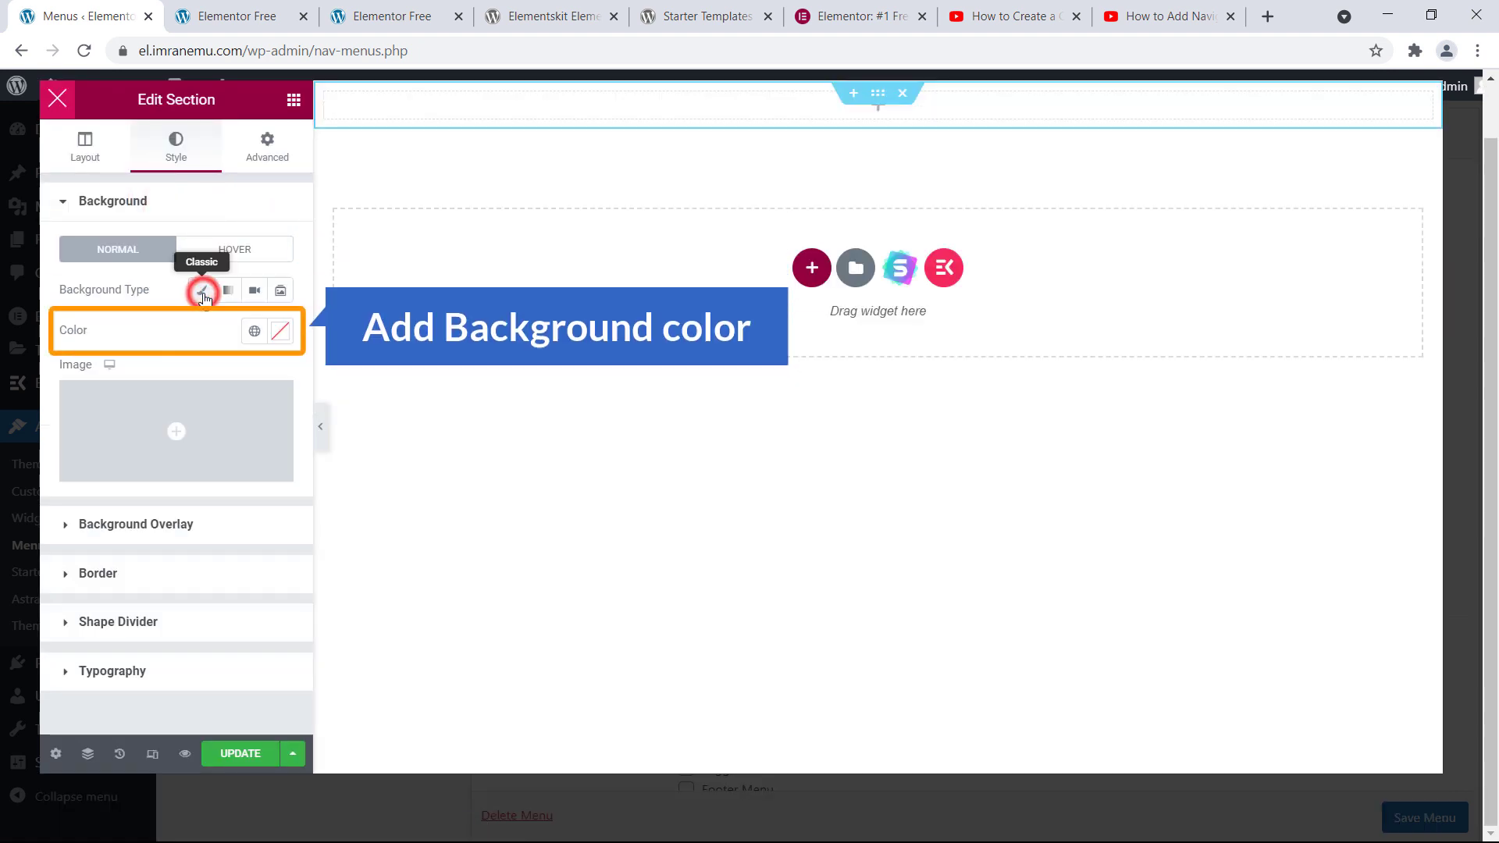
pyautogui.click(288, 331)
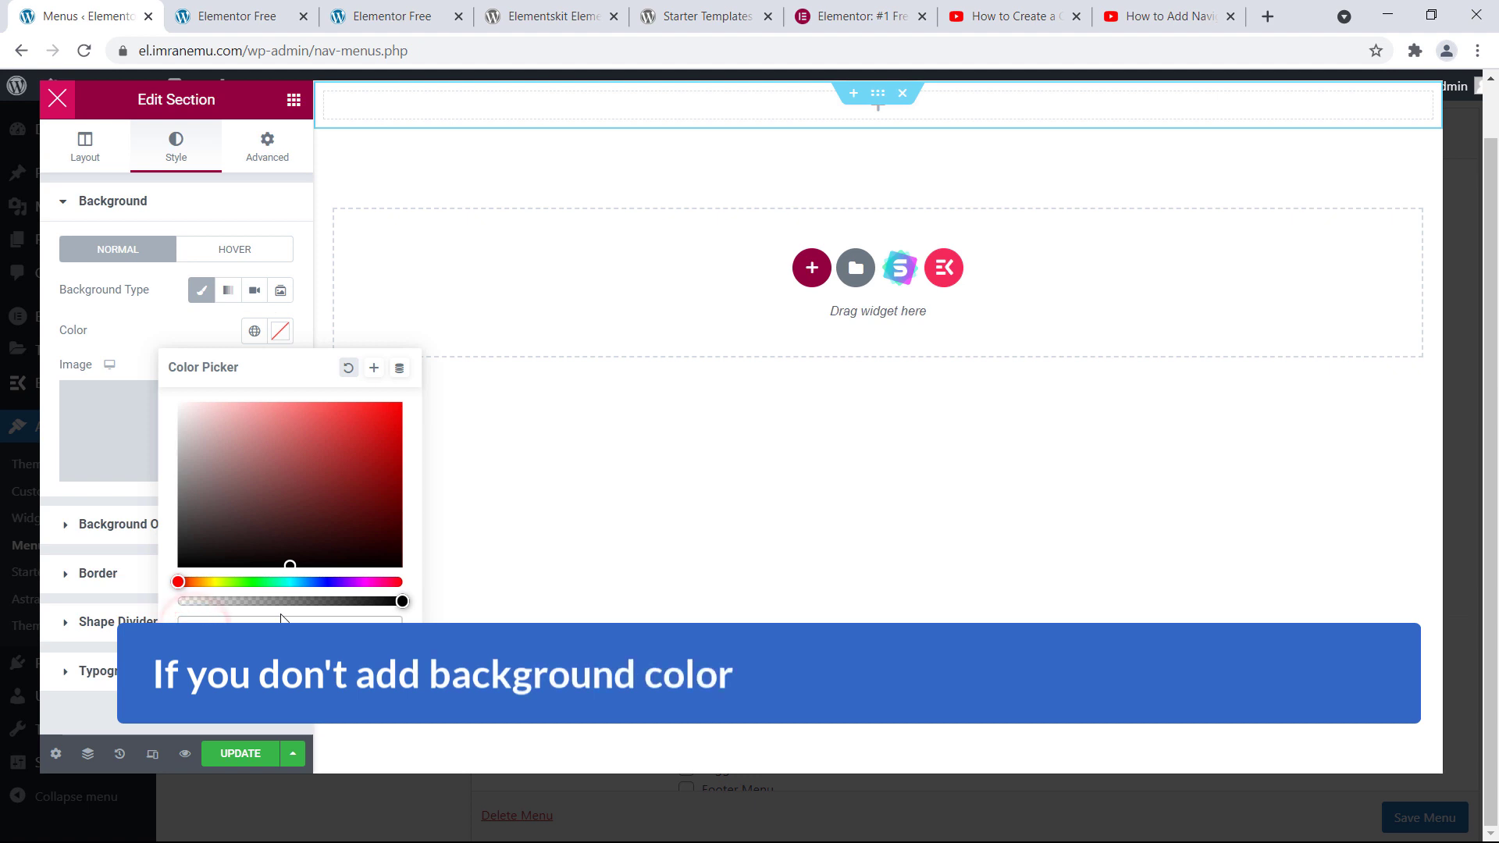
pyautogui.write('#ffffff')
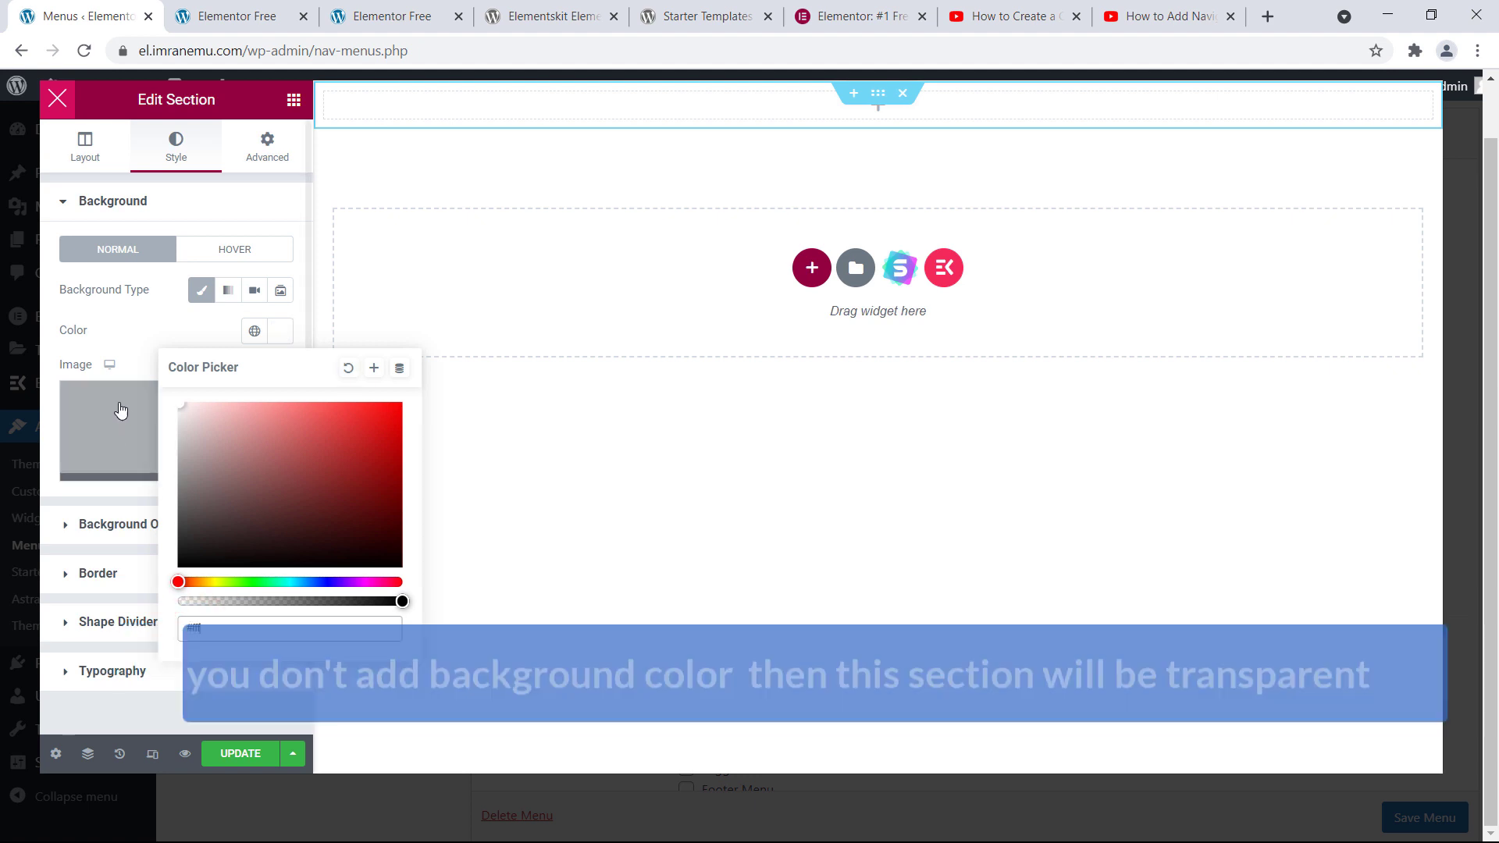
pyautogui.click(151, 333)
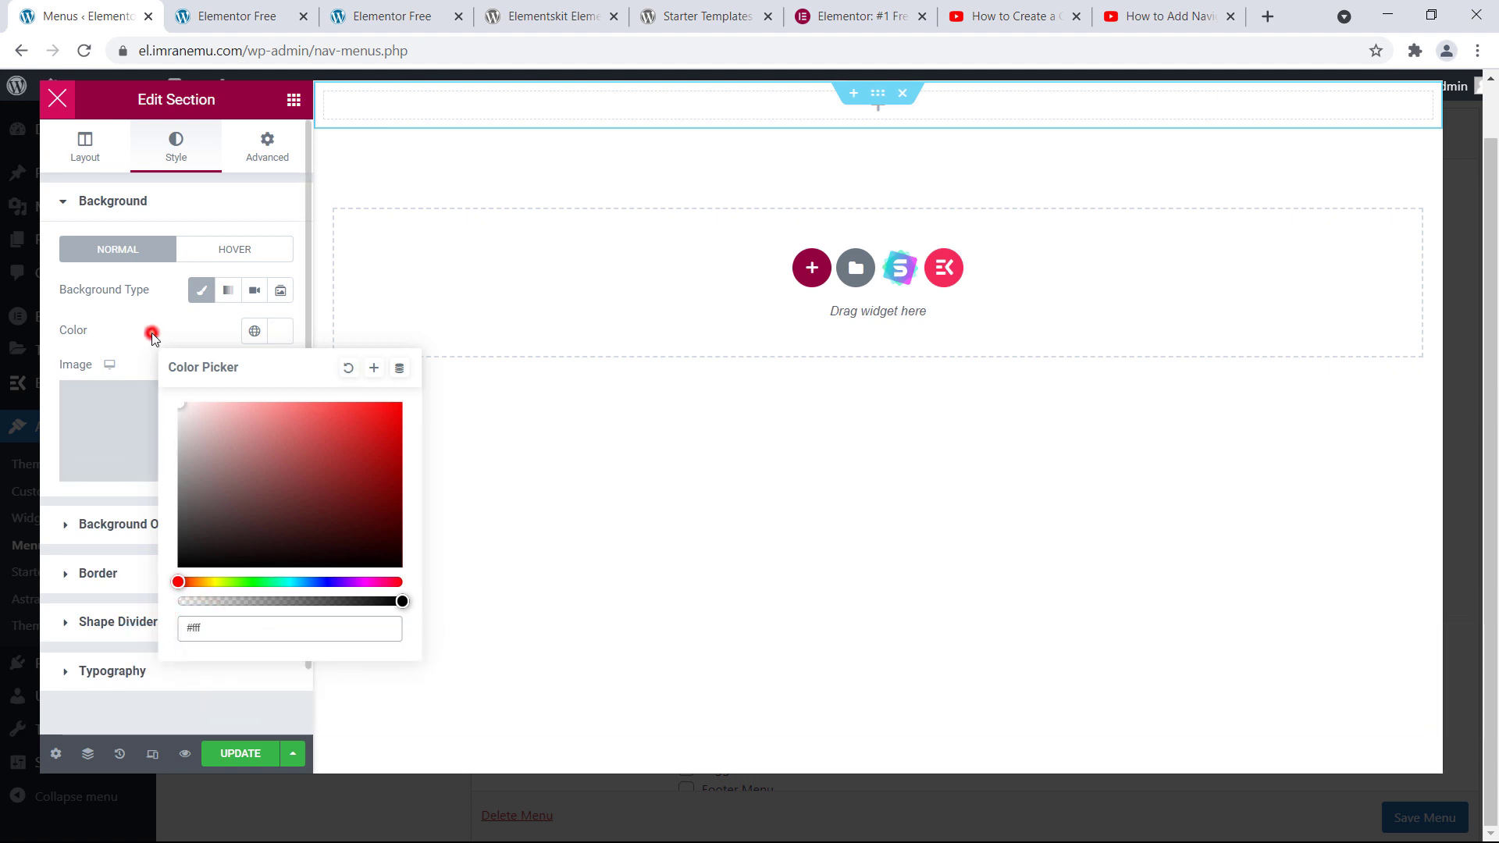
pyautogui.click(240, 755)
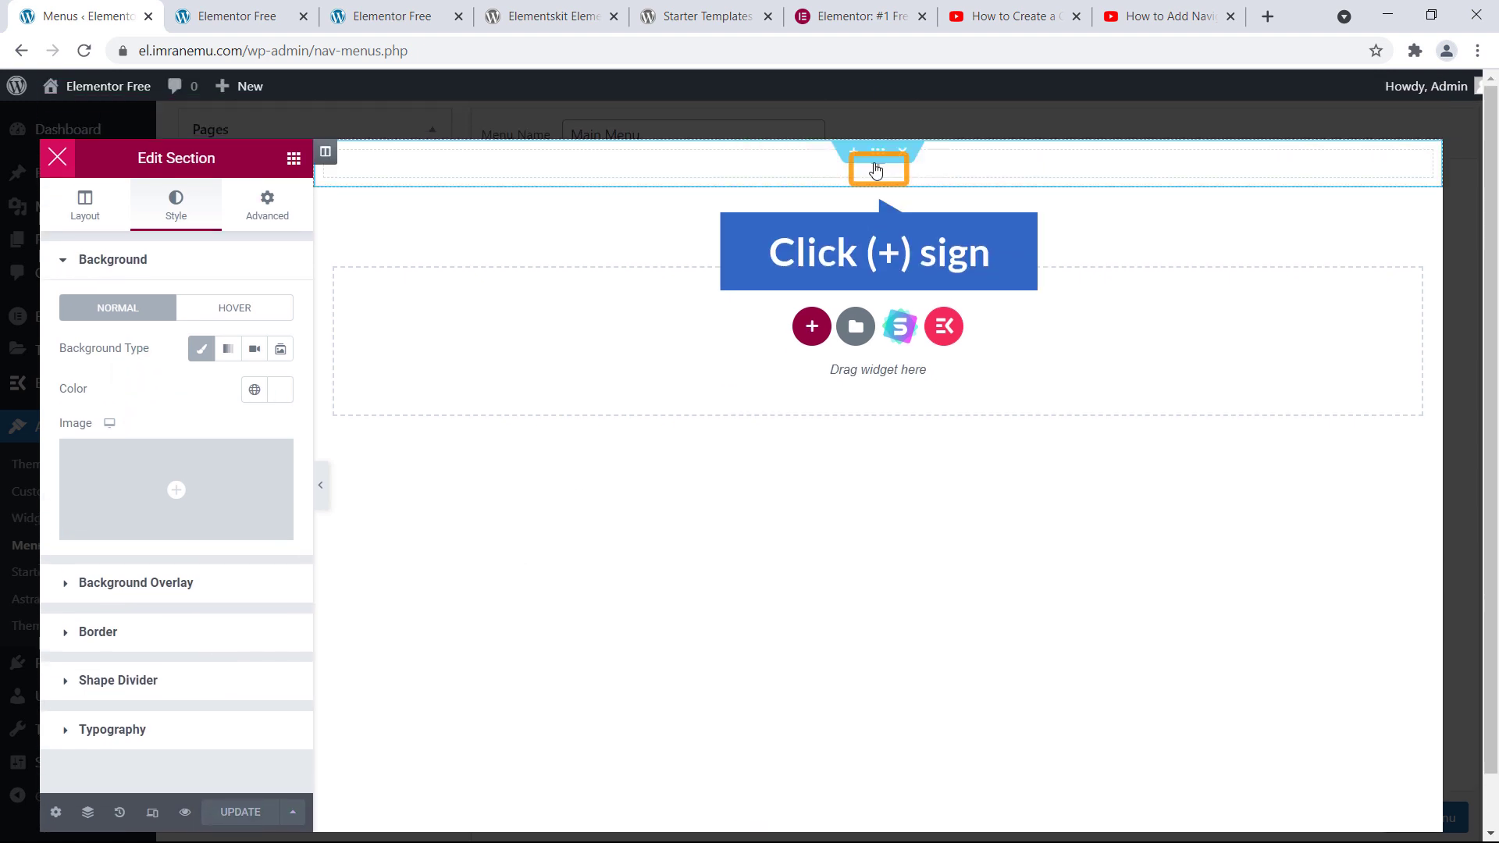
# - Search the widgets for "blog" and place the Blog Posts widget in the new section
pyautogui.click(877, 171)
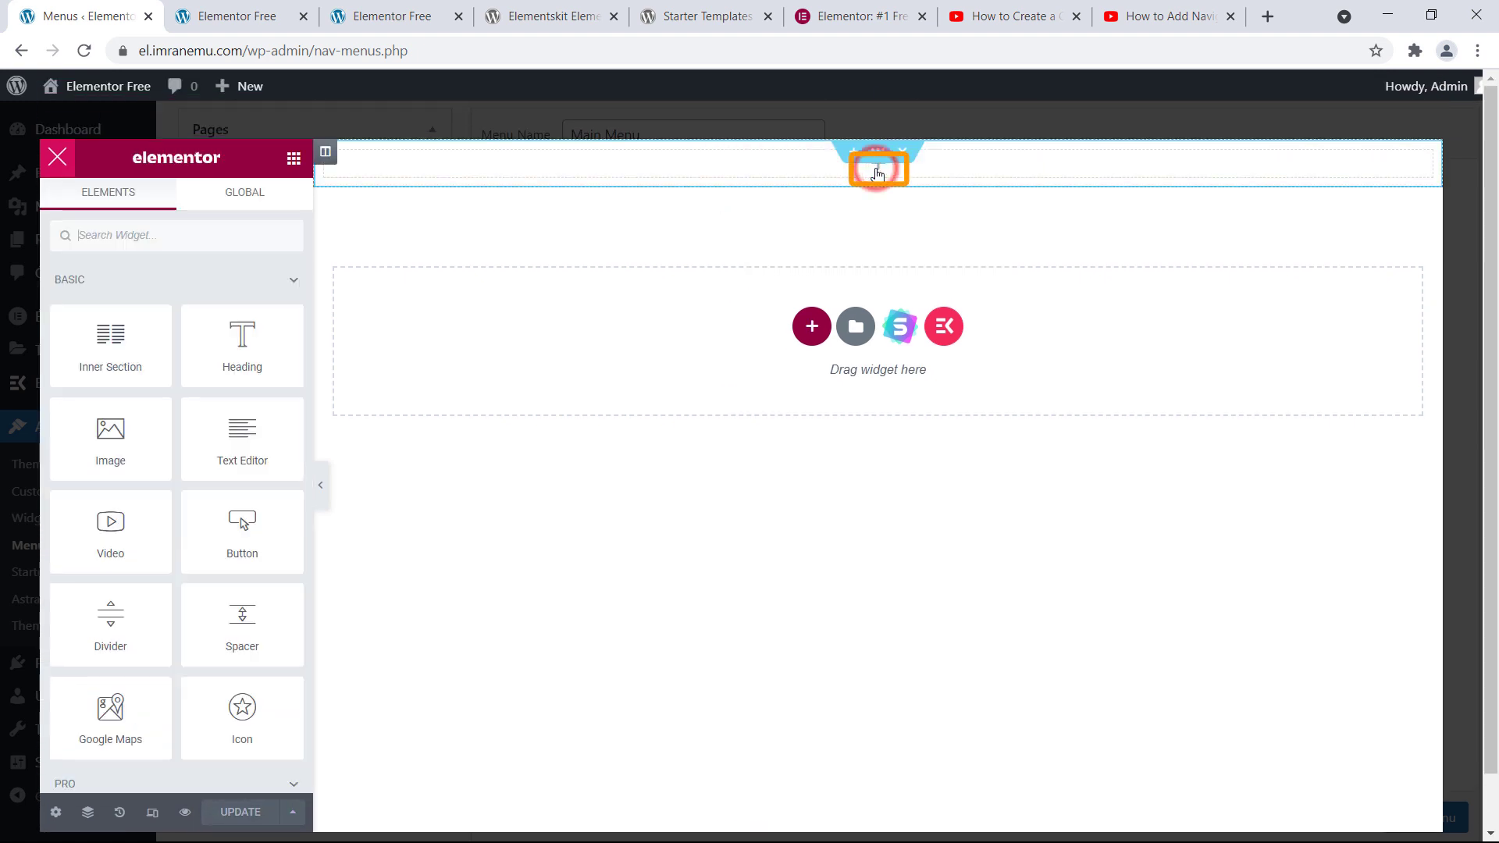
pyautogui.scroll(-2, 148, 232)
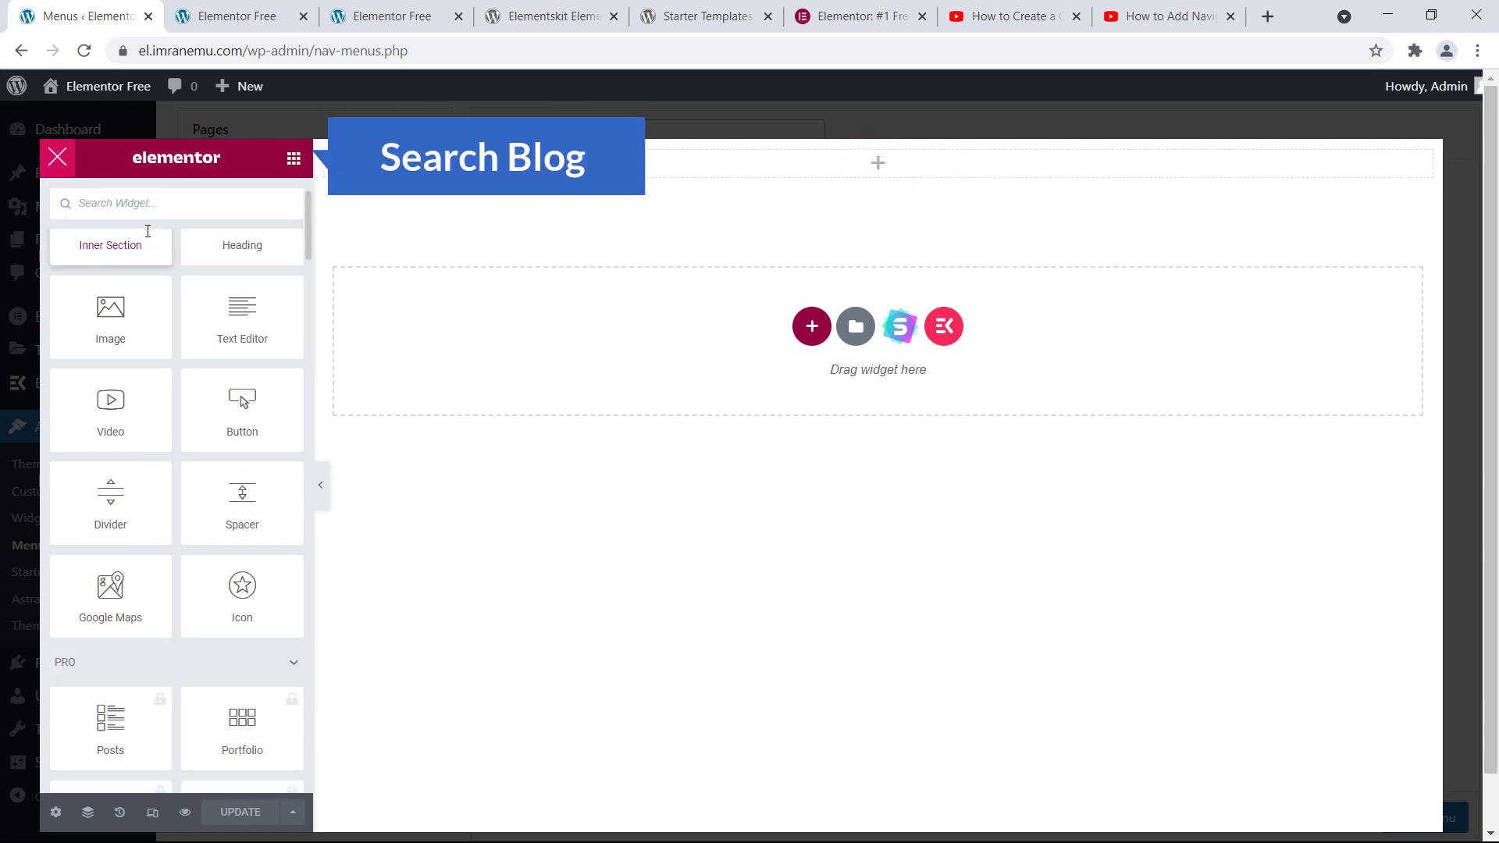
pyautogui.write('bo')
pyautogui.press('BackSpace')
pyautogui.press('BackSpace')
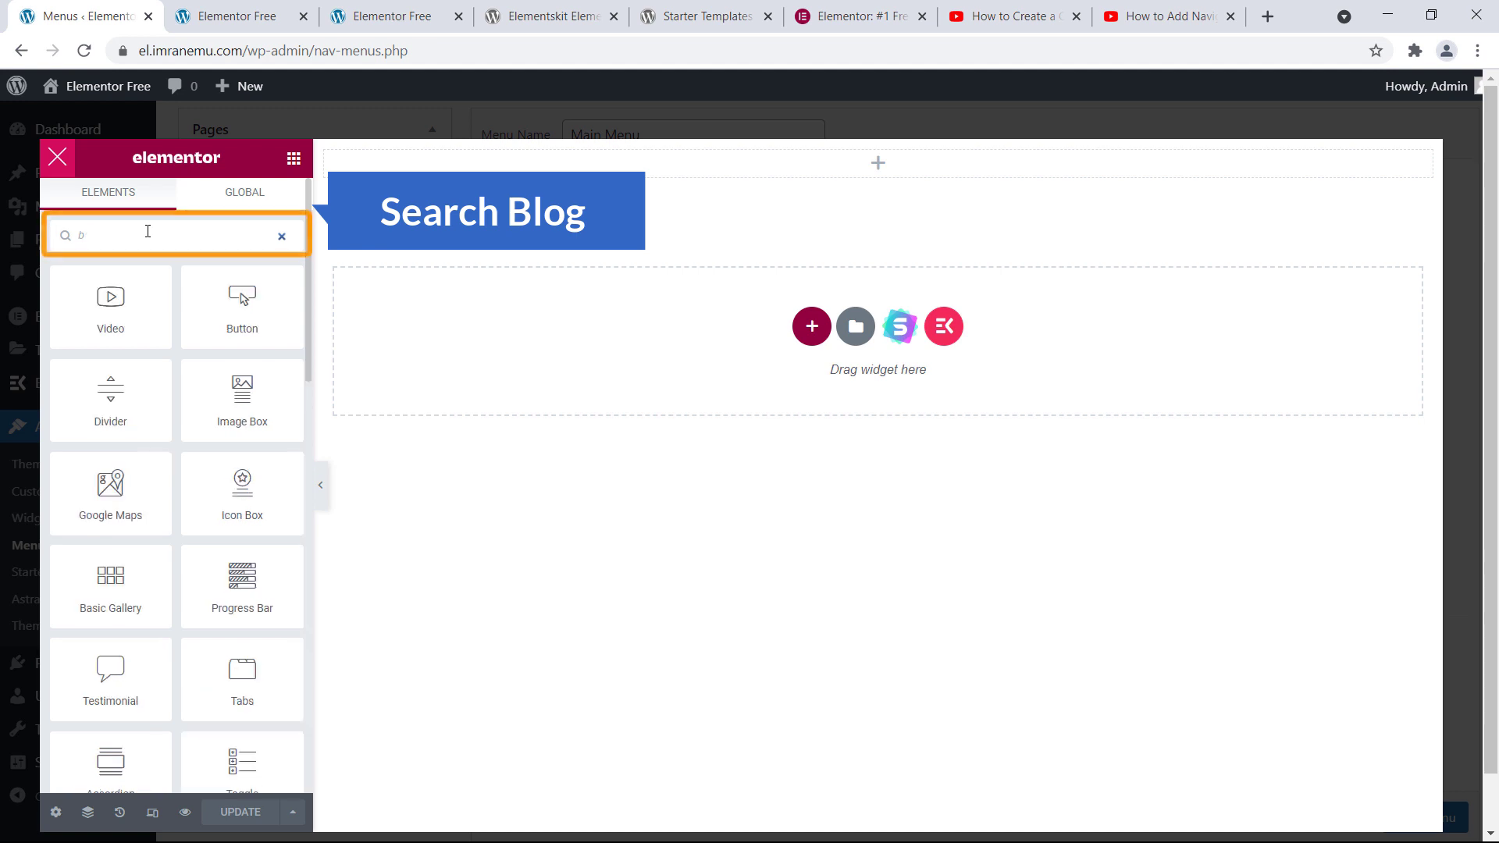
pyautogui.write('blog')
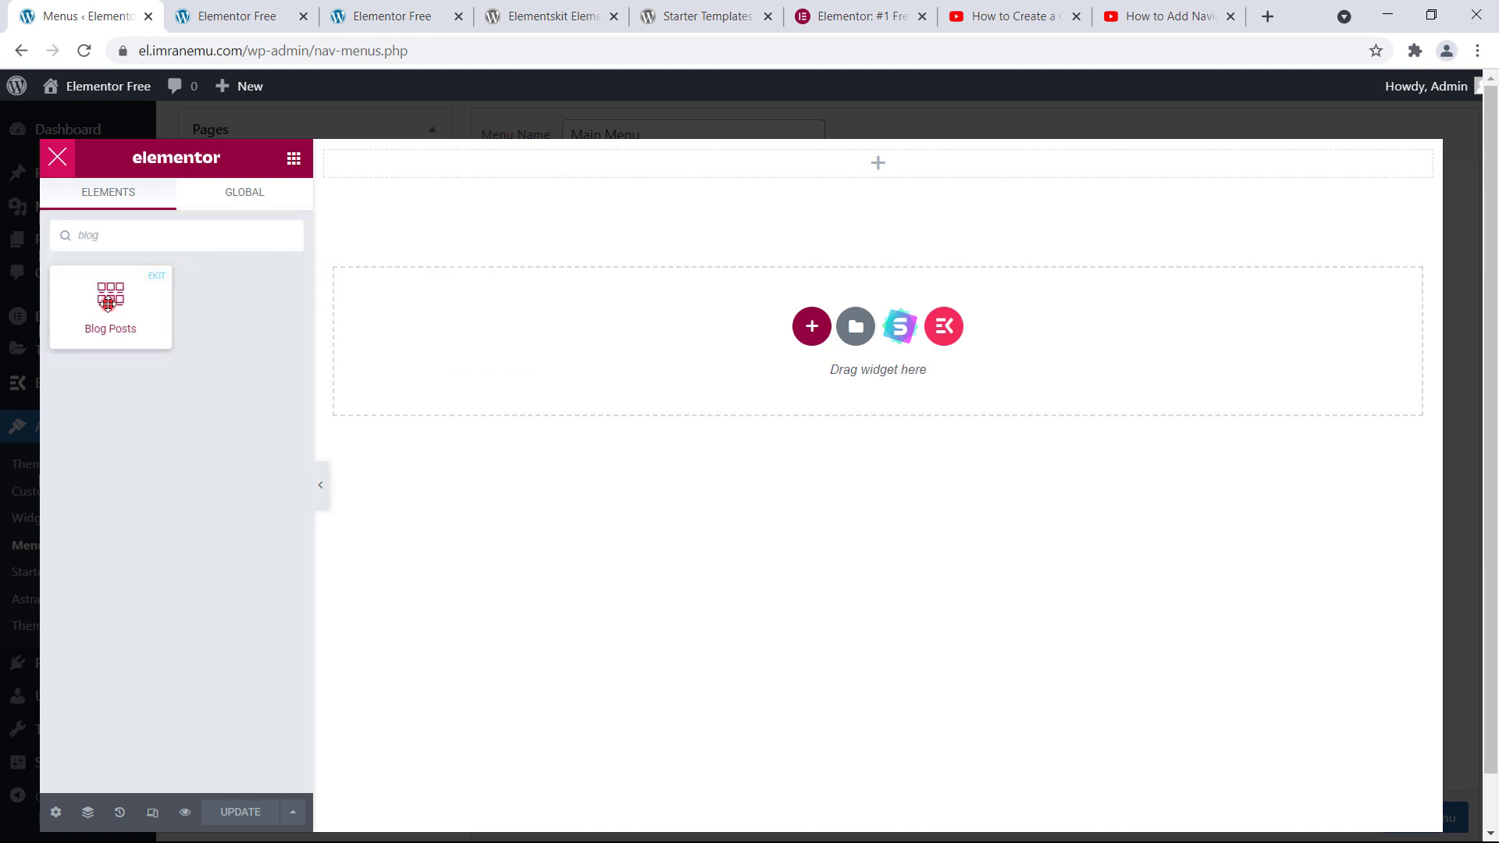
pyautogui.moveTo(113, 306); pyautogui.dragTo(713, 153)
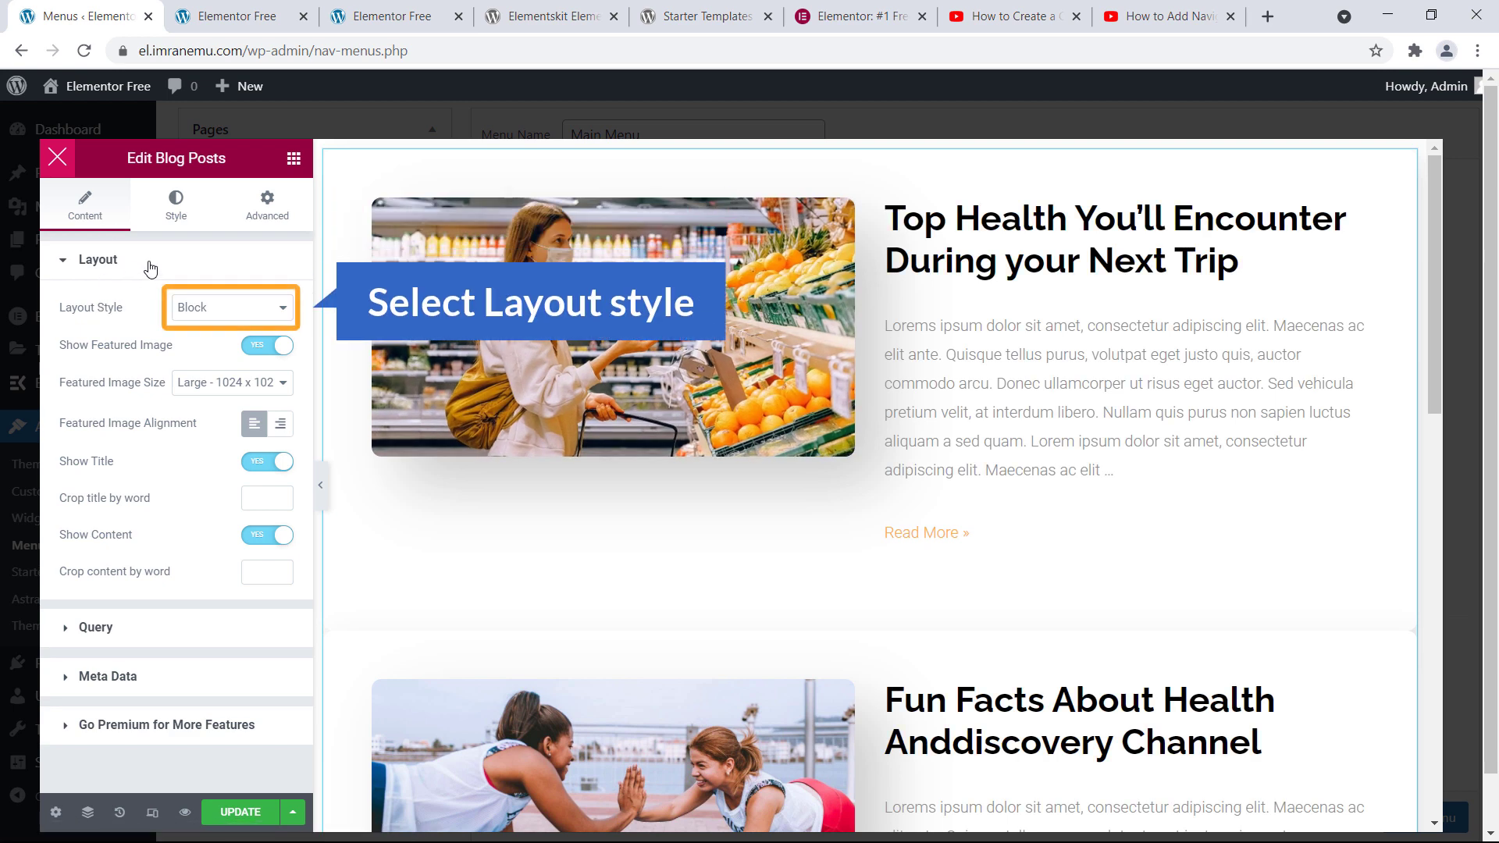
# - Set the Blog Posts layout style to Grid With Thumb and show 4 posts per row
pyautogui.click(221, 307)
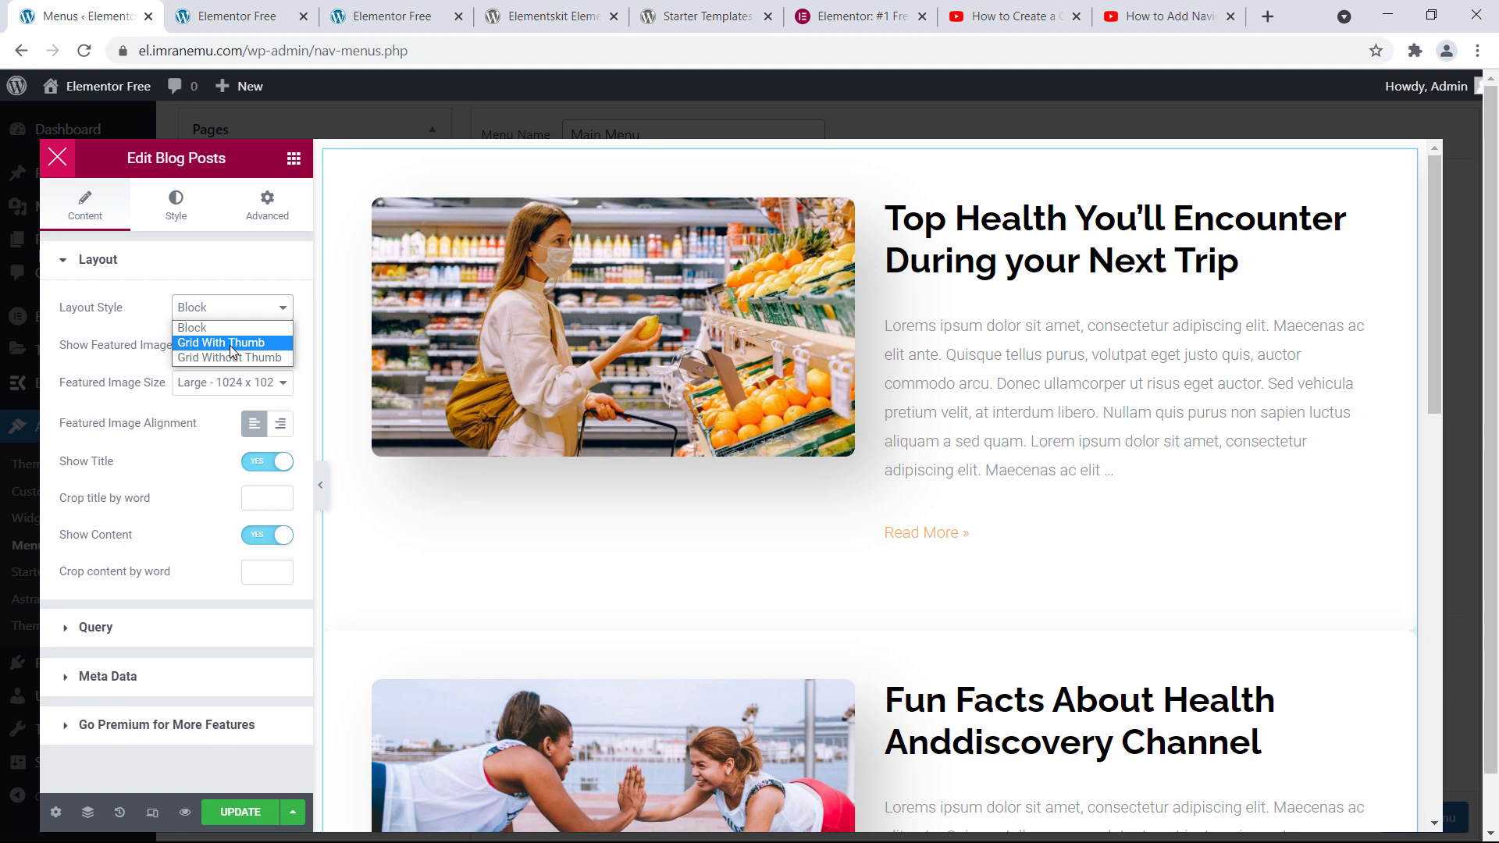
pyautogui.click(230, 345)
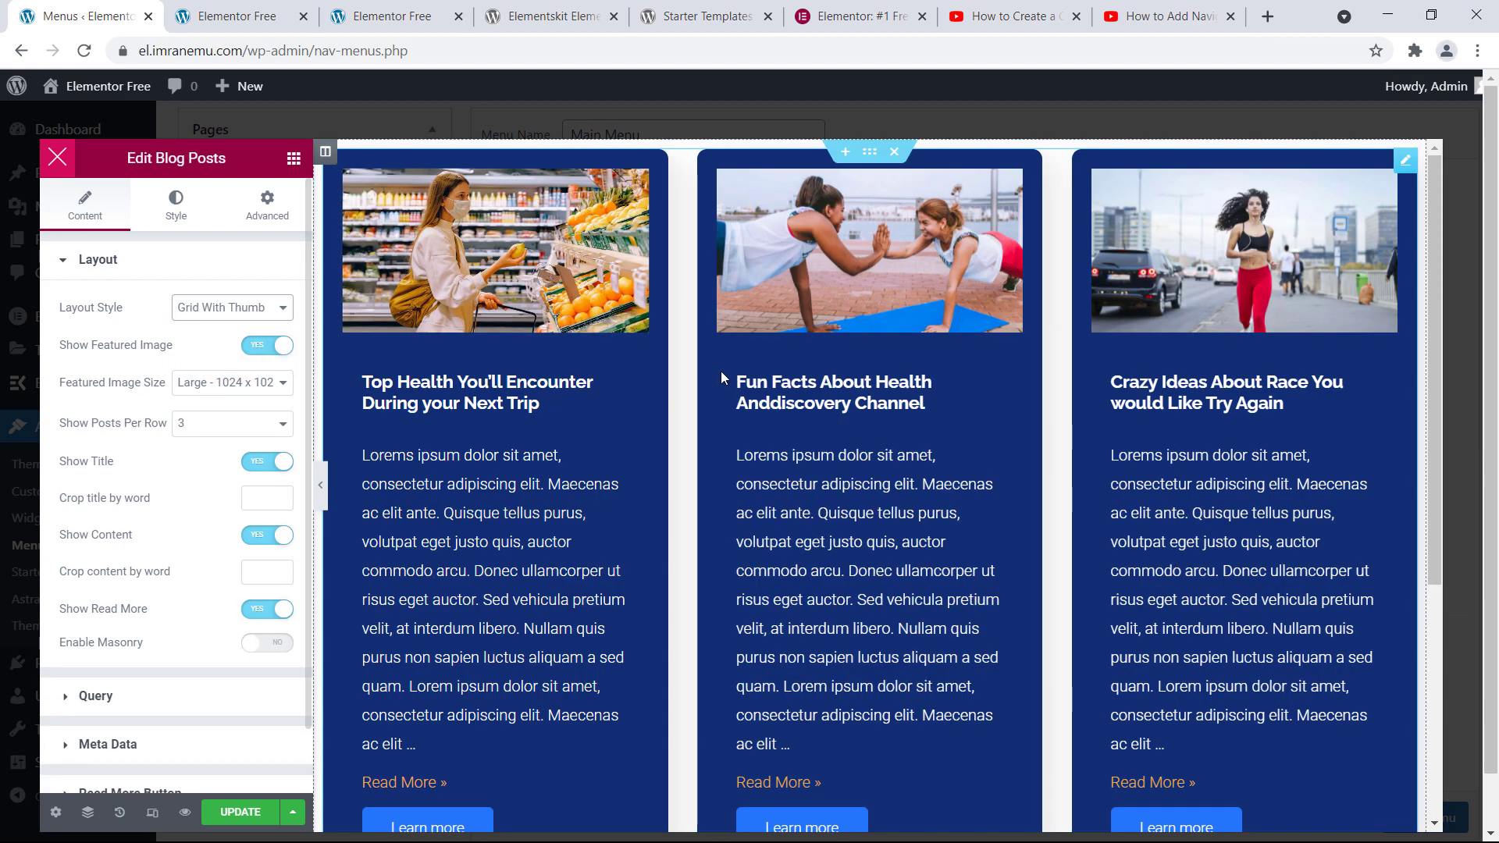
pyautogui.scroll(-4, 687, 389)
pyautogui.scroll(4, 677, 402)
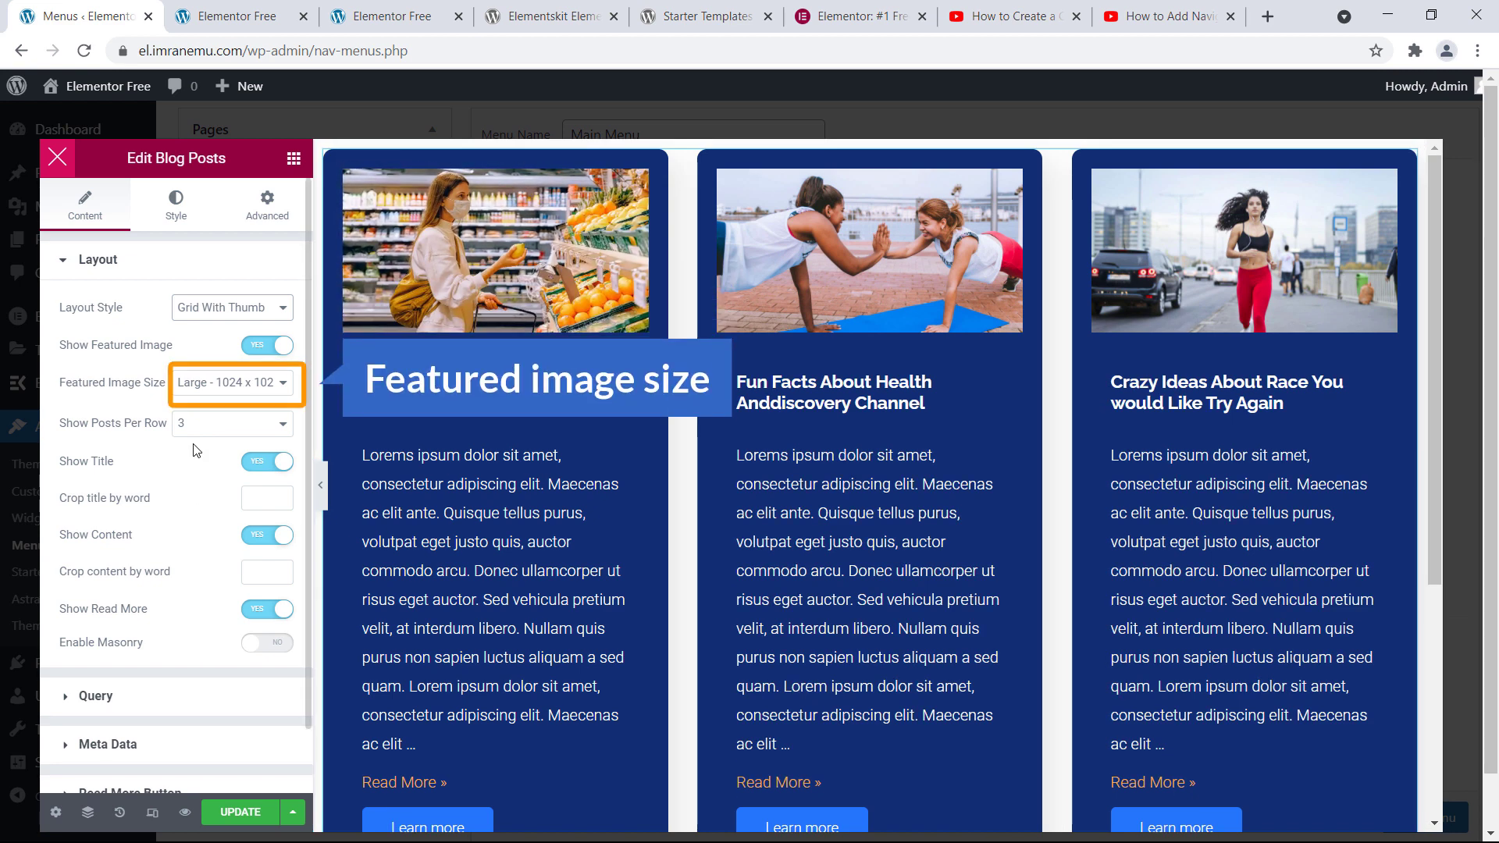
pyautogui.click(227, 385)
pyautogui.click(226, 392)
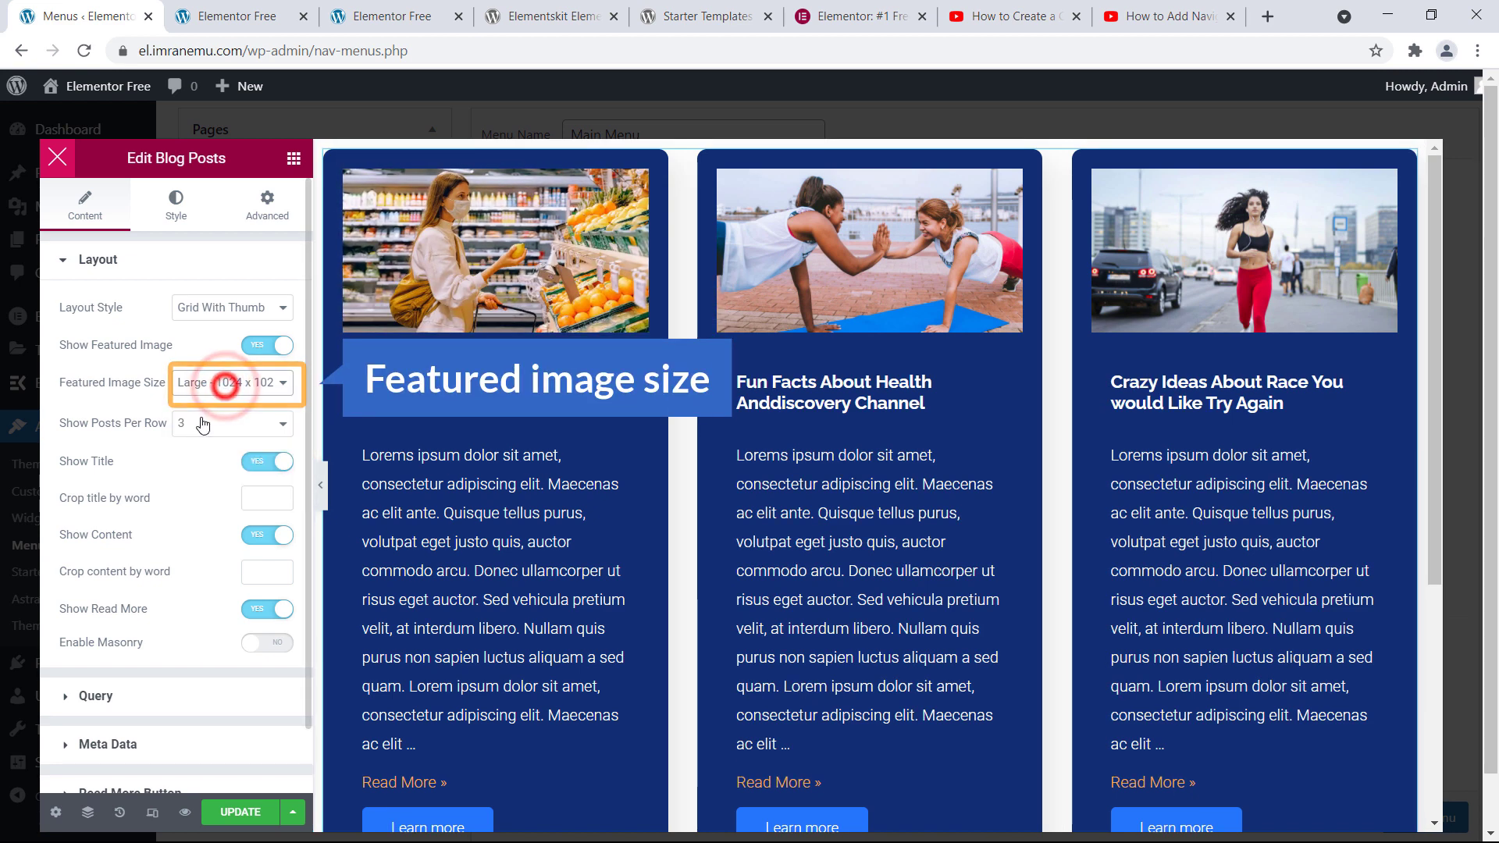
pyautogui.click(284, 426)
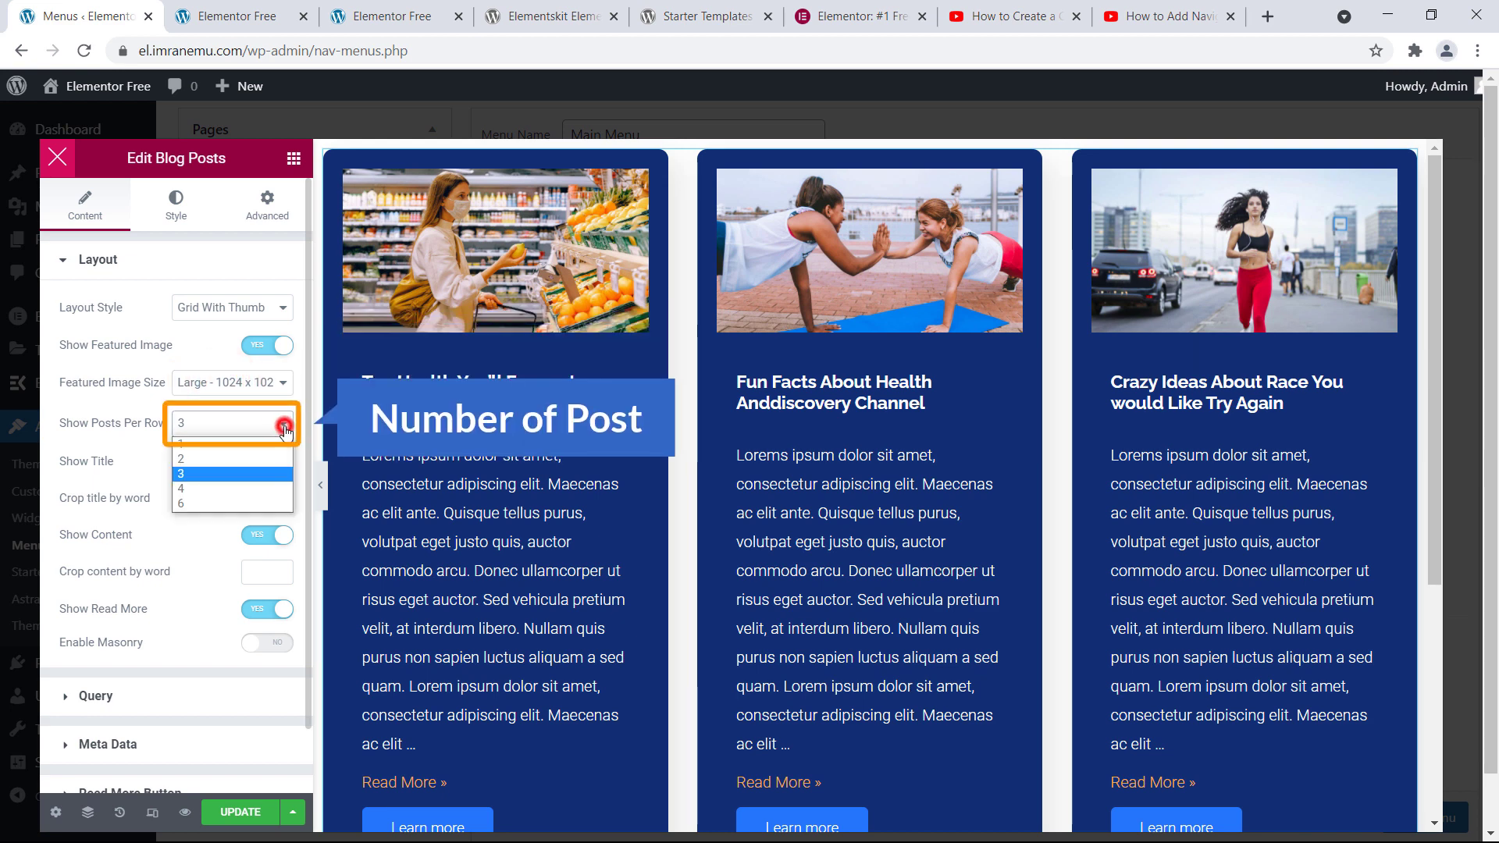
pyautogui.click(228, 487)
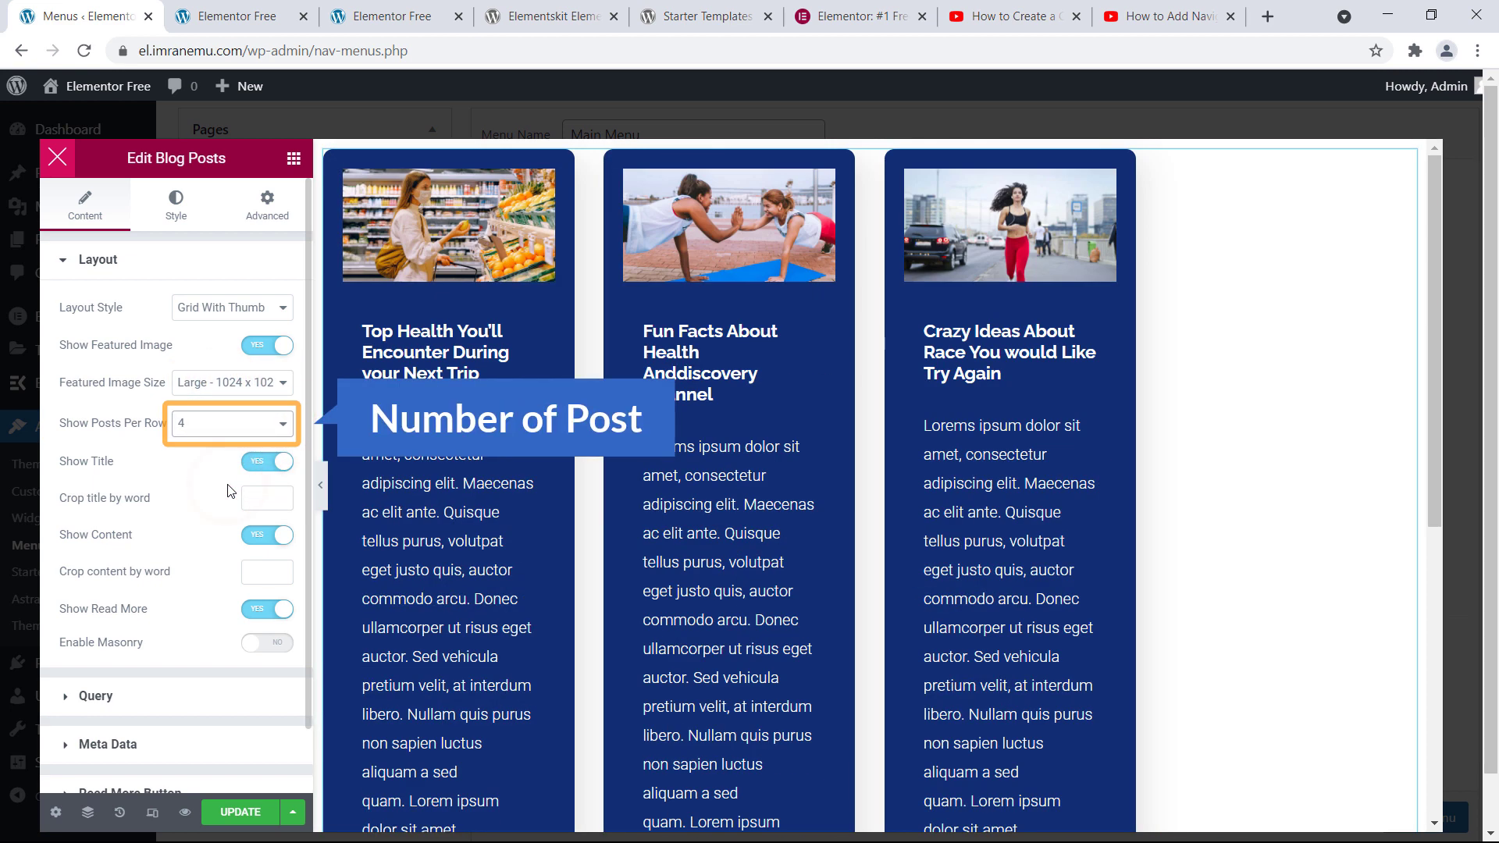
# - Turn off the content display for the blog posts, keeping their titles shown
pyautogui.scroll(-1, 211, 466)
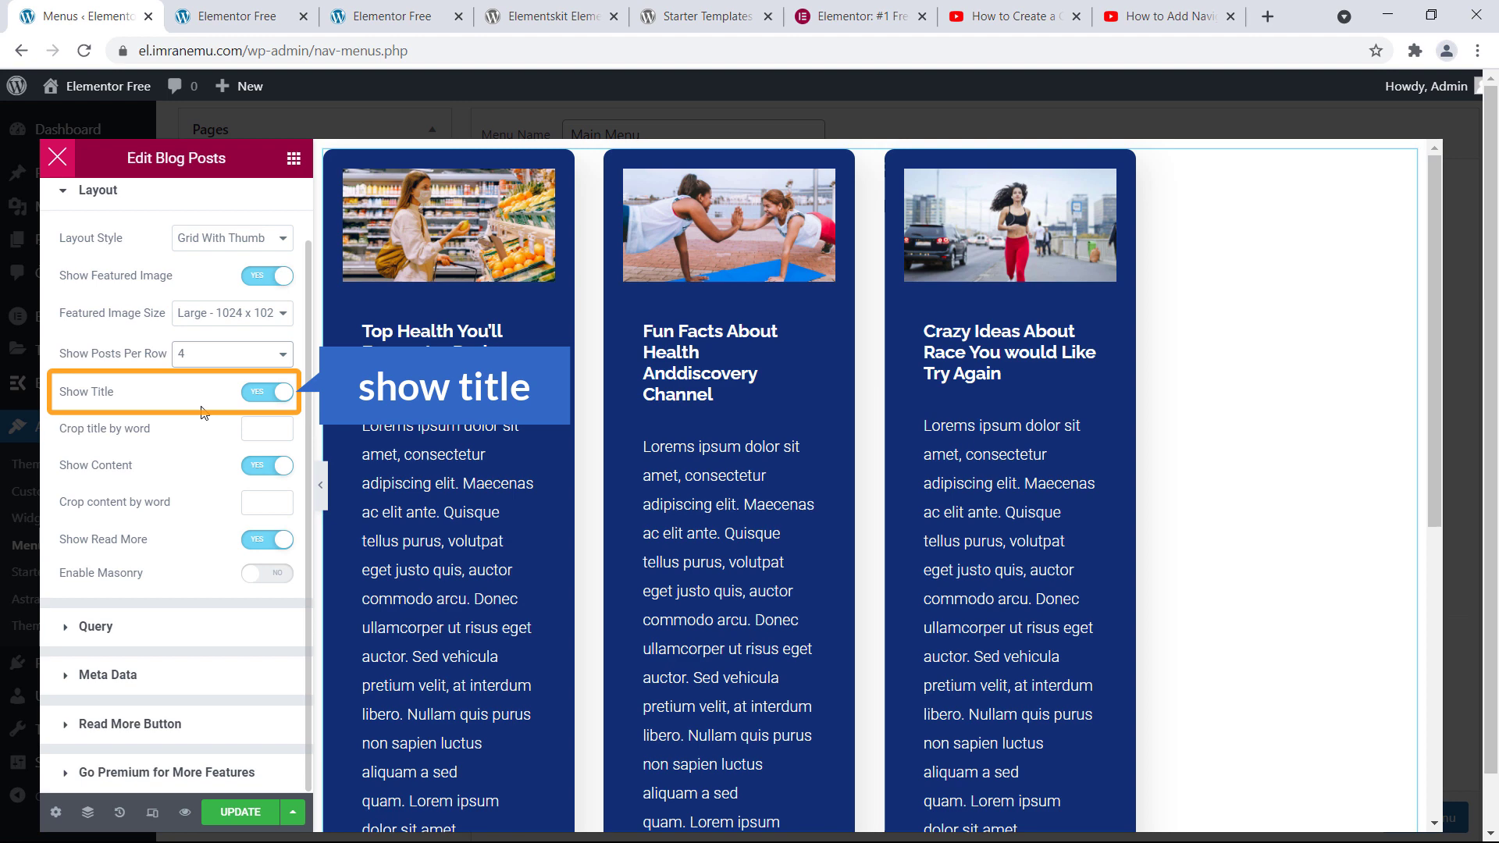
pyautogui.click(266, 392)
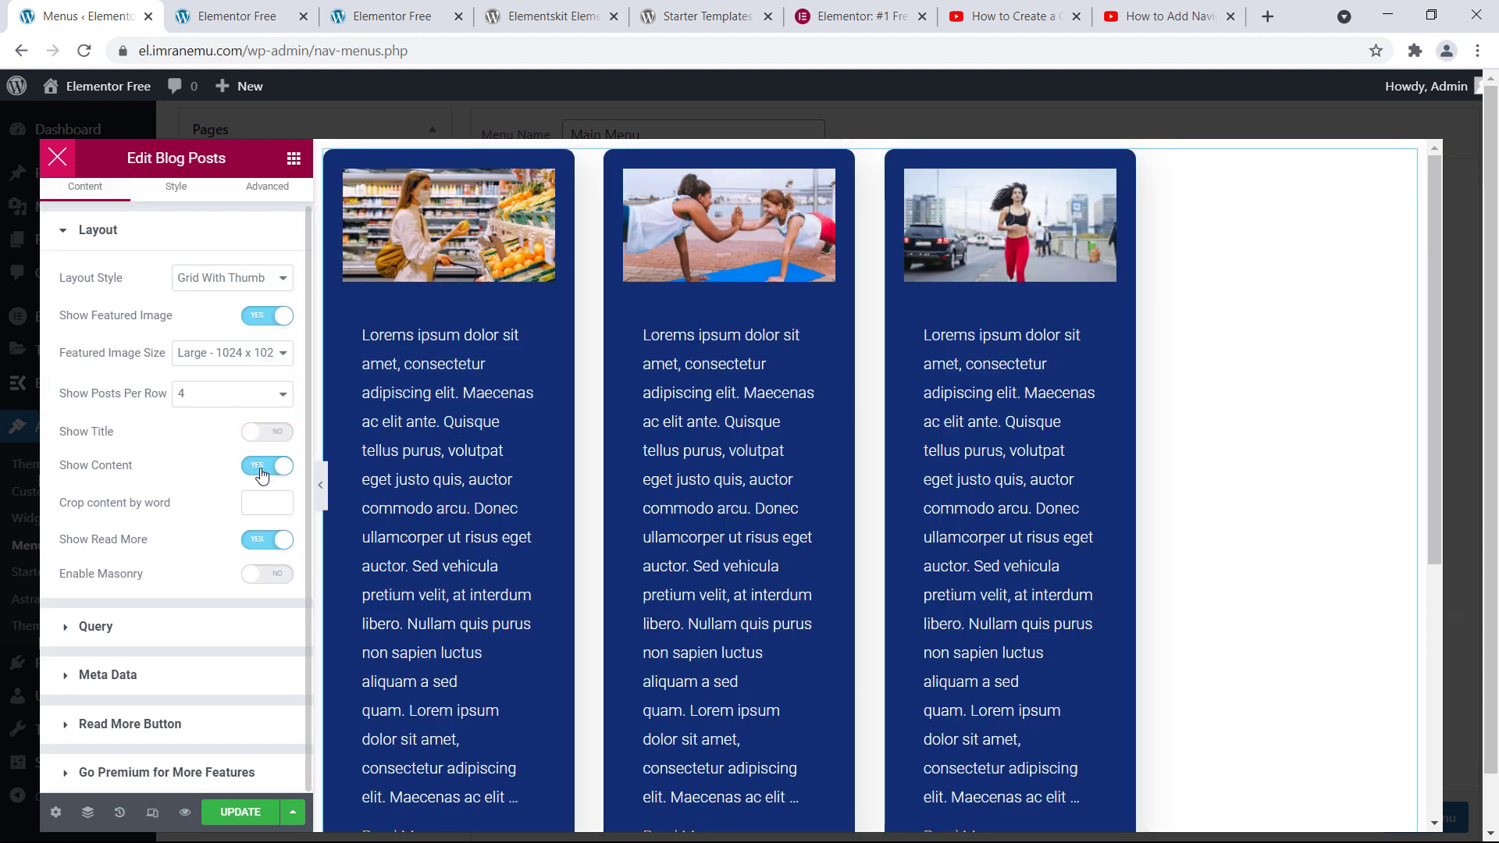
pyautogui.click(264, 467)
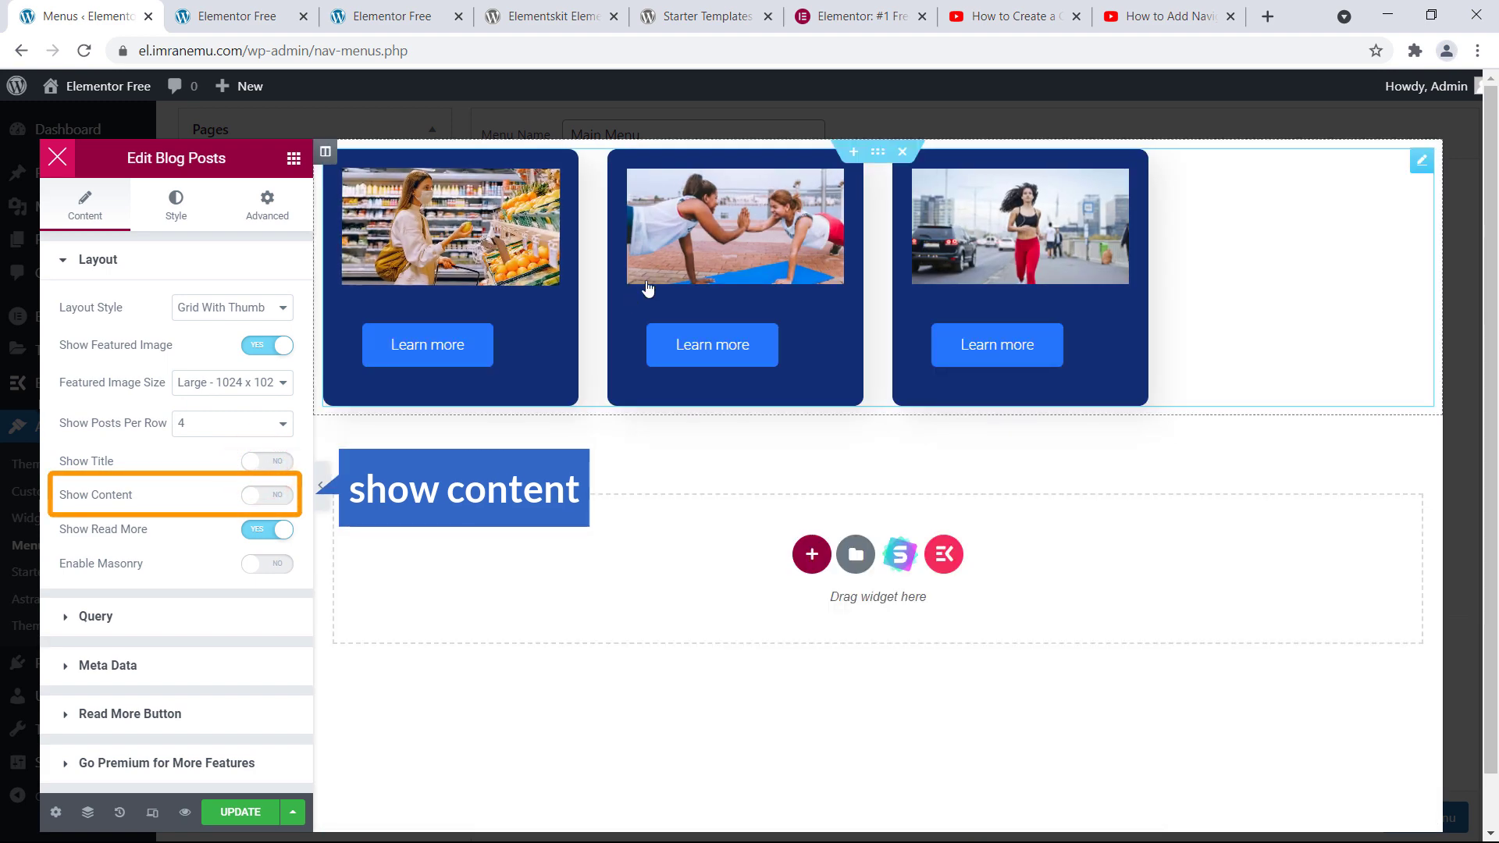
pyautogui.click(274, 471)
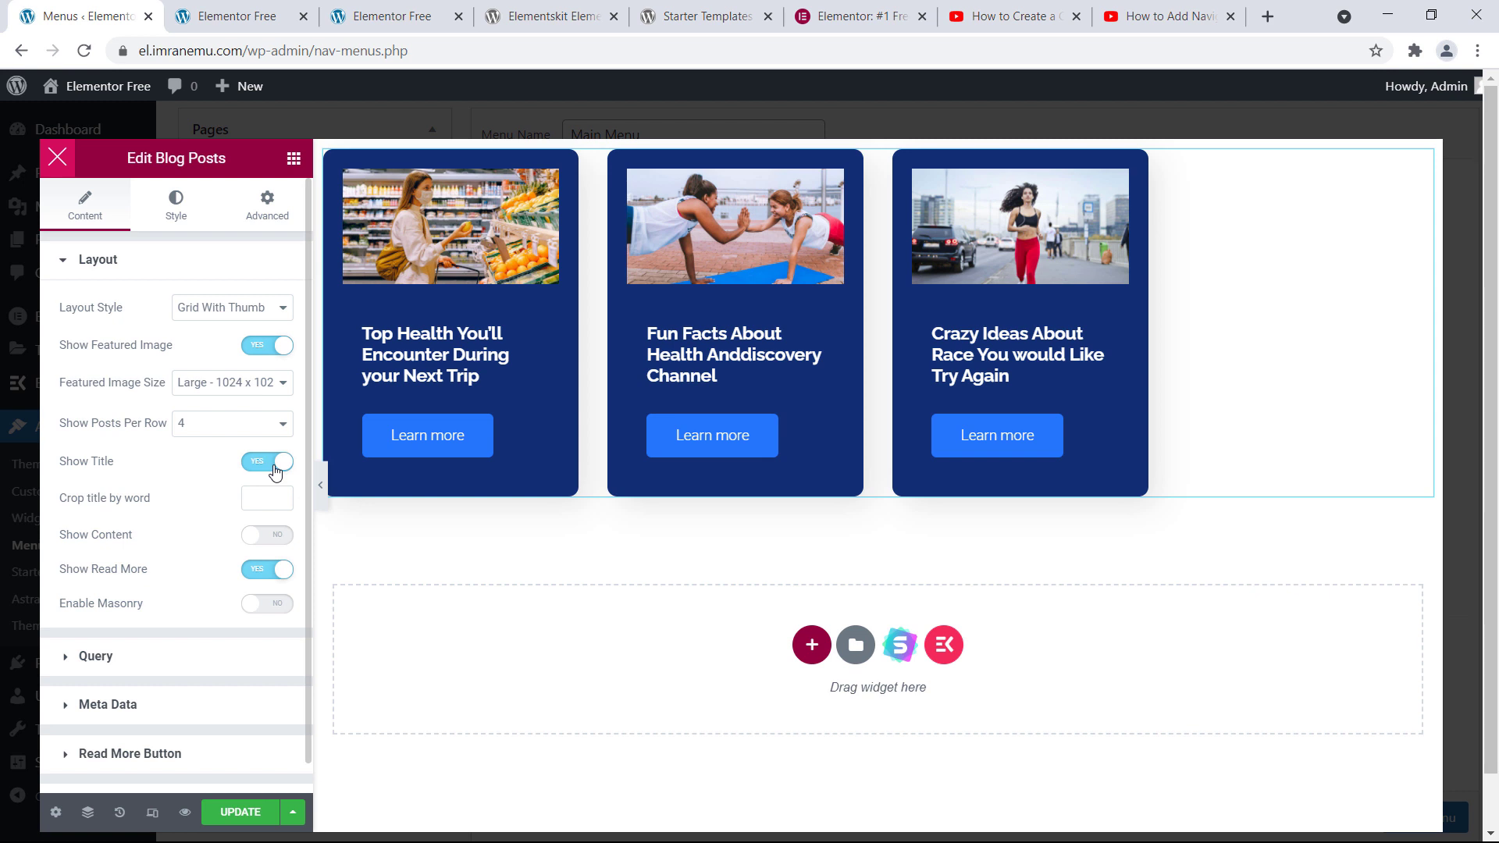
# - Set the Posts Count in the Blog Posts query settings to 4
pyautogui.scroll(-1, 244, 493)
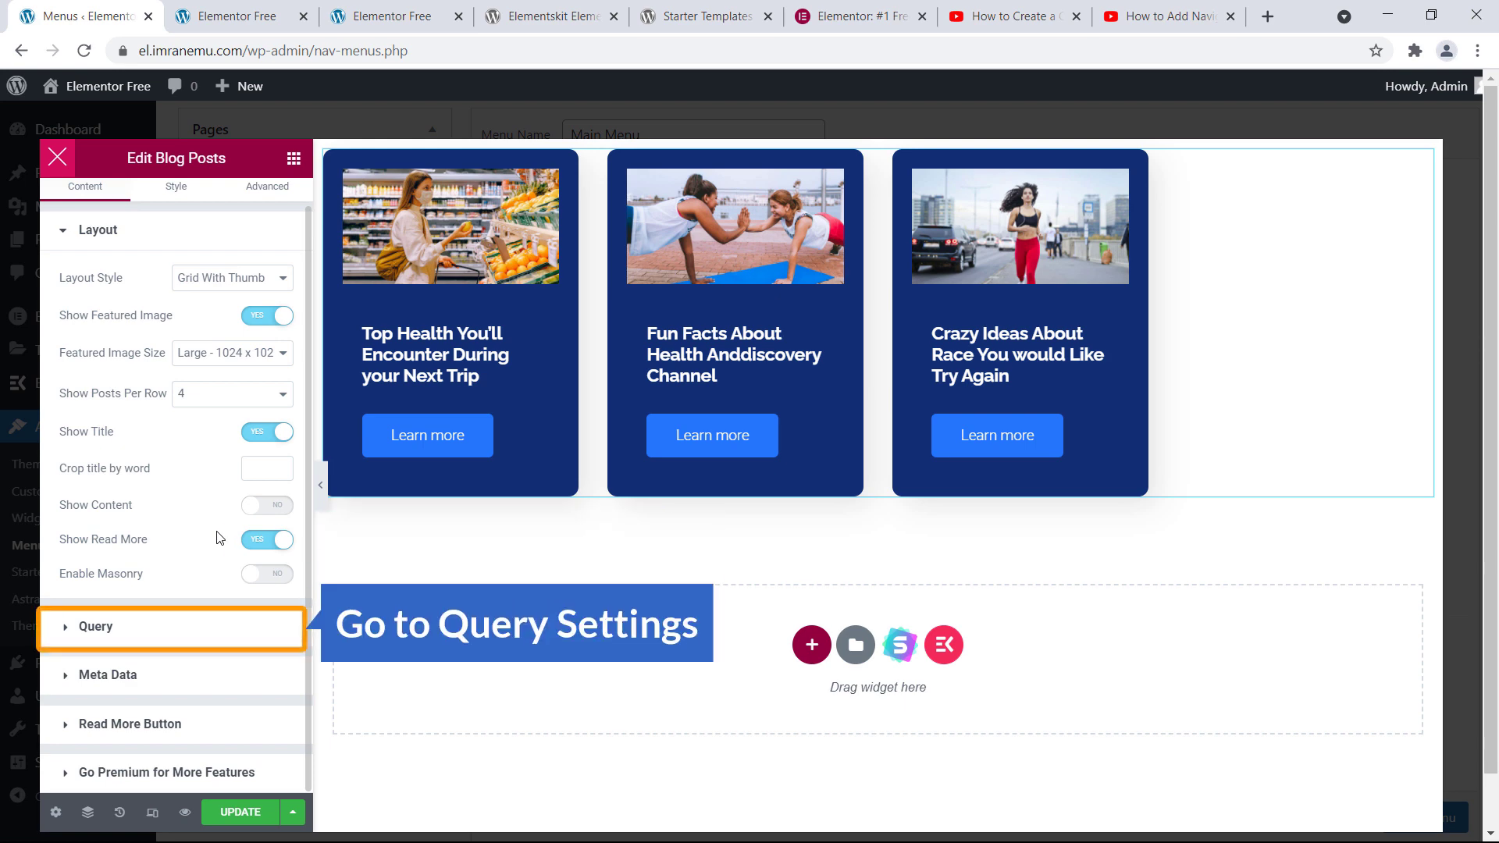
pyautogui.click(160, 626)
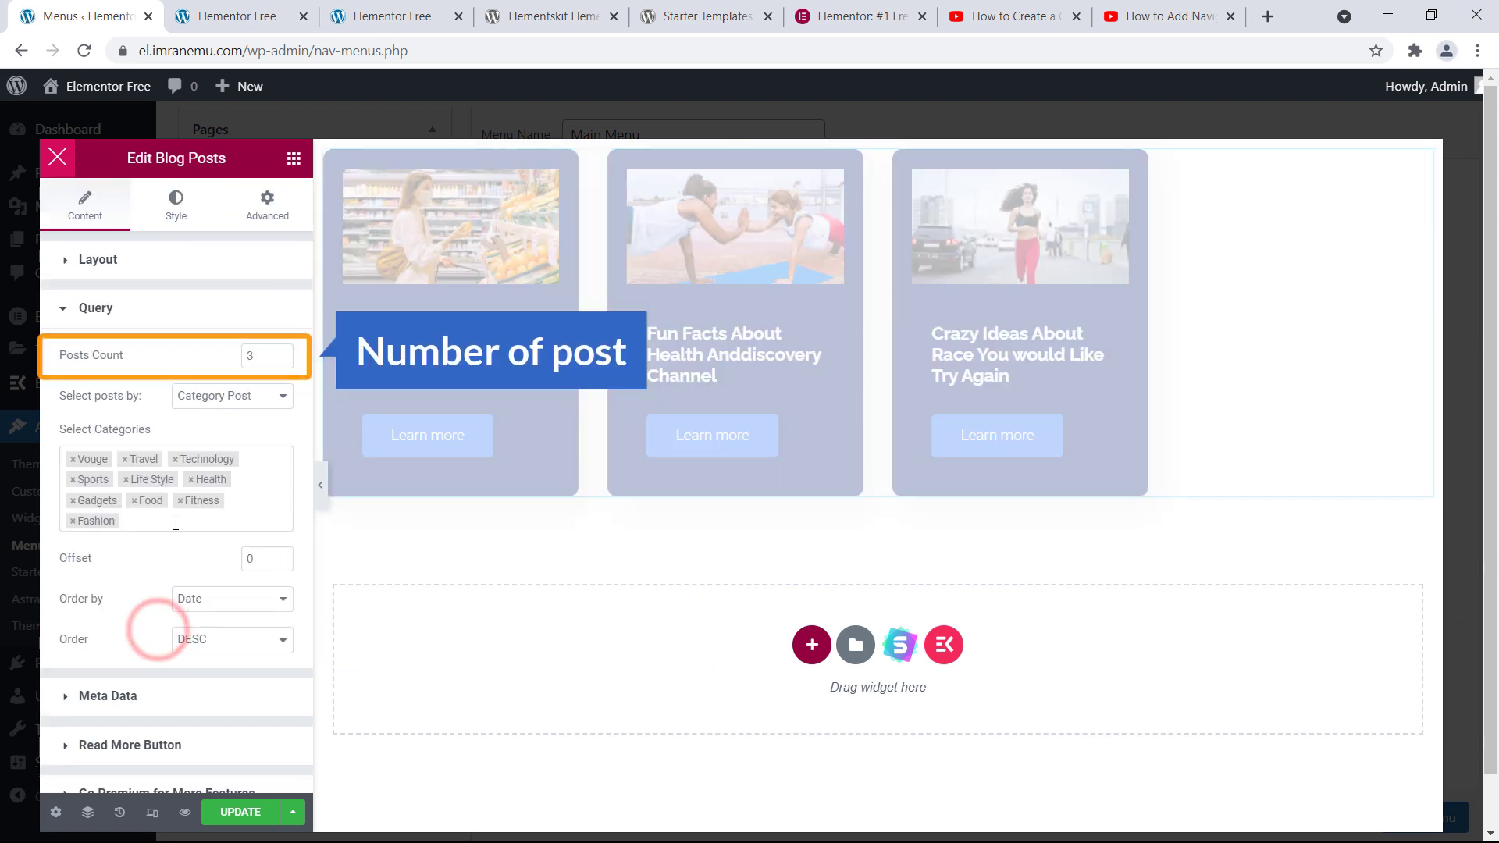
pyautogui.click(265, 357)
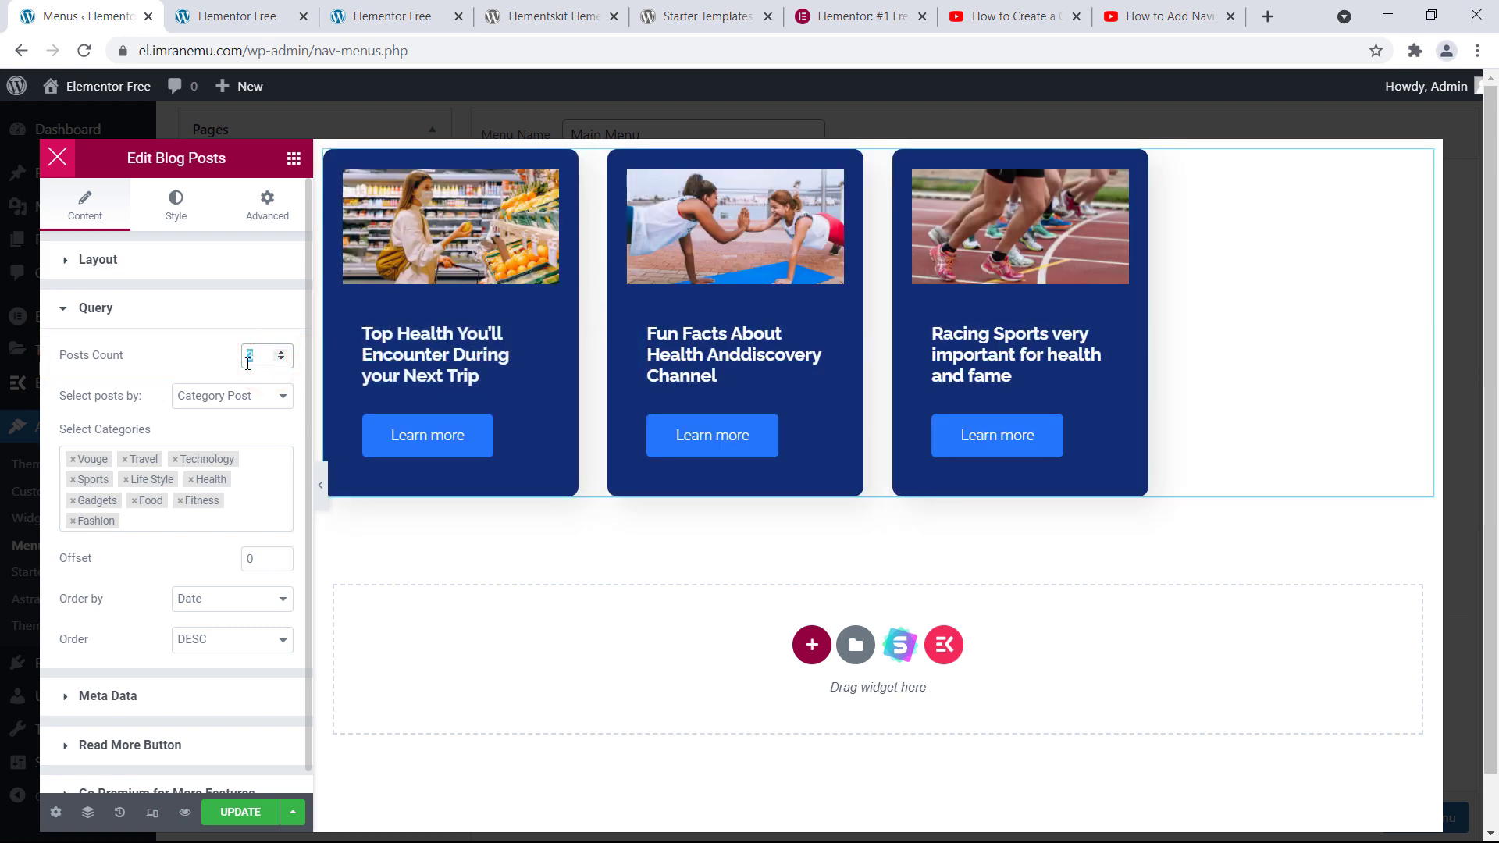
pyautogui.write('6')
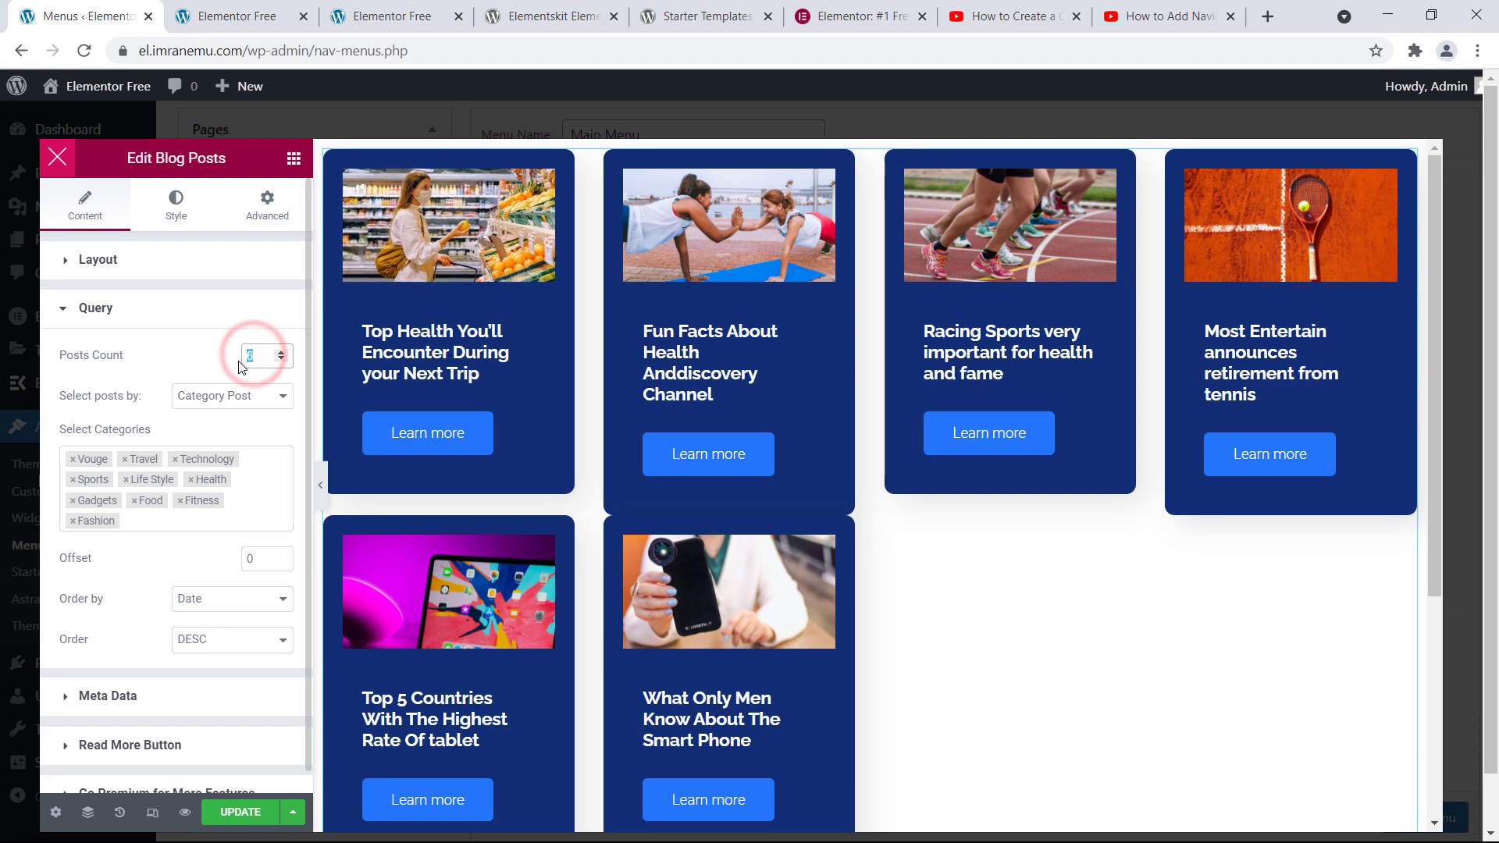
pyautogui.write('4')
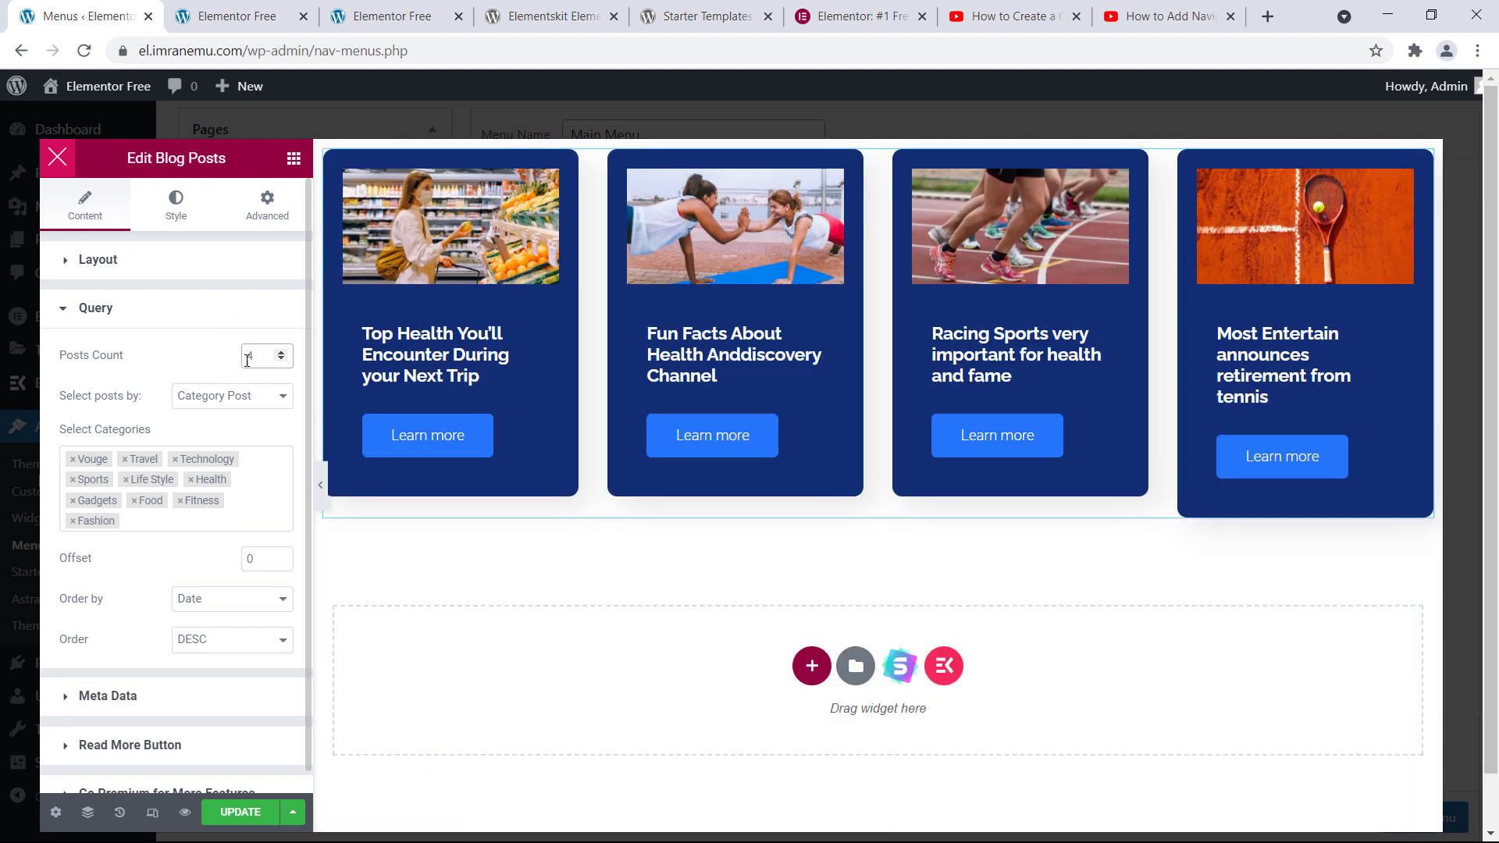
# - Review the Blog Posts widget's style settings and update the mega menu content
pyautogui.scroll(-1, 194, 372)
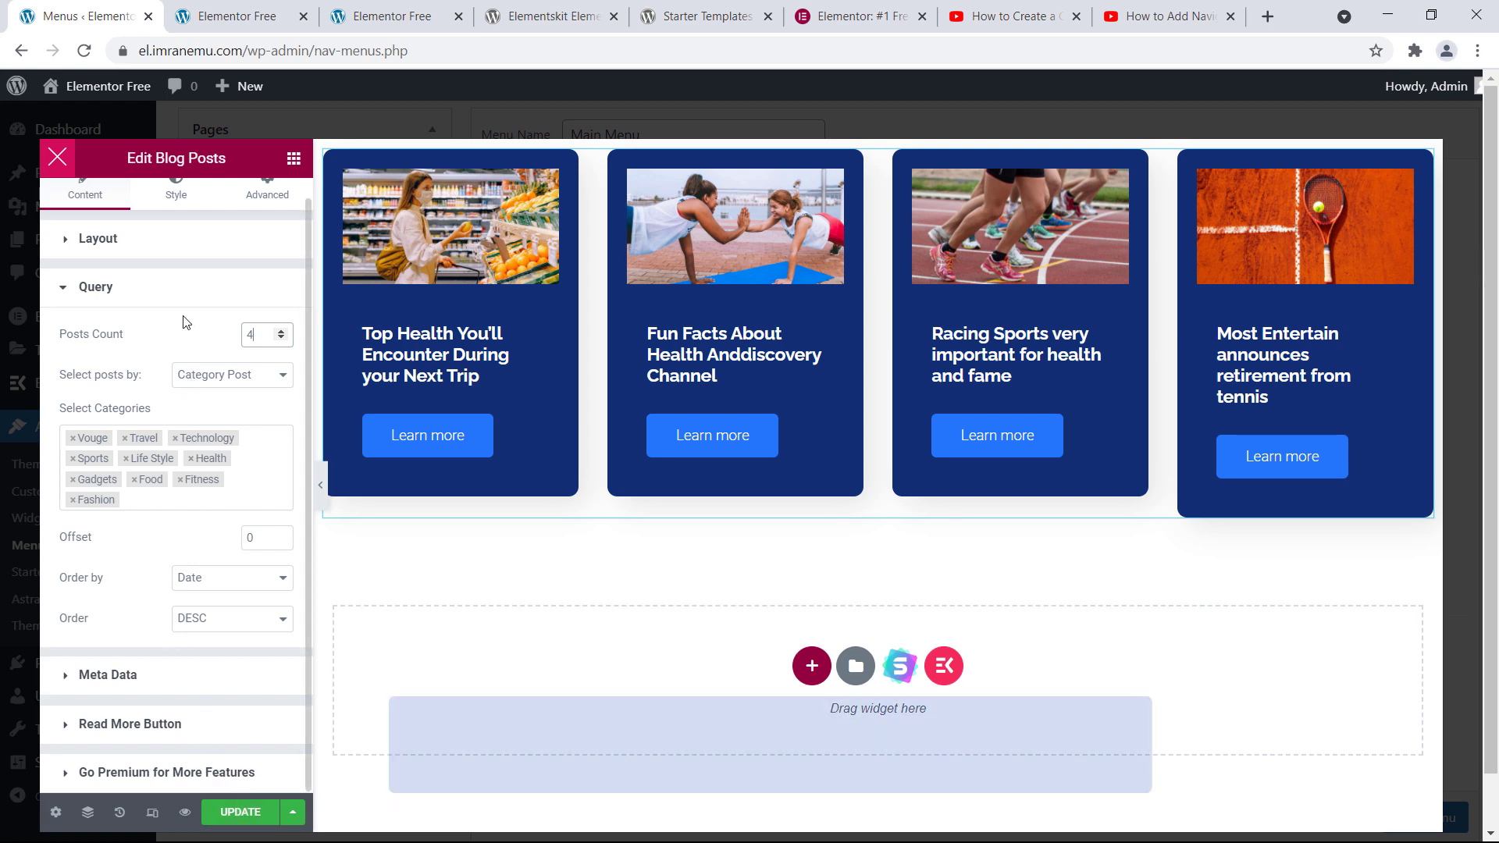
pyautogui.scroll(1, 190, 233)
pyautogui.click(187, 219)
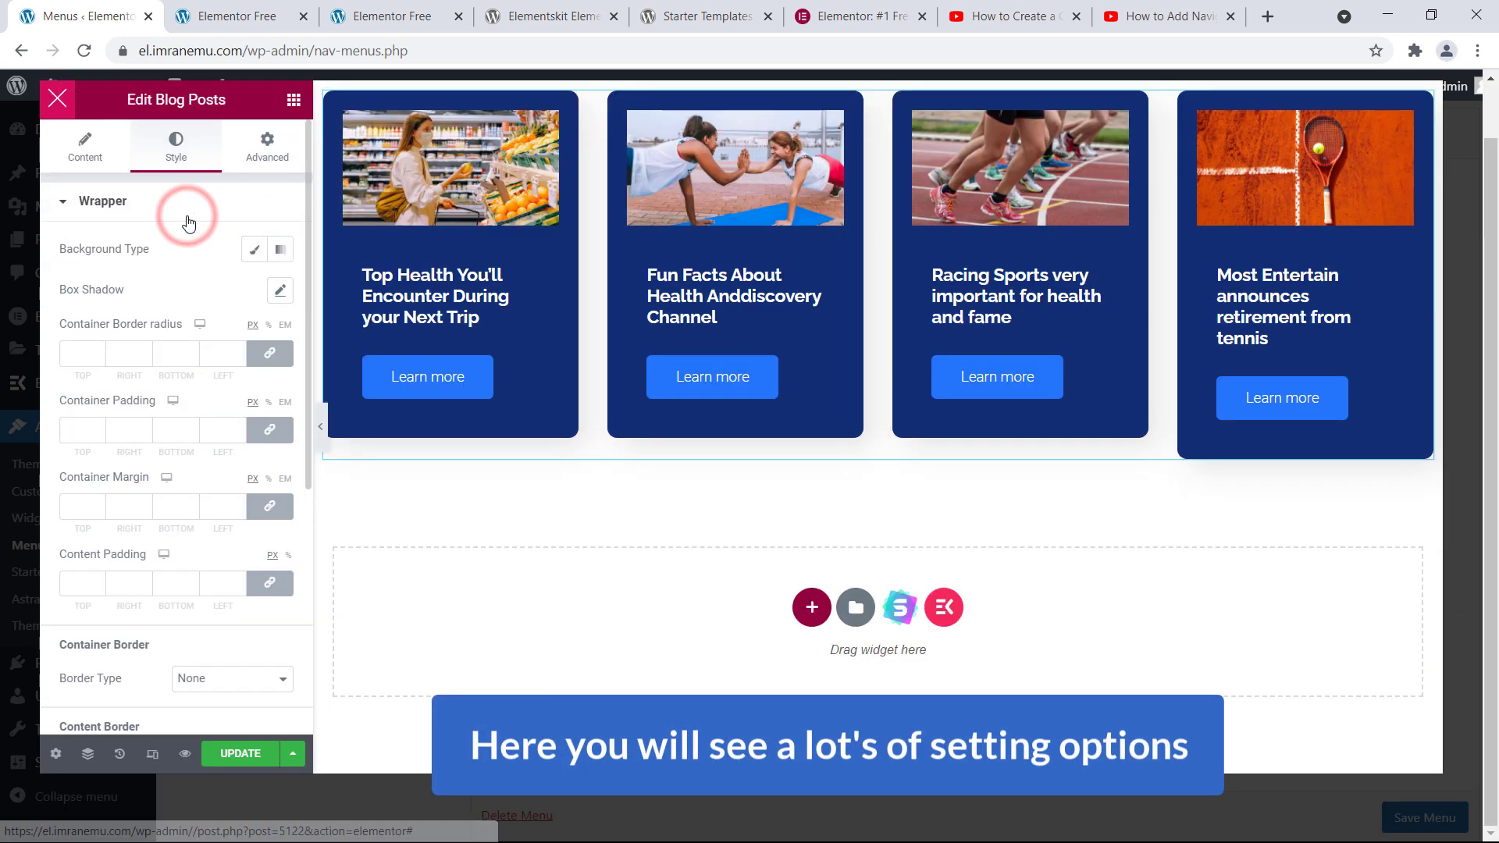
pyautogui.click(85, 147)
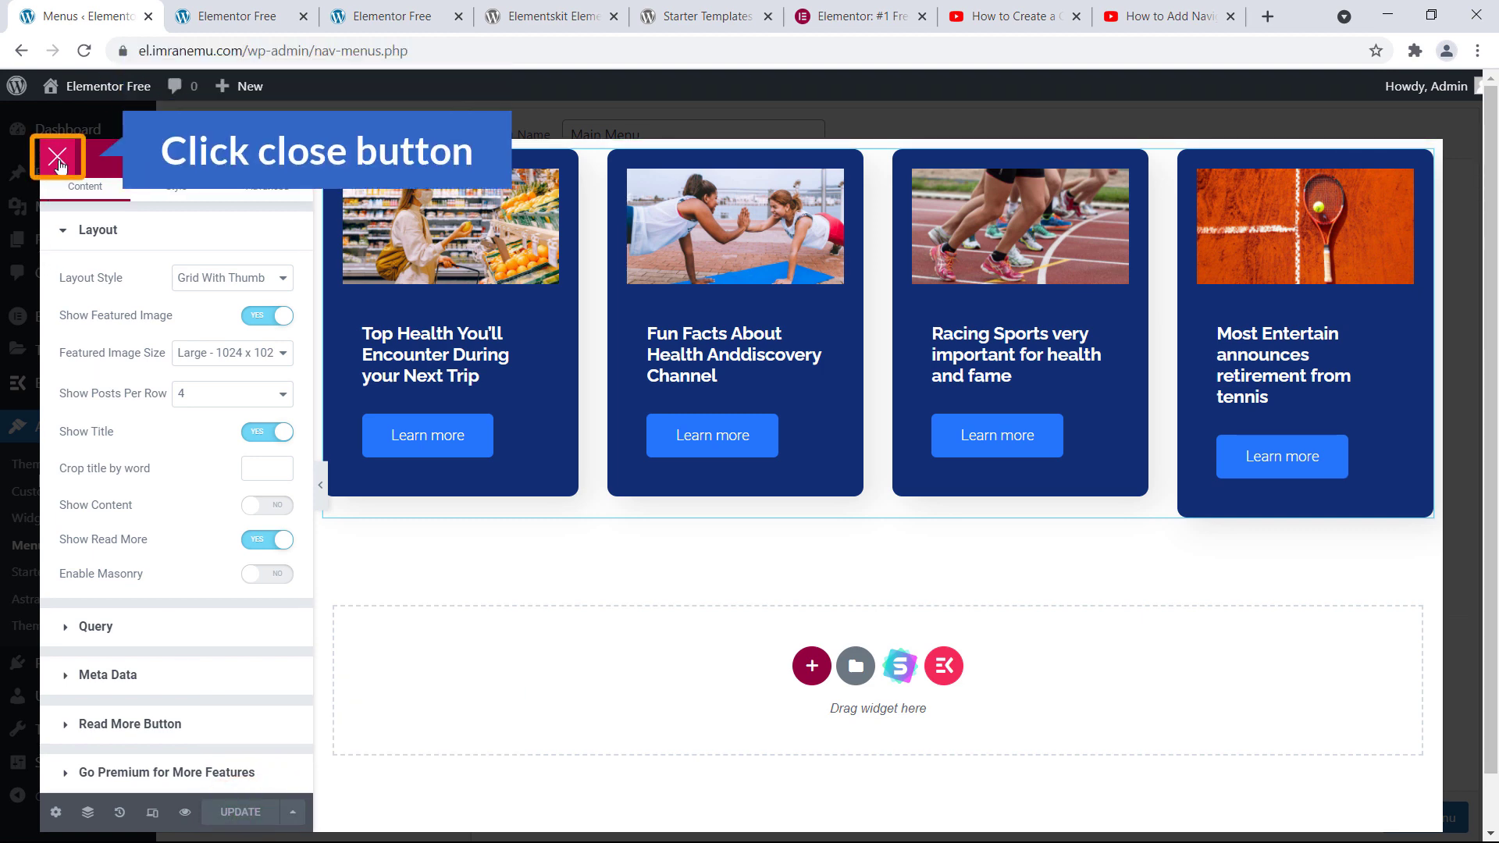
# - Leave the editor, check the mega menu width and position settings, and save and close the mega menu dialog
pyautogui.click(59, 162)
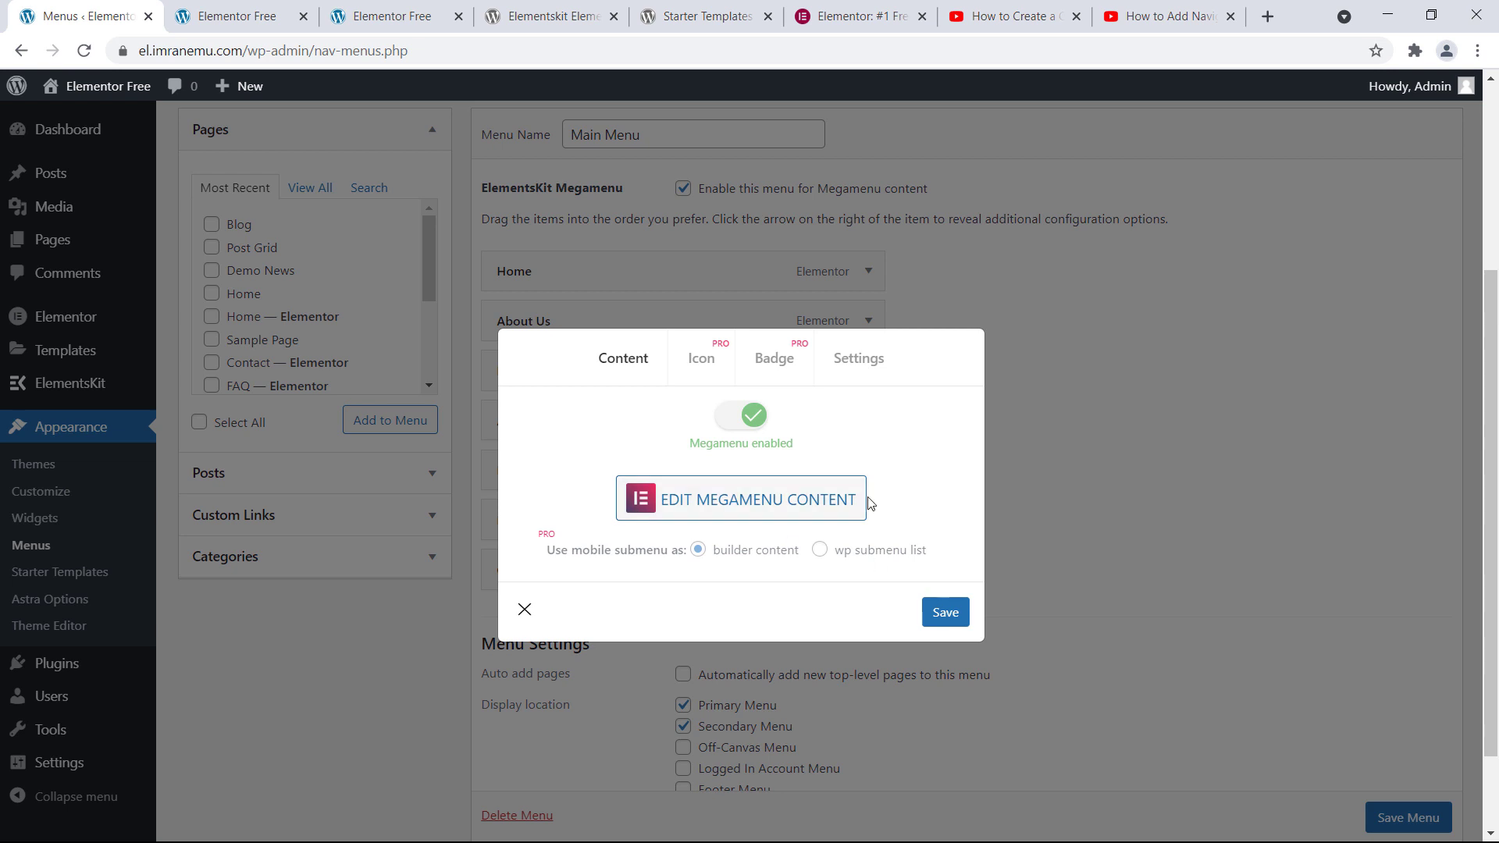
pyautogui.click(867, 369)
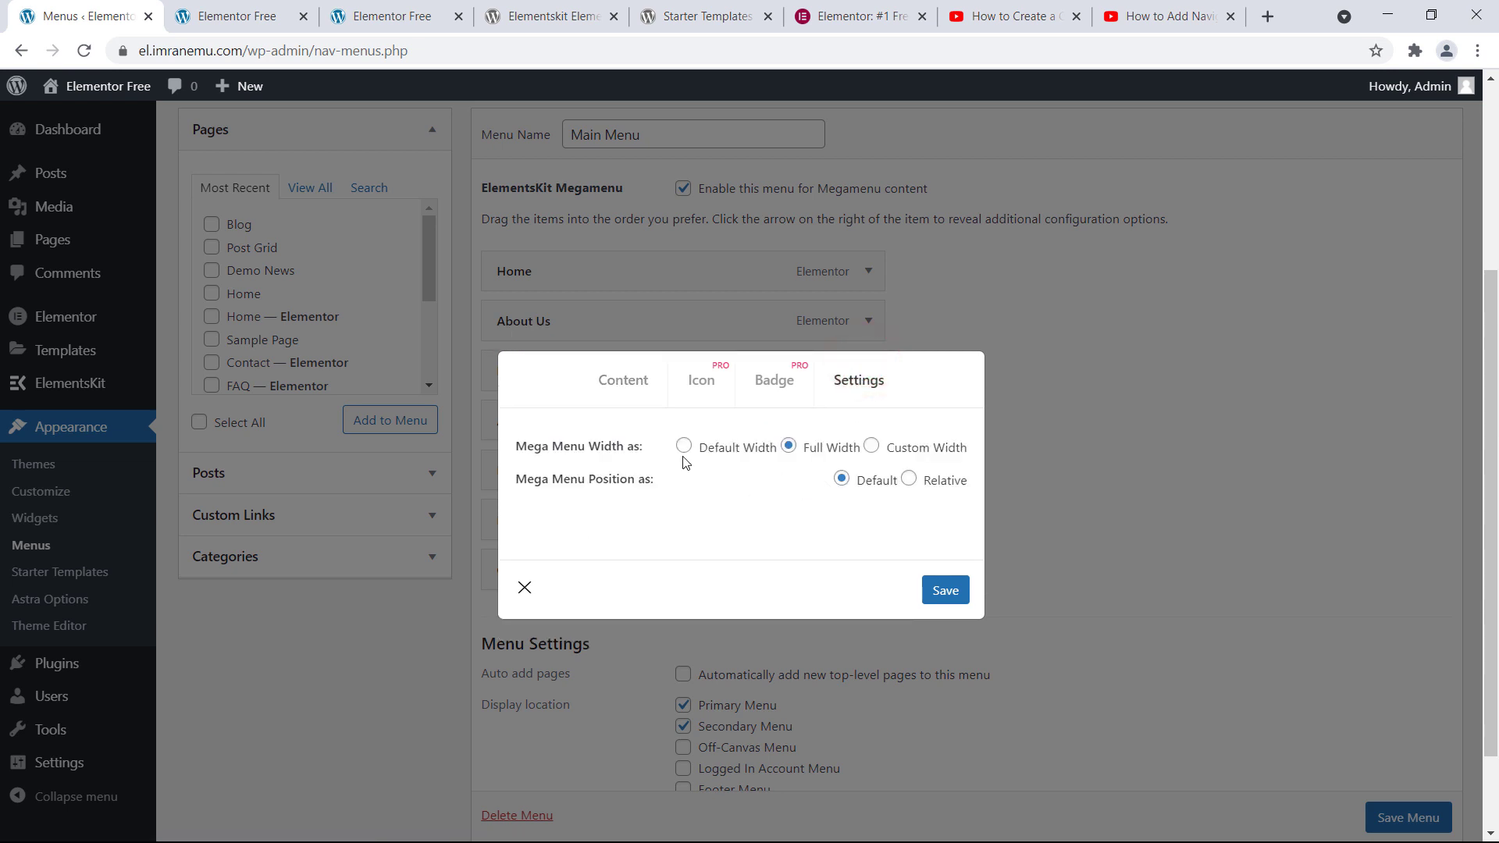
pyautogui.click(637, 394)
pyautogui.click(938, 617)
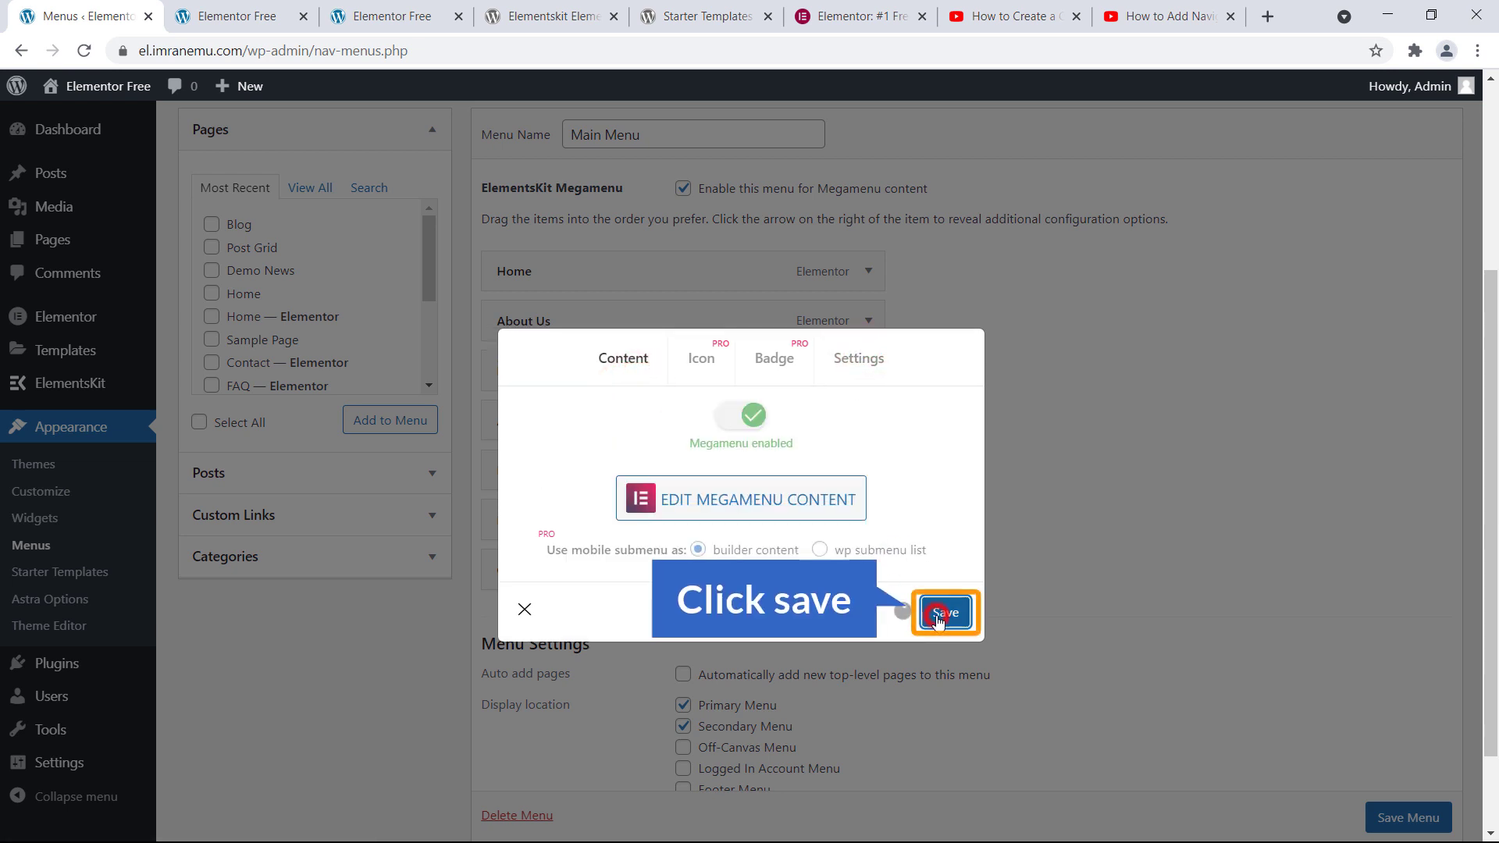
pyautogui.click(524, 614)
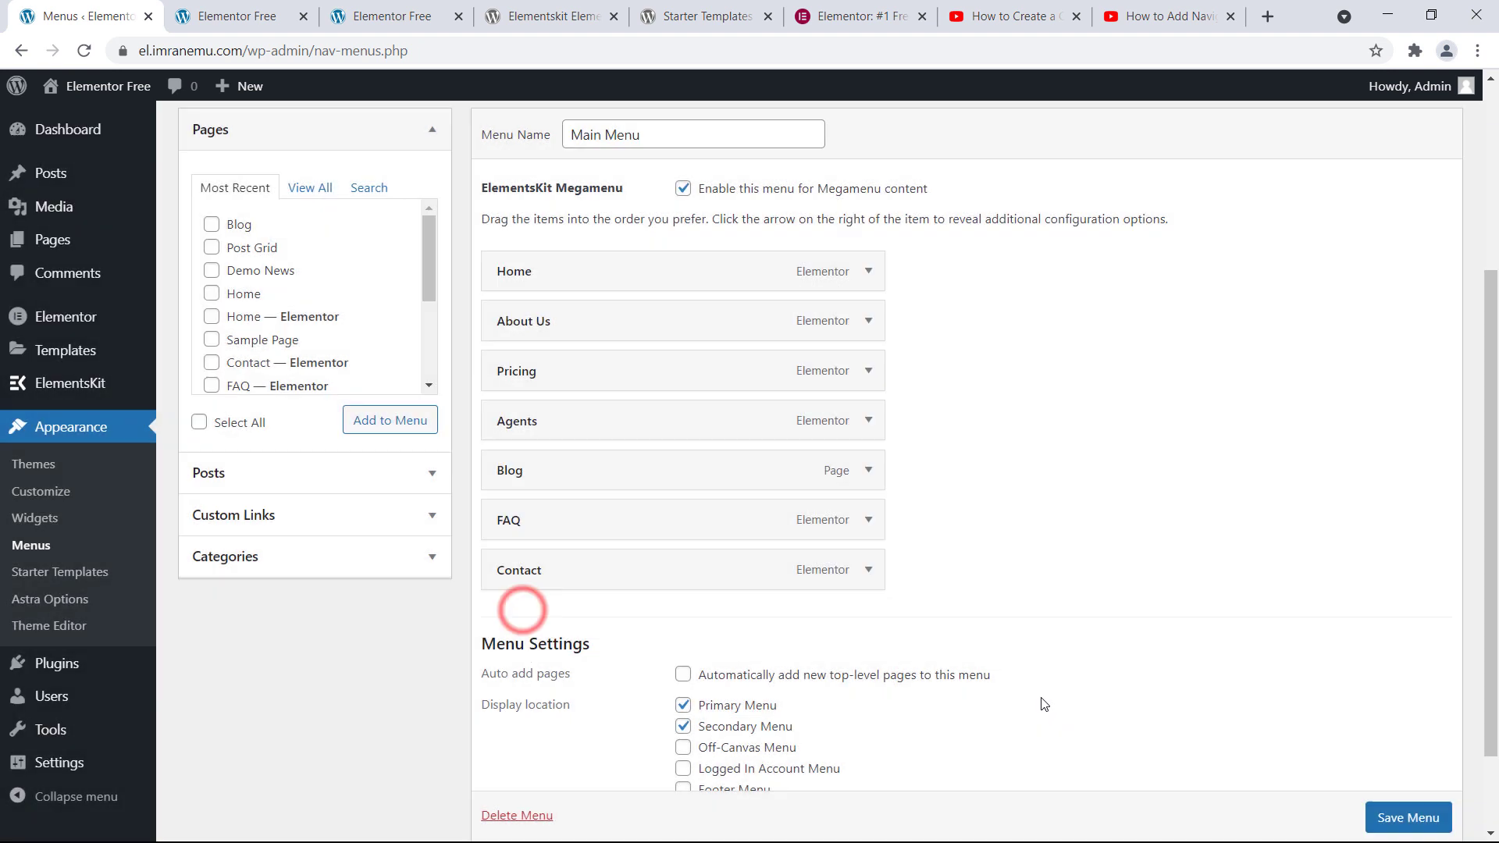
# - Save the Main Menu and compare the Blog mega menu on the reloaded live site with the demo site
pyautogui.scroll(-1, 1396, 826)
pyautogui.click(1395, 817)
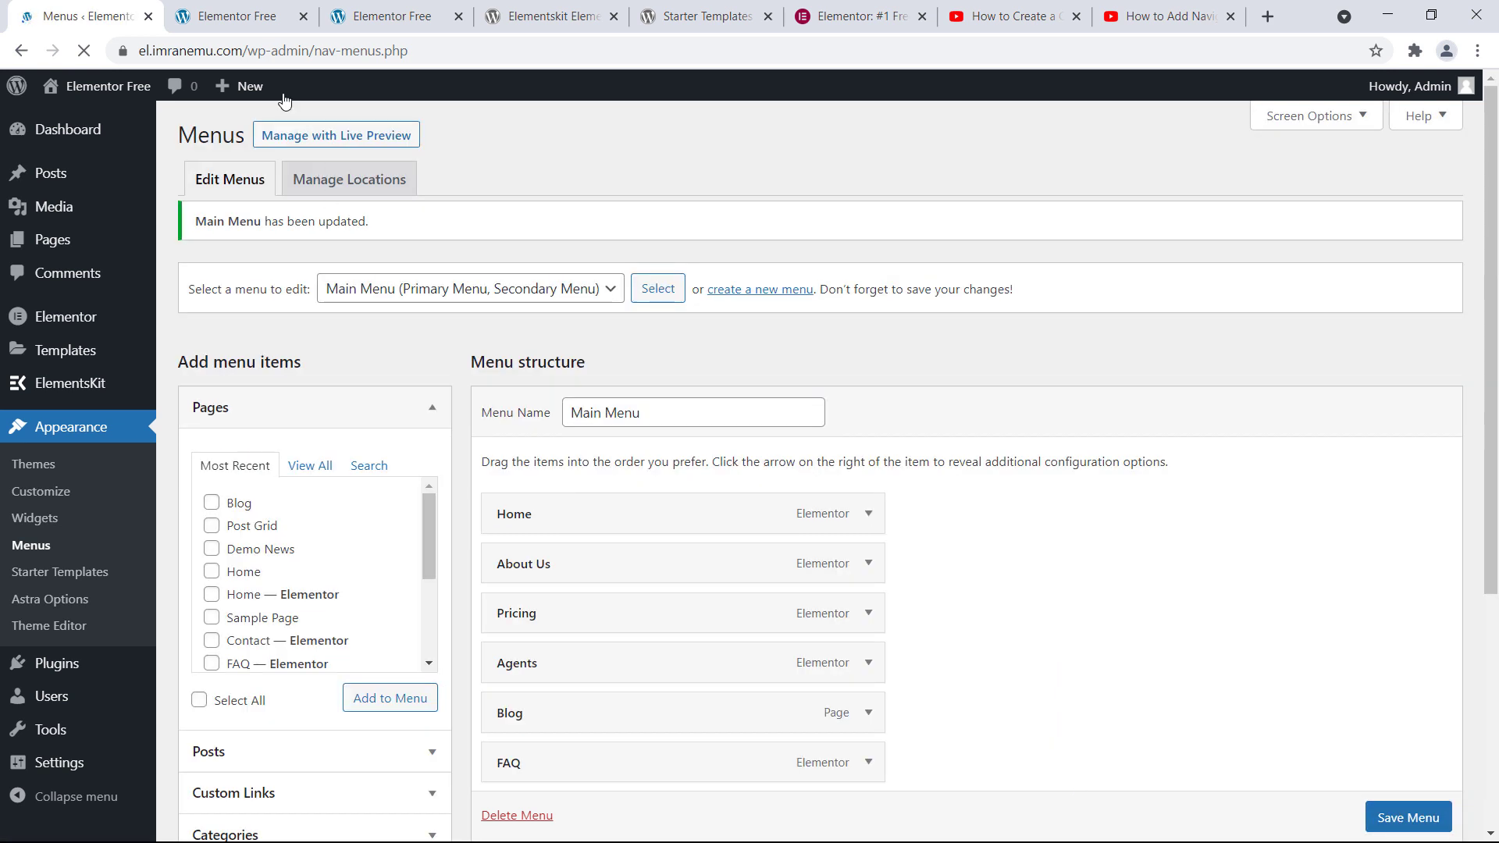
pyautogui.click(247, 16)
pyautogui.click(85, 53)
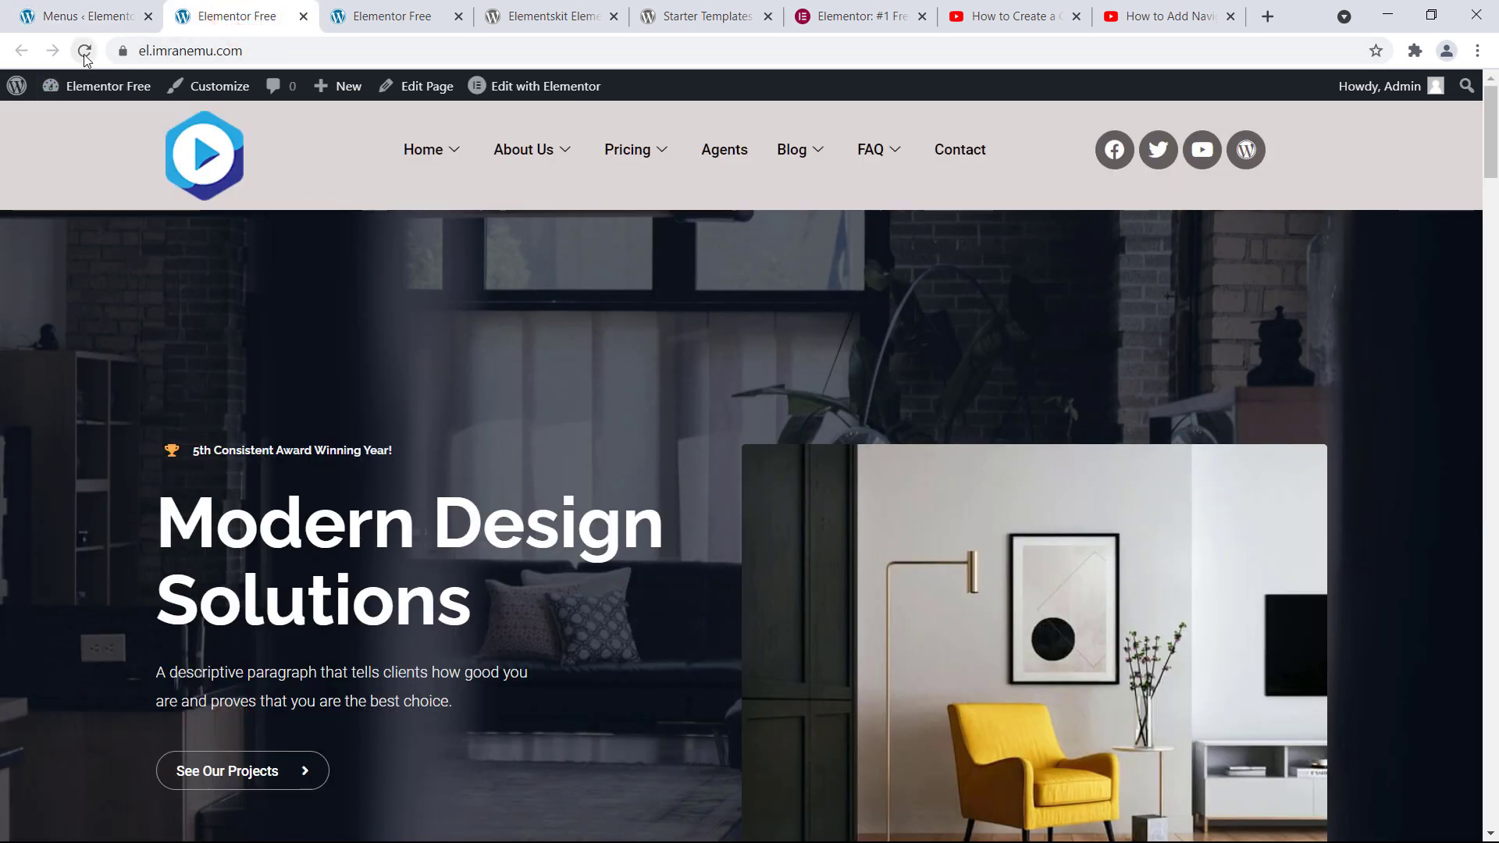
pyautogui.click(86, 53)
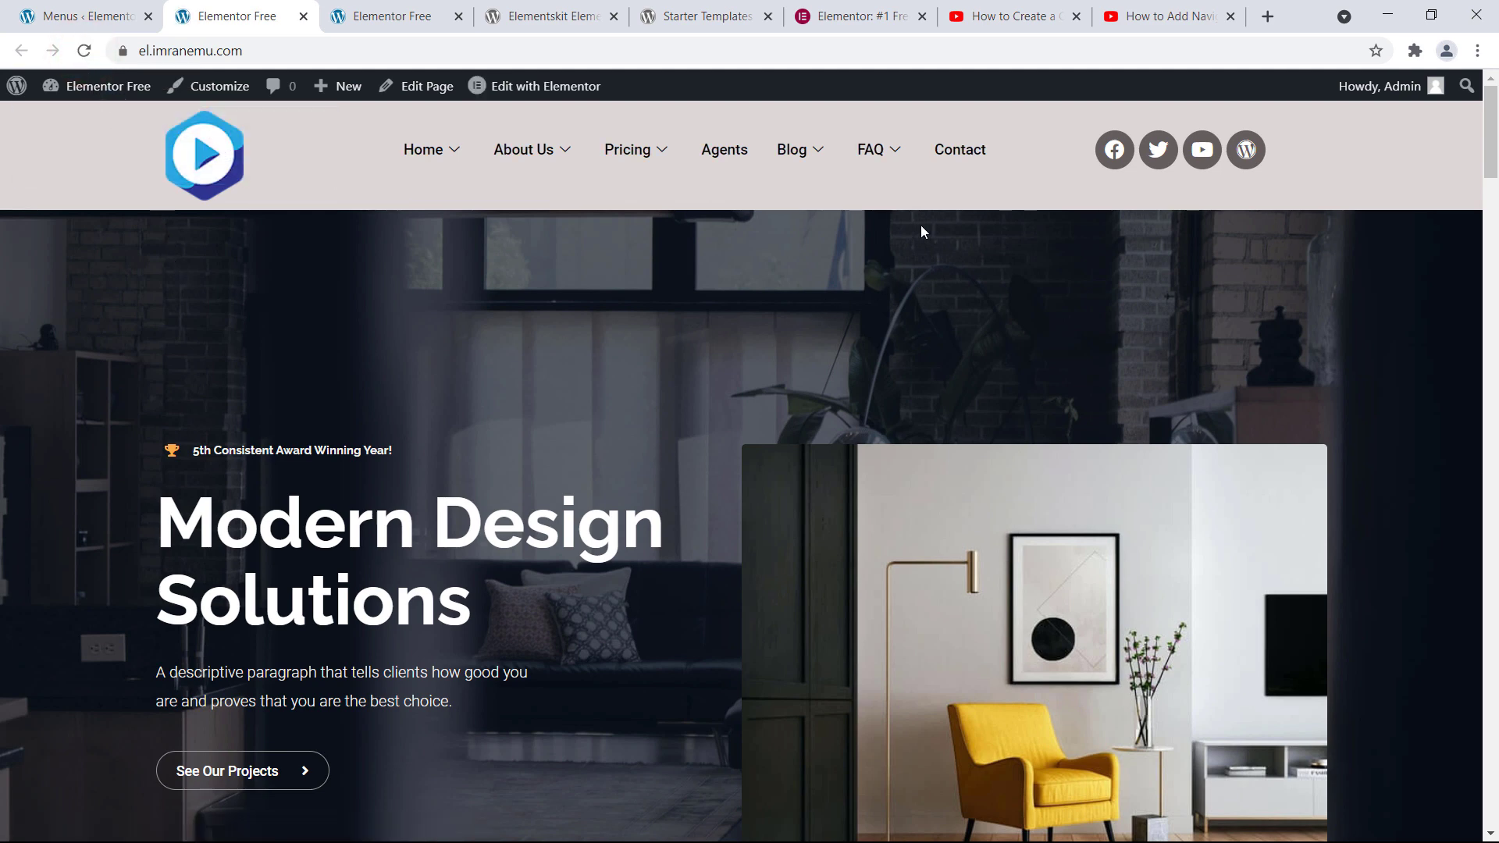
pyautogui.moveTo(811, 165)
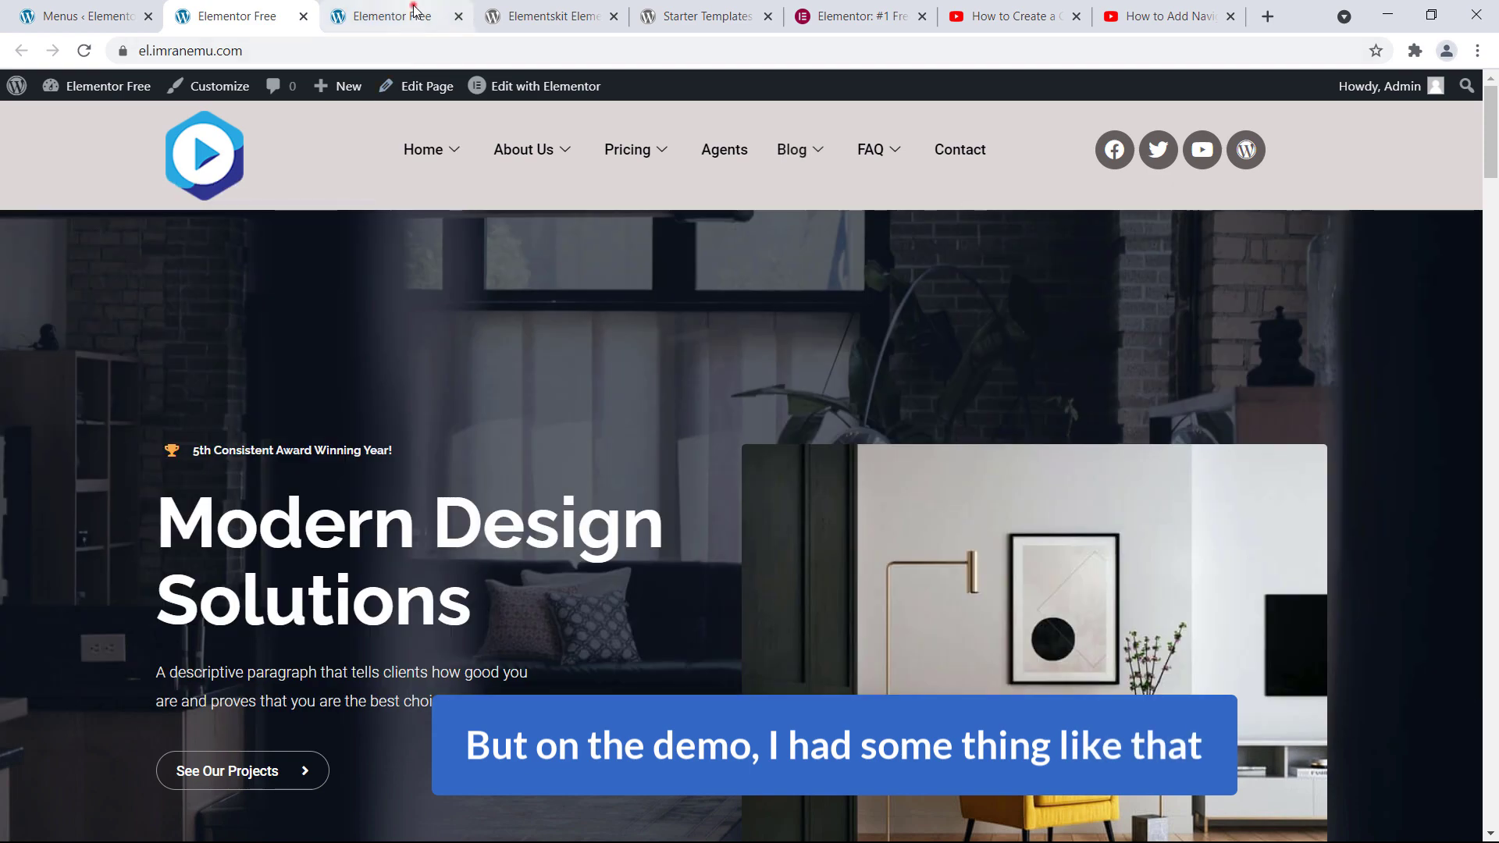
pyautogui.click(414, 10)
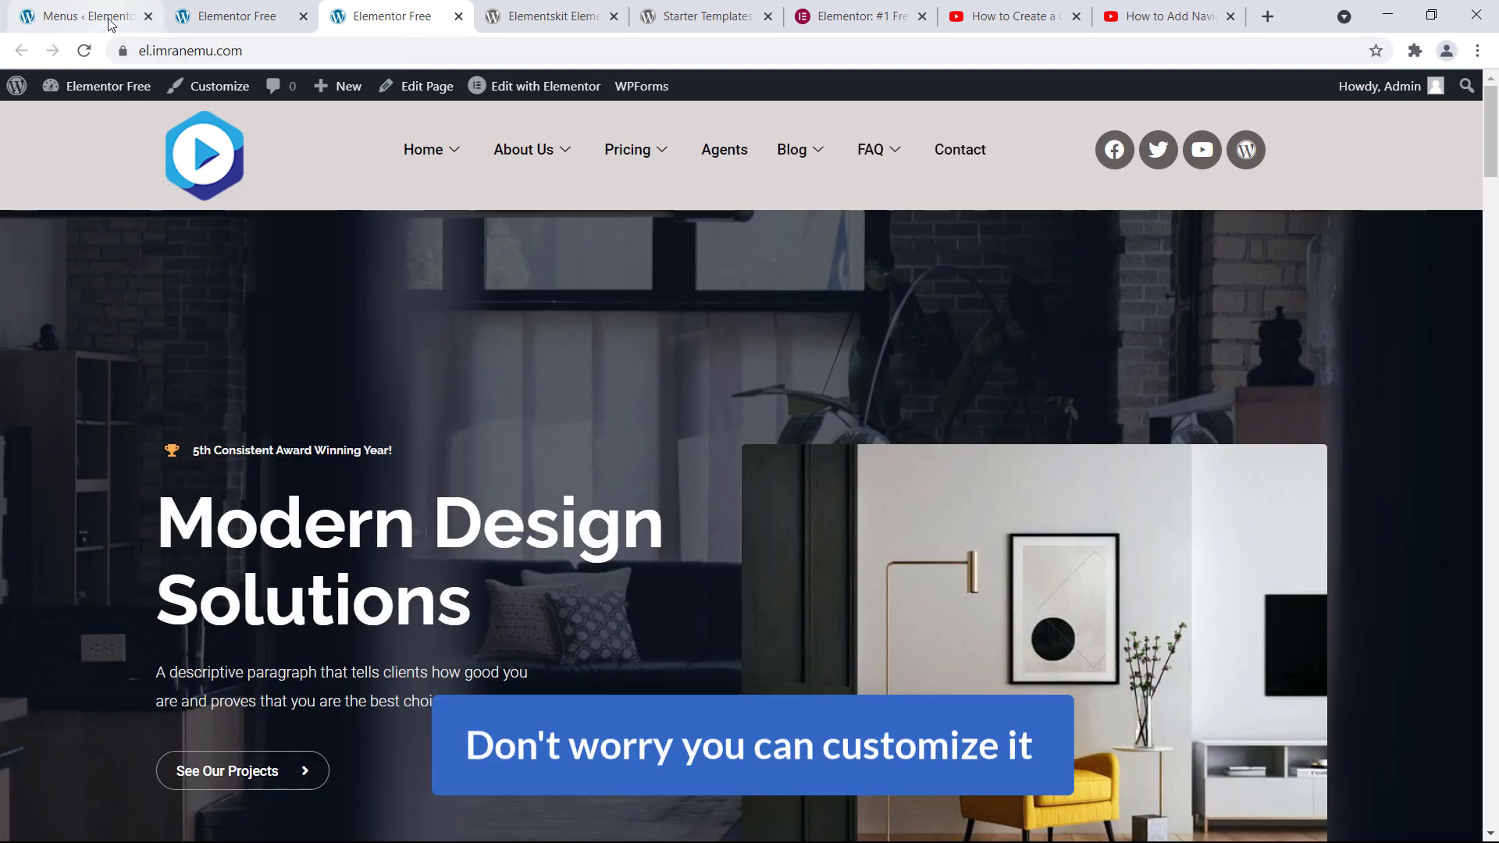
# - Reopen the Blog item's mega menu content in the editor and select its Blog Posts widget for editing
pyautogui.click(109, 23)
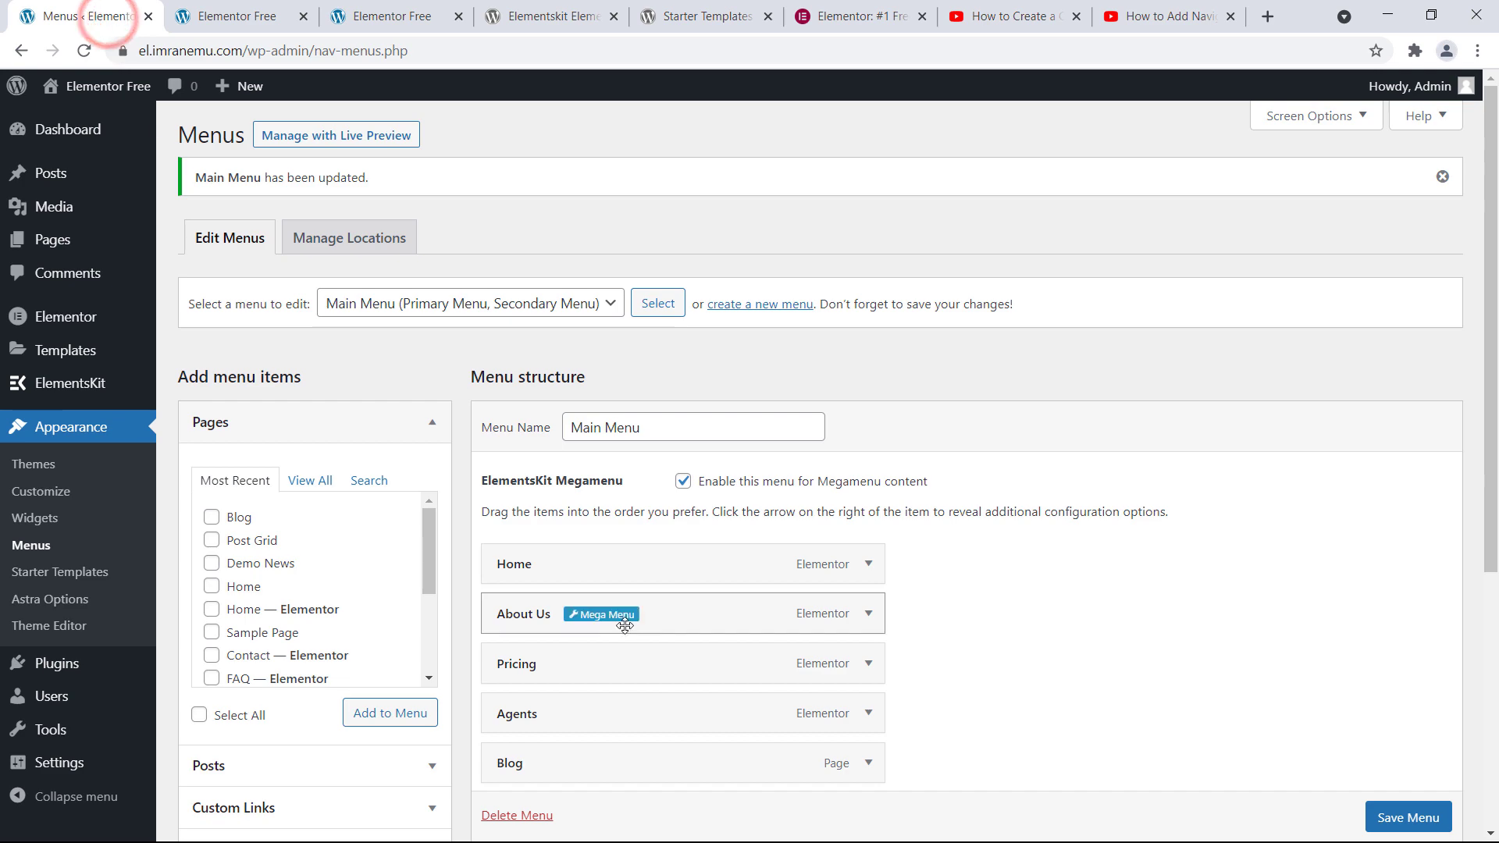
pyautogui.scroll(-4, 552, 479)
pyautogui.click(553, 471)
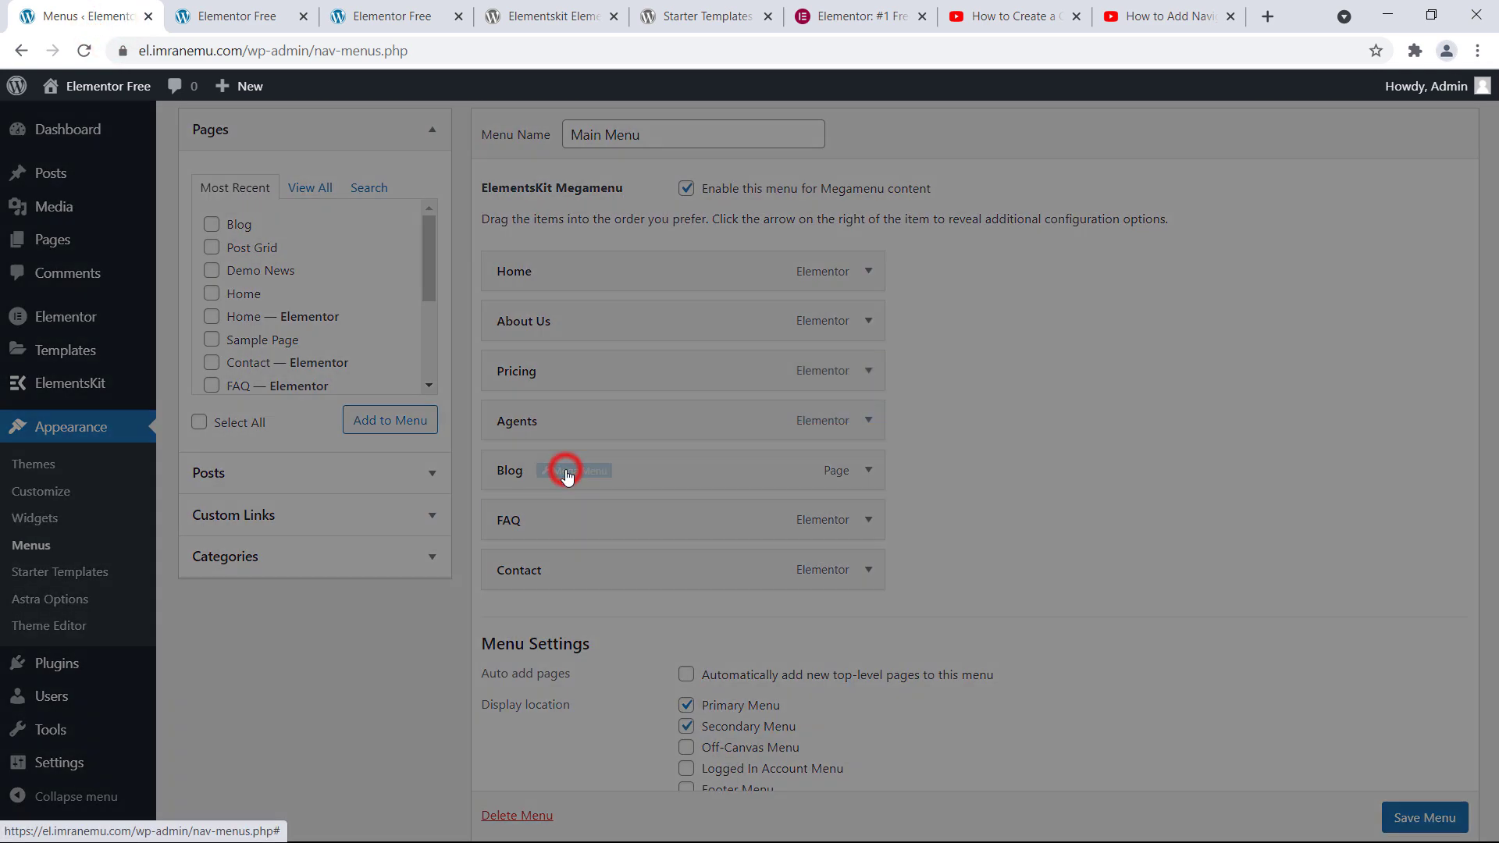
pyautogui.click(731, 516)
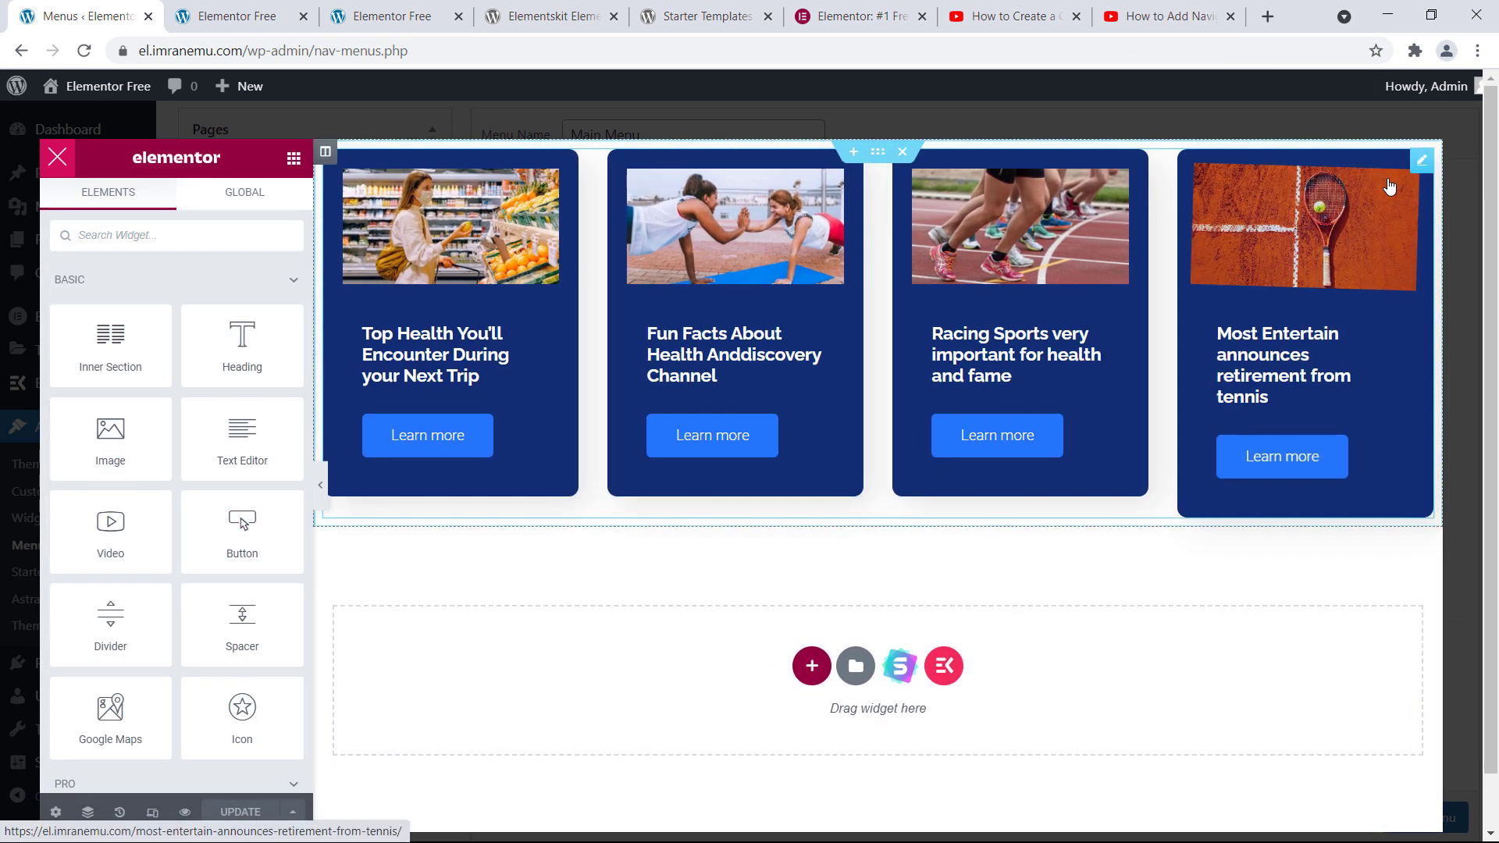
pyautogui.click(1415, 169)
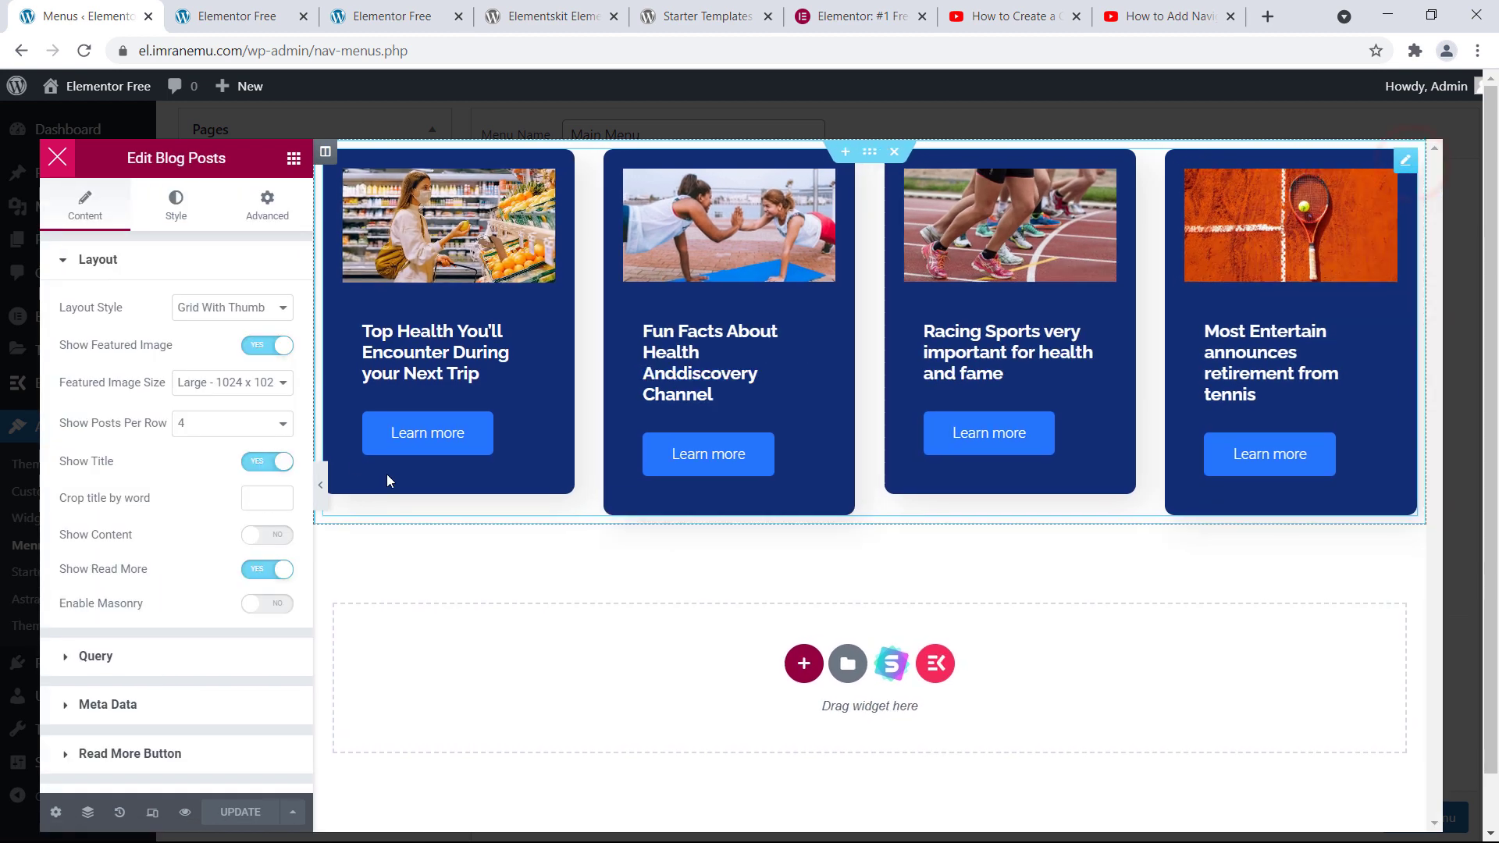
# - Turn on Show Content in the Blog Posts layout settings and look over the post cards
pyautogui.scroll(-1, 195, 414)
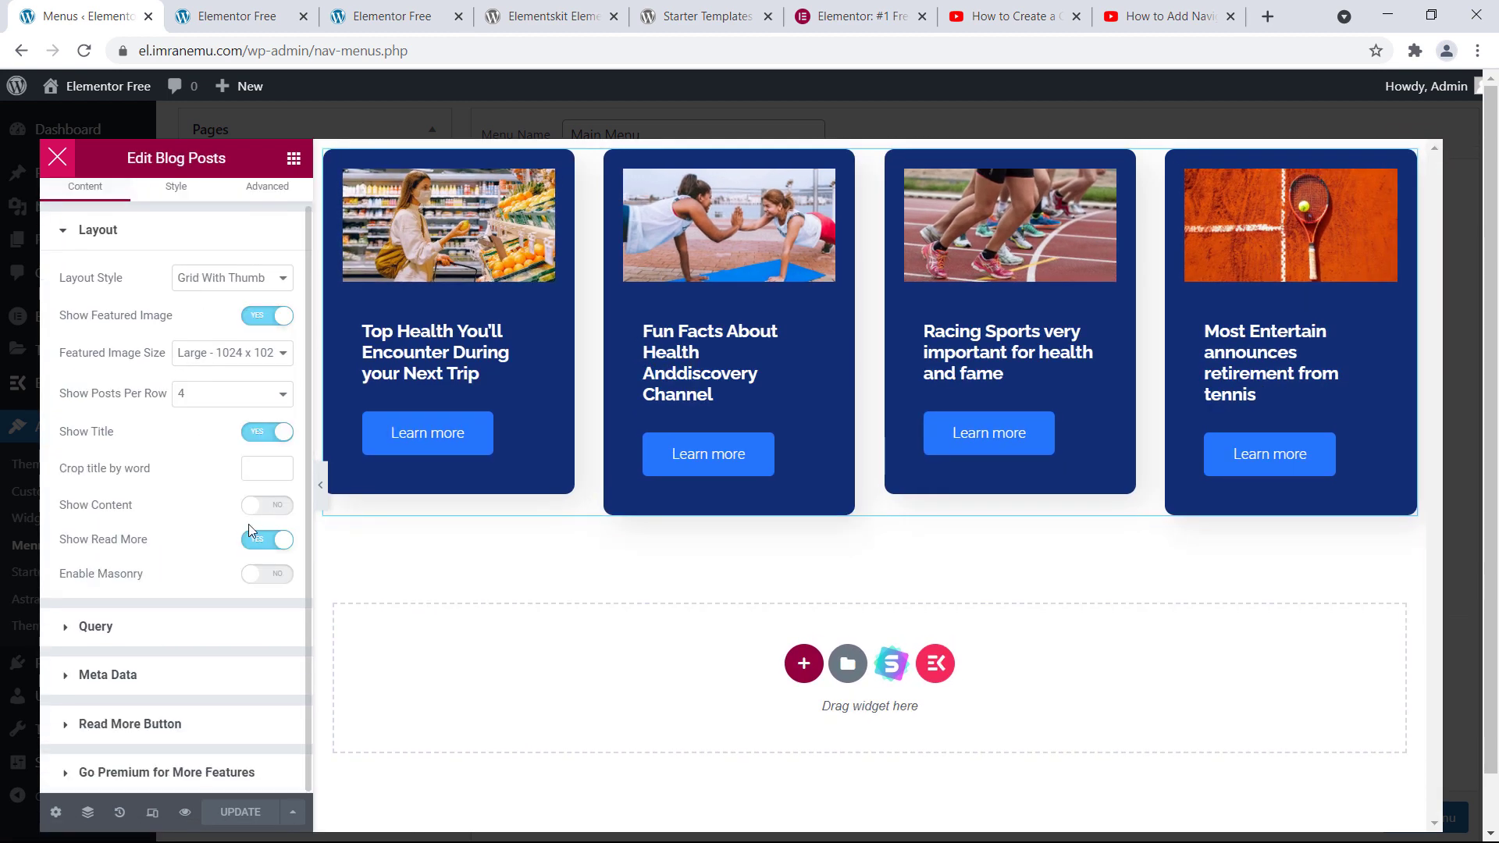
pyautogui.click(266, 505)
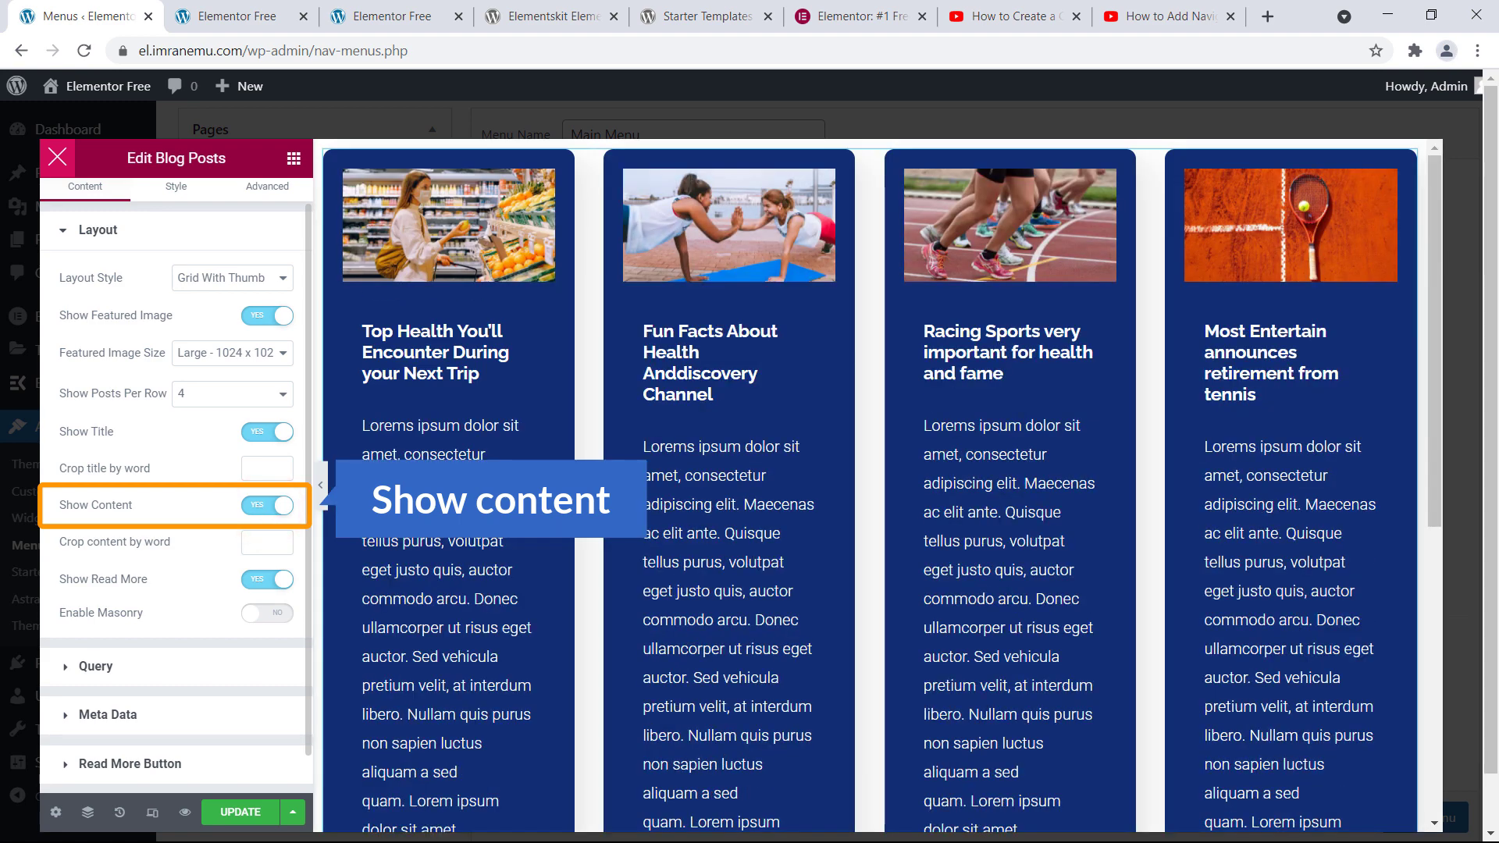
pyautogui.scroll(-5, 519, 481)
pyautogui.scroll(2, 518, 481)
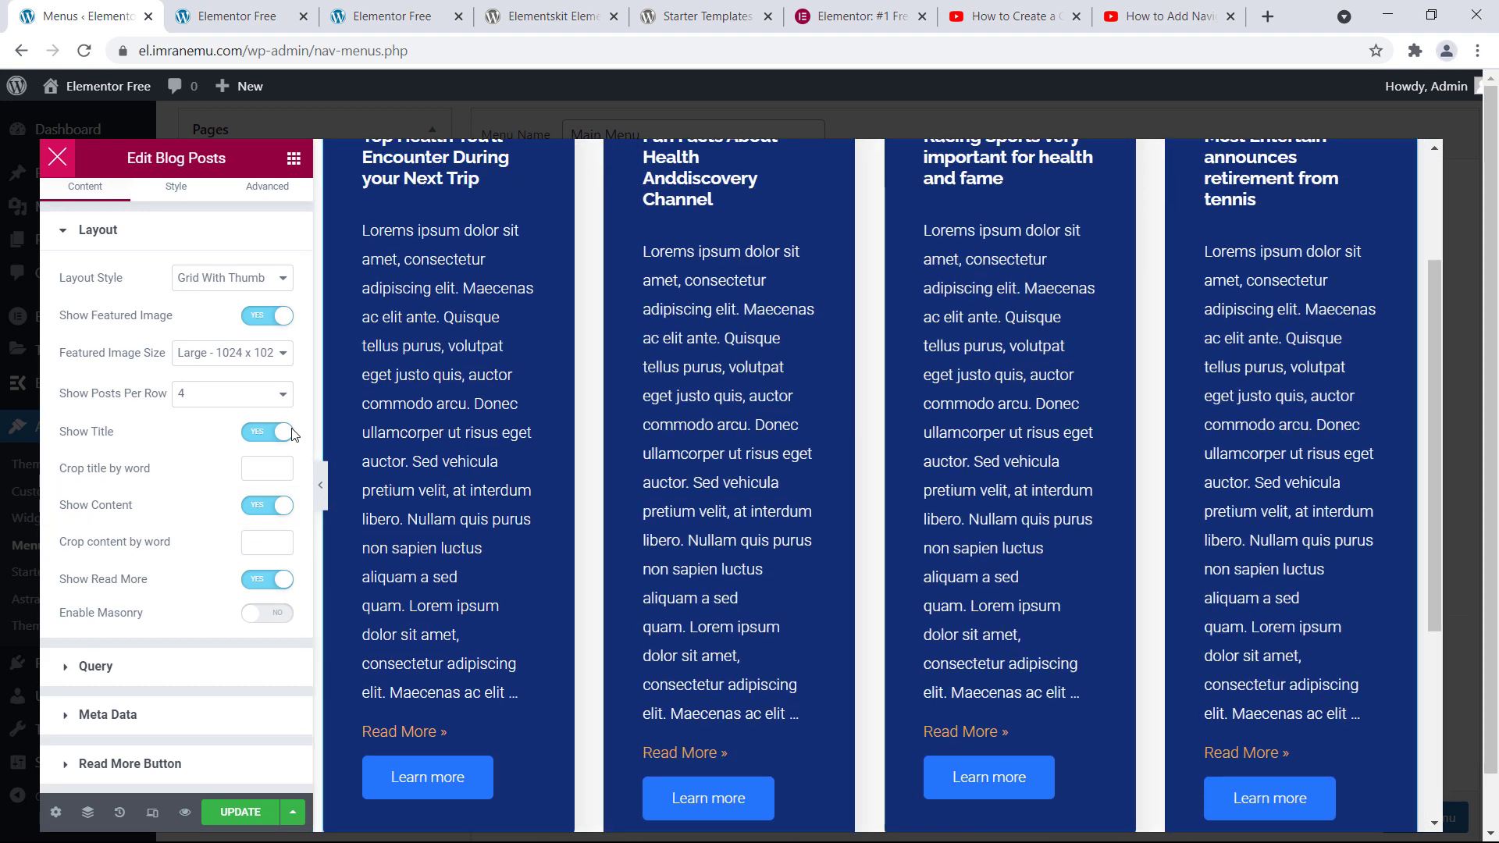
pyautogui.scroll(1, 295, 435)
# - Give the Blog Posts wrapper a Classic background in white (#fff)
pyautogui.click(175, 179)
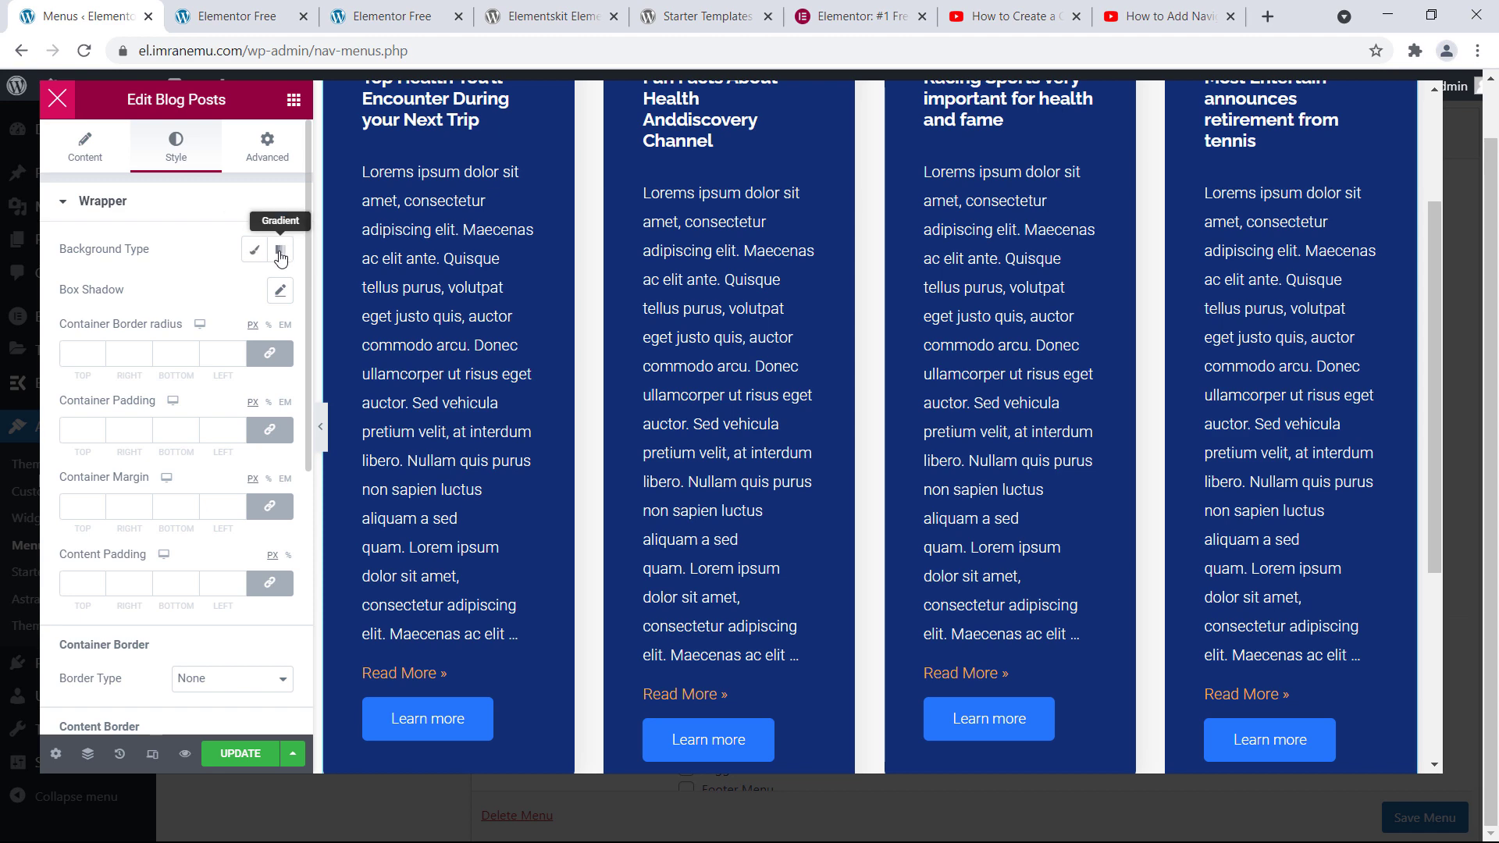
pyautogui.click(254, 250)
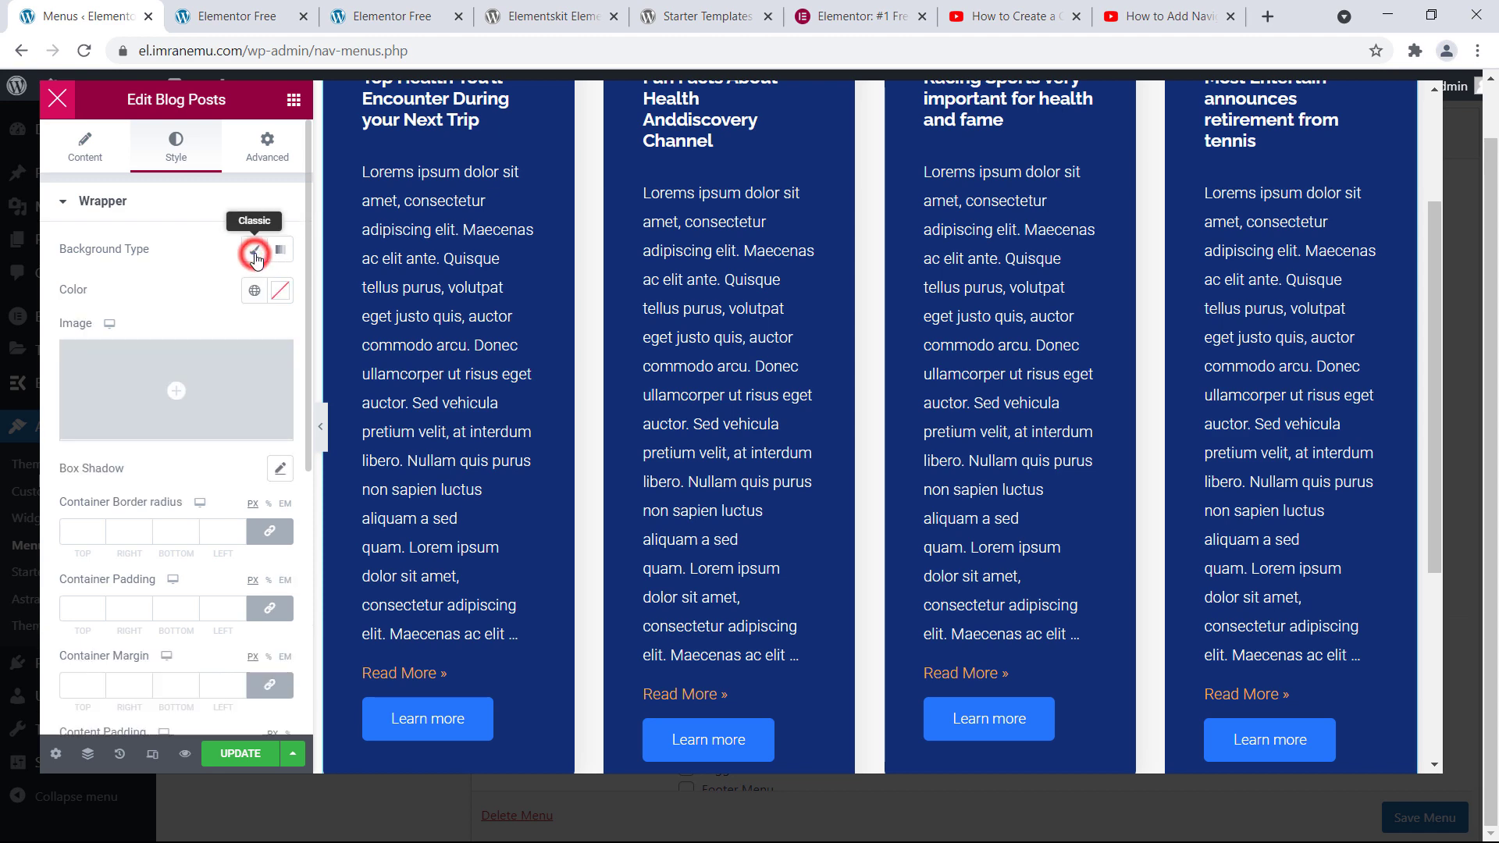
pyautogui.click(279, 291)
pyautogui.click(223, 595)
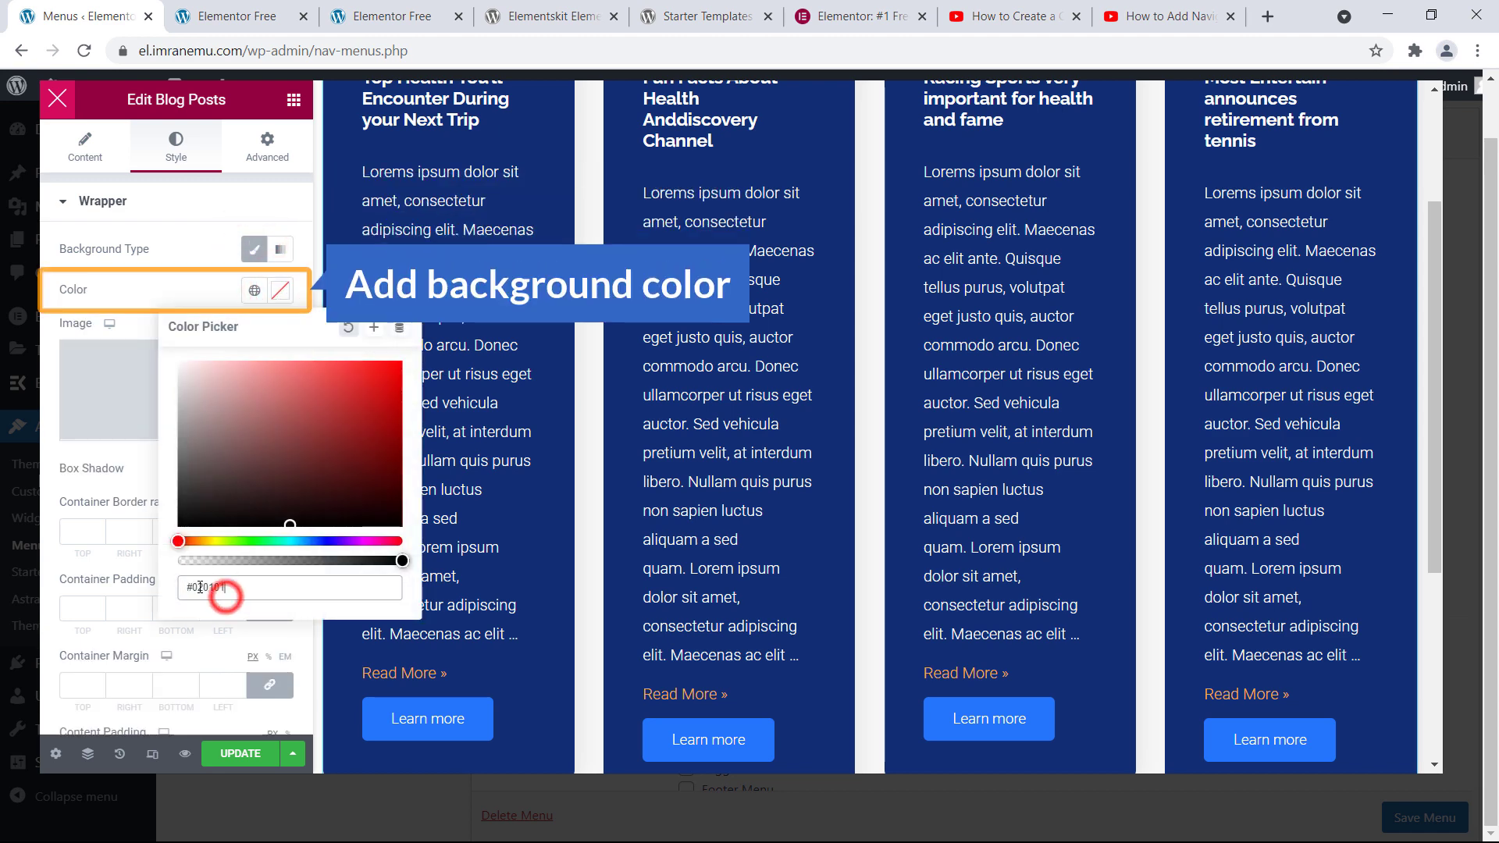
pyautogui.moveTo(236, 591); pyautogui.dragTo(251, 591)
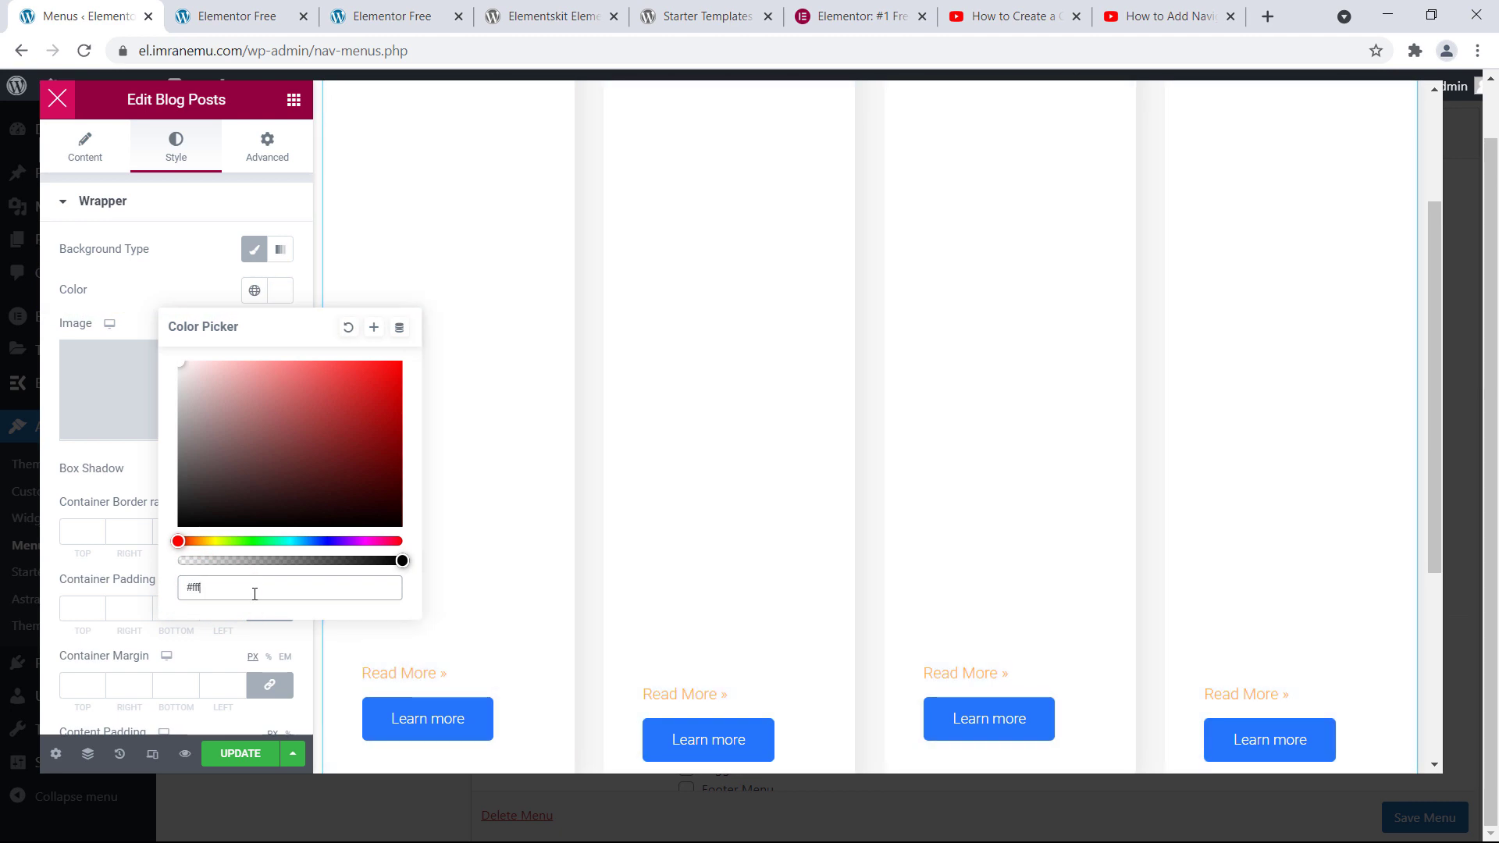
pyautogui.click(183, 287)
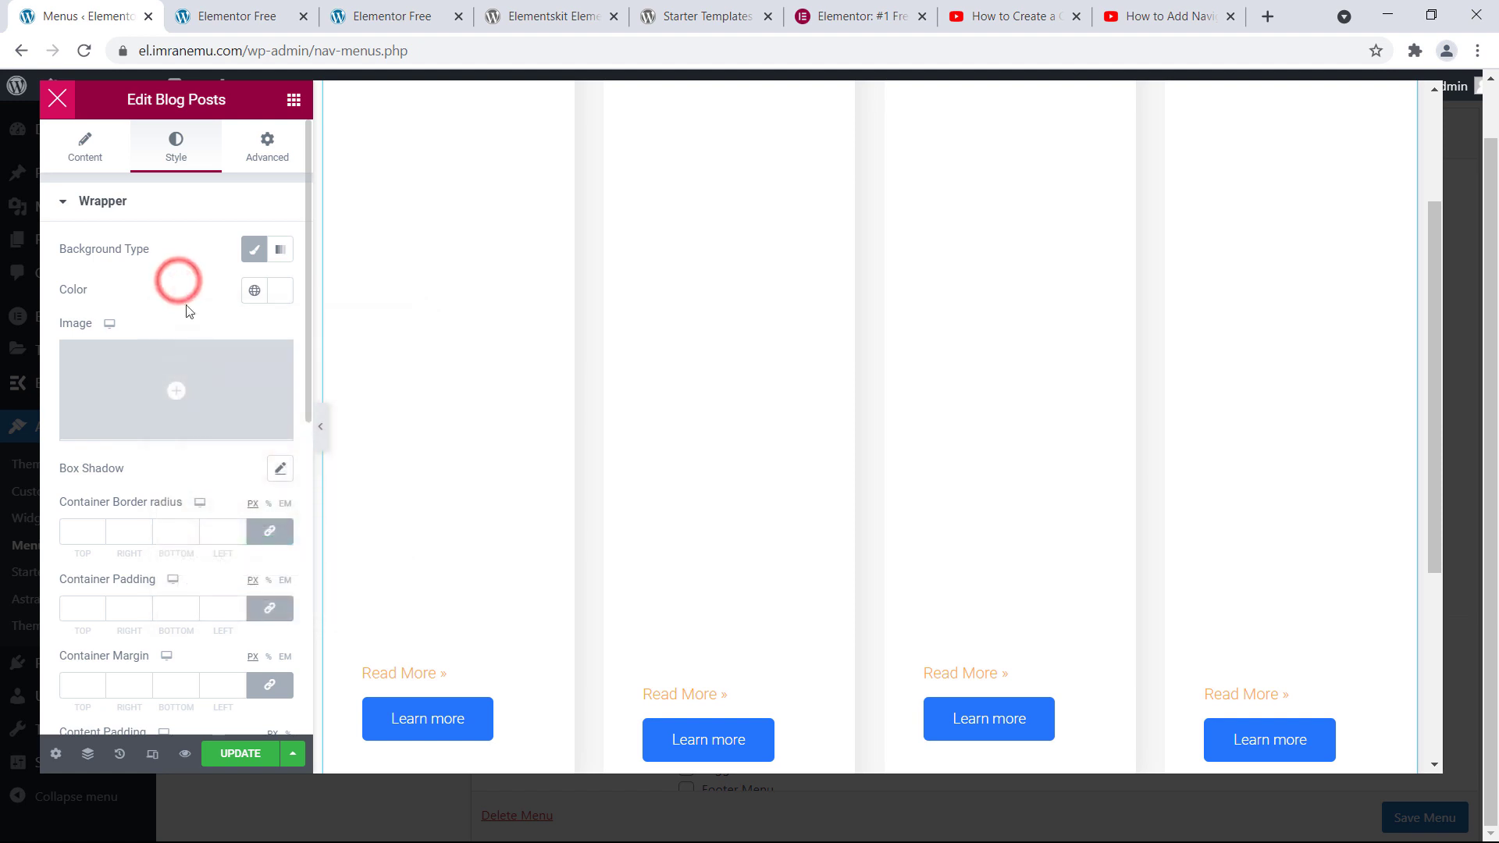
# - Set the Blog Posts content text color to near-black #161414
pyautogui.scroll(-7, 176, 390)
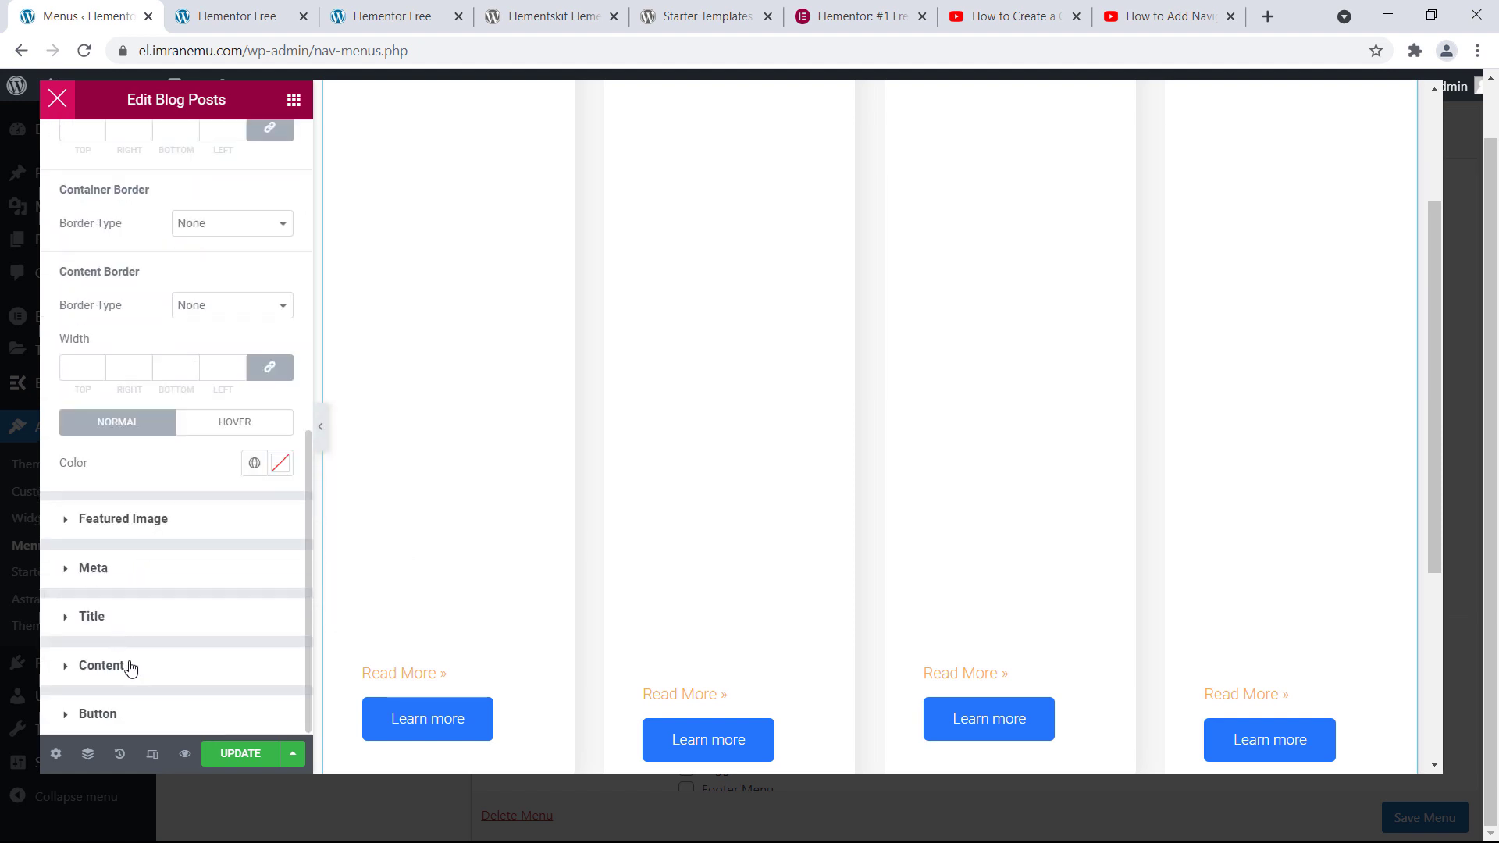
pyautogui.click(131, 673)
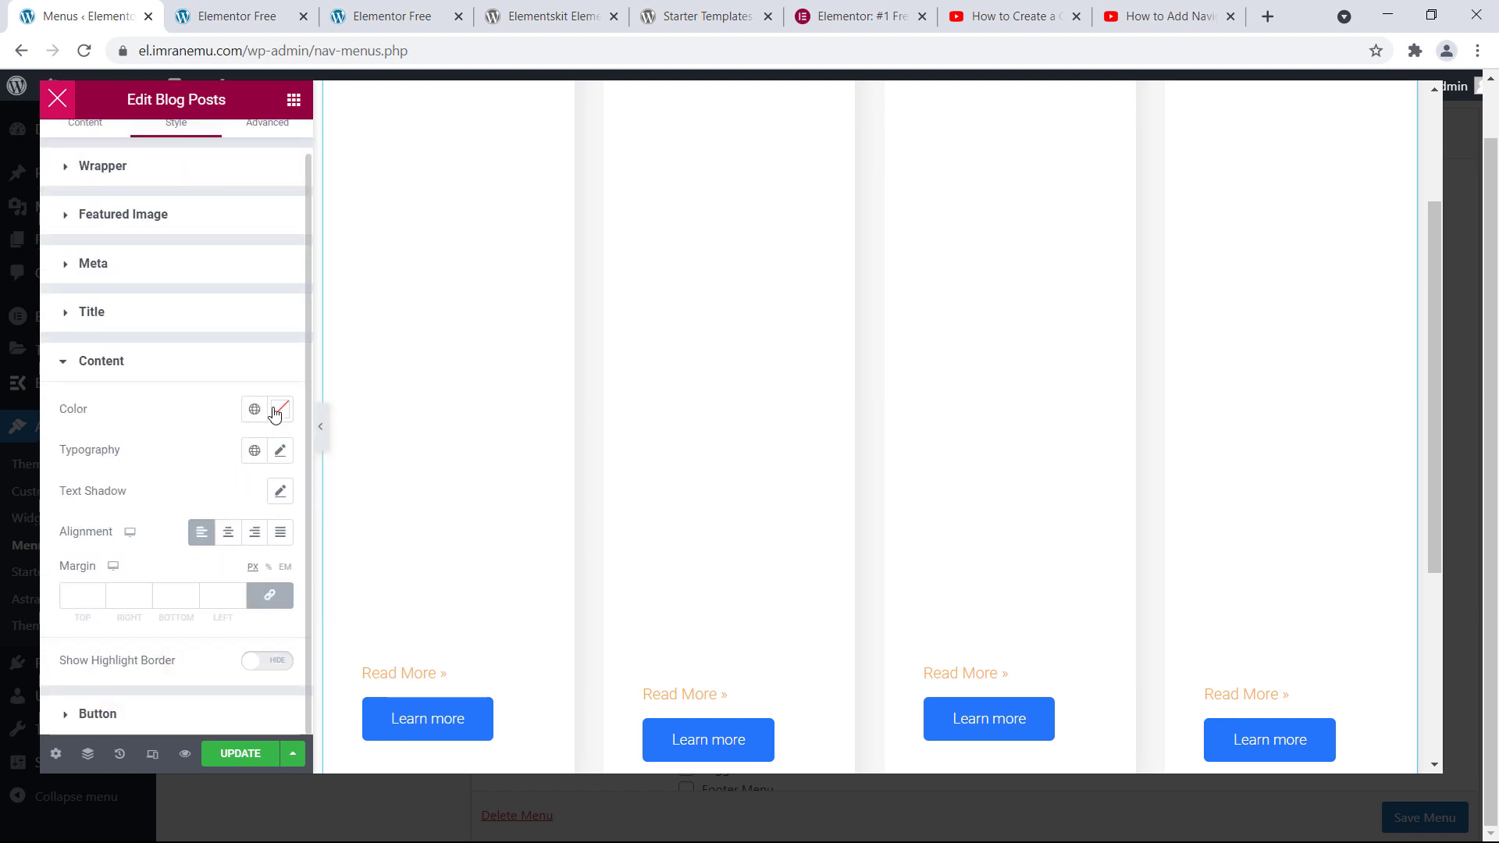
pyautogui.click(275, 411)
pyautogui.click(193, 631)
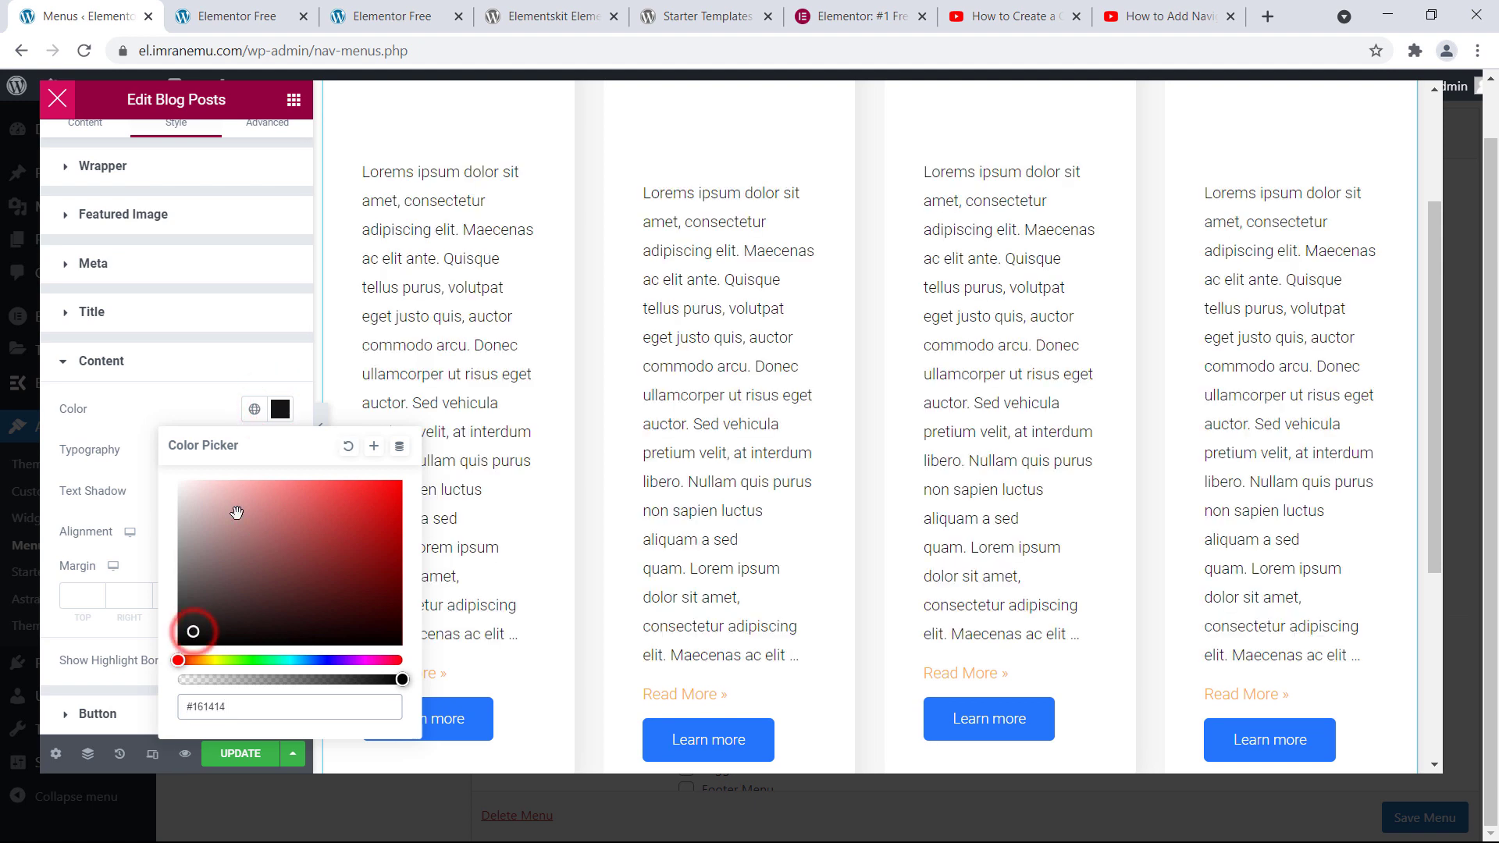
pyautogui.click(212, 420)
# - Update the mega menu content, close the editor and the mega menu dialog, and save the Main Menu
pyautogui.click(233, 754)
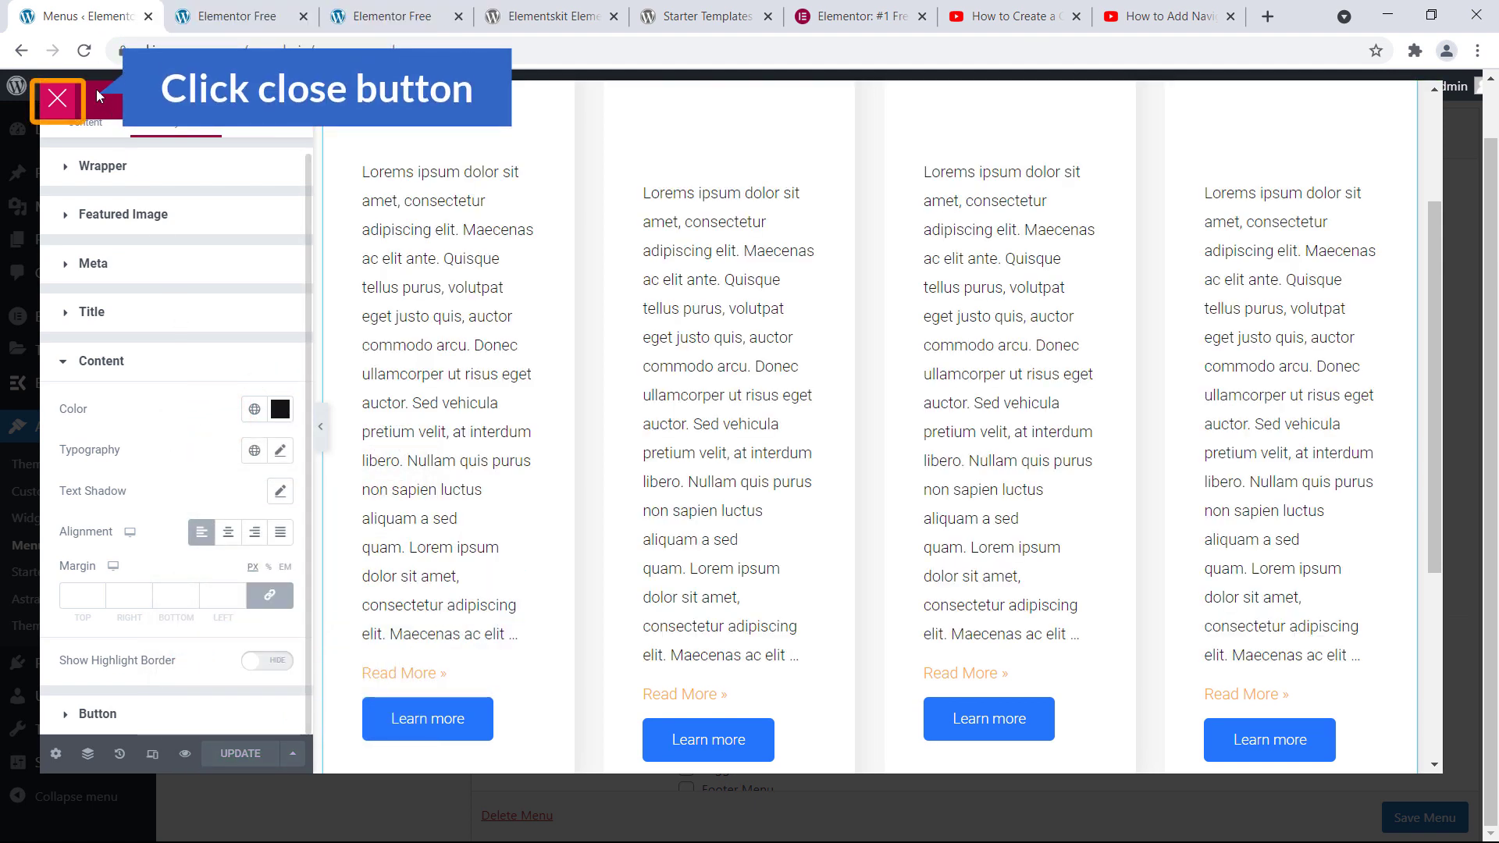
pyautogui.click(58, 102)
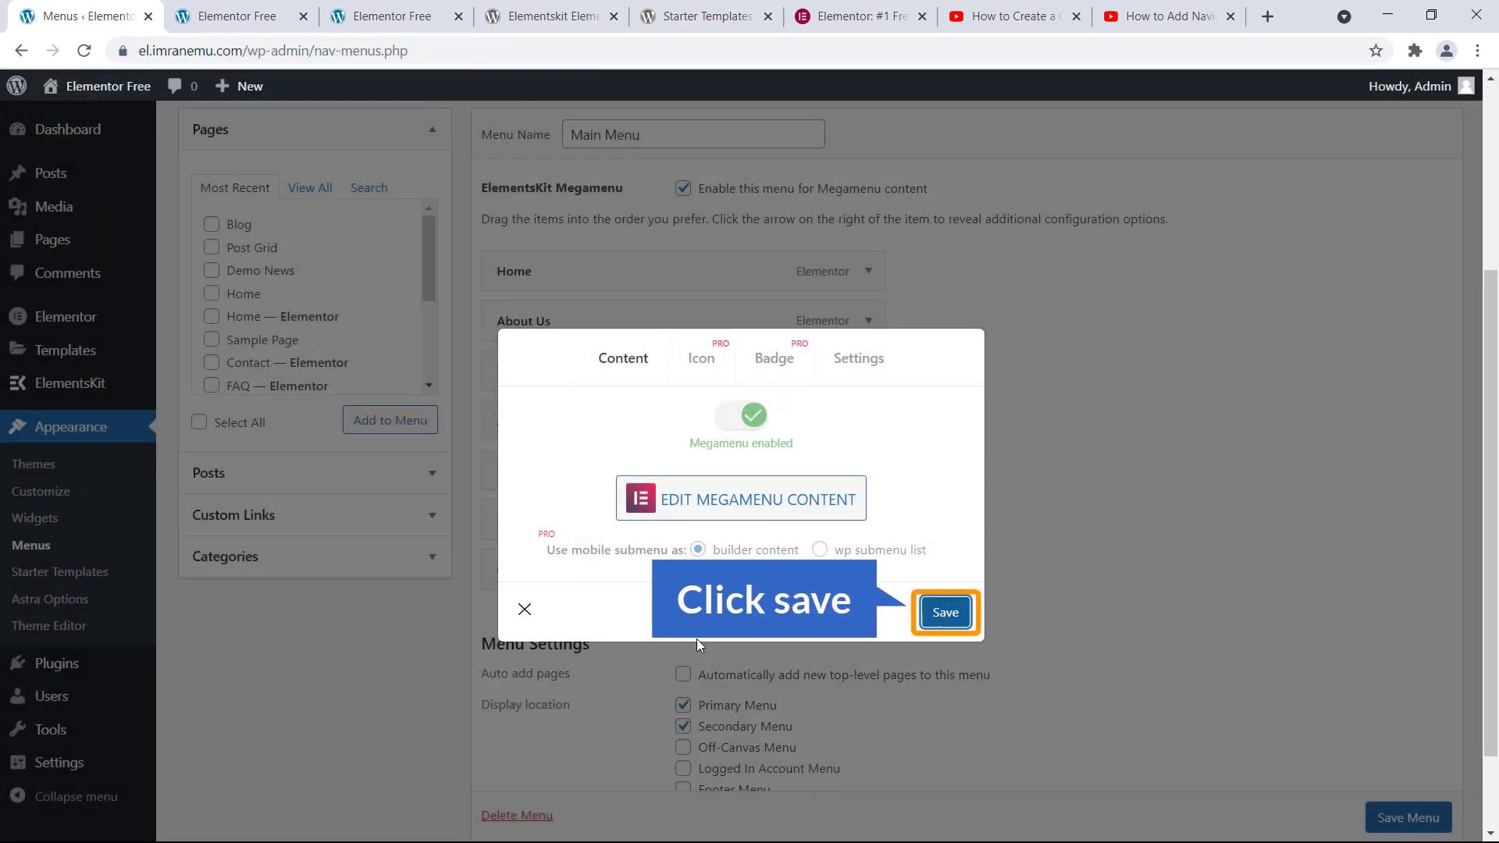
pyautogui.click(528, 623)
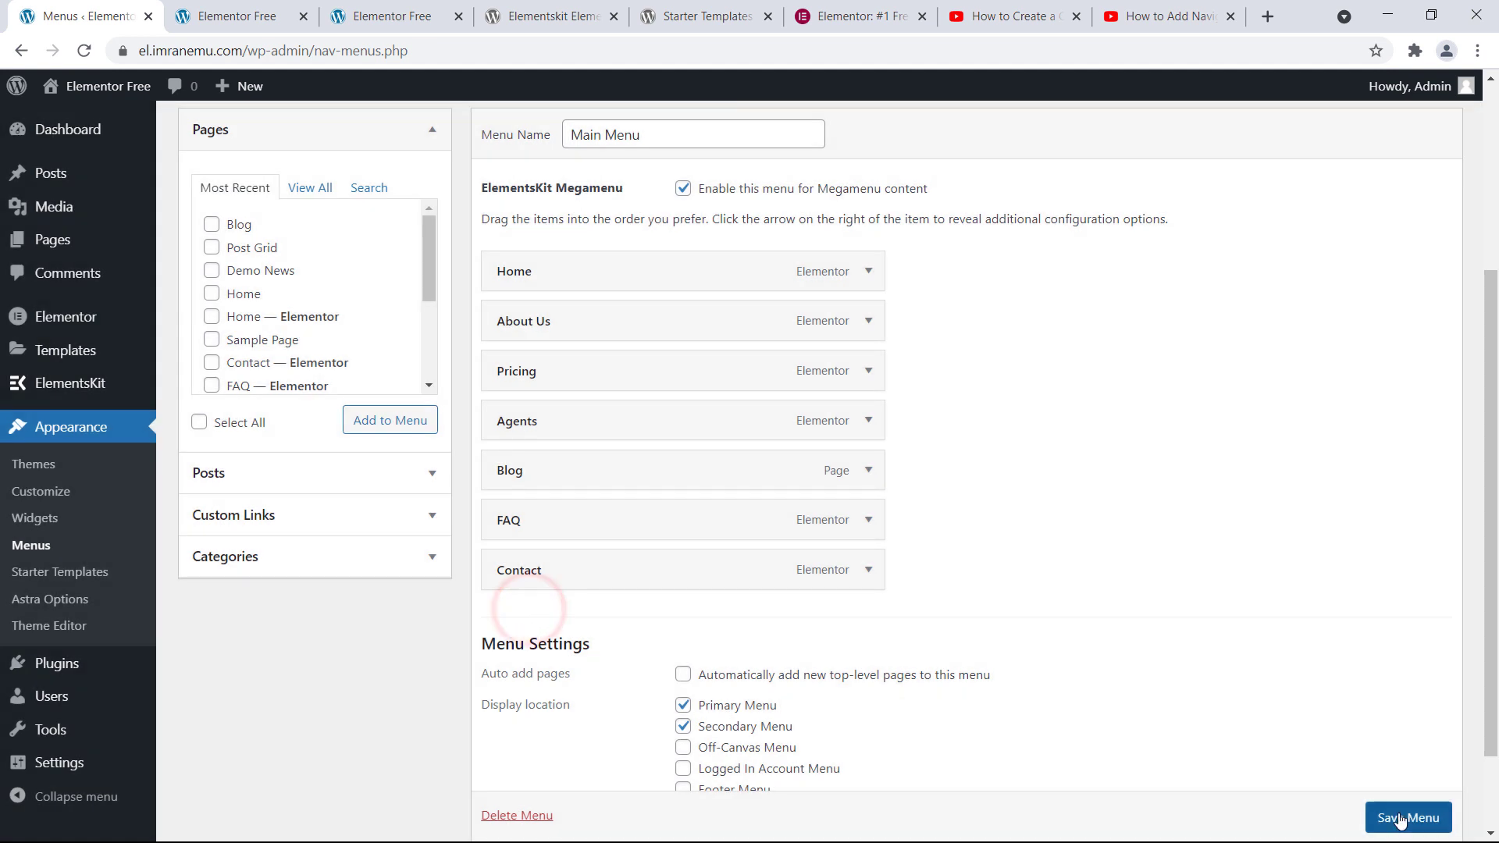
pyautogui.click(1398, 816)
pyautogui.scroll(-1, 1398, 816)
pyautogui.click(1410, 787)
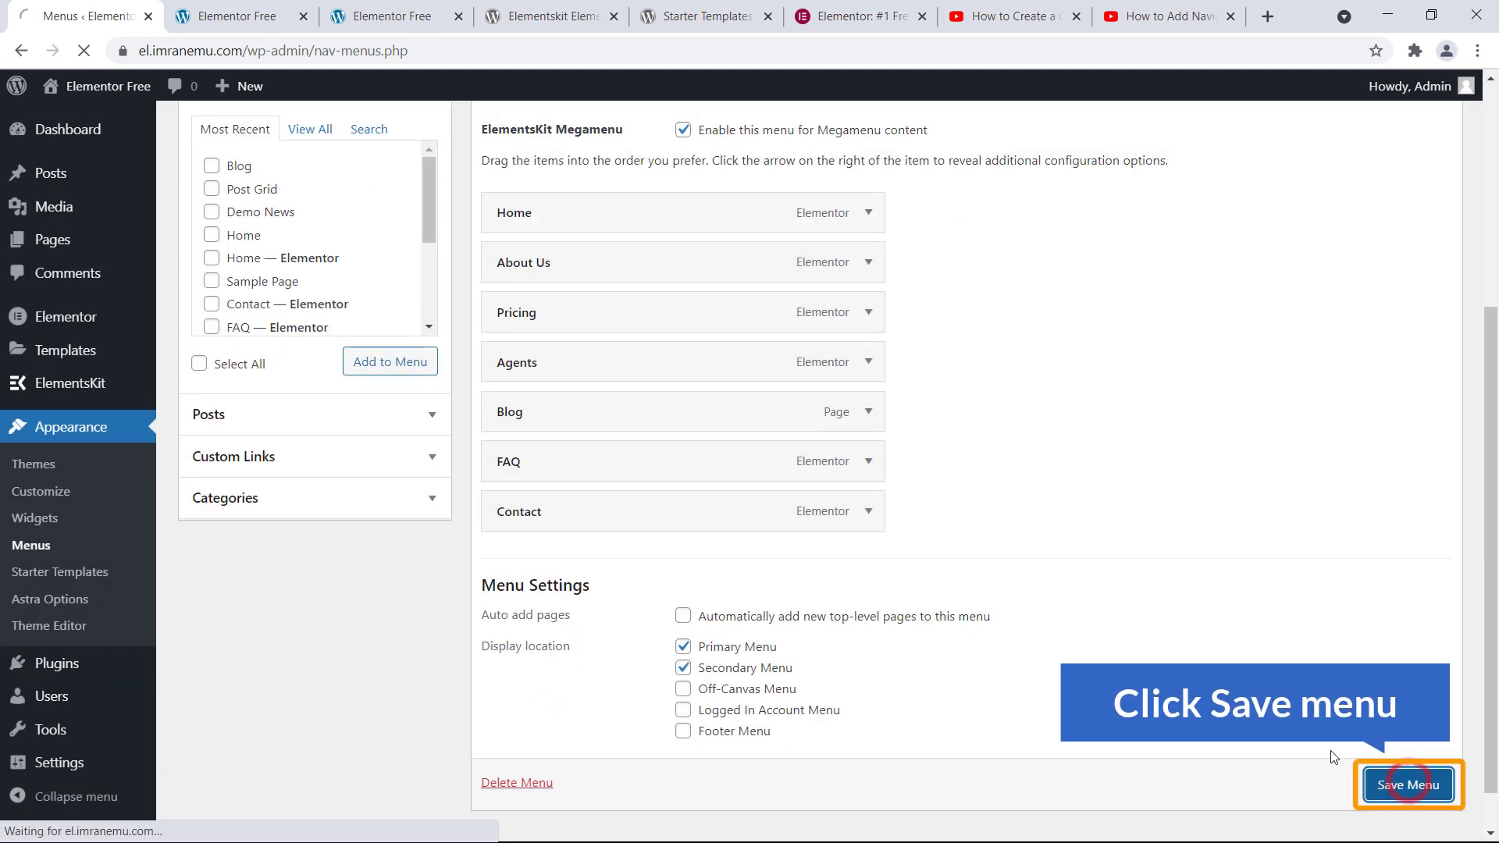
# - Reload the live site and preview the Blog mega menu
pyautogui.click(258, 15)
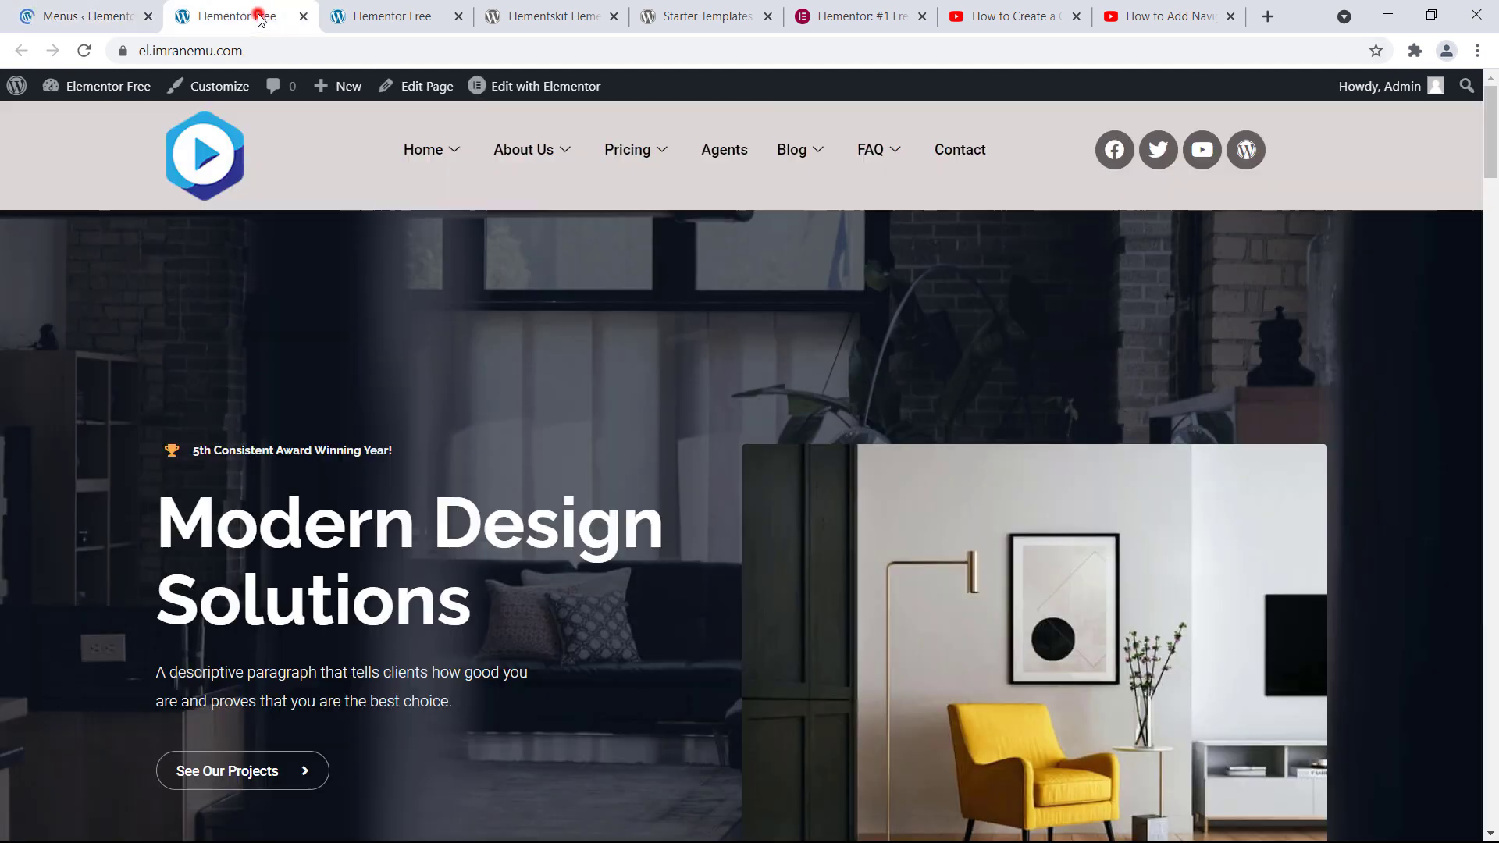
pyautogui.click(84, 50)
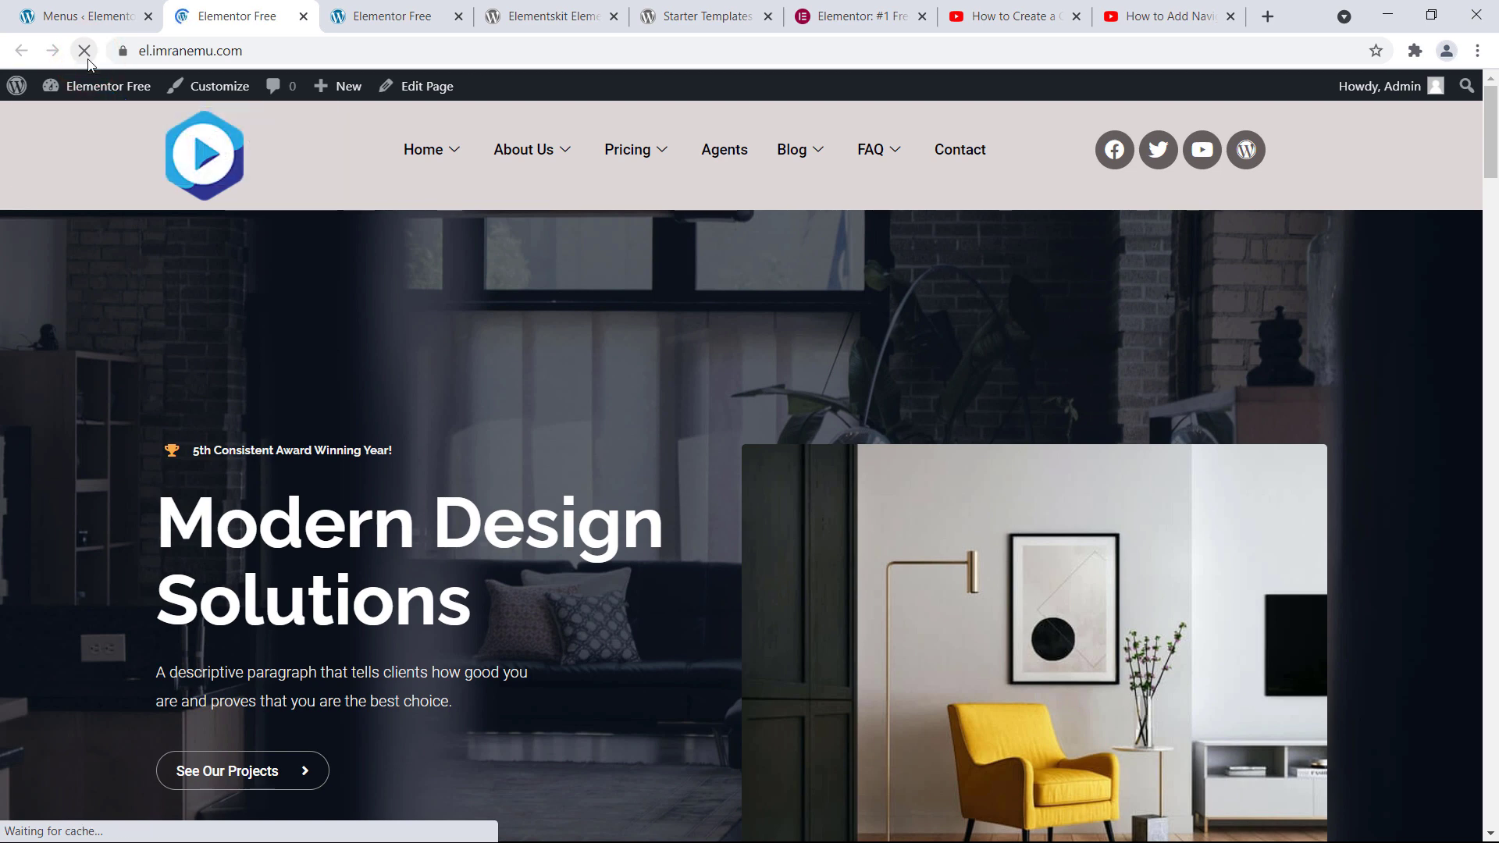
pyautogui.click(795, 156)
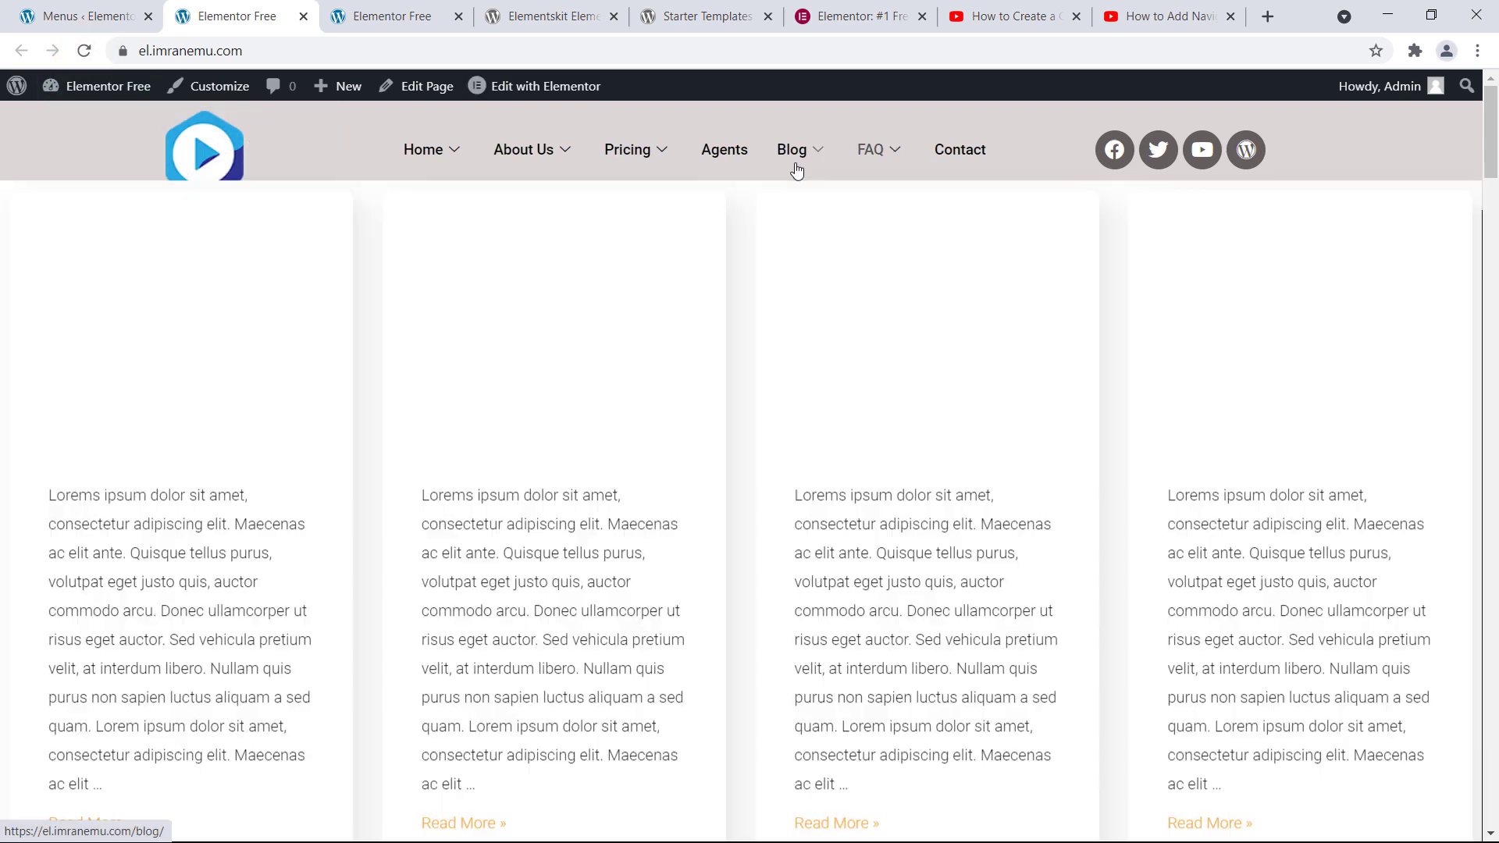